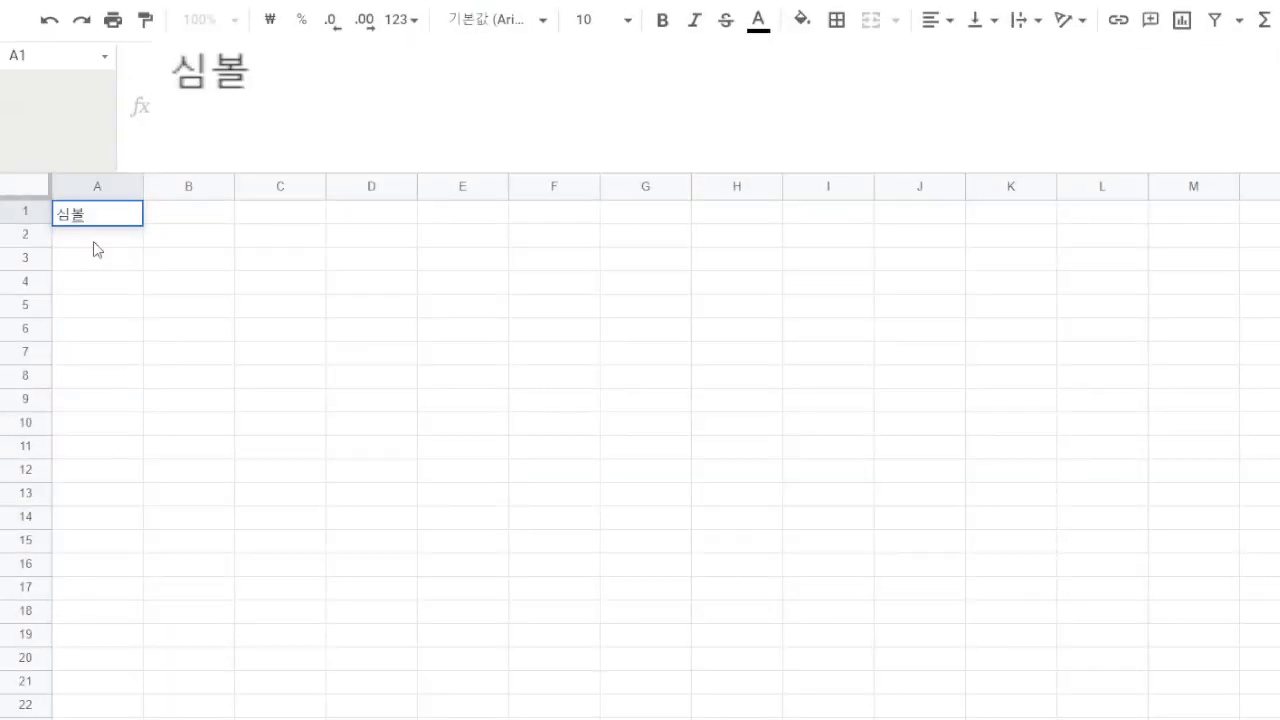
- Enter the ticker aapl in B1, beside the 심볼 label
{"action": "key", "text": "Tab"}
{"action": "type", "text": "aapl"}
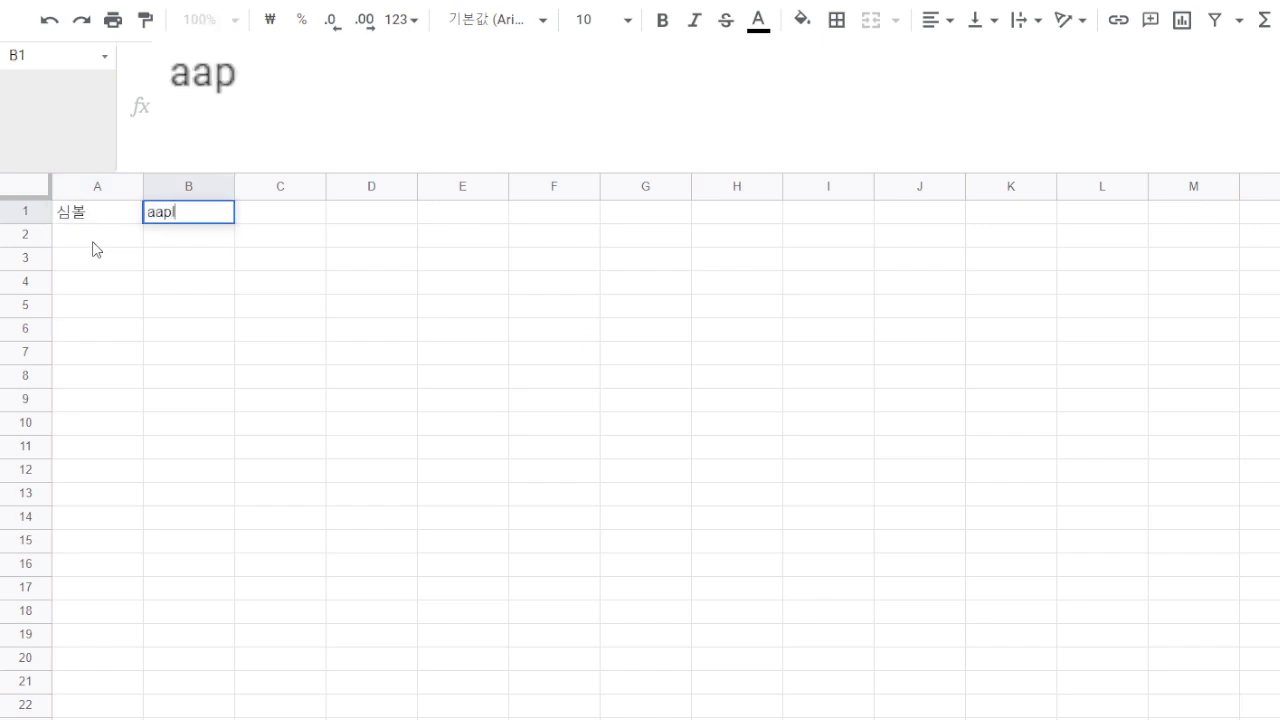
{"action": "key", "text": "Return"}
- Fill row 2 with the label 구간 in A2, the value 1 in B2 and the unit 년 in C2
{"action": "left_click", "coordinate": [92, 242]}
{"action": "type", "text": "귀"}
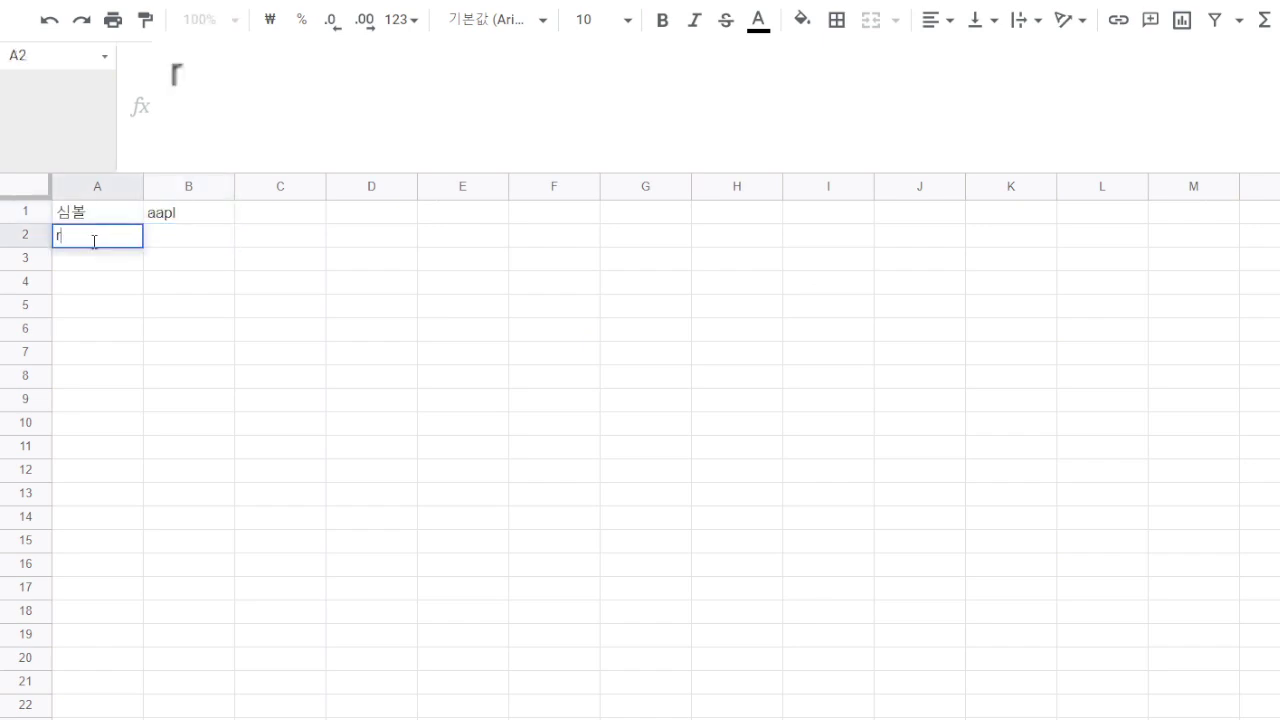
{"action": "type", "text": "간"}
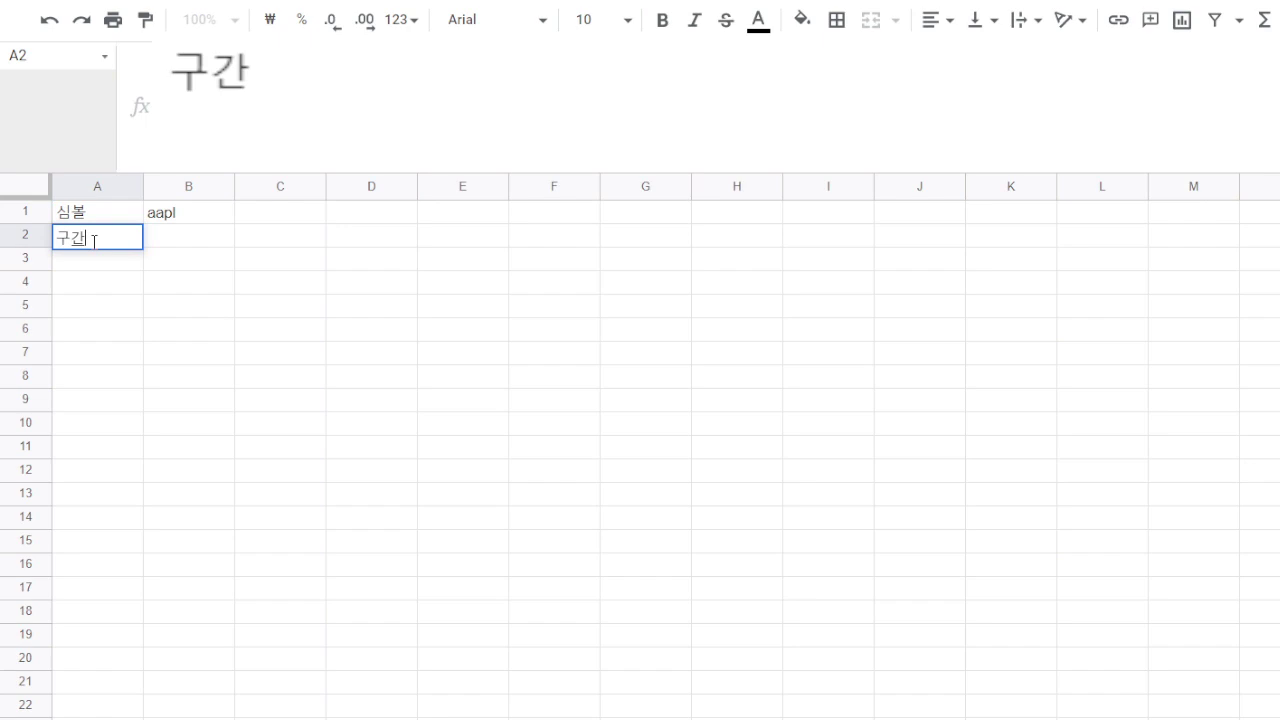
{"action": "key", "text": "Tab"}
{"action": "type", "text": "1"}
{"action": "key", "text": "Tab"}
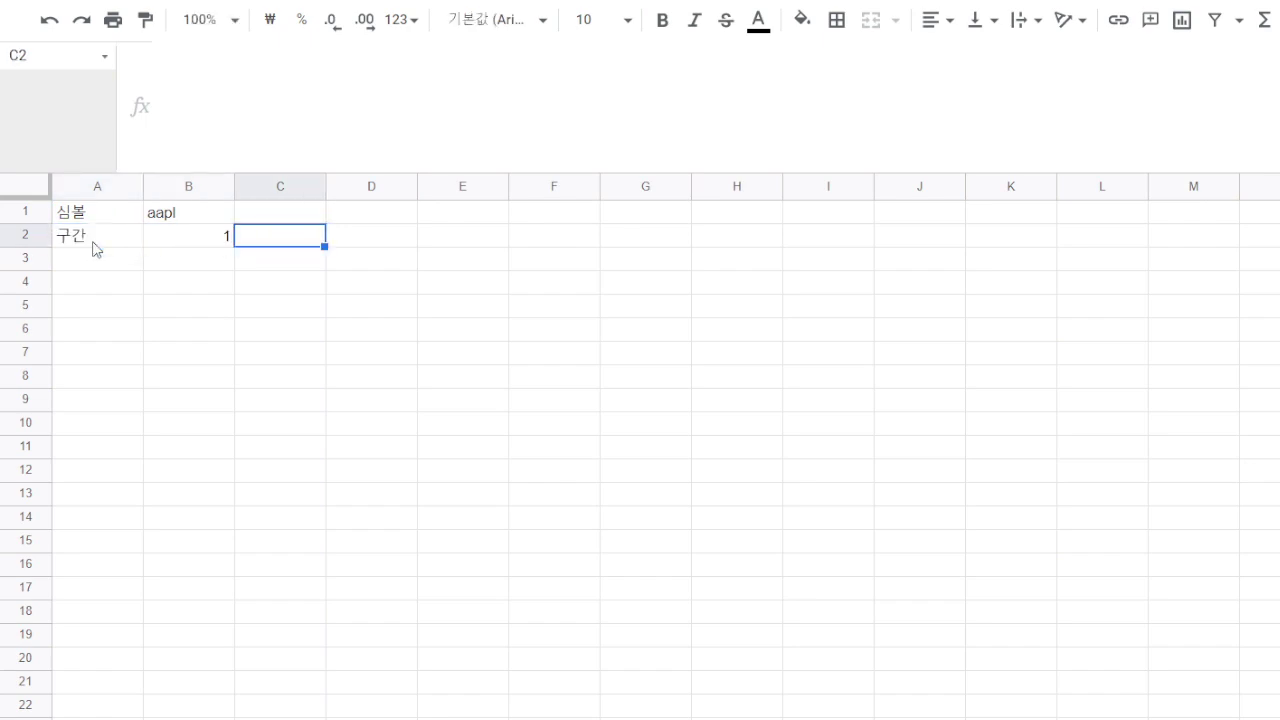
{"action": "type", "text": "년"}
{"action": "key", "text": "Return"}
{"action": "key", "text": "Left"}
{"action": "key", "text": "Left"}
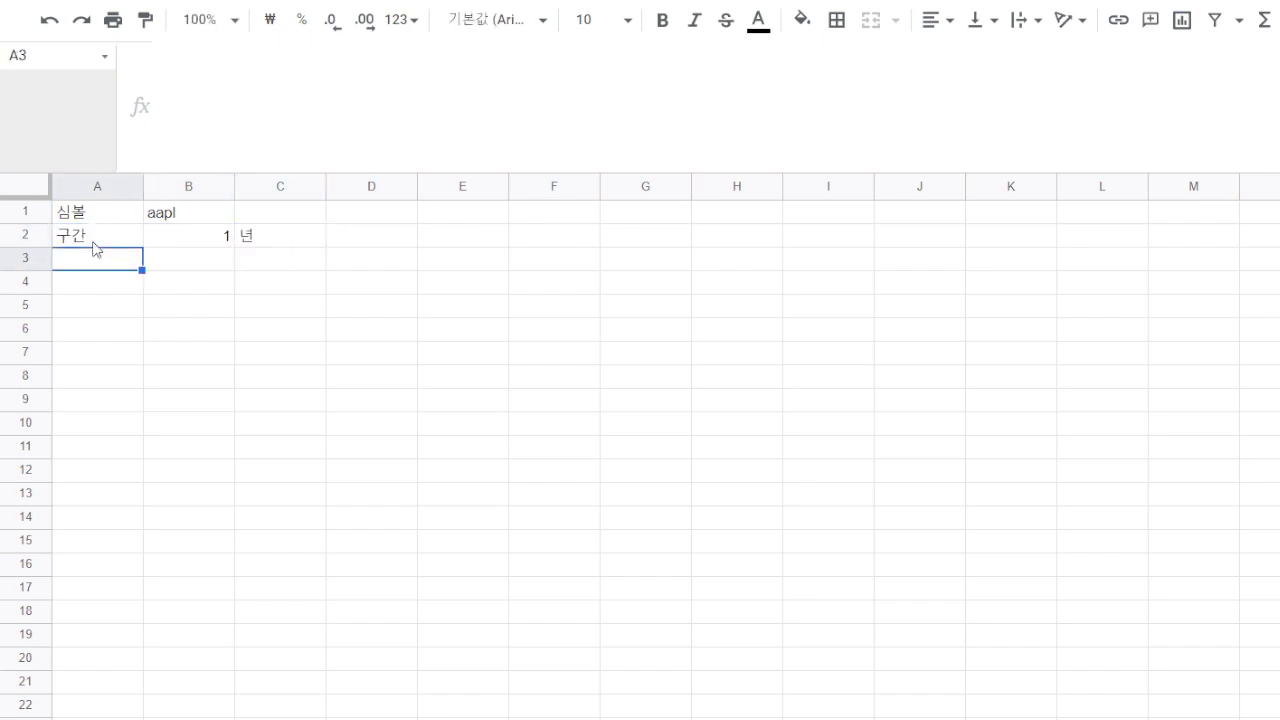
- Fill row 3 with the label 기간 in A3, the value 0.4 in B3 and the unit 년 in C3
{"action": "type", "text": "기간"}
{"action": "key", "text": "Tab"}
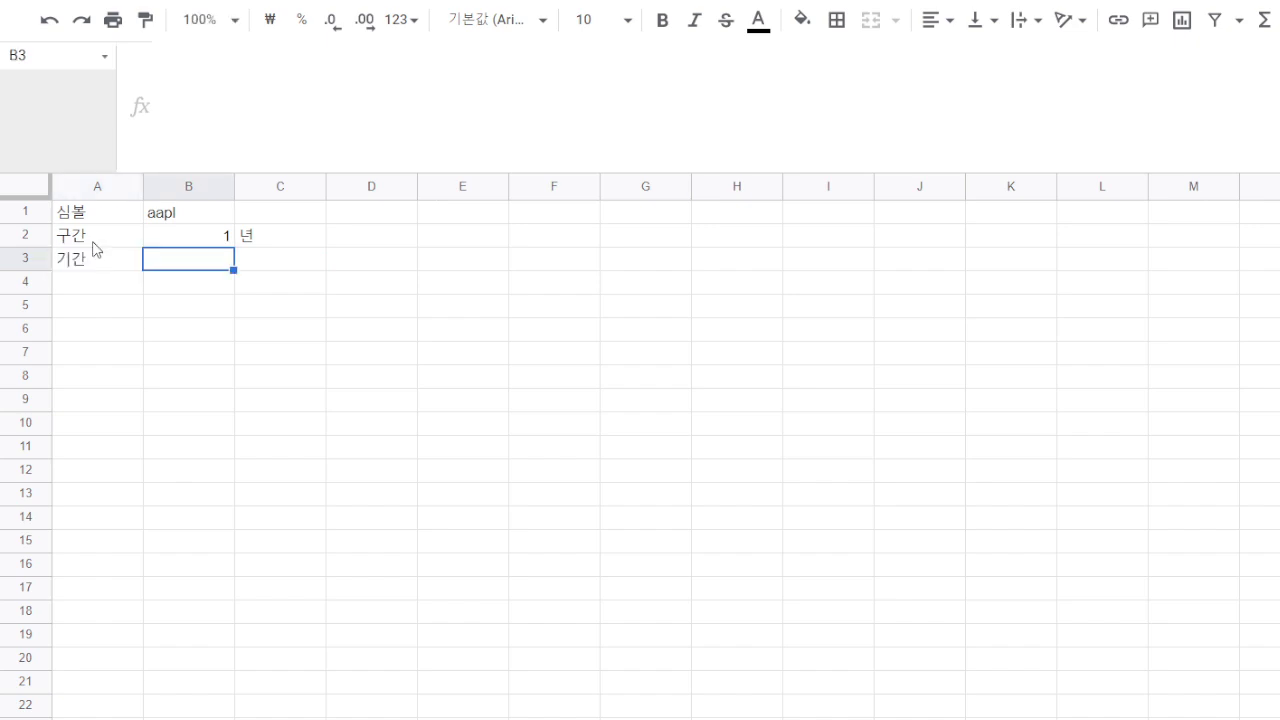
{"action": "type", "text": "0.4"}
{"action": "key", "text": "Tab"}
{"action": "type", "text": "년"}
{"action": "key", "text": "Left"}
{"action": "key", "text": "Left"}
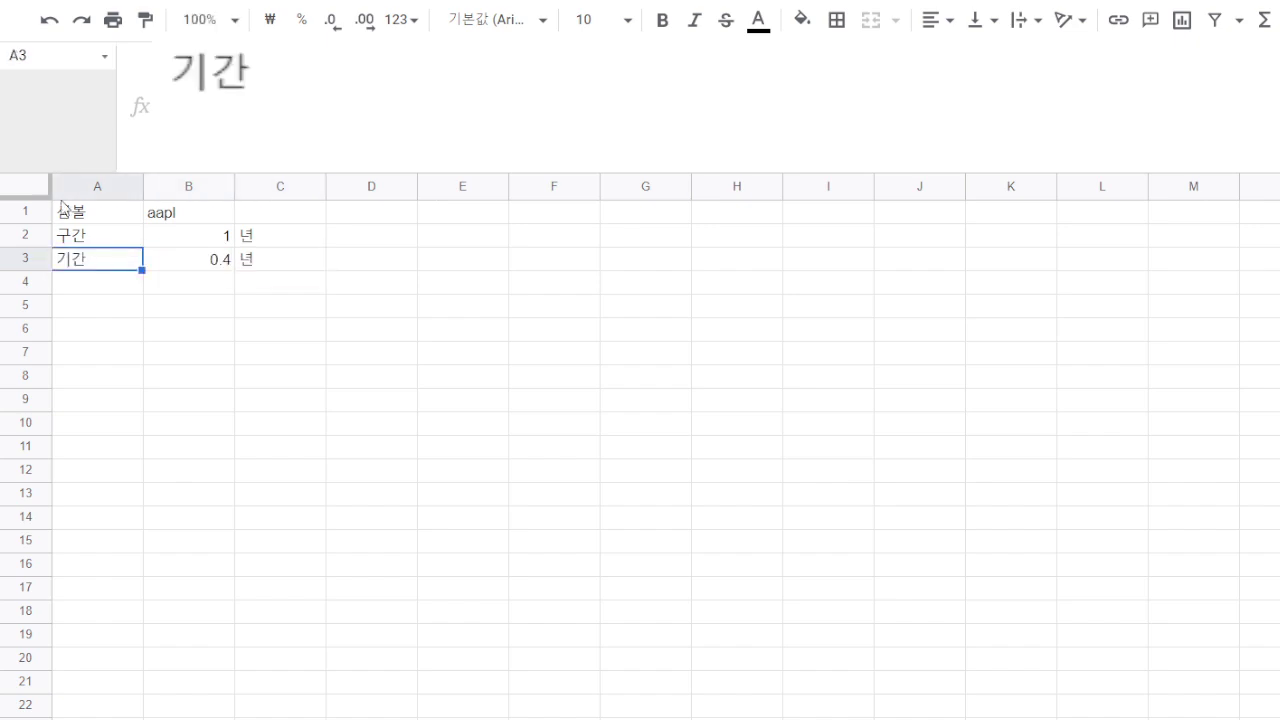
- Freeze columns A to C and rows 1 to 3 of the sheet
{"action": "left_click_drag", "start_coordinate": [46, 183], "coordinate": [335, 203]}
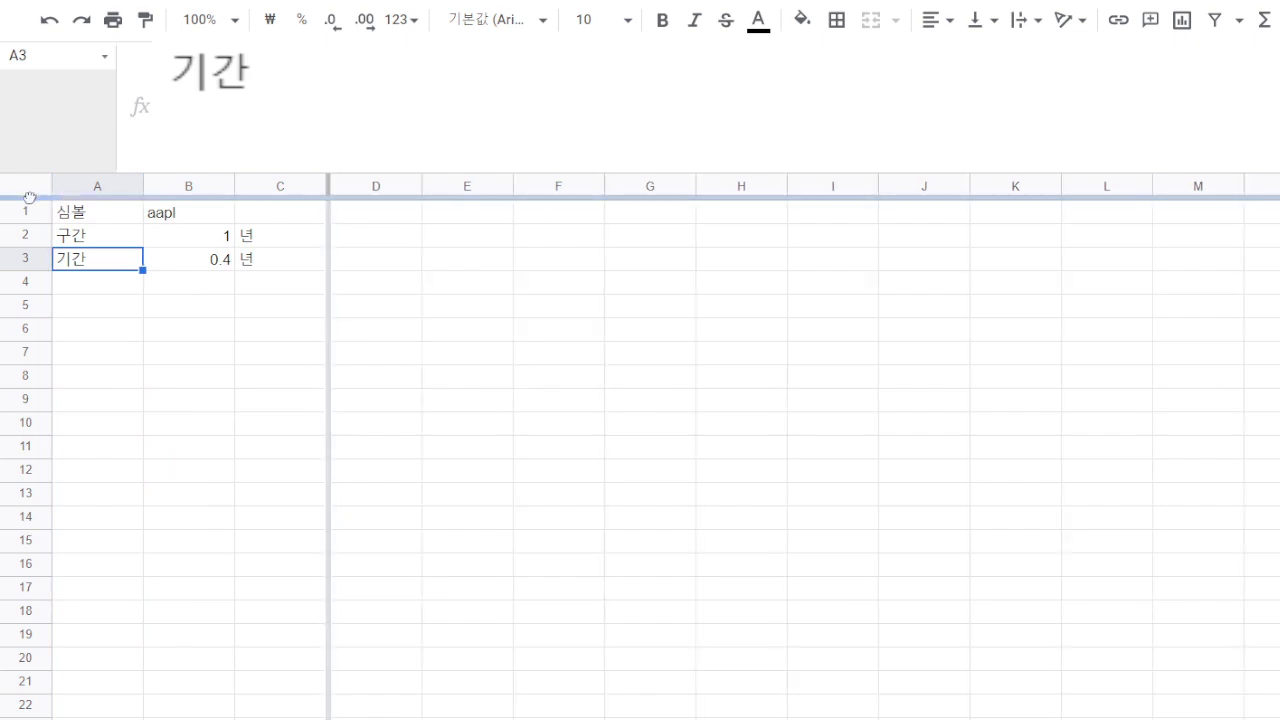
{"action": "left_click_drag", "start_coordinate": [30, 197], "coordinate": [8, 152]}
{"action": "left_click", "coordinate": [91, 294]}
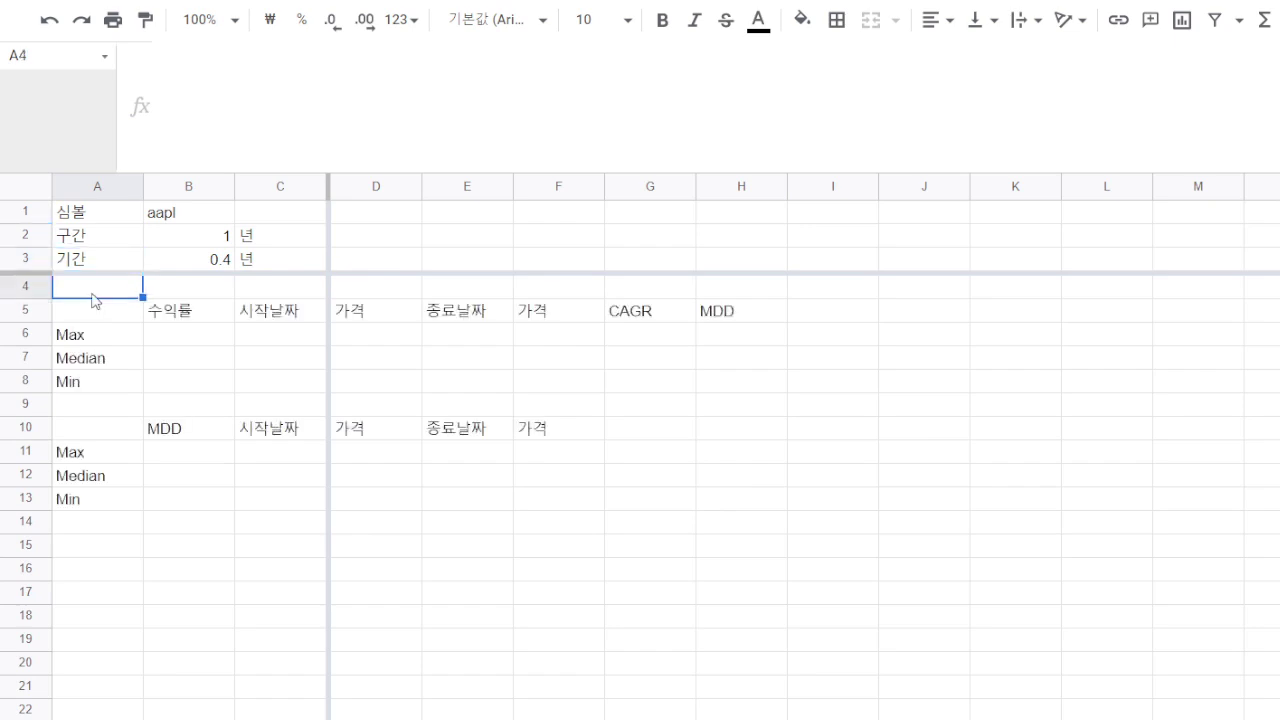
{"action": "left_click_drag", "start_coordinate": [30, 272], "coordinate": [25, 215]}
- Load the ticker's price history in I1 with =GOOGLEFINANCE(B1,"price",today()-365*B2,today()-1)
{"action": "scroll", "coordinate": [531, 717], "scroll_direction": "right", "scroll_amount": 4}
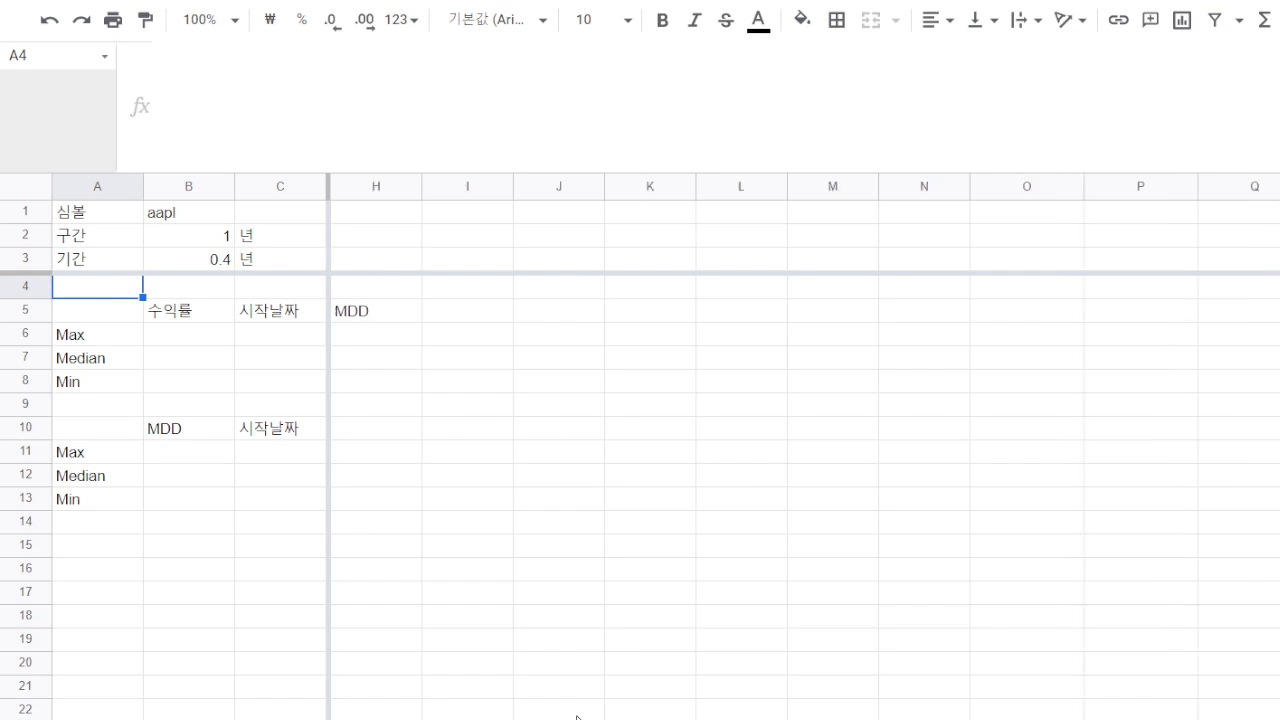
{"action": "left_click", "coordinate": [467, 212]}
{"action": "type", "text": "=go"}
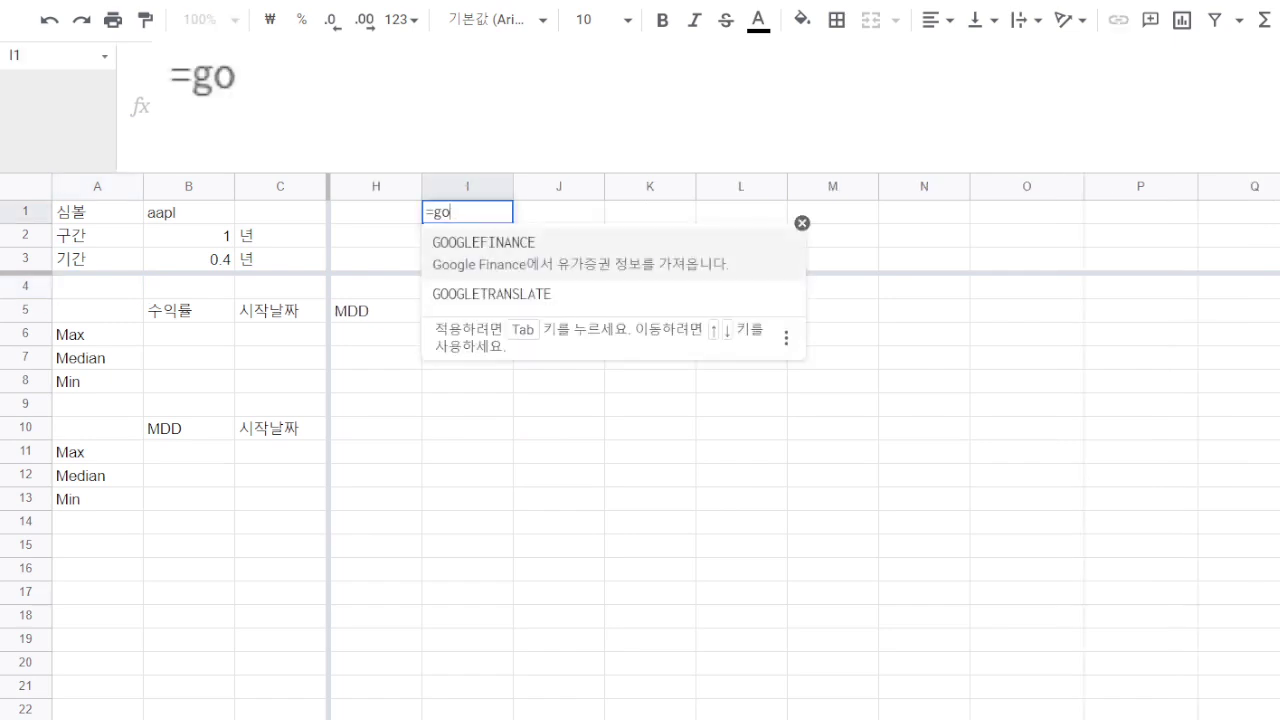
{"action": "key", "text": "Tab"}
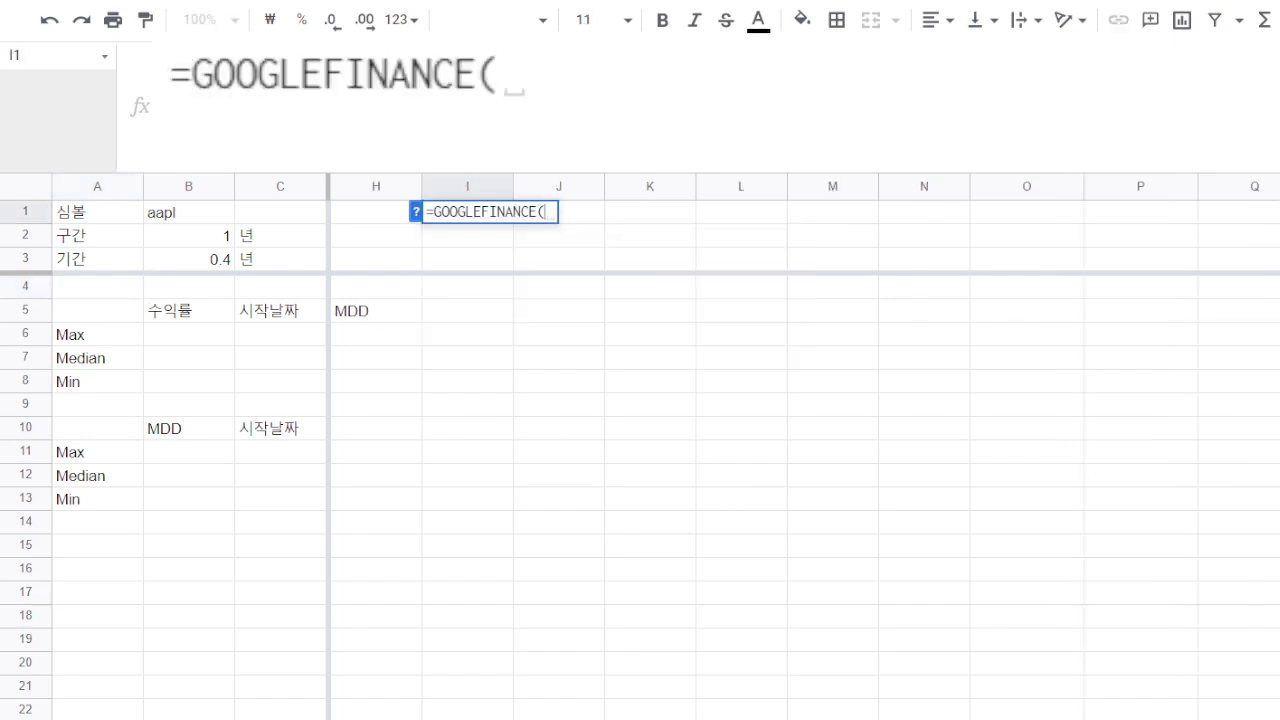
{"action": "left_click", "coordinate": [176, 218]}
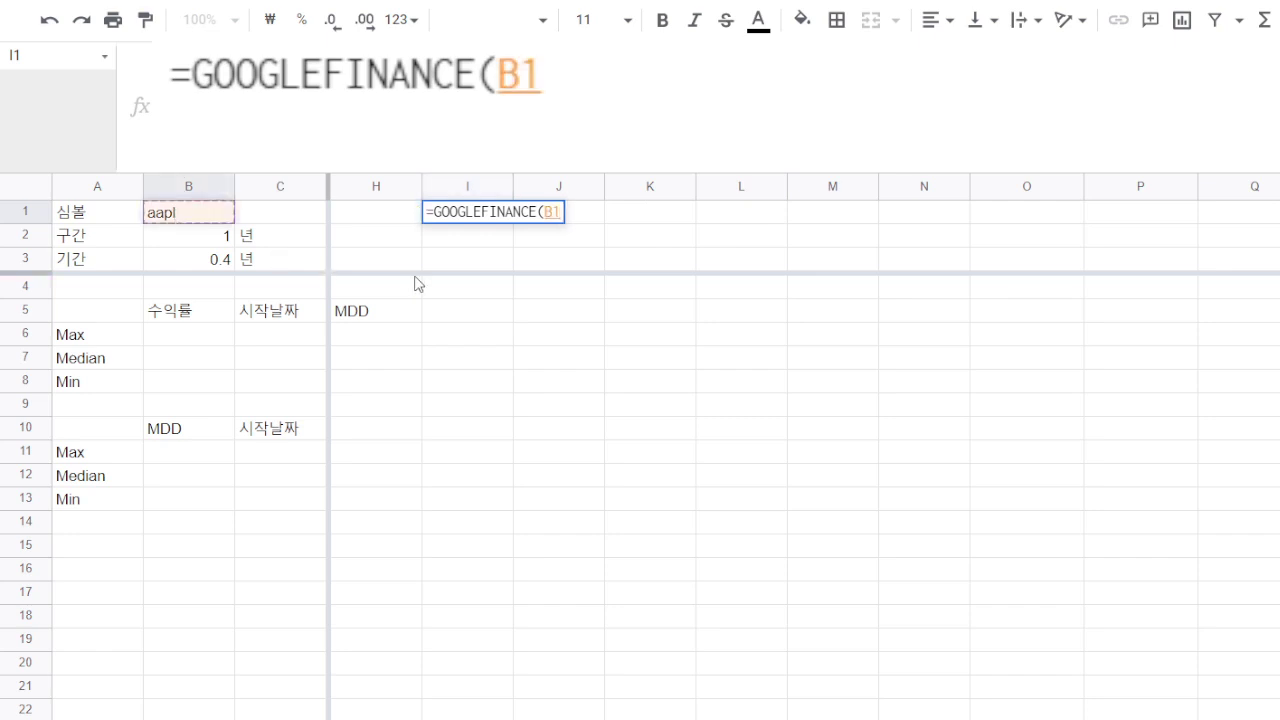
{"action": "type", "text": ",\"p"}
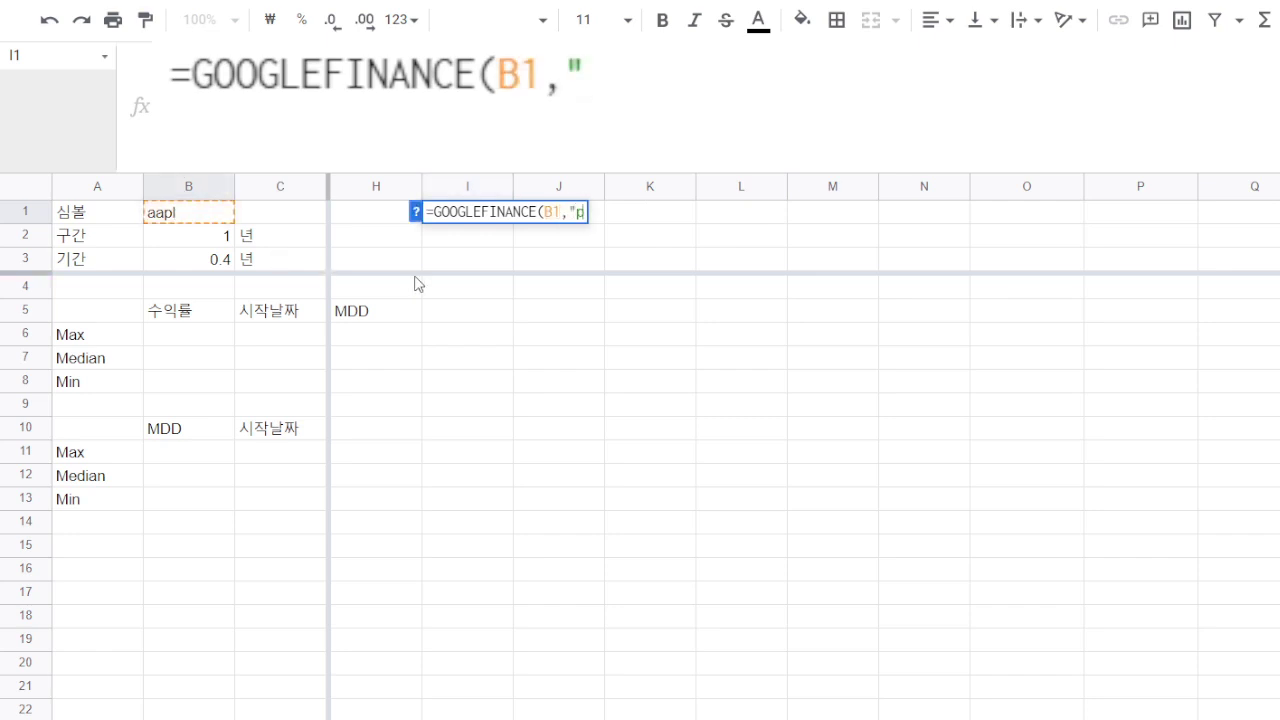
{"action": "type", "text": "rice\","}
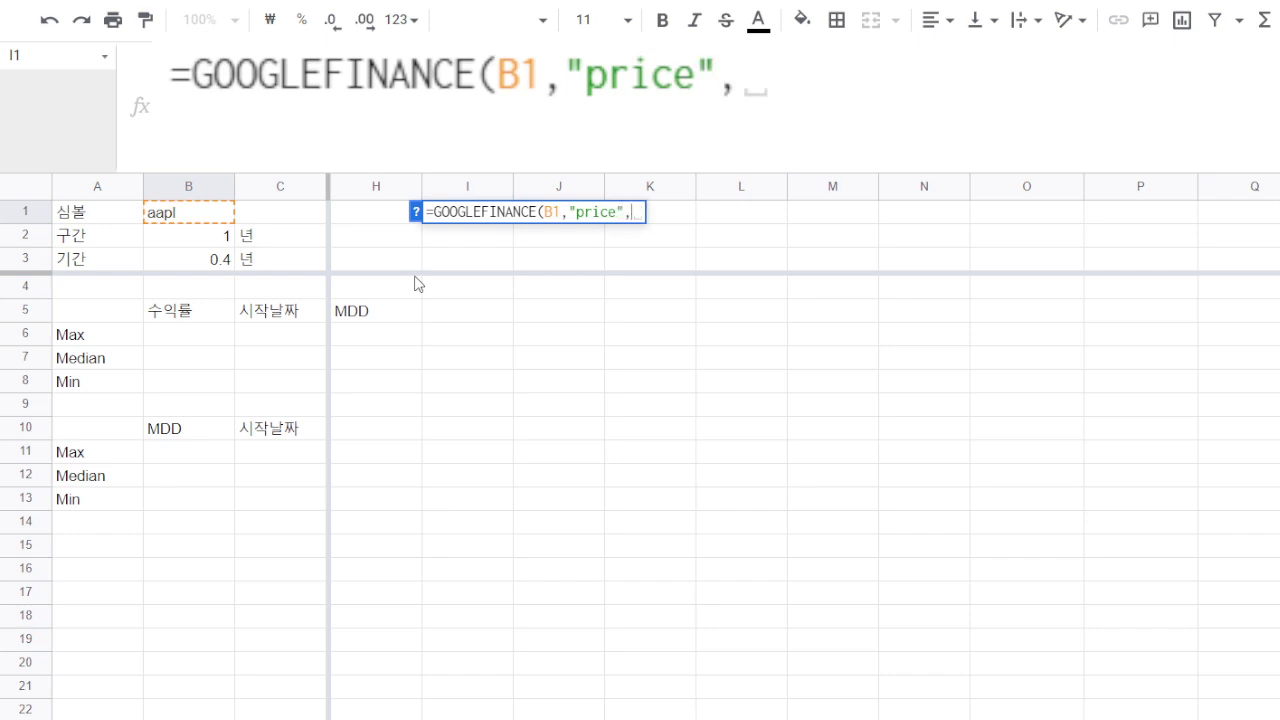
{"action": "type", "text": "tod"}
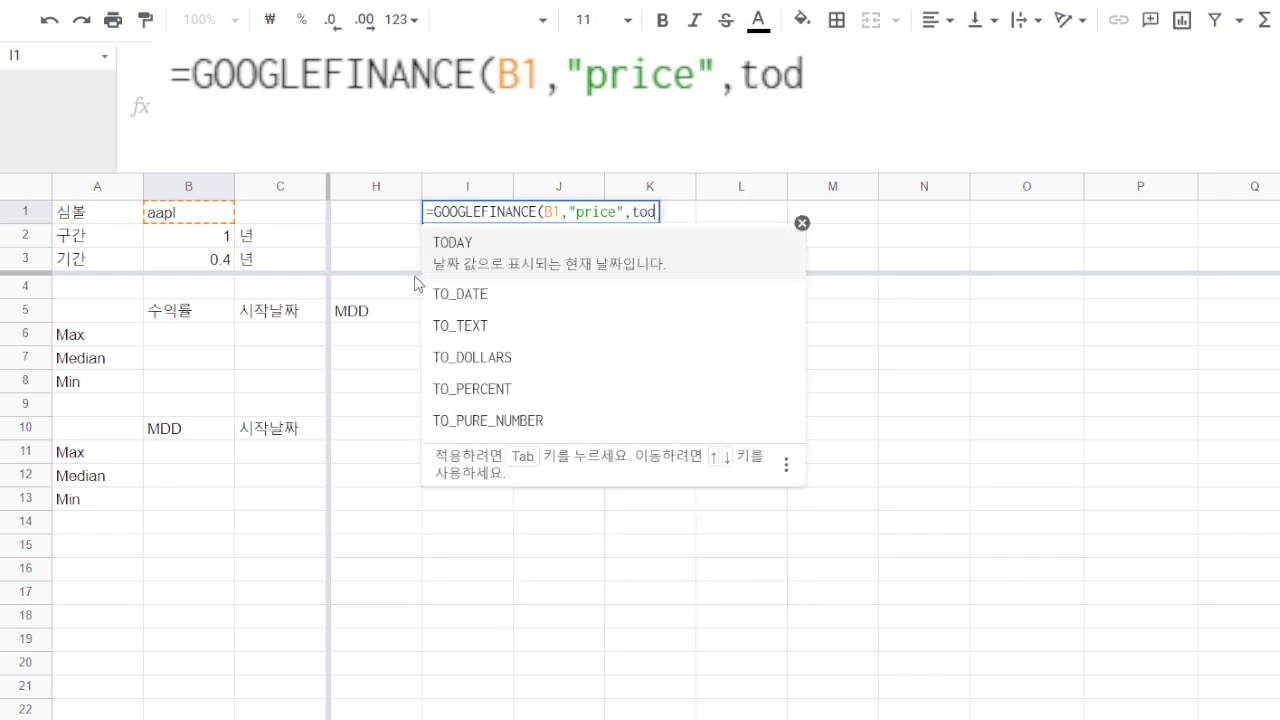
{"action": "type", "text": "ay()"}
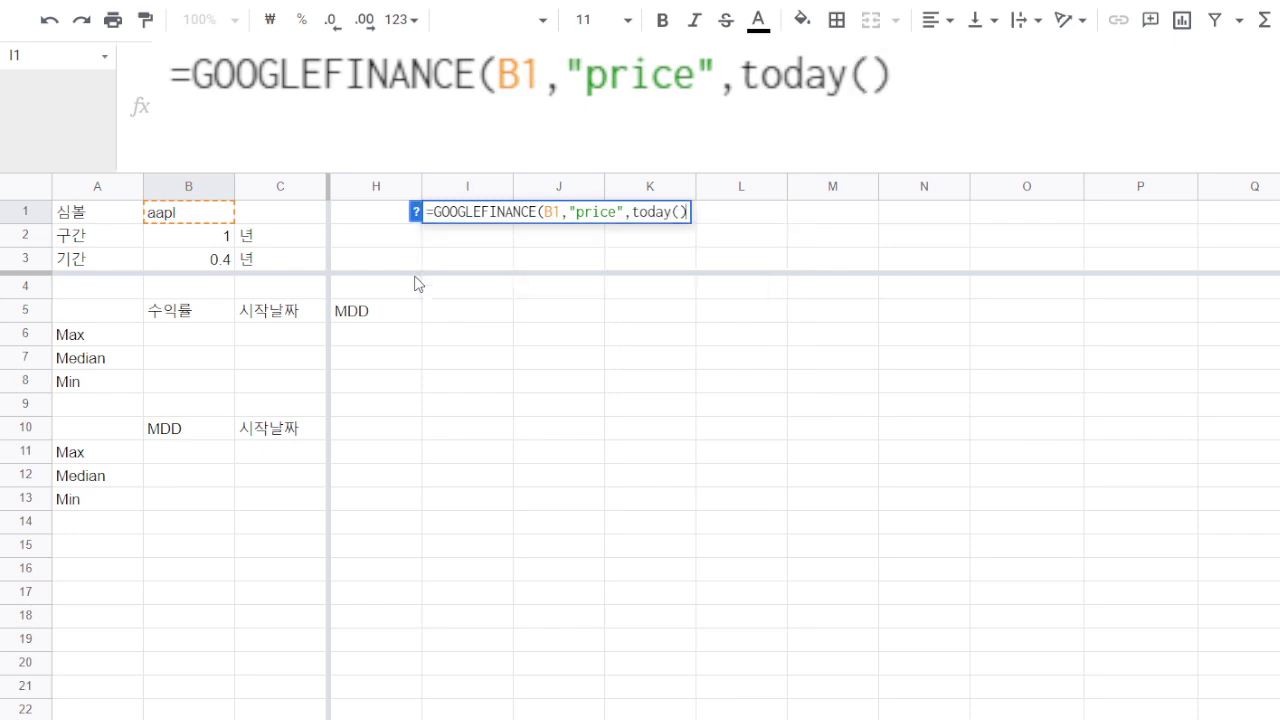
{"action": "type", "text": "-365*"}
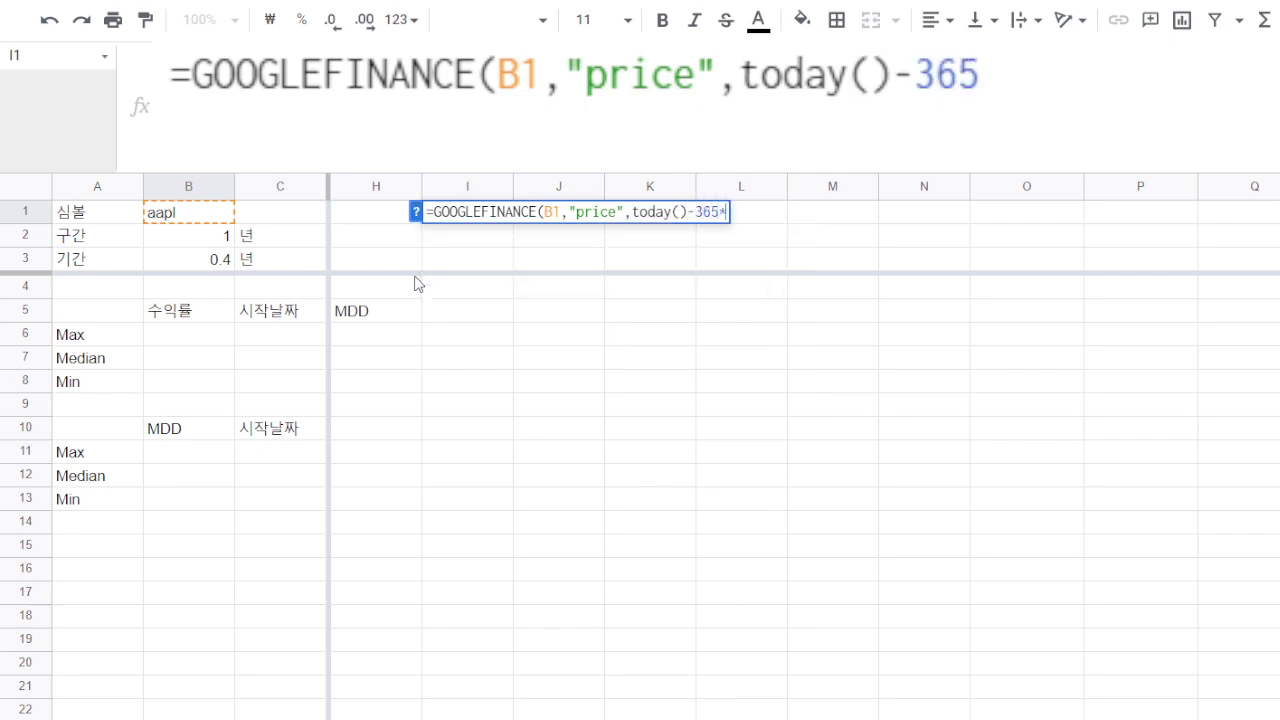
{"action": "left_click", "coordinate": [195, 245]}
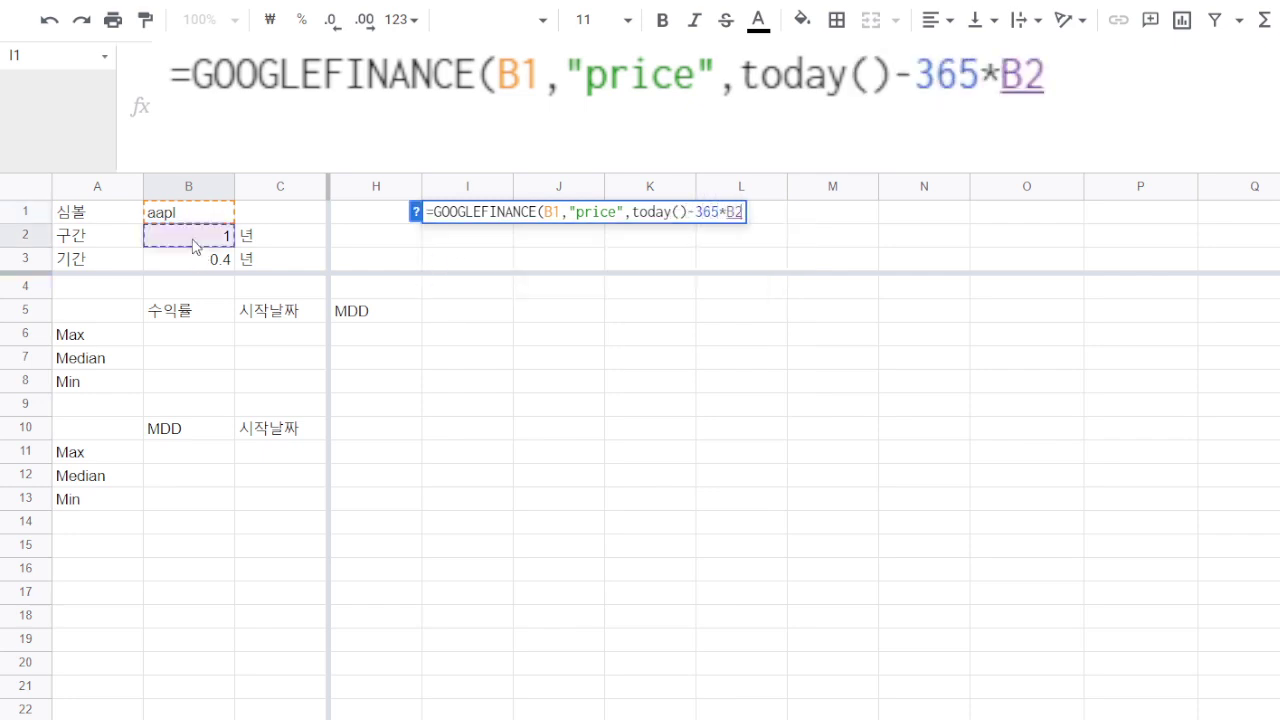
{"action": "type", "text": ",today"}
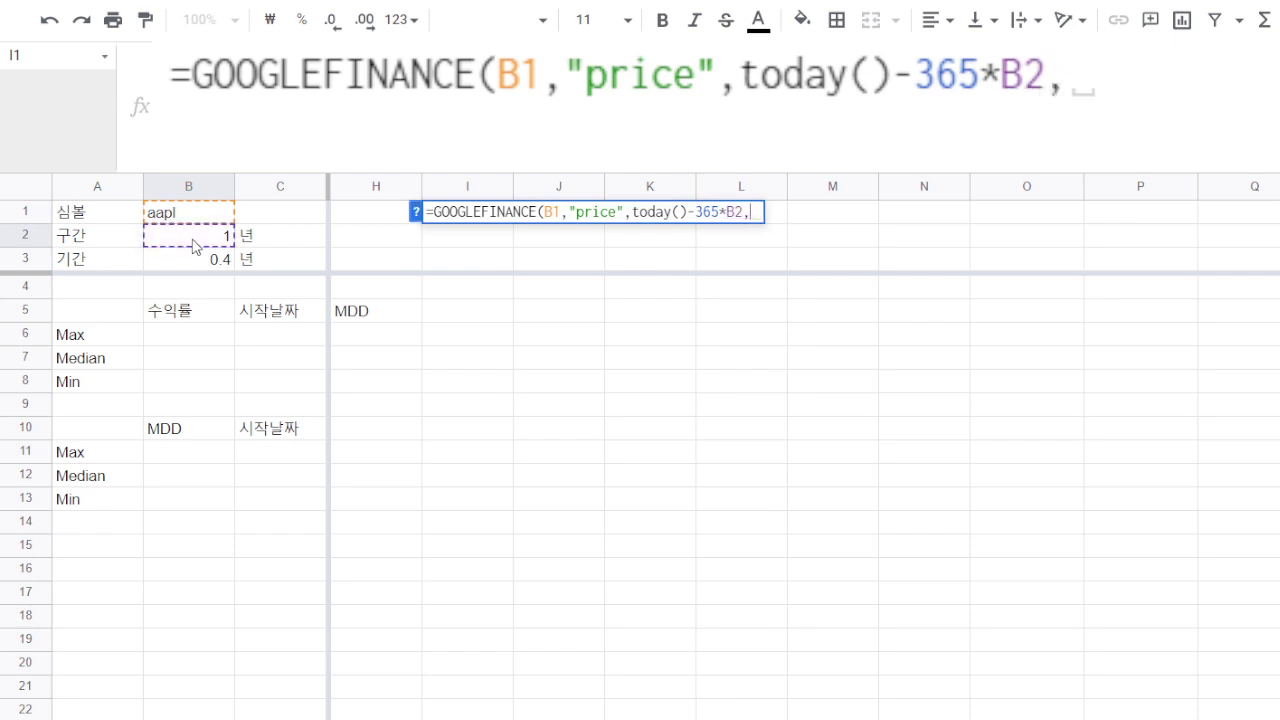
{"action": "type", "text": "()-1"}
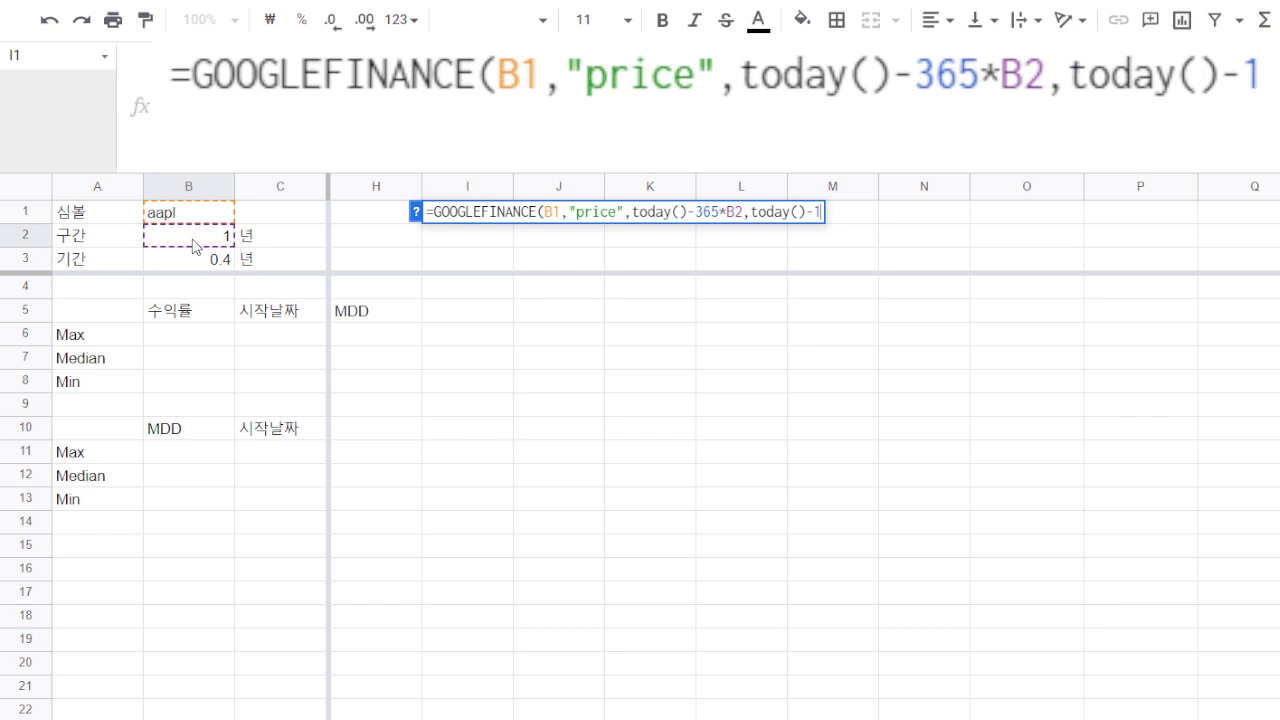
{"action": "type", "text": ")"}
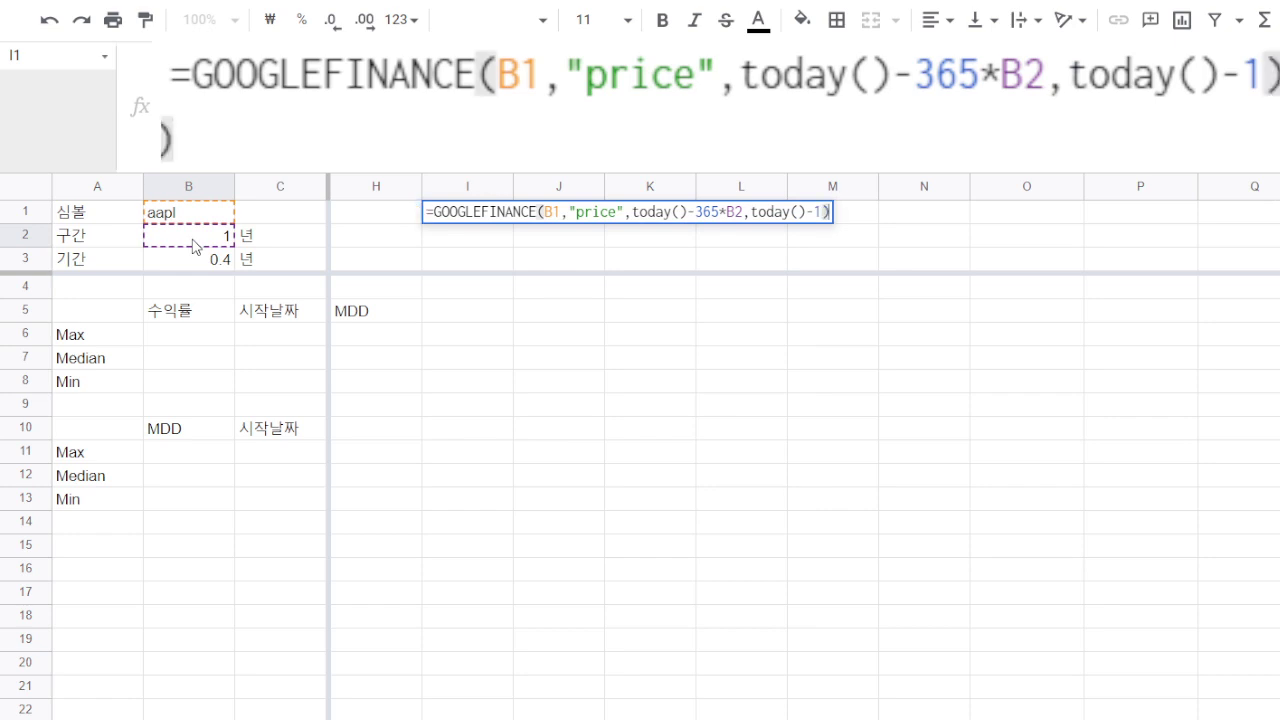
{"action": "key", "text": "Return"}
- Add the column header n년전의 종가 in K1, beside the Close column
{"action": "left_click", "coordinate": [638, 214]}
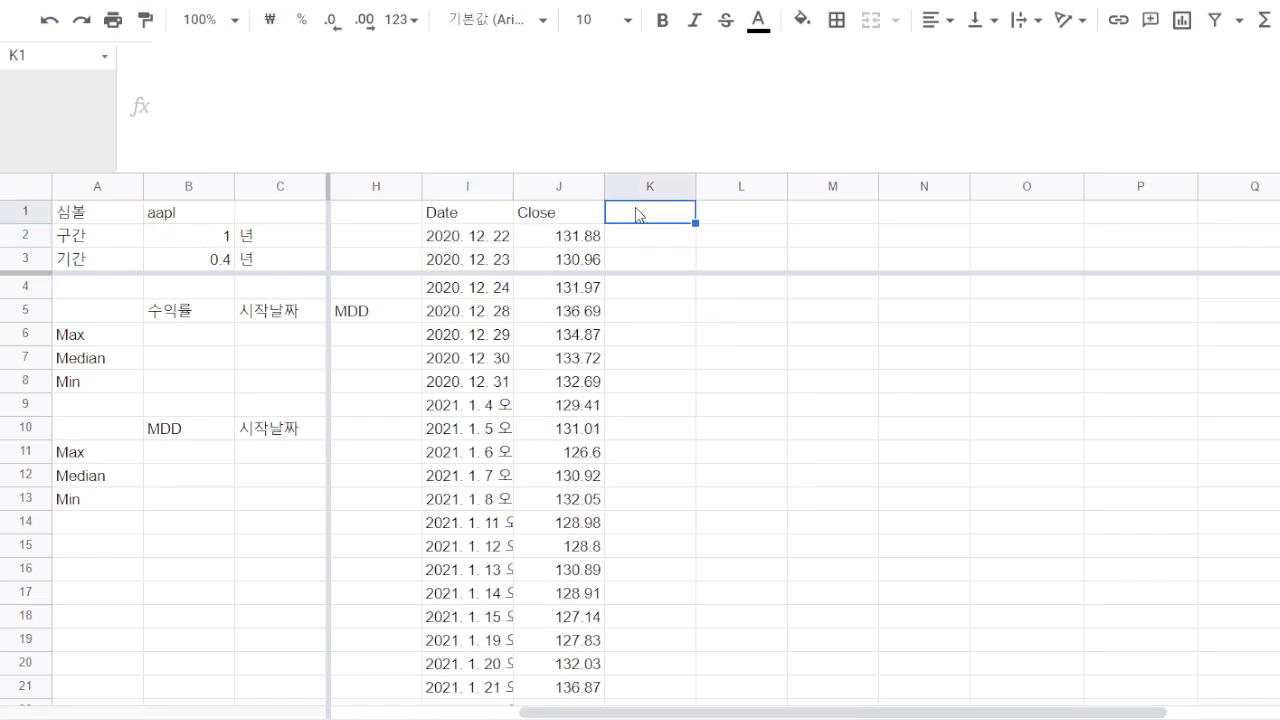
{"action": "type", "text": "n"}
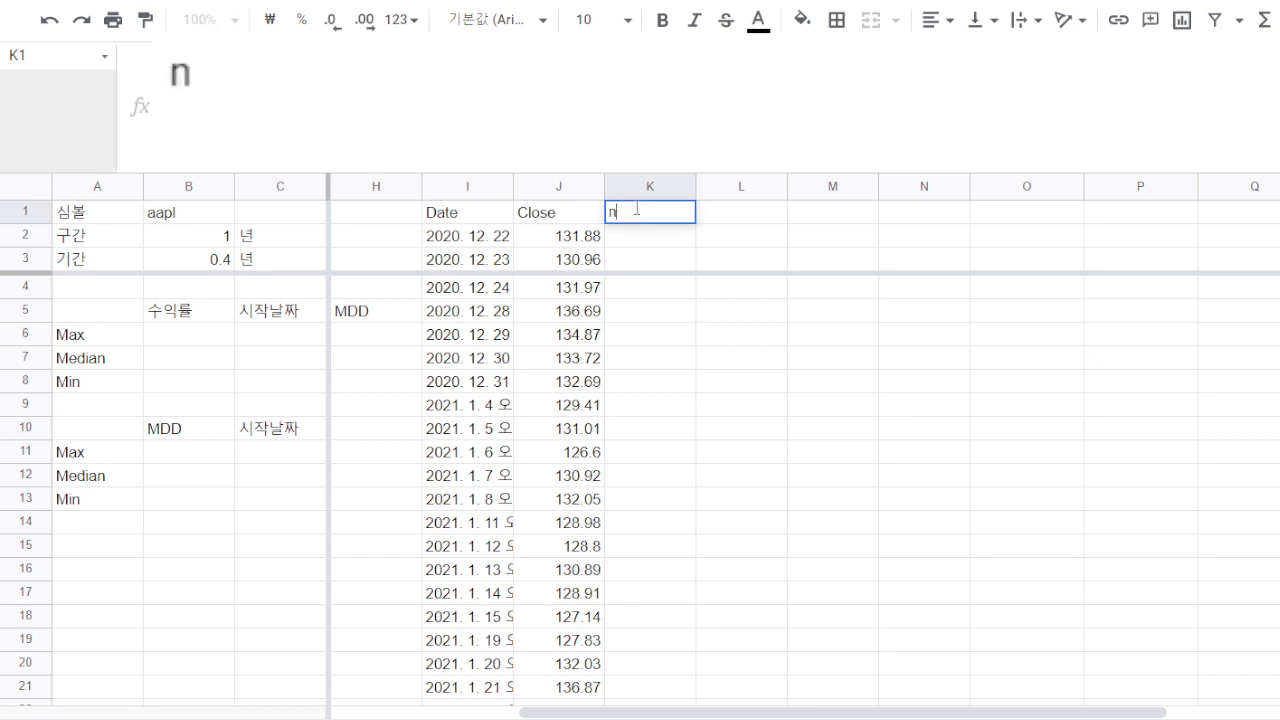
{"action": "type", "text": "년전의 종가"}
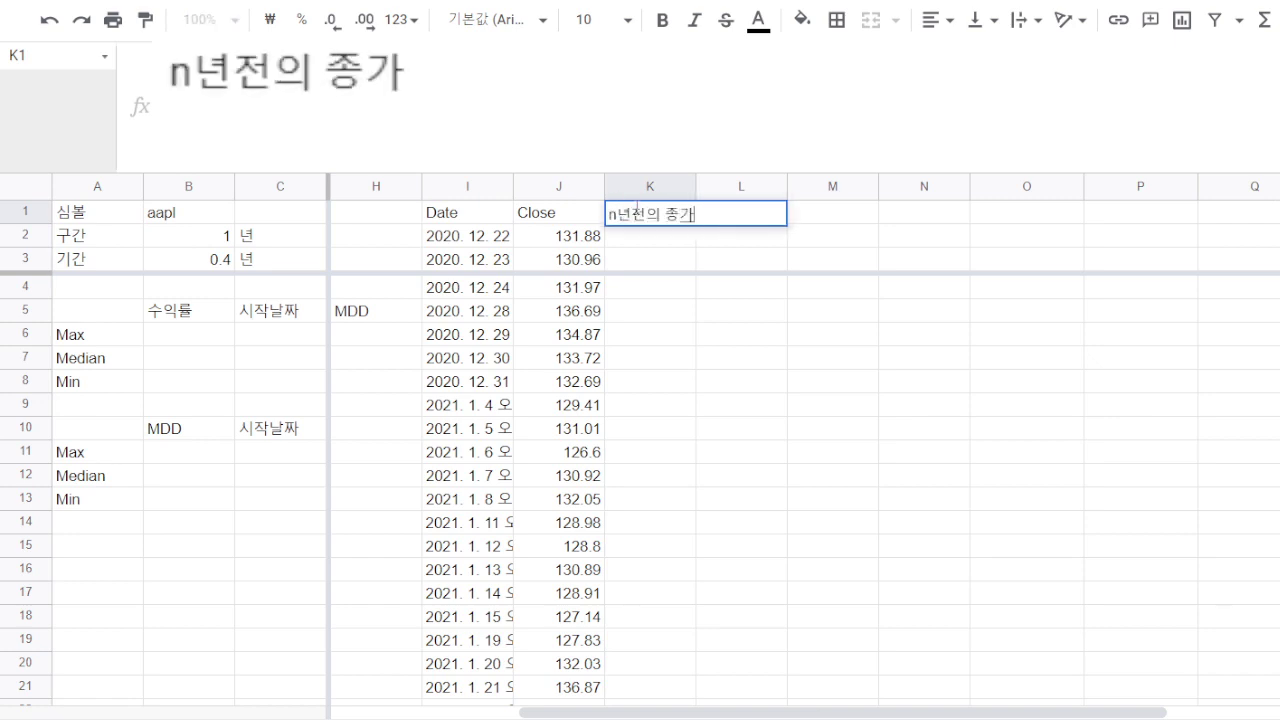
{"action": "key", "text": "Return"}
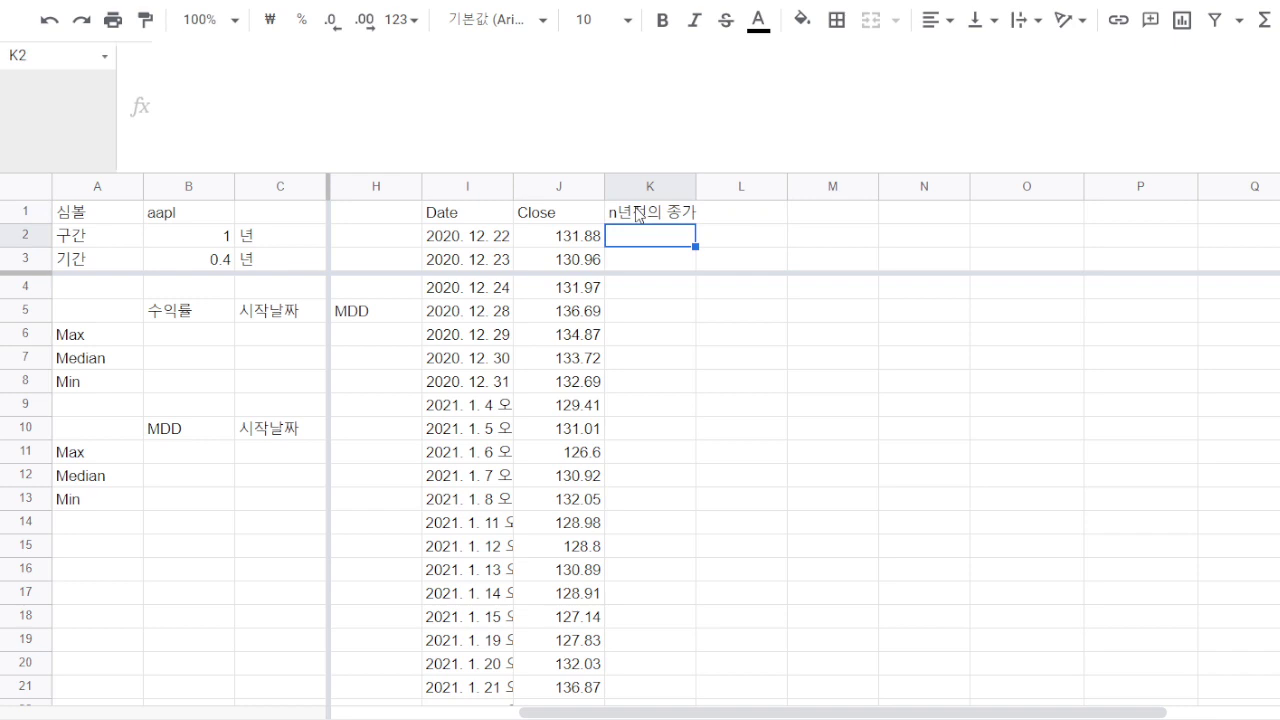
- Start a GOOGLEFINANCE formula in K2 with the absolute ticker reference $B$1 and the attribute "price"
{"action": "type", "text": "=해"}
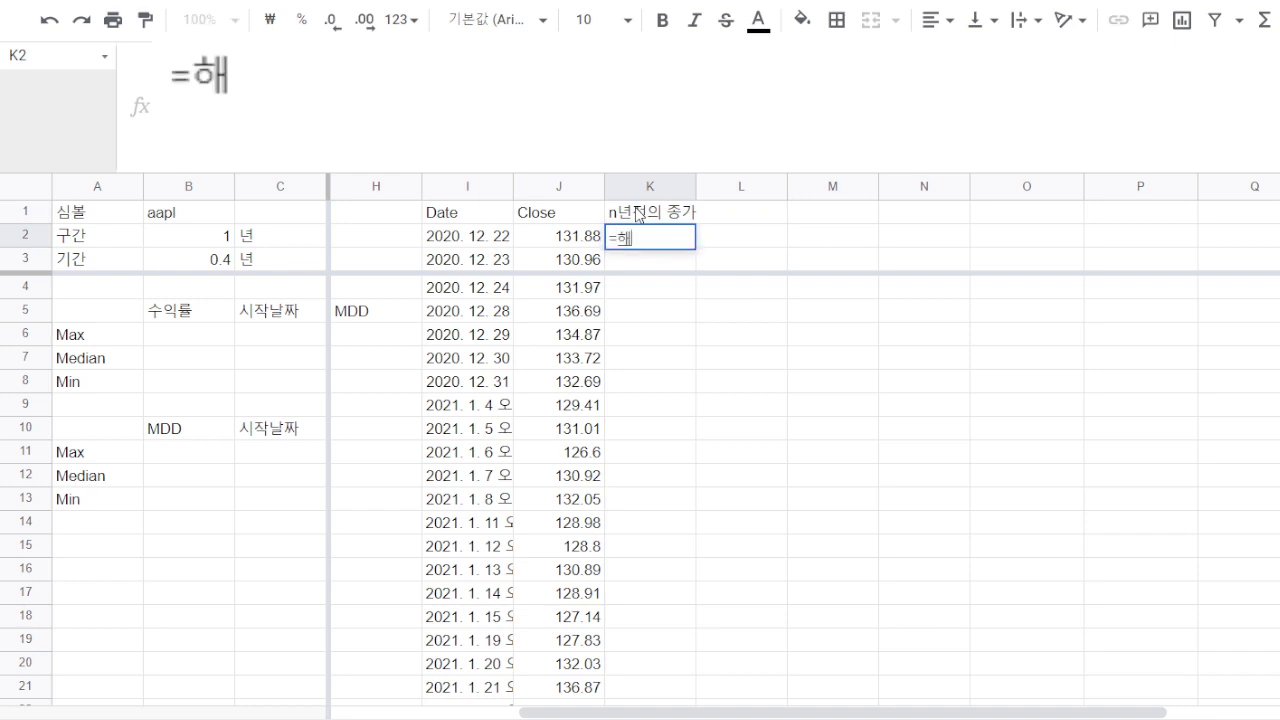
{"action": "key", "text": "BackSpace"}
{"action": "key", "text": "BackSpace"}
{"action": "type", "text": "goo"}
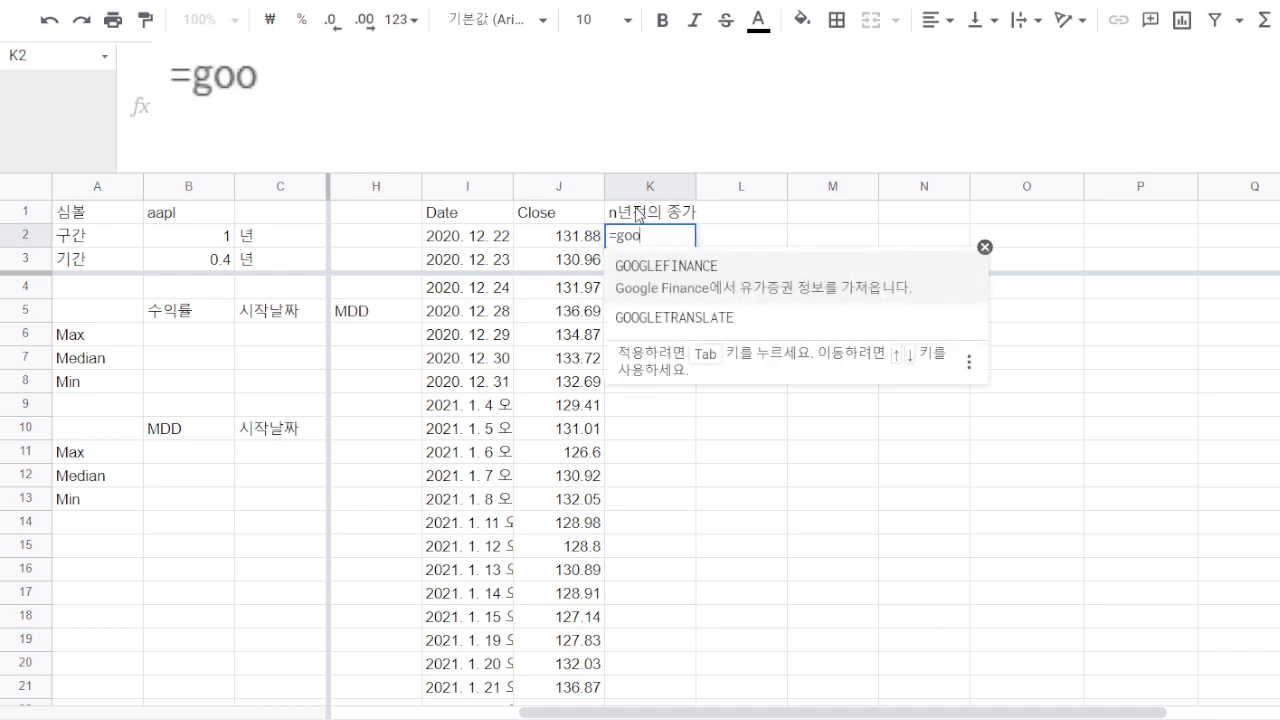
{"action": "key", "text": "Tab"}
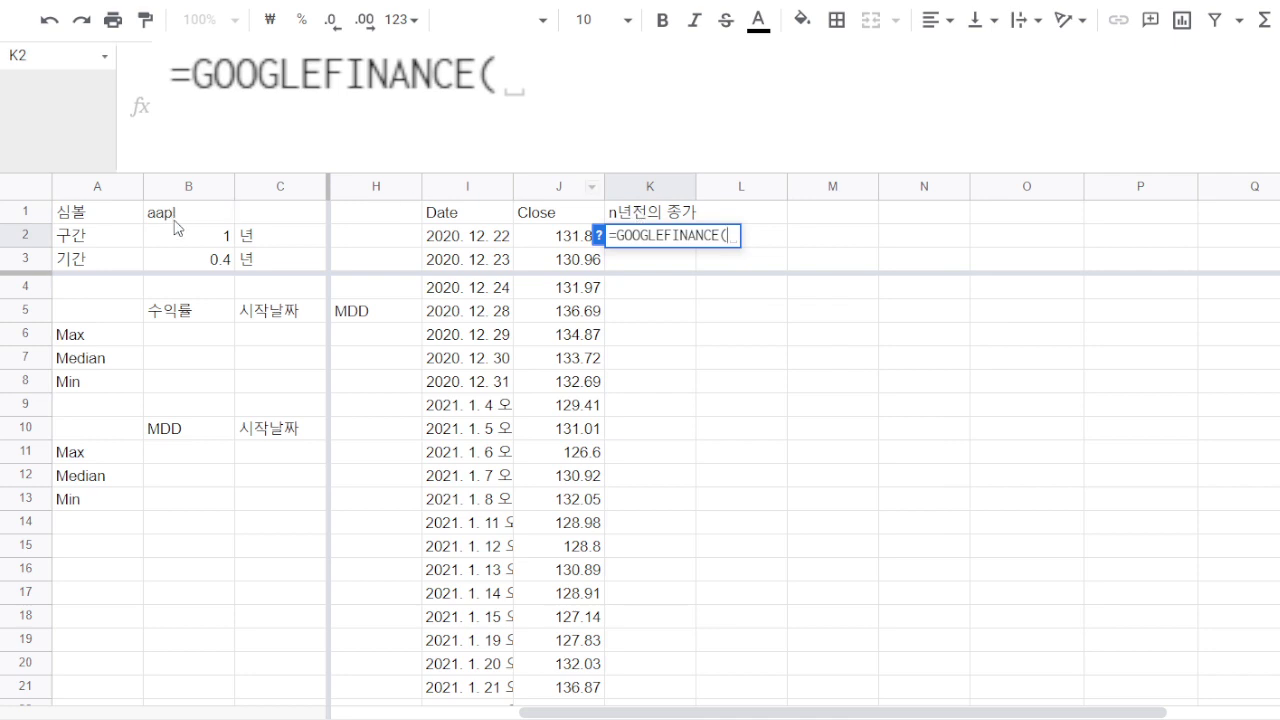
{"action": "left_click", "coordinate": [176, 228]}
{"action": "key", "text": "F4"}
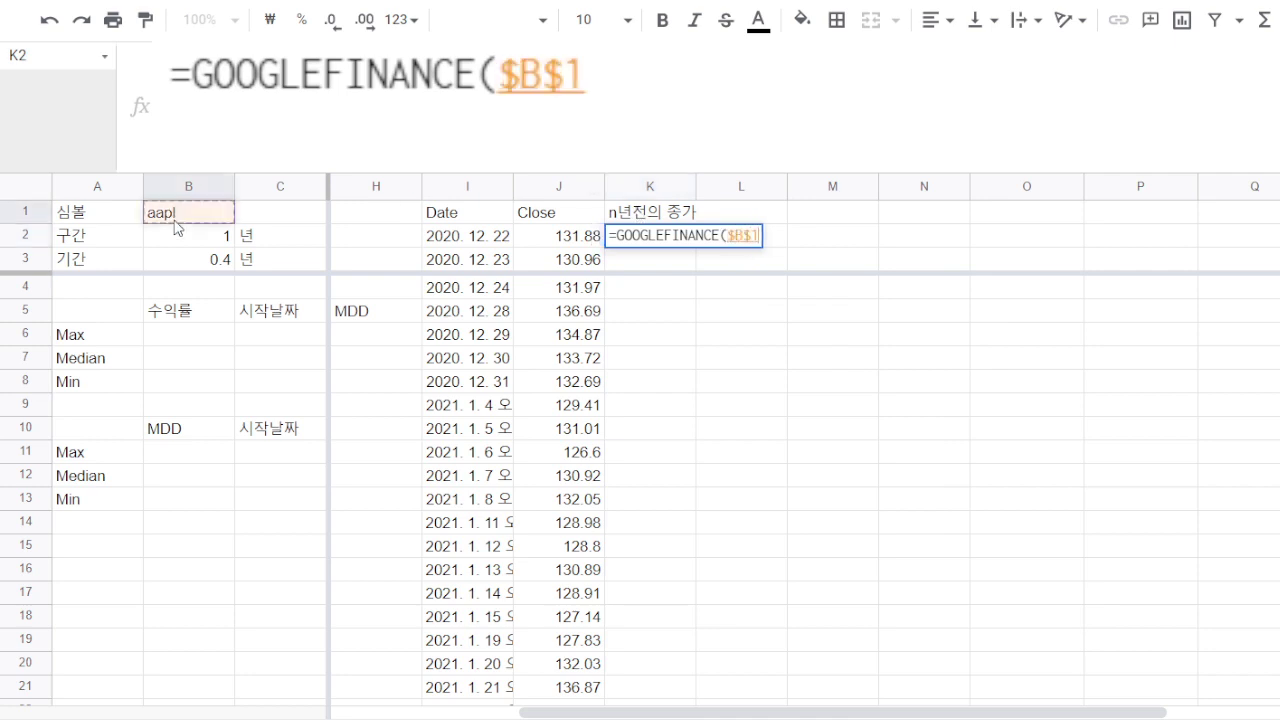
{"action": "type", "text": ",\"pr"}
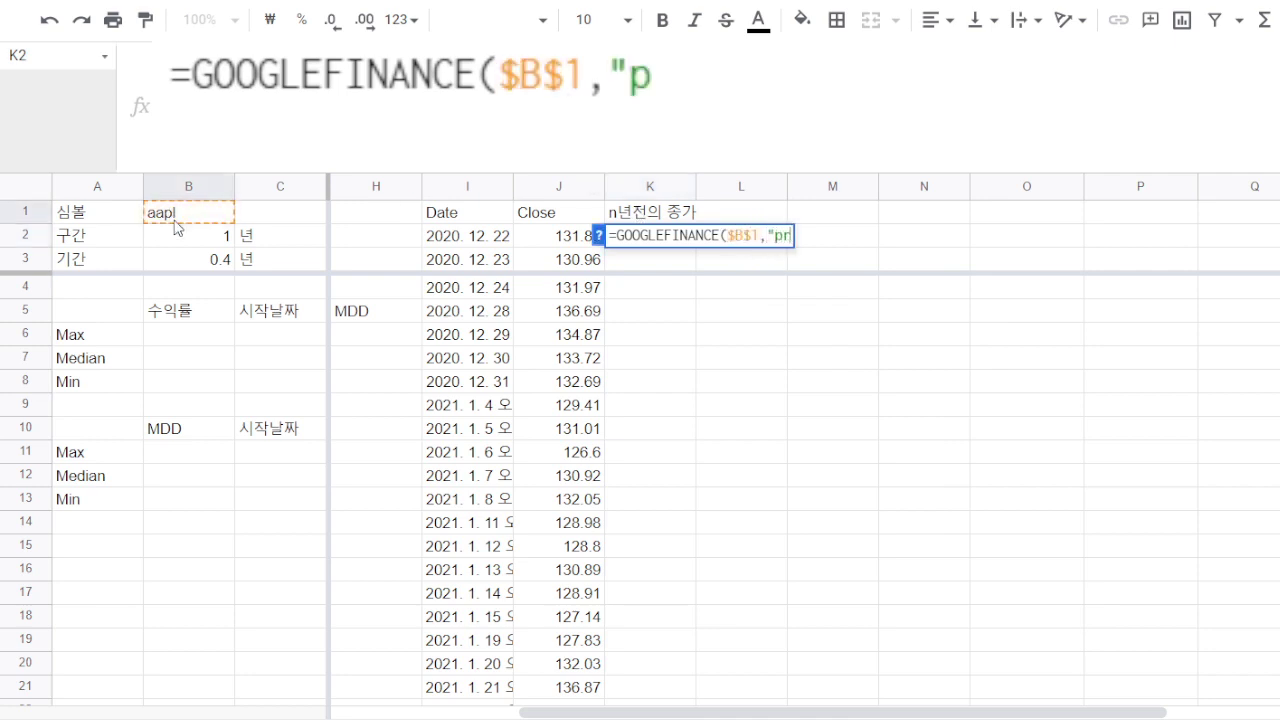
{"action": "type", "text": "ice\","}
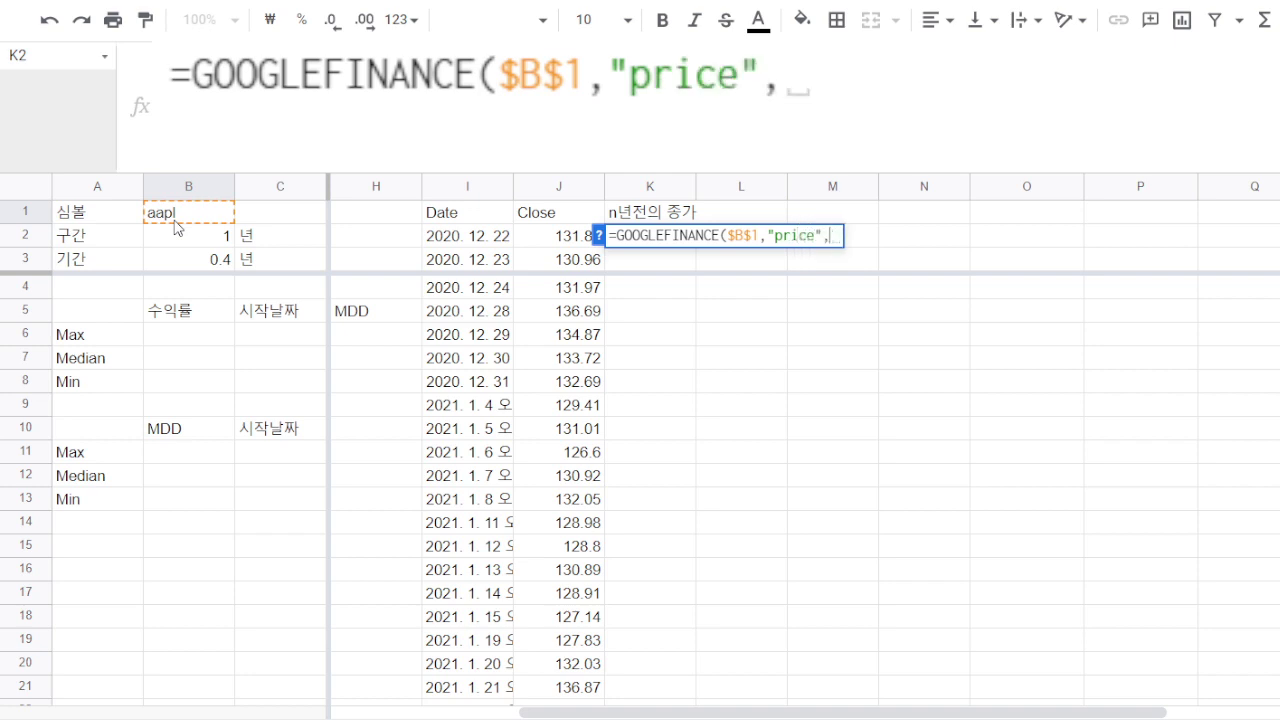
- Complete the K2 formula with the start date I2-$B$3*365 and a span of 10 days
{"action": "left_click", "coordinate": [463, 241]}
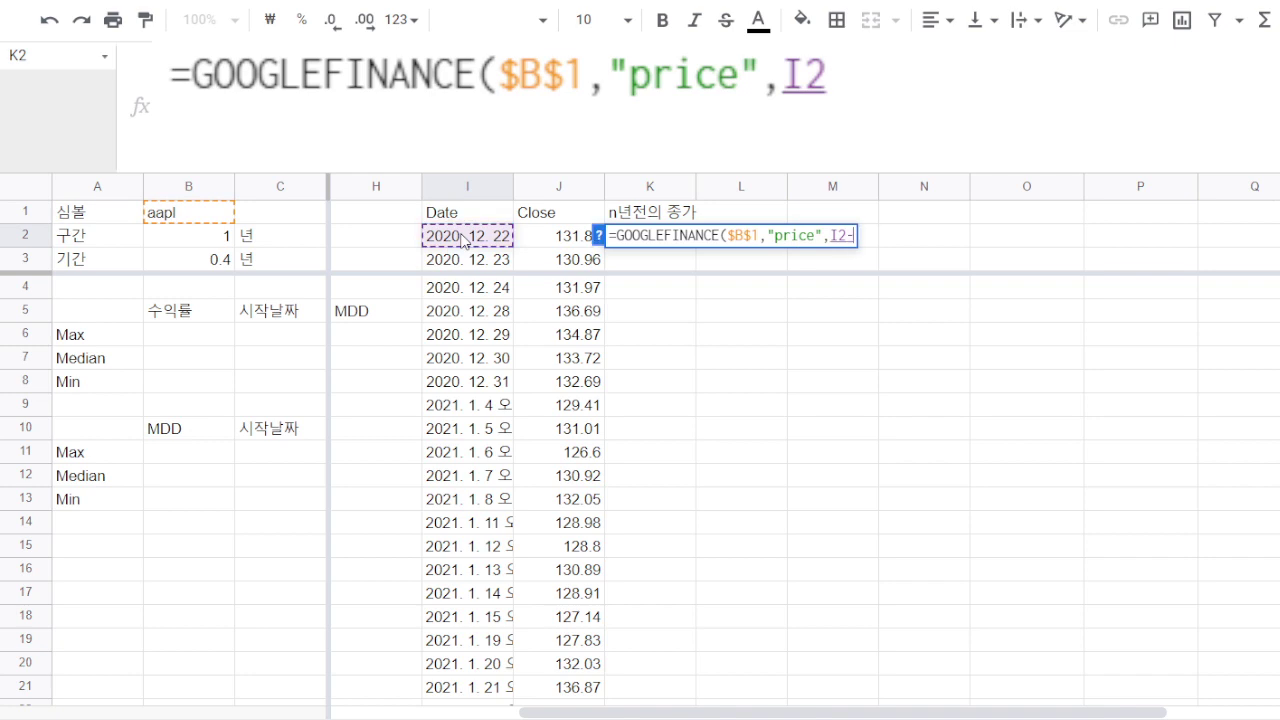
{"action": "type", "text": "-"}
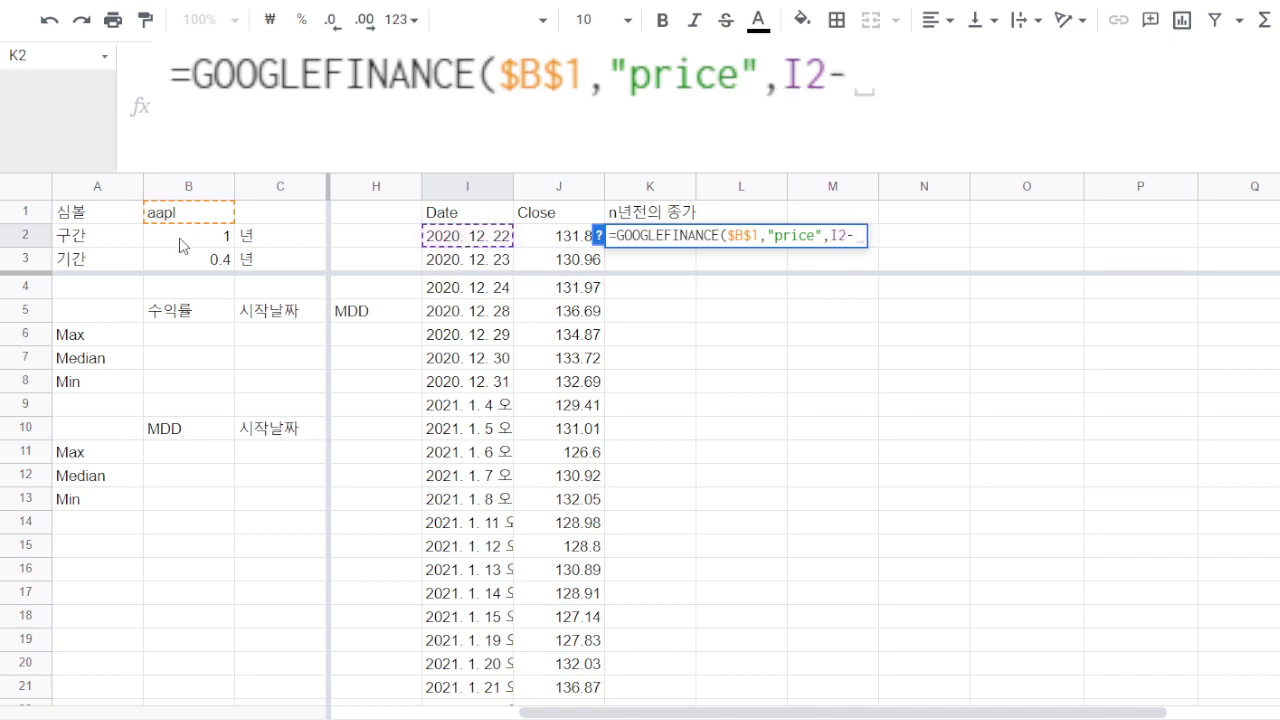
{"action": "left_click", "coordinate": [196, 270]}
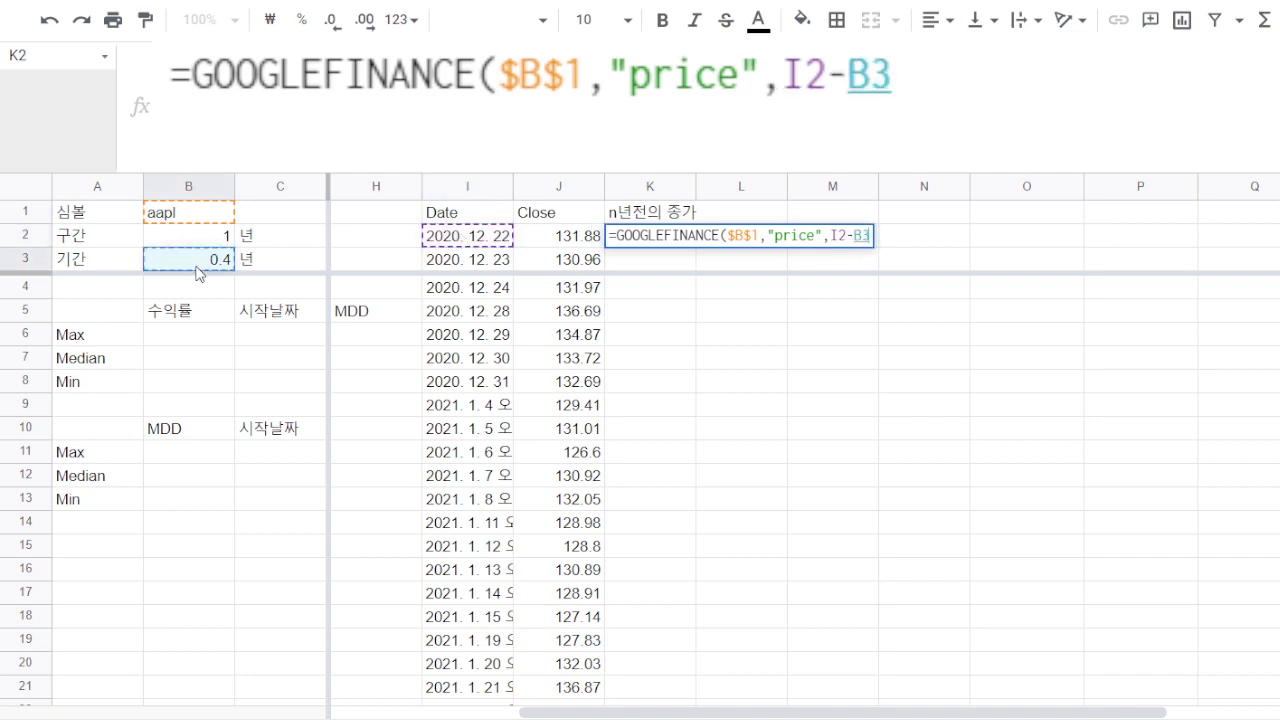
{"action": "type", "text": "*36"}
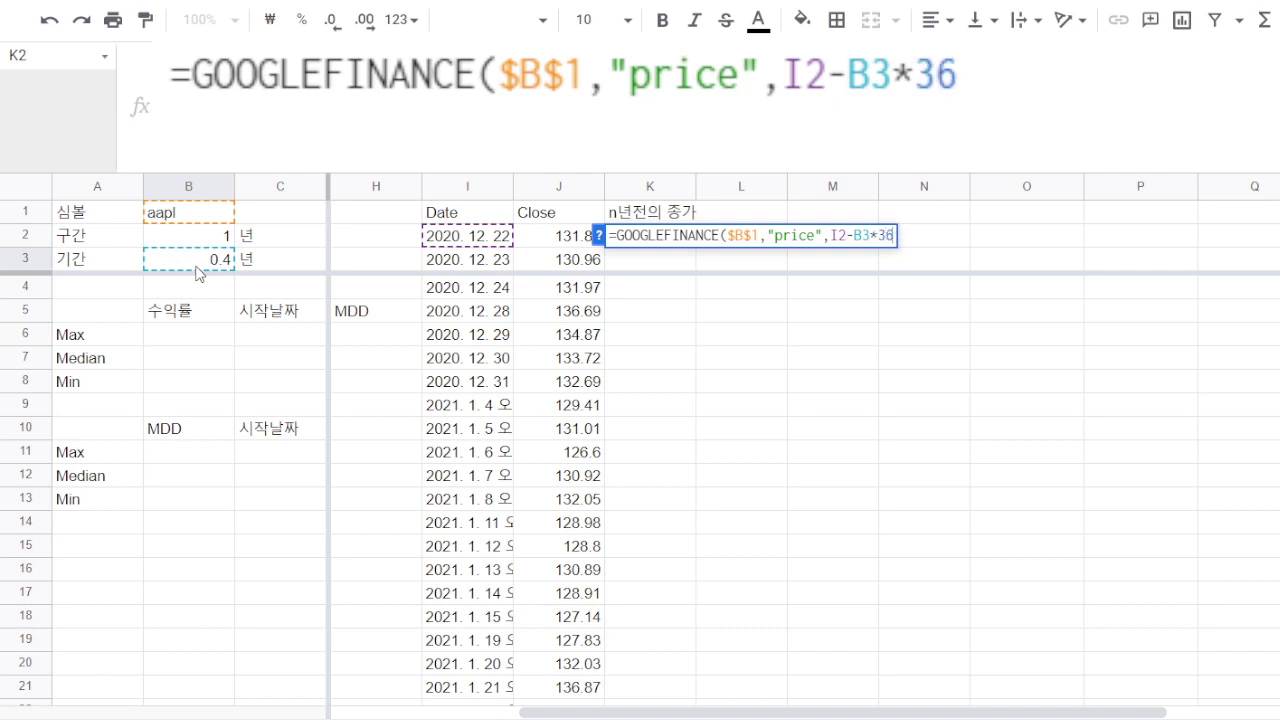
{"action": "type", "text": "5"}
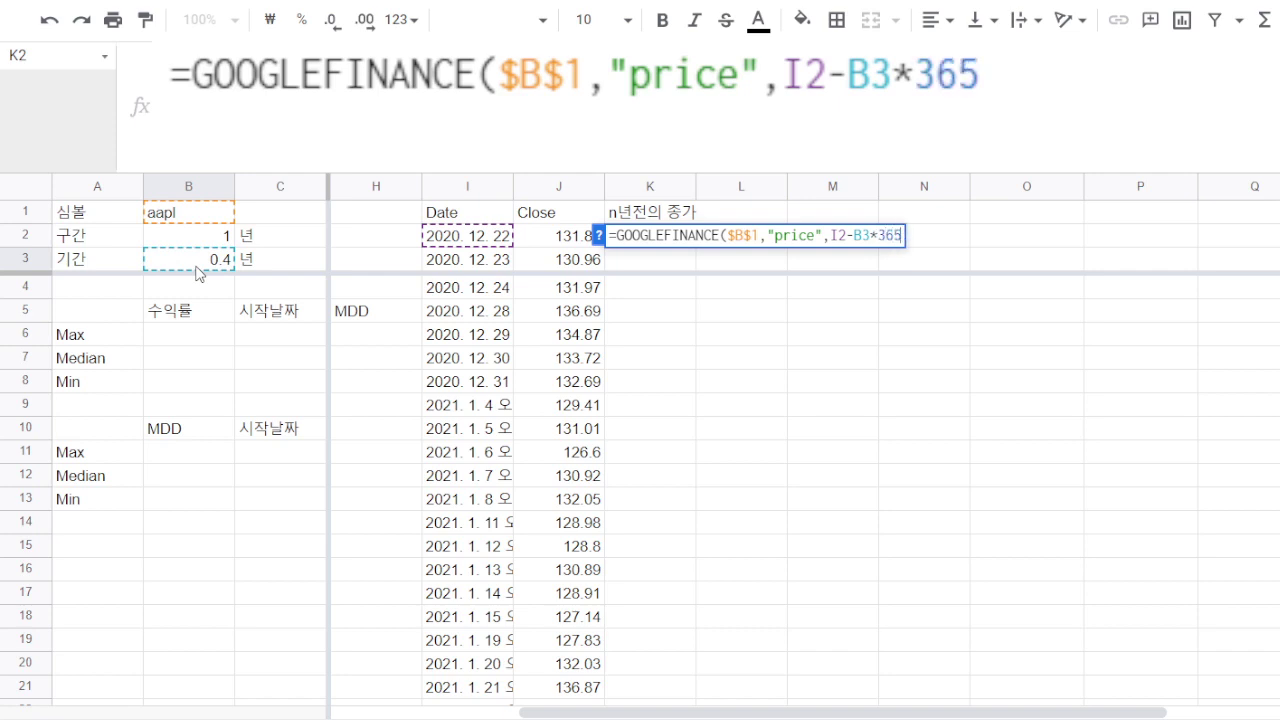
{"action": "left_click", "coordinate": [863, 235]}
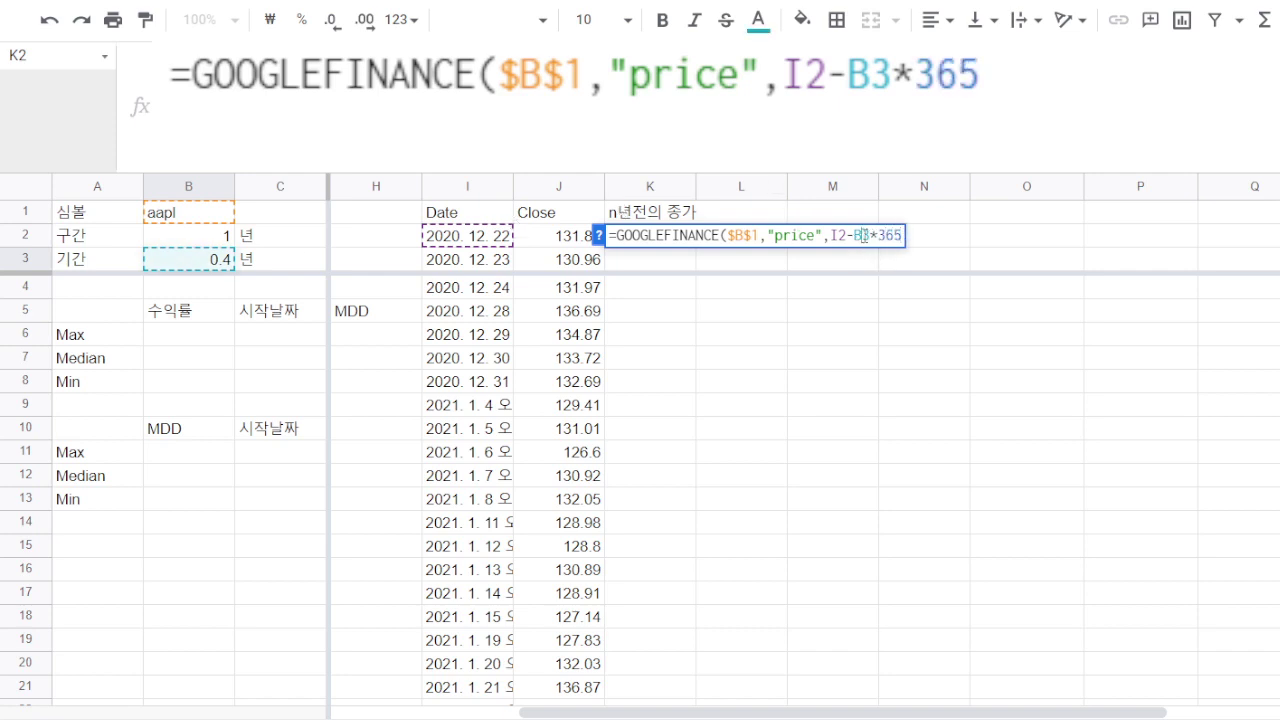
{"action": "key", "text": "F4"}
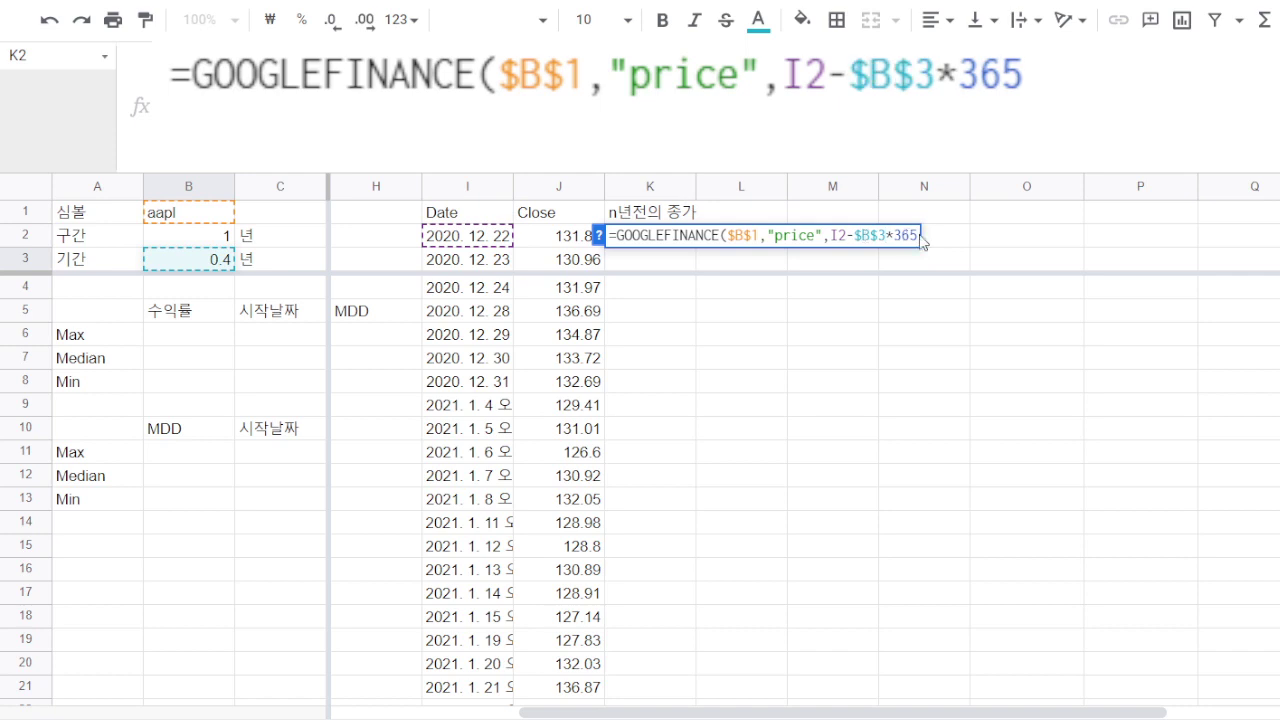
{"action": "left_click", "coordinate": [911, 236]}
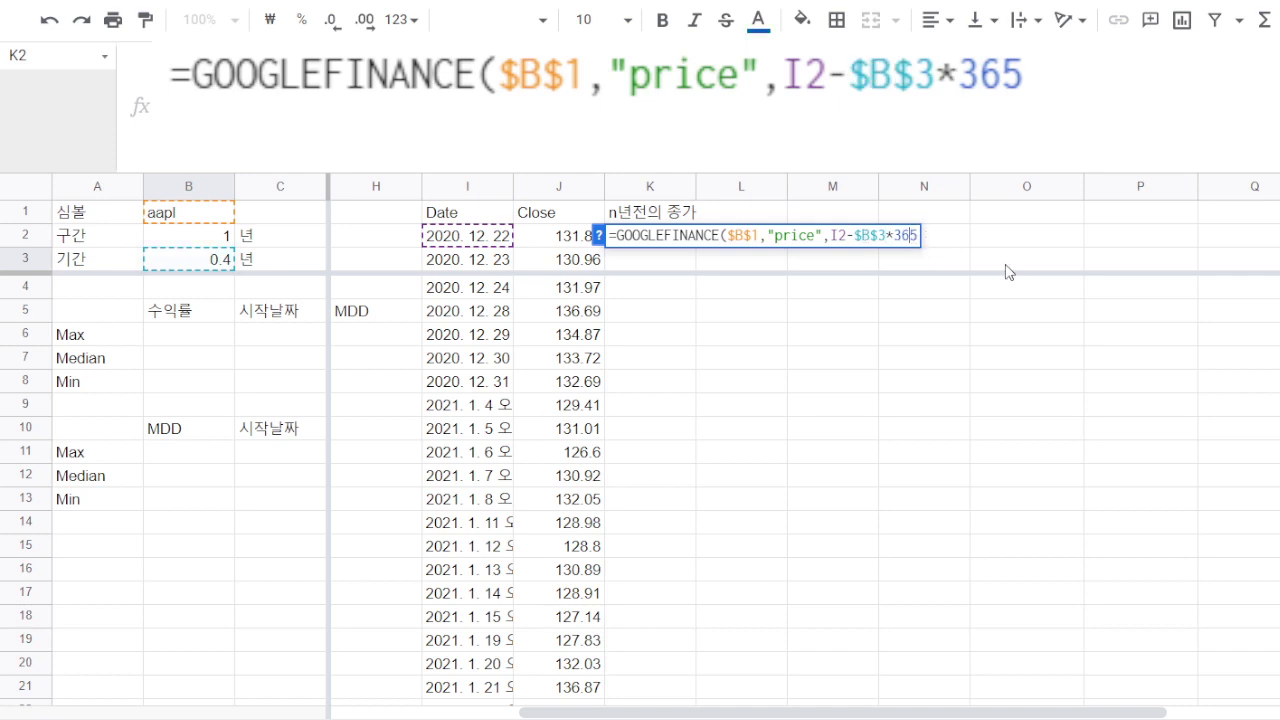
{"action": "type", "text": ","}
{"action": "type", "text": "1"}
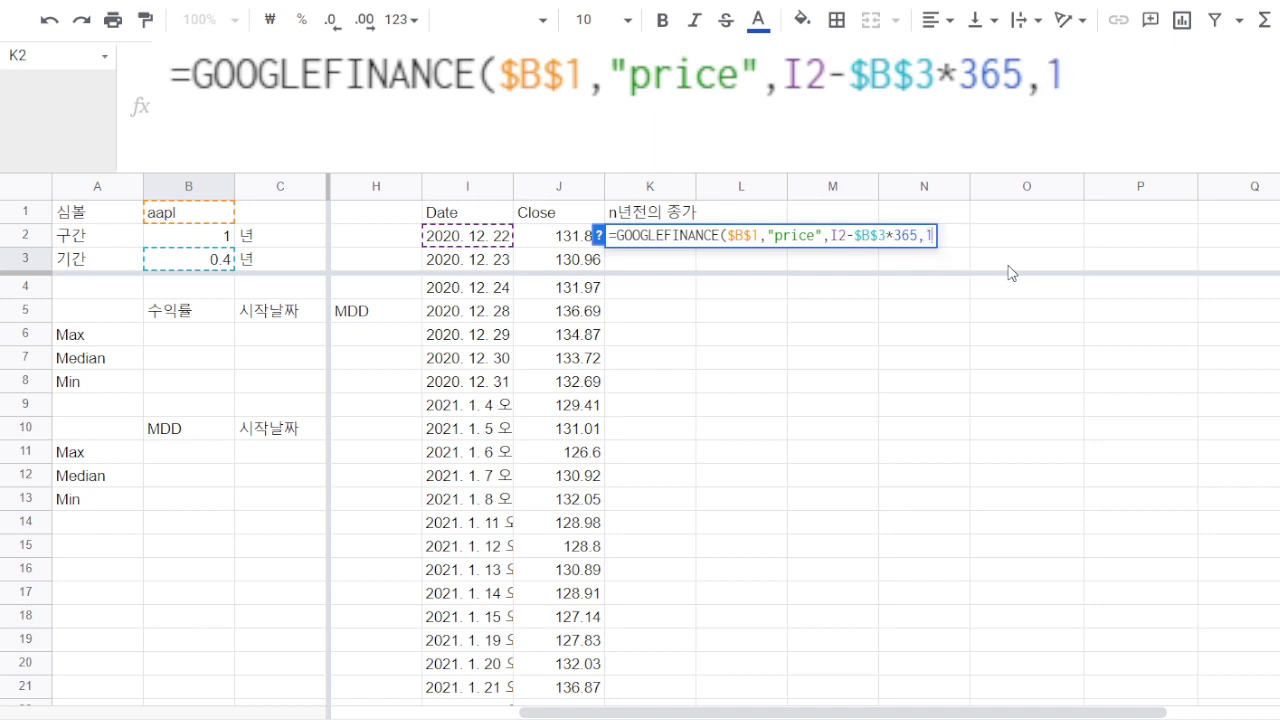
{"action": "type", "text": "0)"}
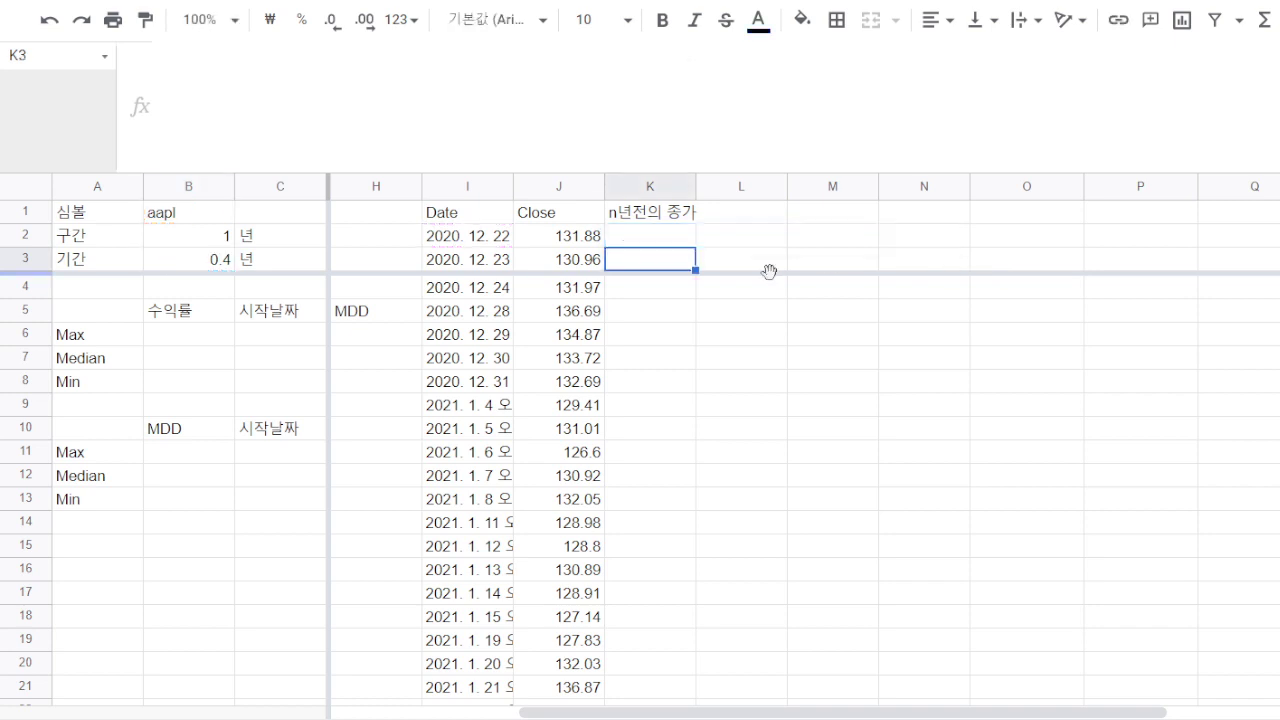
{"action": "key", "text": "Return"}
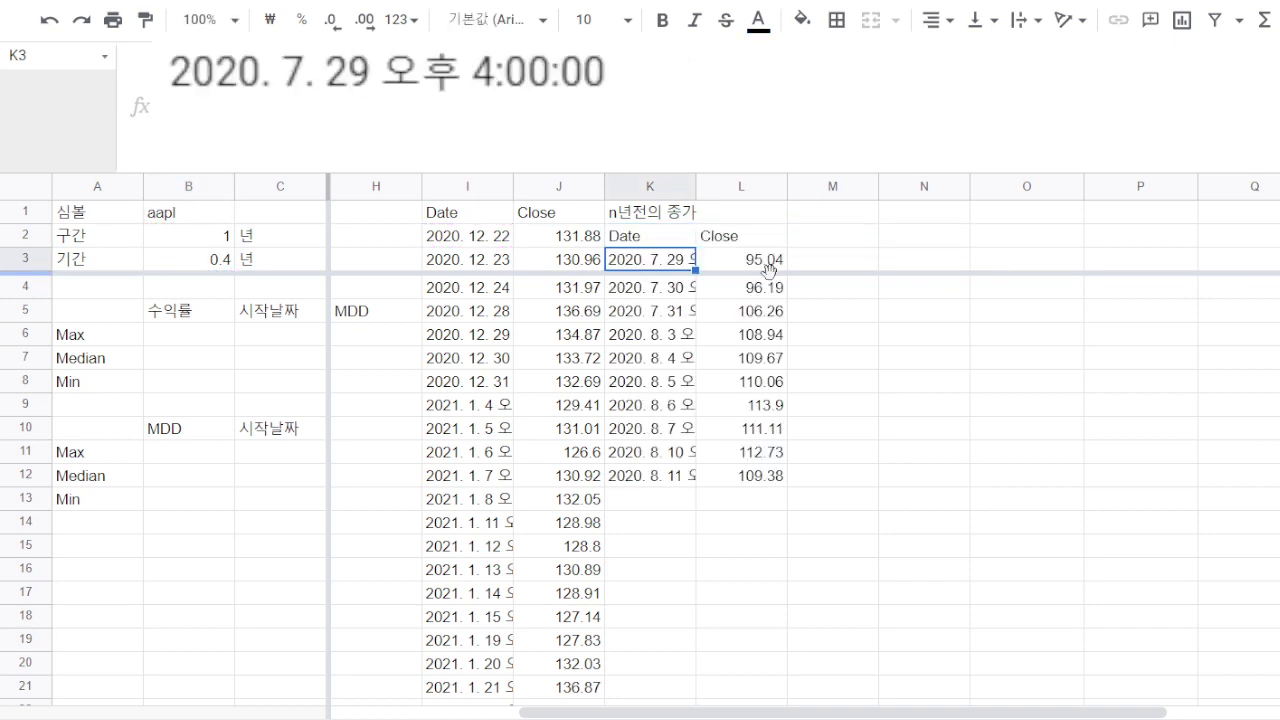
- Wrap the K2 formula in index( ,2,2) to return only the first close, and fill it down column K
{"action": "key", "text": "Up"}
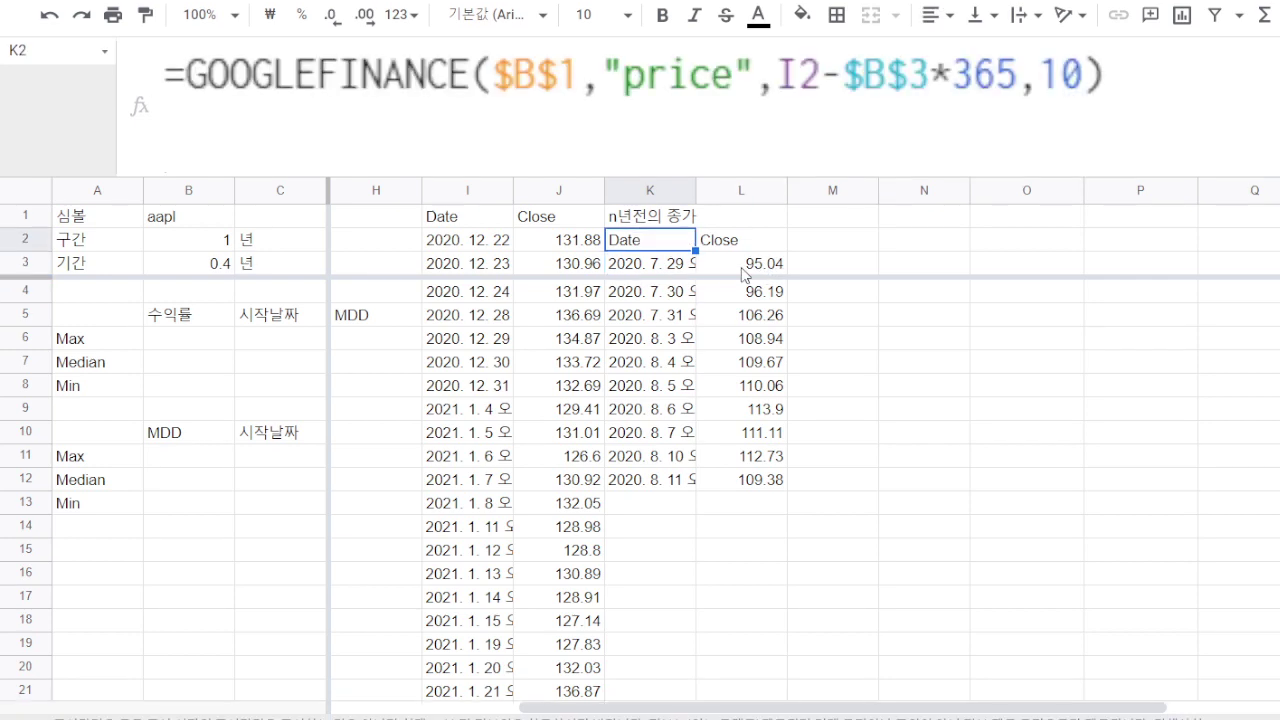
{"action": "left_click", "coordinate": [742, 265]}
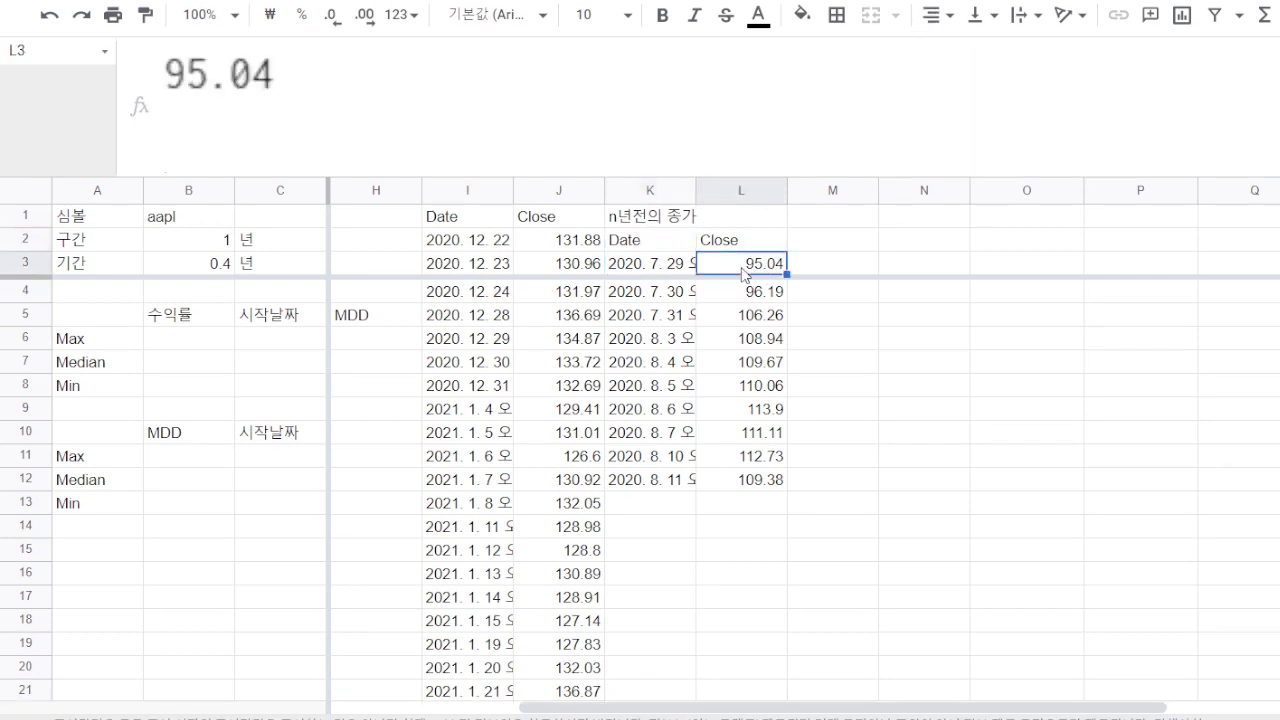
{"action": "left_click", "coordinate": [652, 241]}
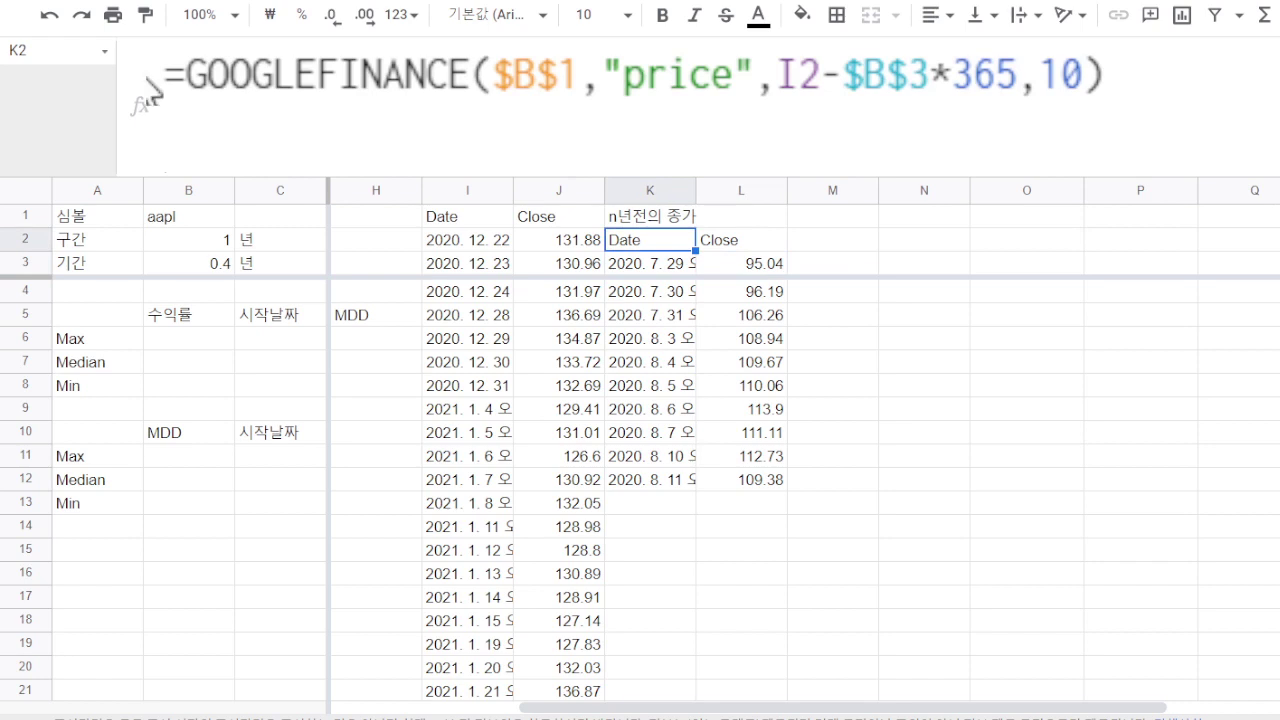
{"action": "left_click", "coordinate": [180, 75]}
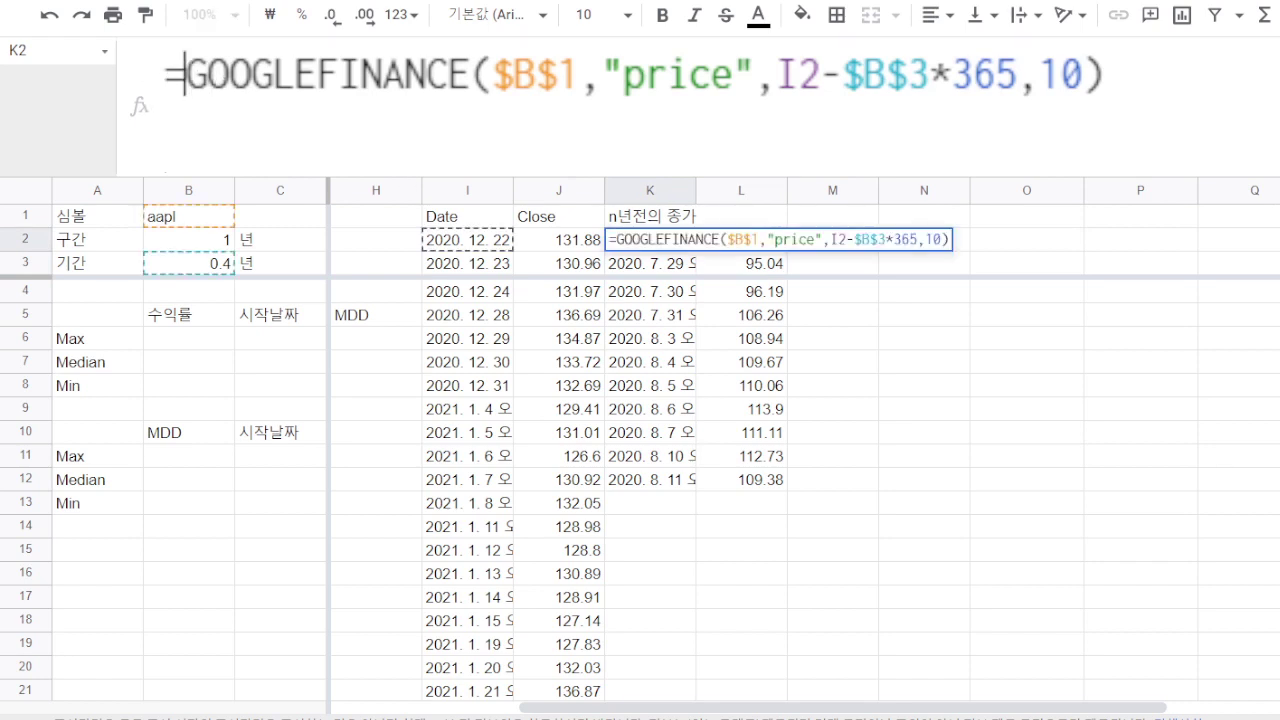
{"action": "type", "text": "index("}
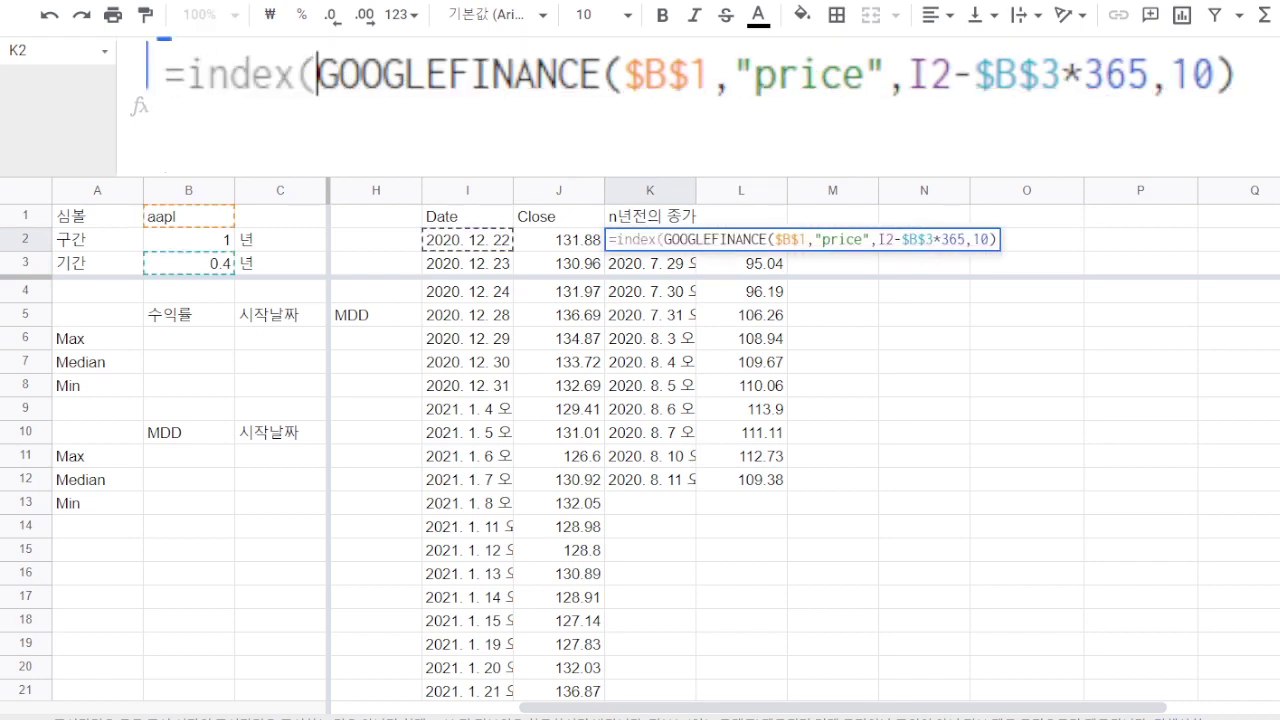
{"action": "left_click", "coordinate": [428, 150]}
{"action": "type", "text": ",2"}
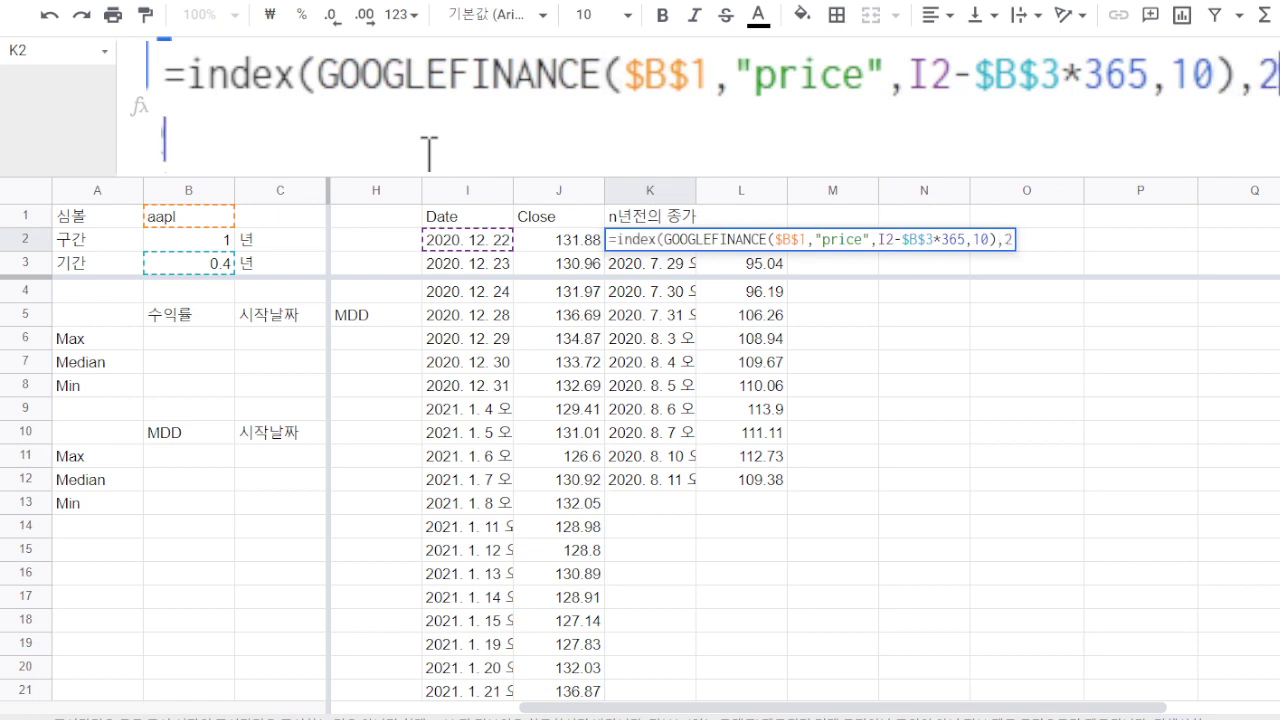
{"action": "type", "text": ",2)"}
{"action": "key", "text": "Return"}
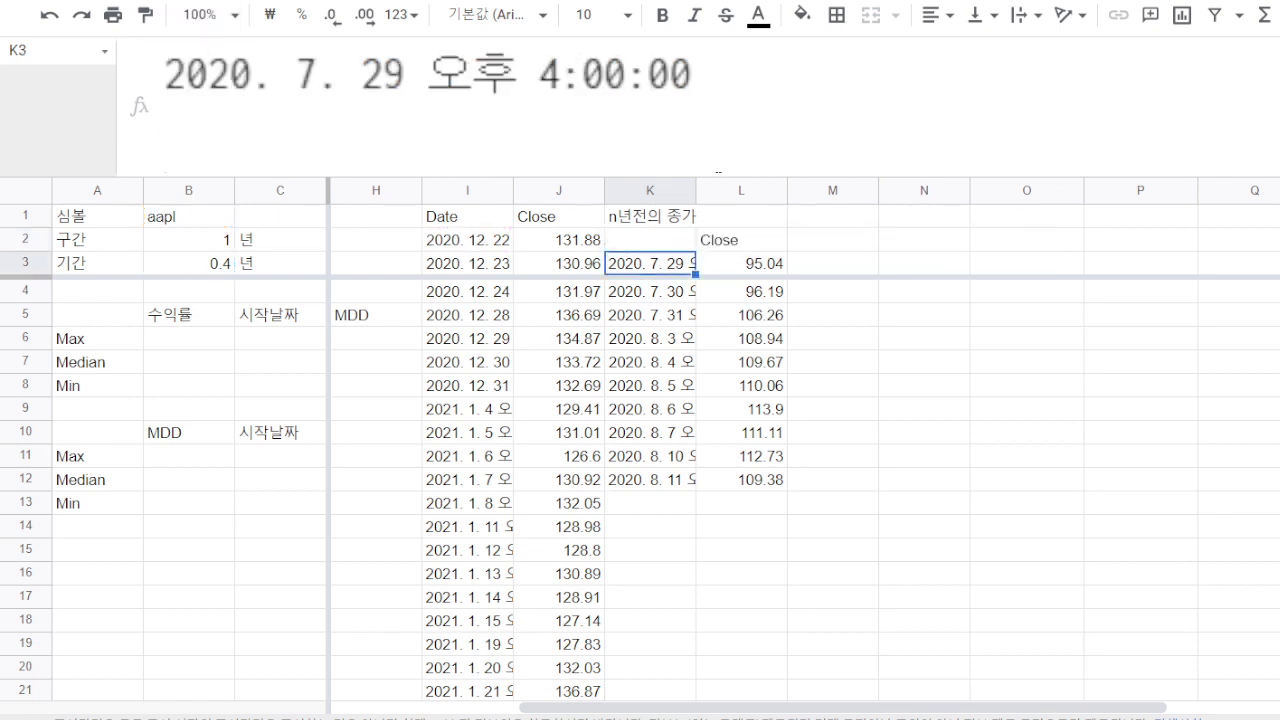
{"action": "left_click", "coordinate": [686, 243]}
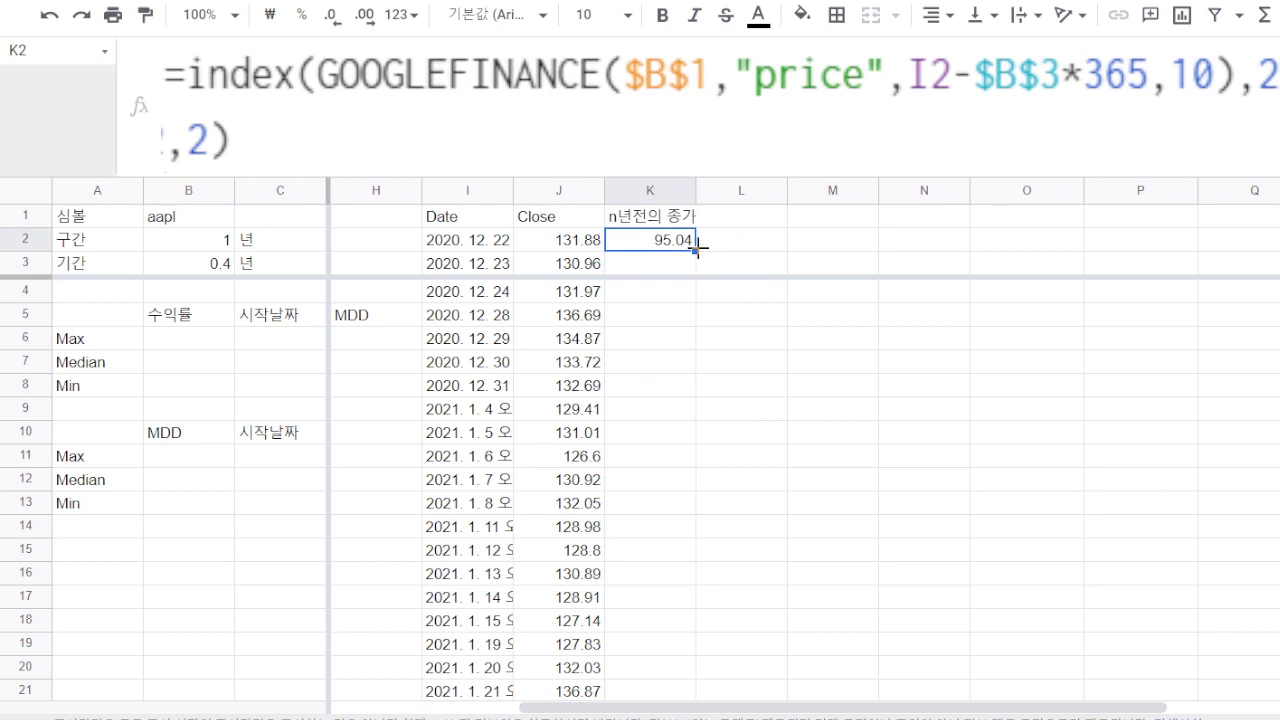
{"action": "double_click", "coordinate": [695, 251]}
- Add the column header 수익률 in L1
{"action": "left_click", "coordinate": [740, 216]}
{"action": "type", "text": "tn"}
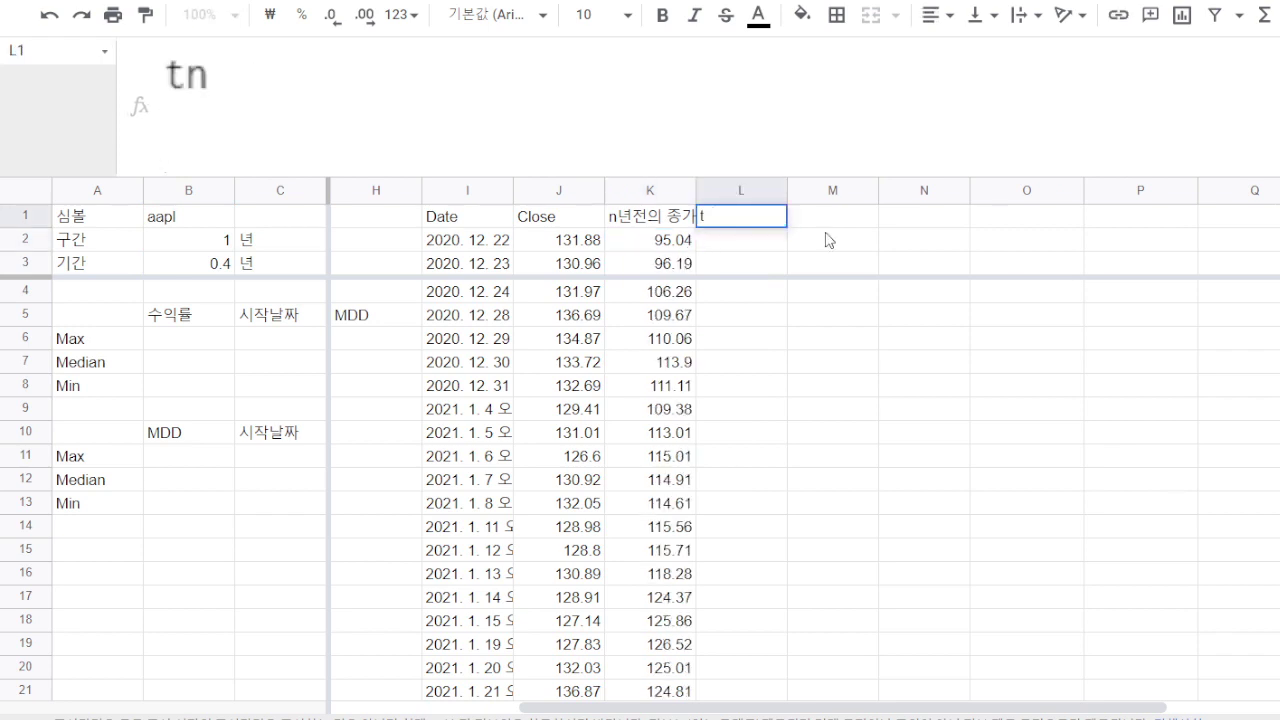
{"action": "type", "text": "dlrfbf"}
{"action": "key", "text": "Return"}
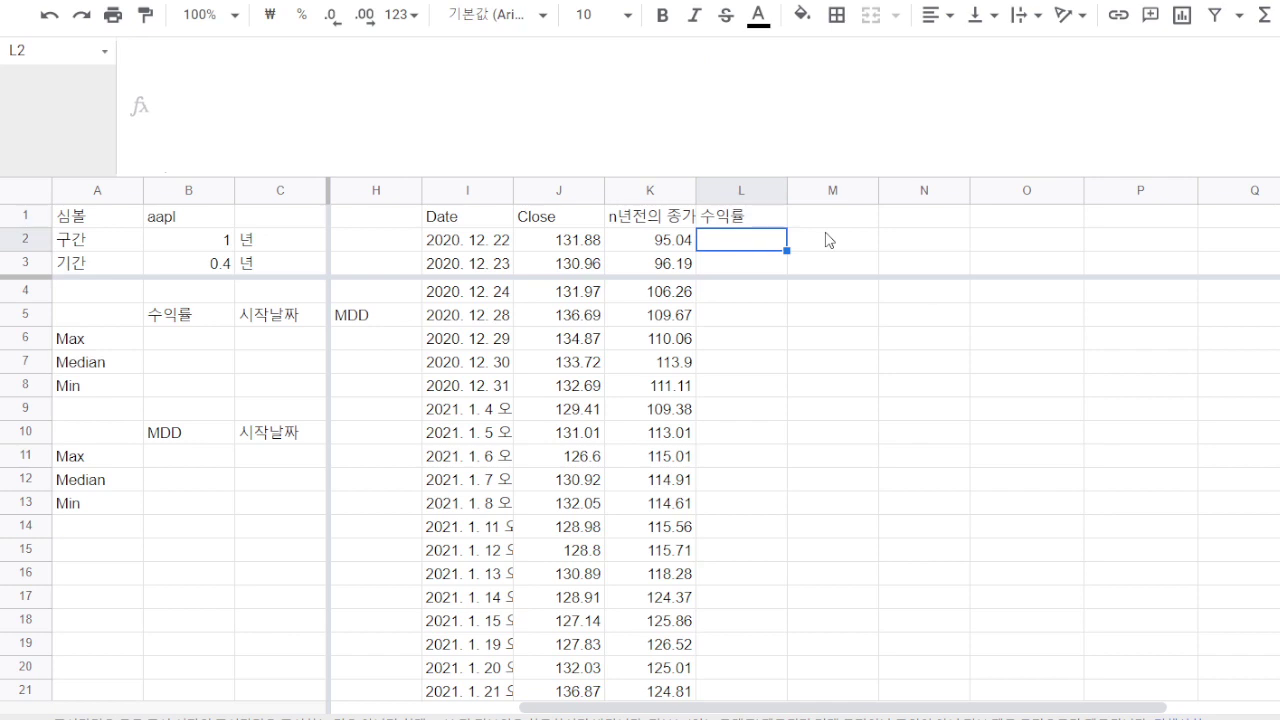
- Calculate the return in L2 with =J2/K2-1
{"action": "type", "text": "="}
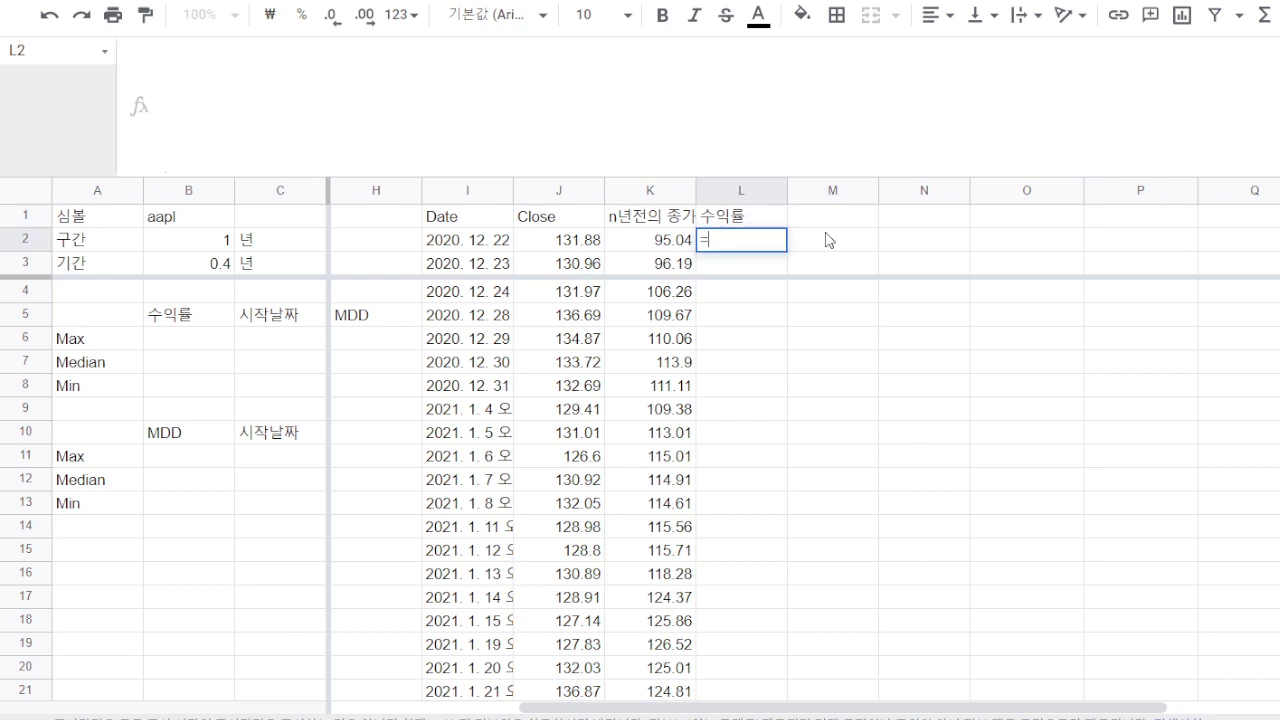
{"action": "left_click", "coordinate": [568, 246]}
{"action": "type", "text": "/"}
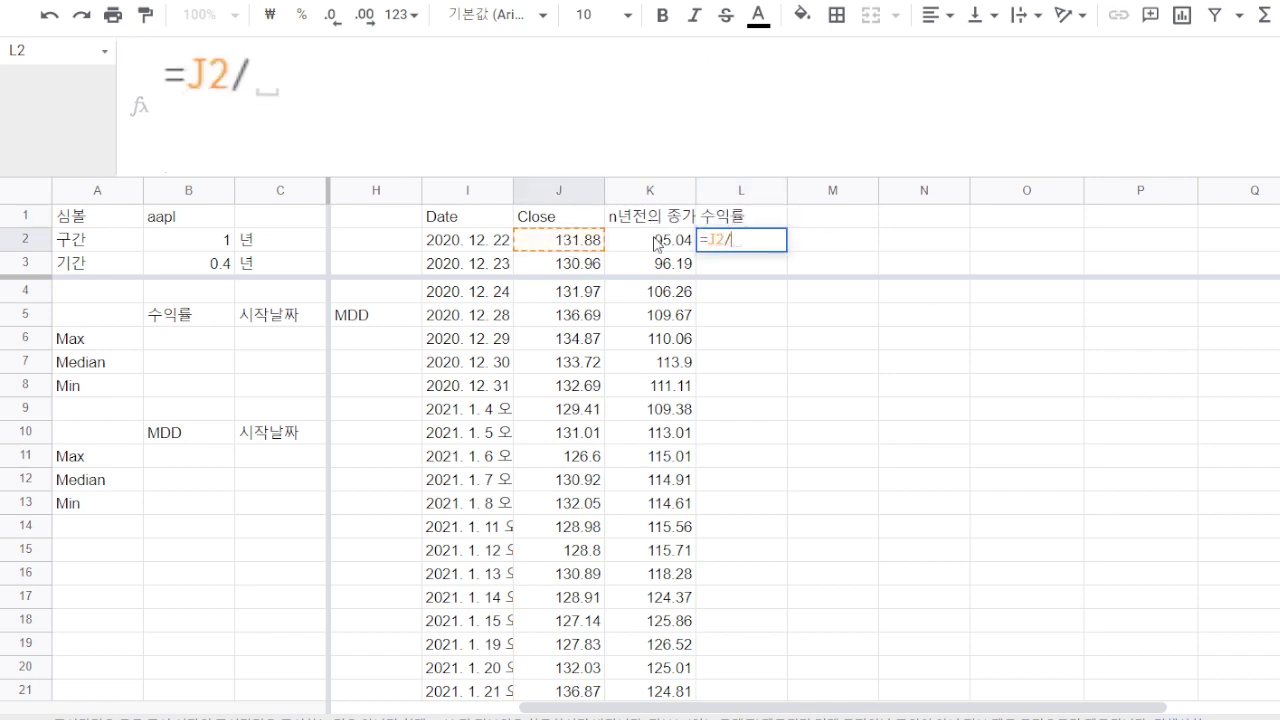
{"action": "left_click", "coordinate": [657, 243]}
{"action": "type", "text": "-1"}
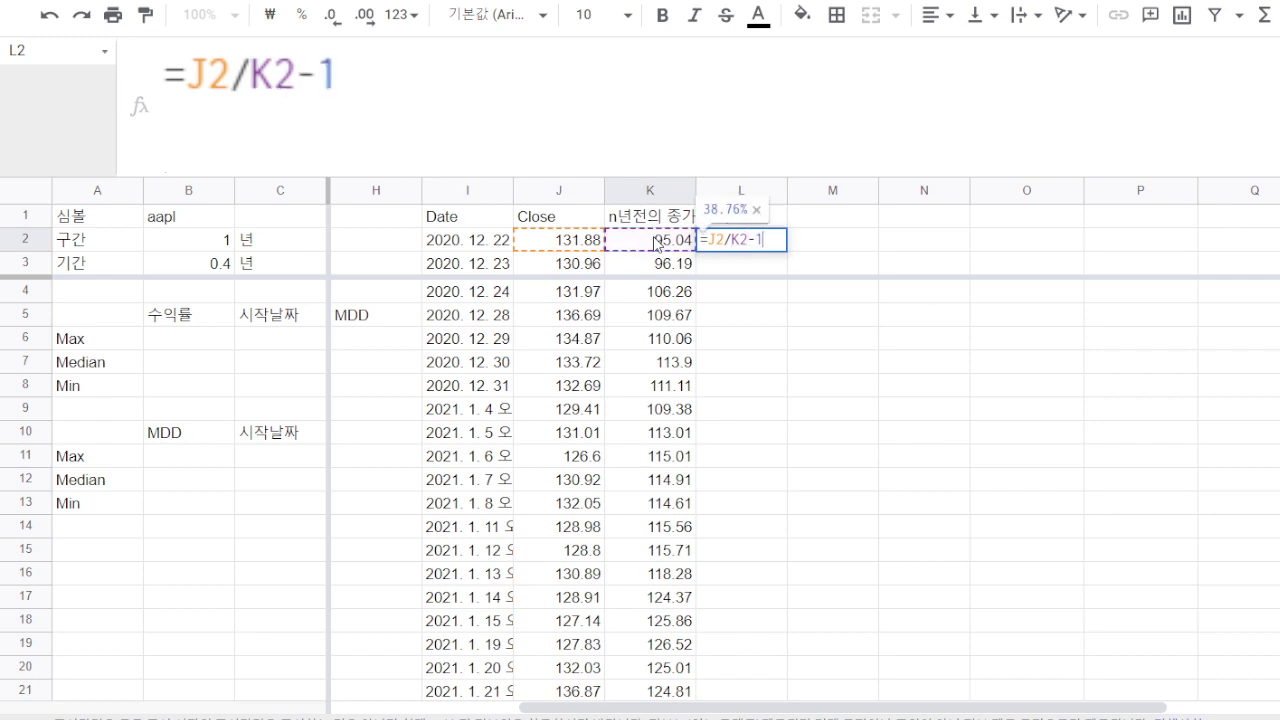
{"action": "key", "text": "Return"}
- Copy the index(GOOGLEFINANCE(...),2,2) expression from K2 without its equals sign
{"action": "left_click", "coordinate": [729, 245]}
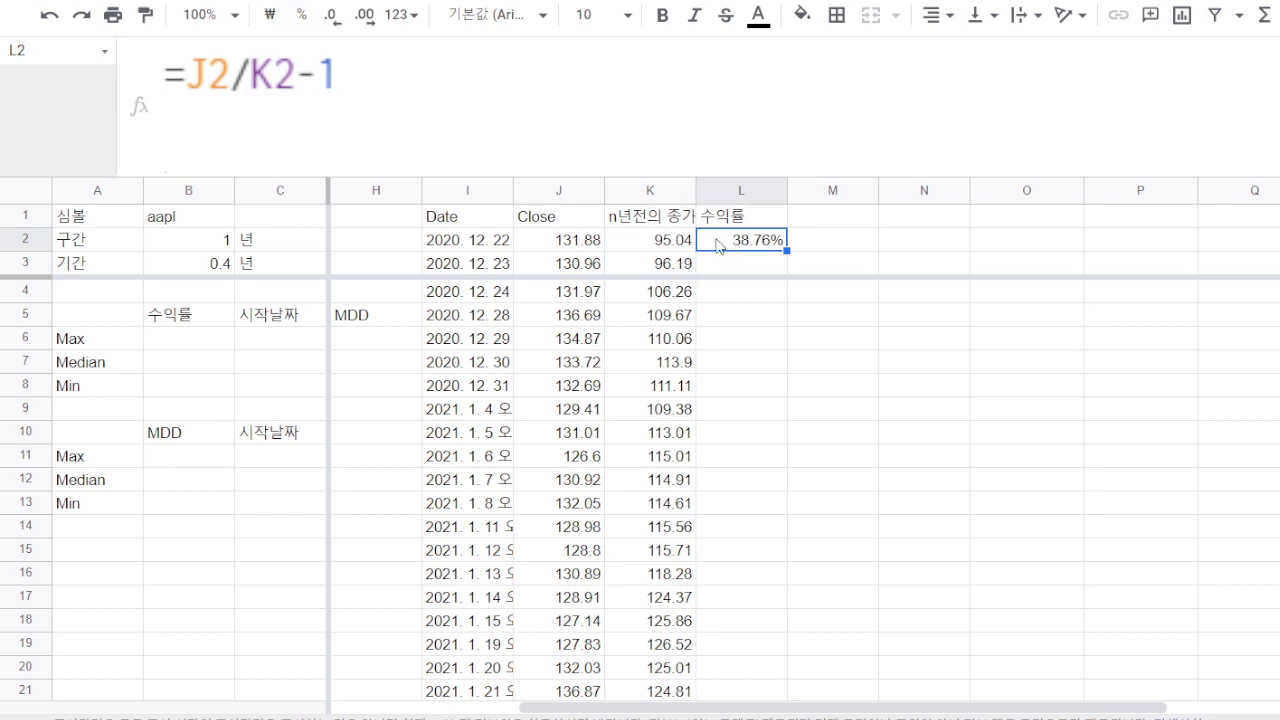
{"action": "left_click", "coordinate": [682, 245]}
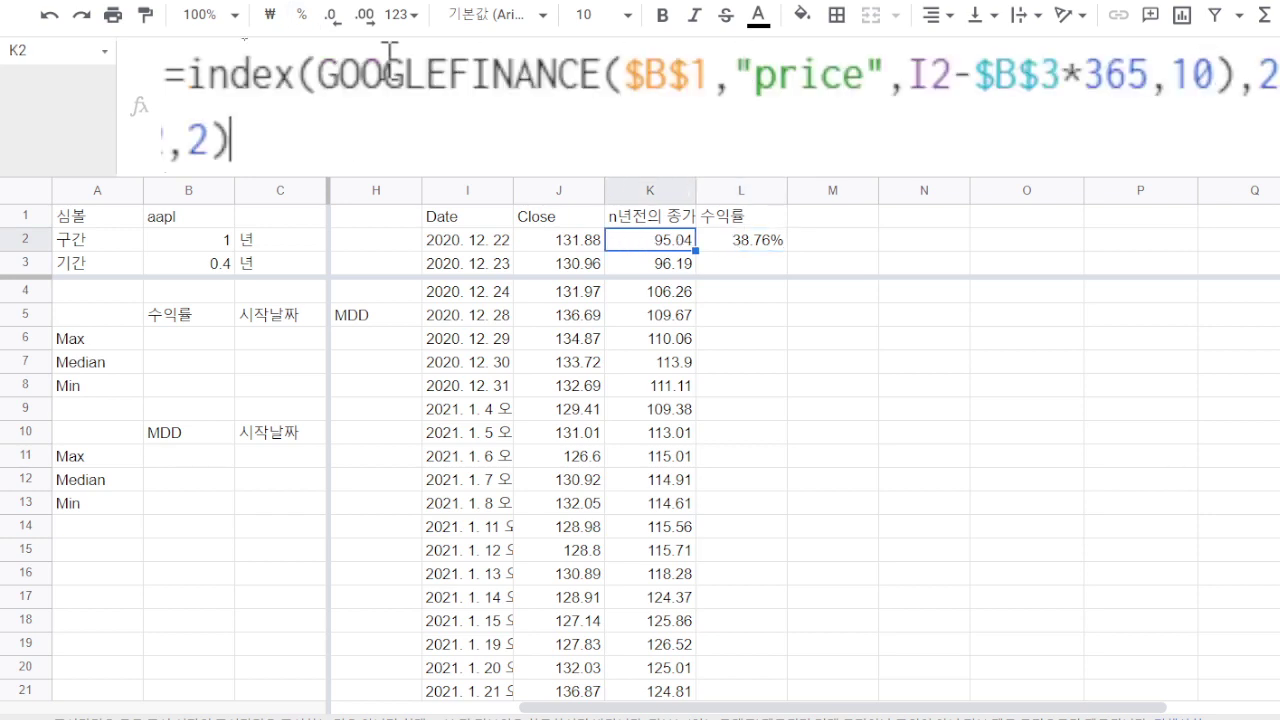
{"action": "left_click", "coordinate": [188, 75]}
{"action": "key", "text": "ctrl+shift+End"}
{"action": "key", "text": "ctrl+c"}
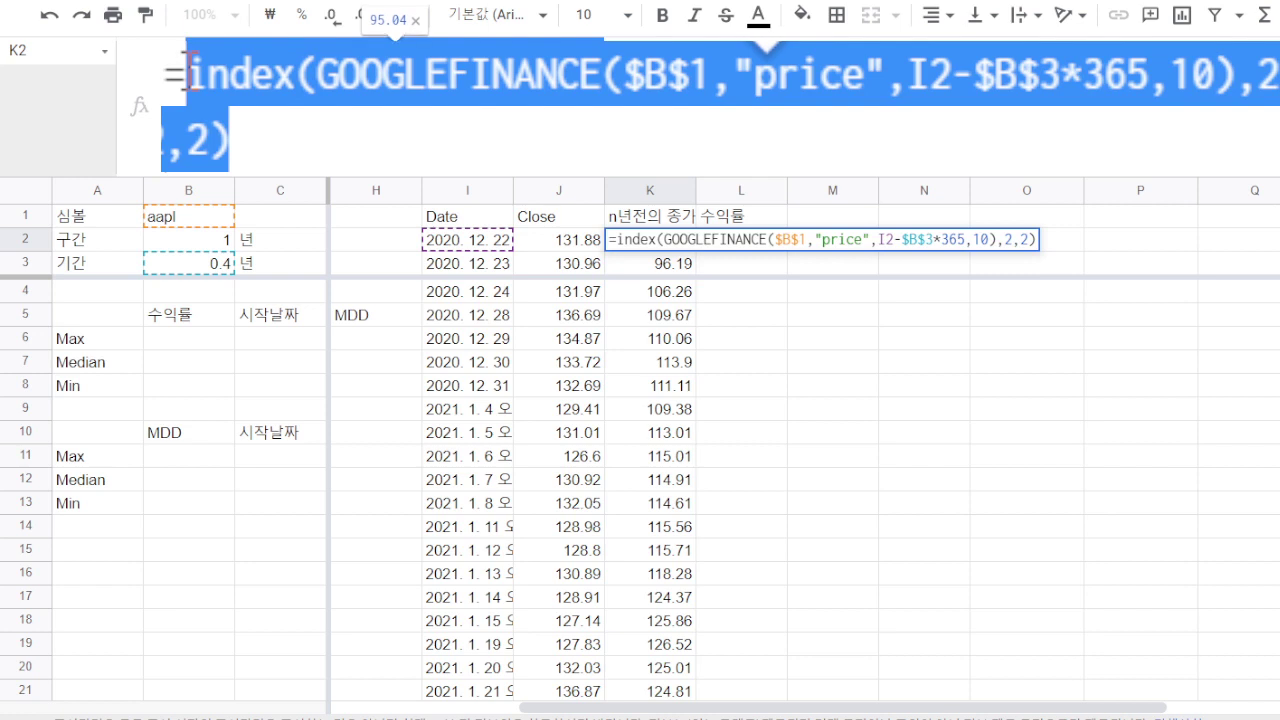
{"action": "key", "text": "Escape"}
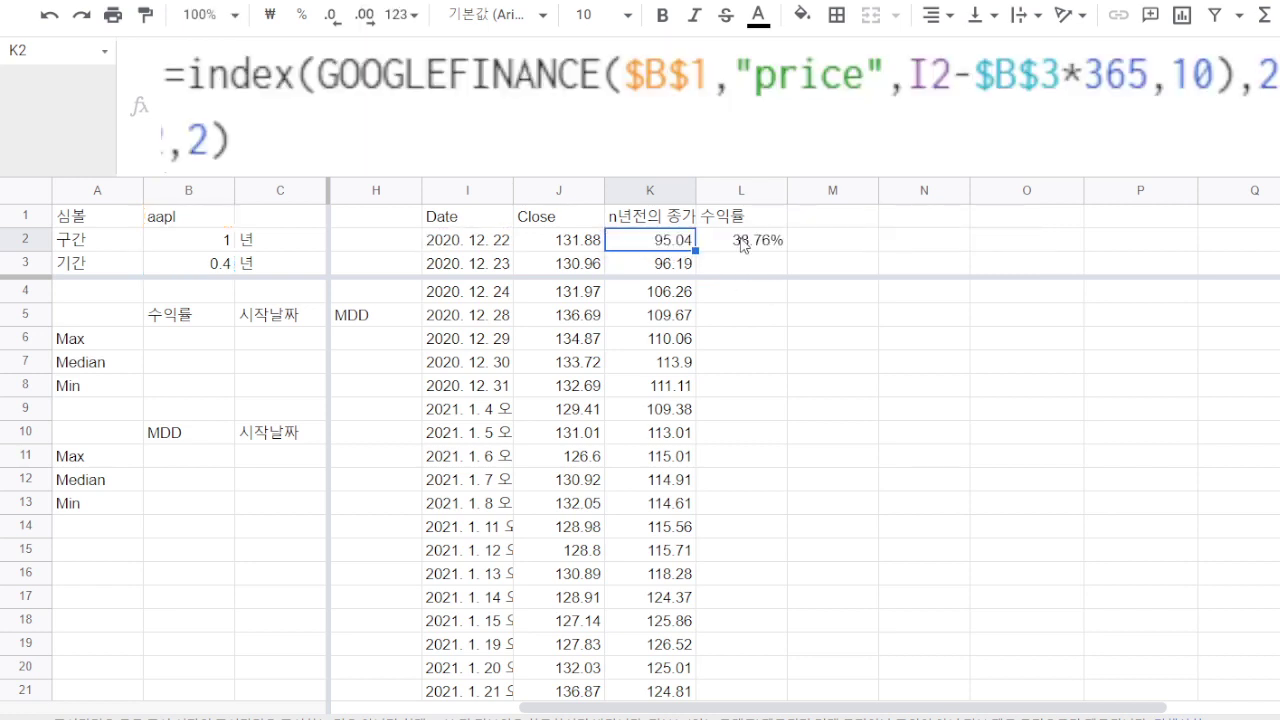
- Replace the K2 reference in the L2 return formula with the copied index(GOOGLEFINANCE(...),2,2) expression
{"action": "left_click", "coordinate": [743, 238]}
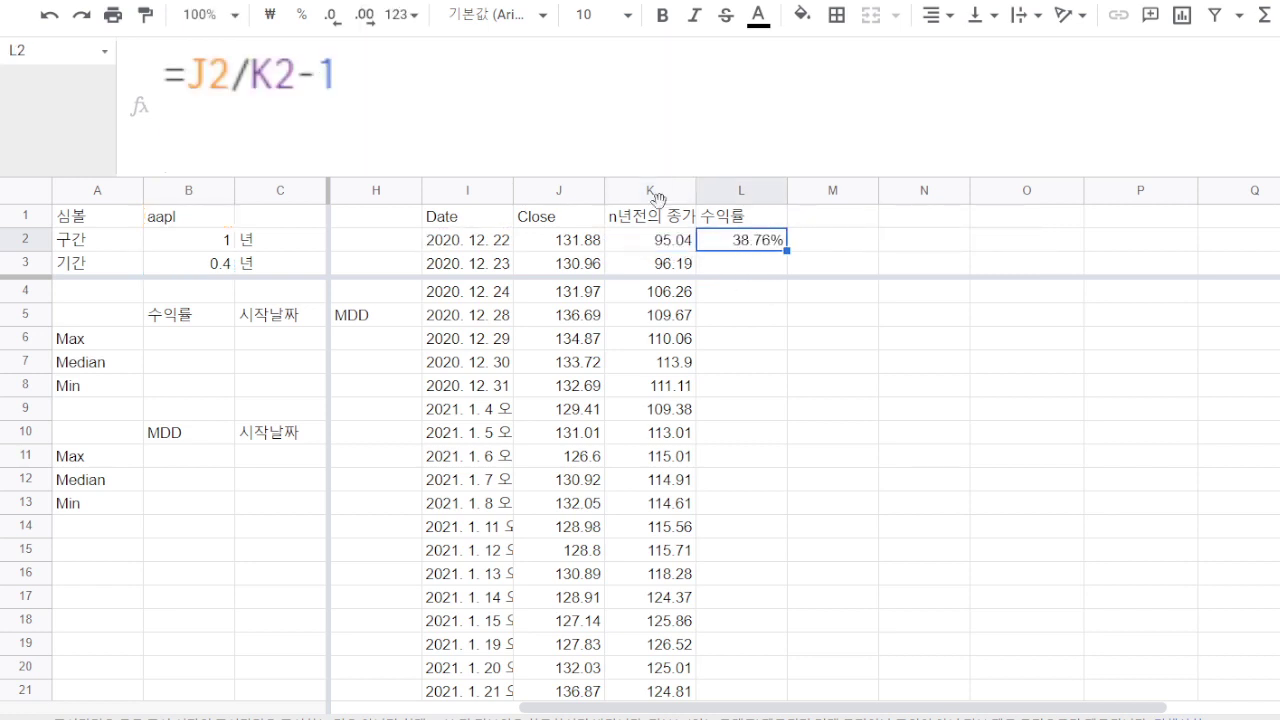
{"action": "left_click", "coordinate": [297, 88]}
{"action": "key", "text": "BackSpace"}
{"action": "key", "text": "BackSpace"}
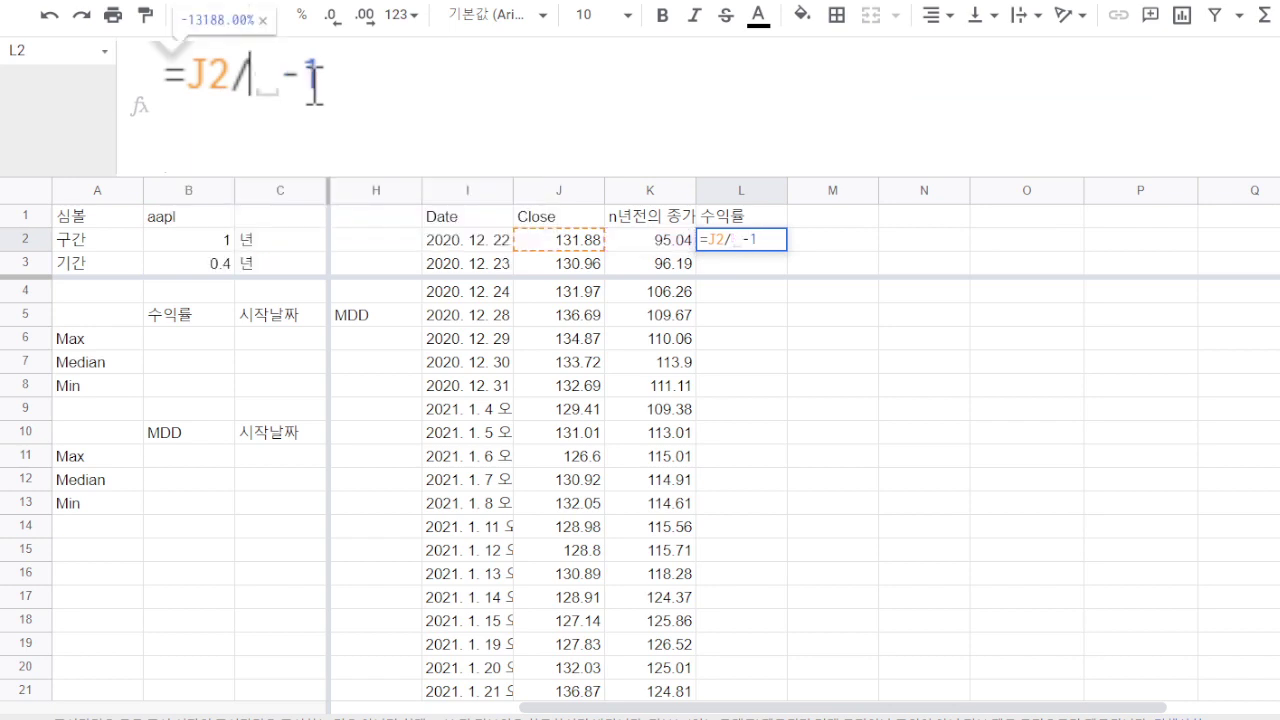
{"action": "key", "text": "ctrl+v"}
{"action": "key", "text": "Return"}
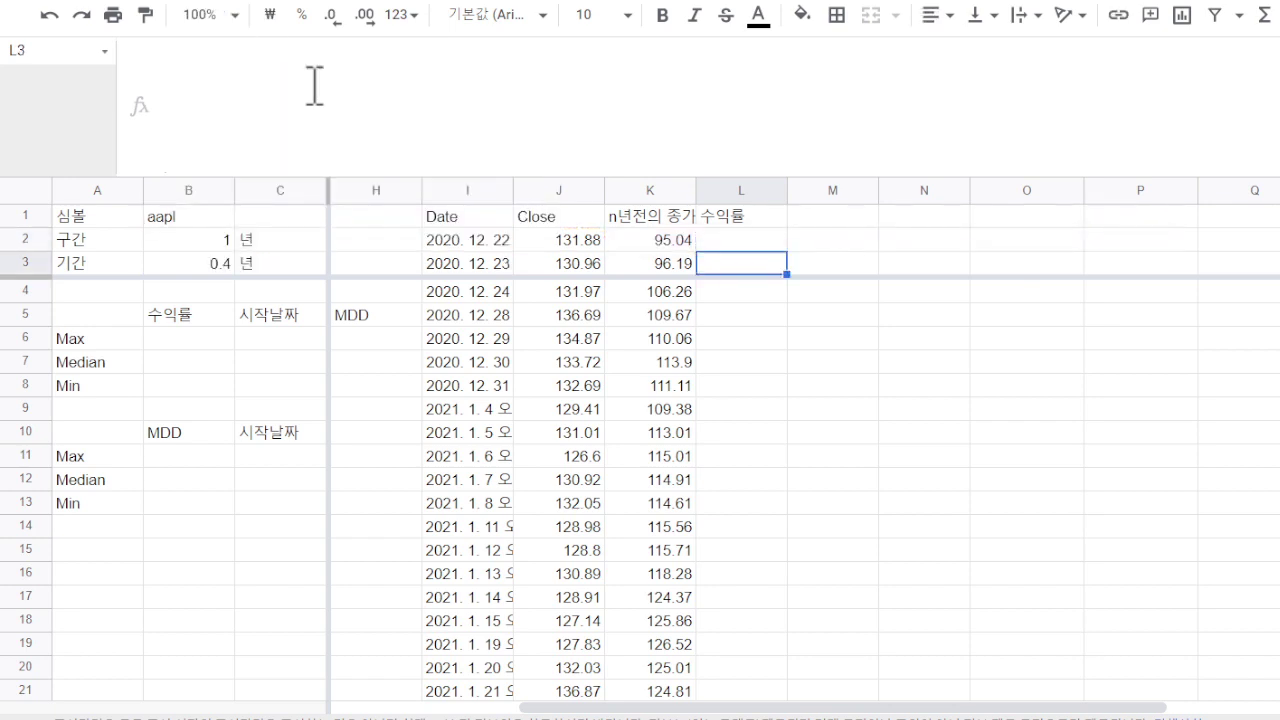
- Wrap the L2 formula in an if with the condition I2-365*$B$3>$I$2 ahead of the return calculation
{"action": "left_click", "coordinate": [738, 248]}
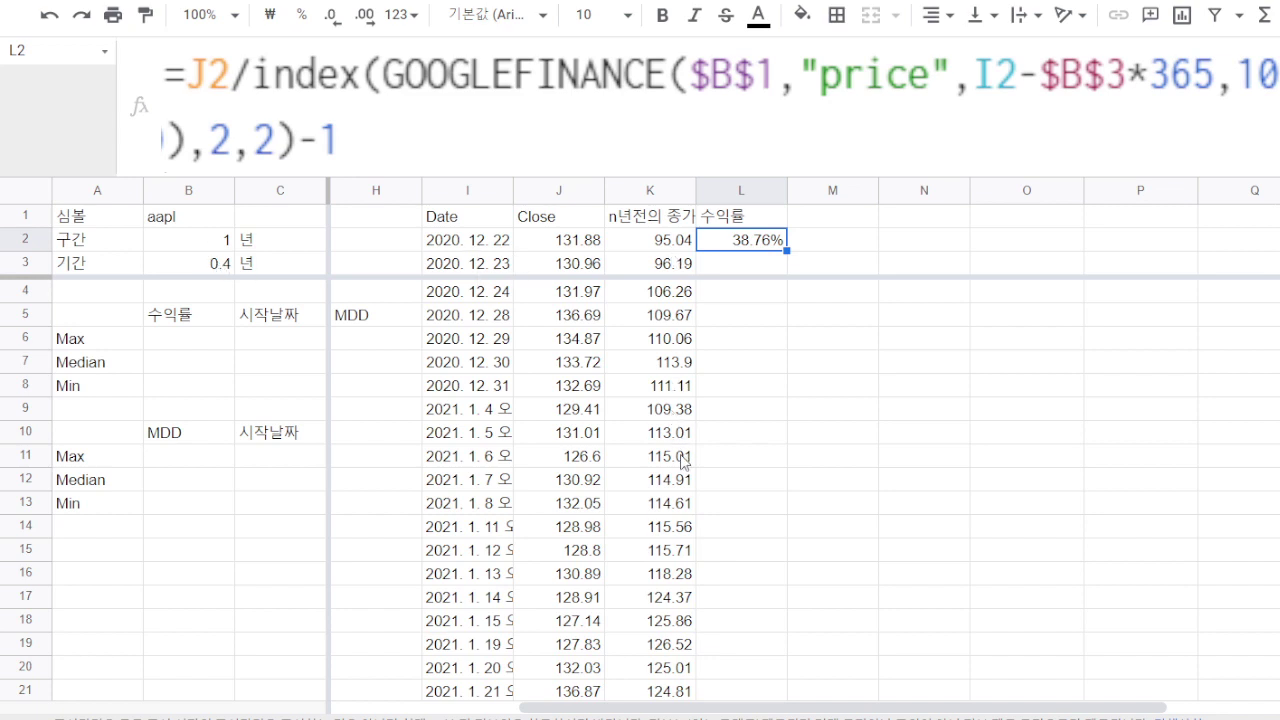
{"action": "left_click", "coordinate": [186, 88]}
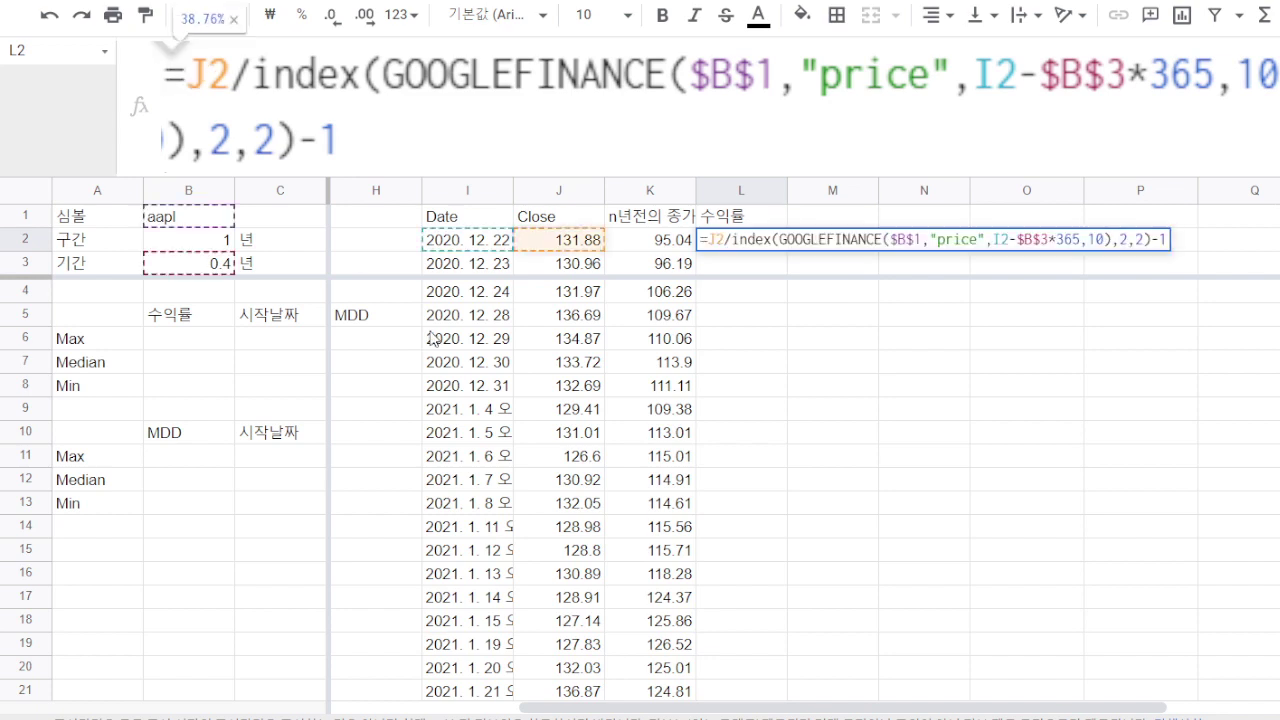
{"action": "type", "text": "if"}
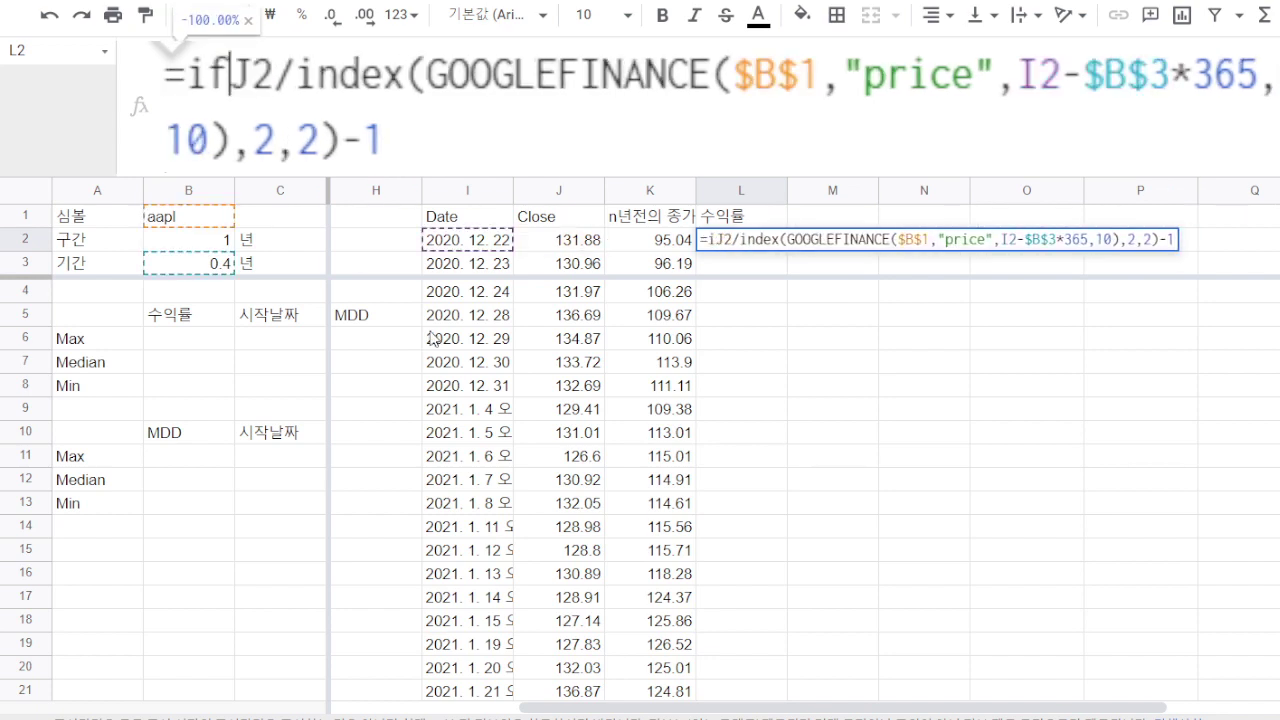
{"action": "type", "text": "(,"}
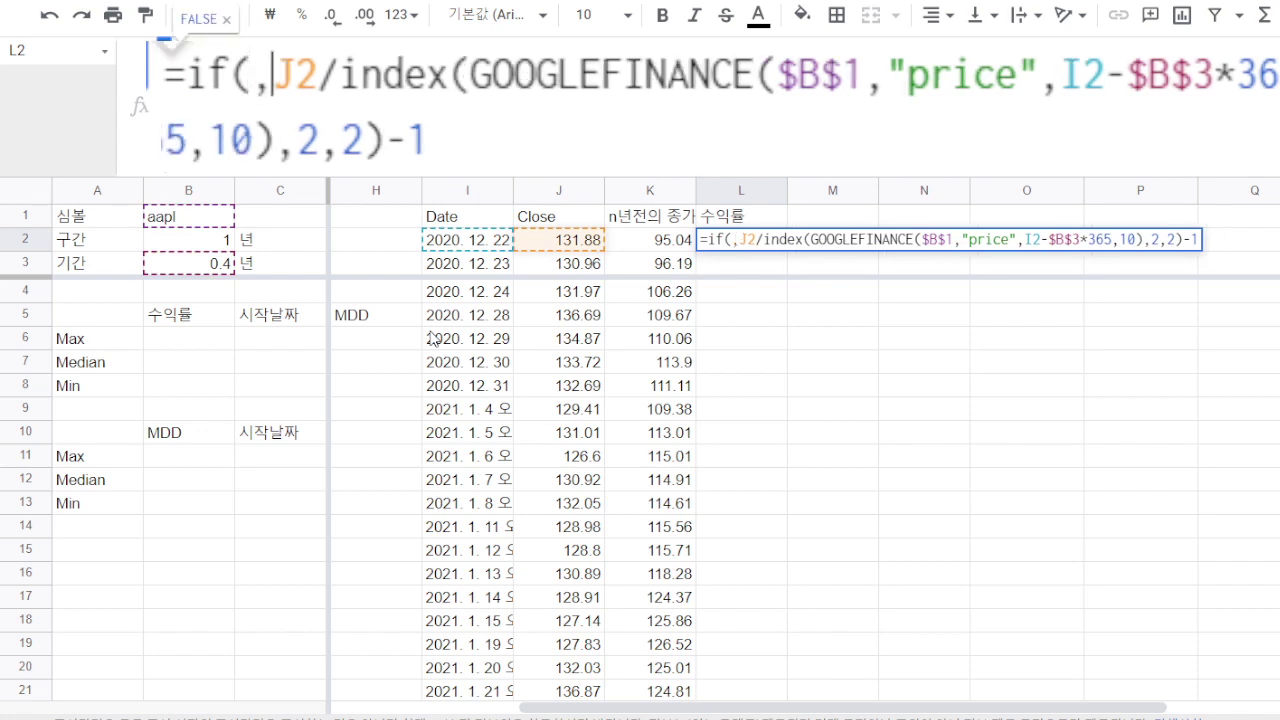
{"action": "key", "text": "Left"}
{"action": "left_click", "coordinate": [477, 251]}
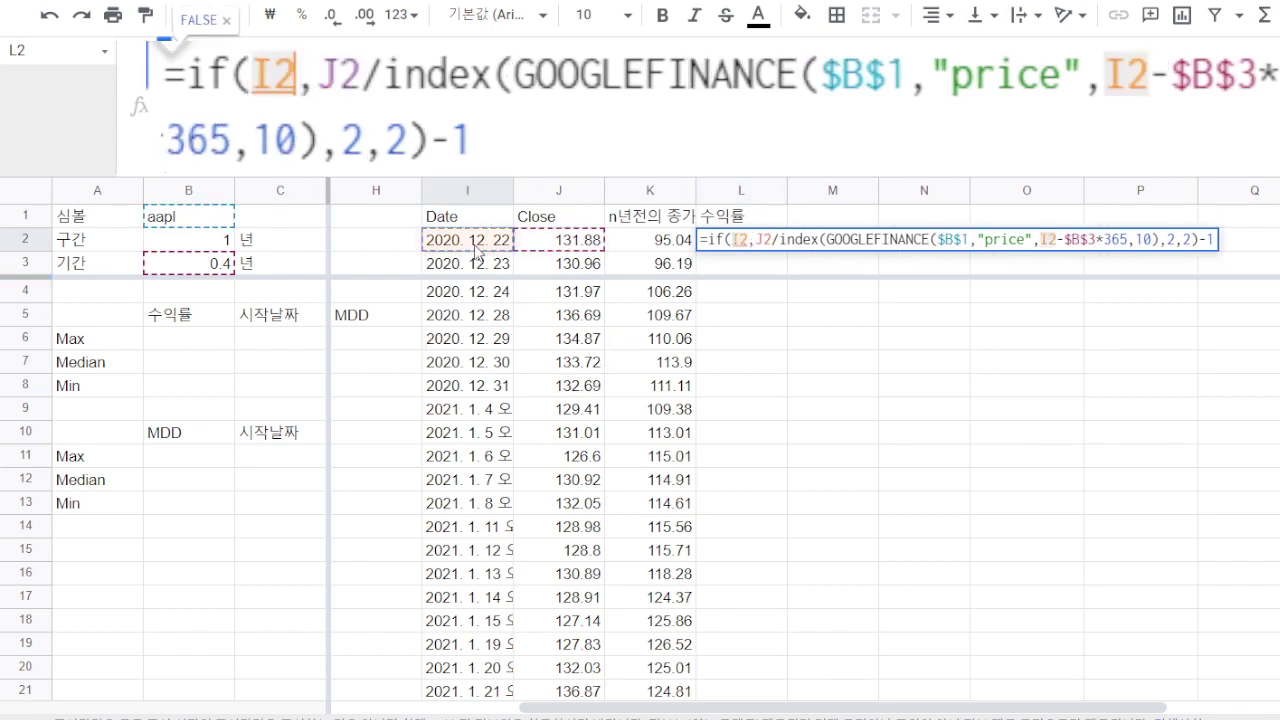
{"action": "type", "text": "-3"}
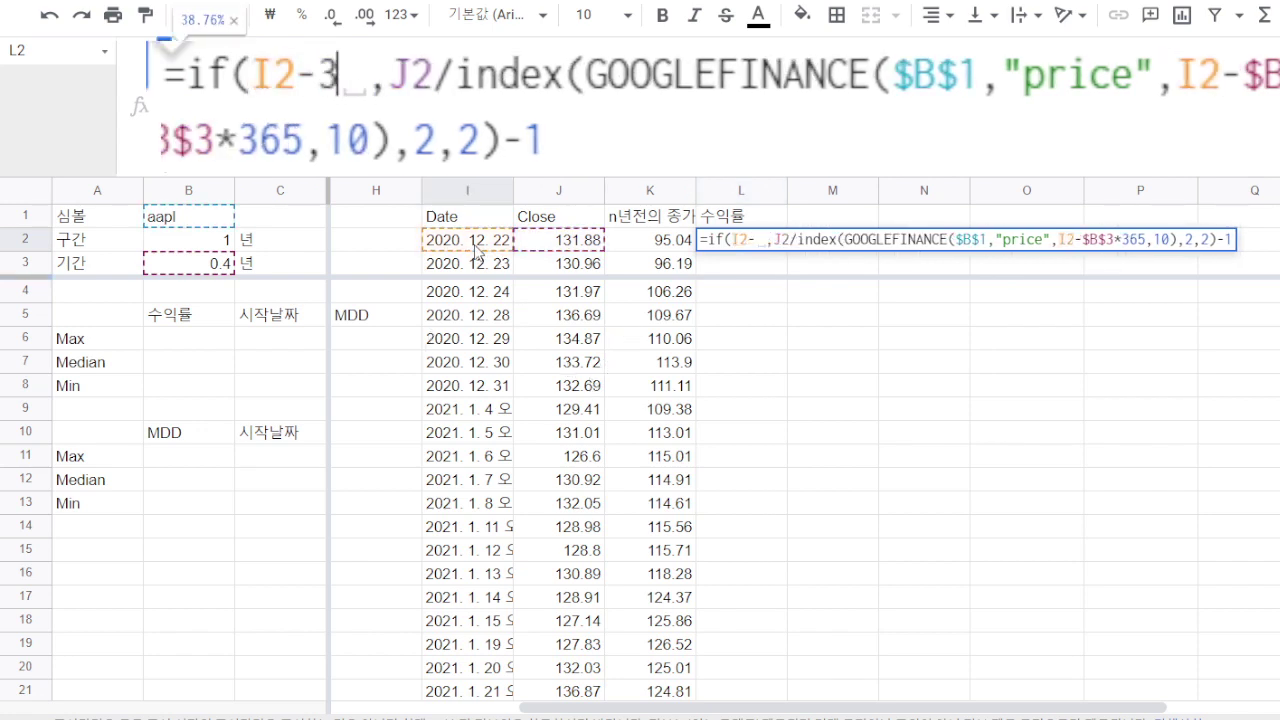
{"action": "type", "text": "65*"}
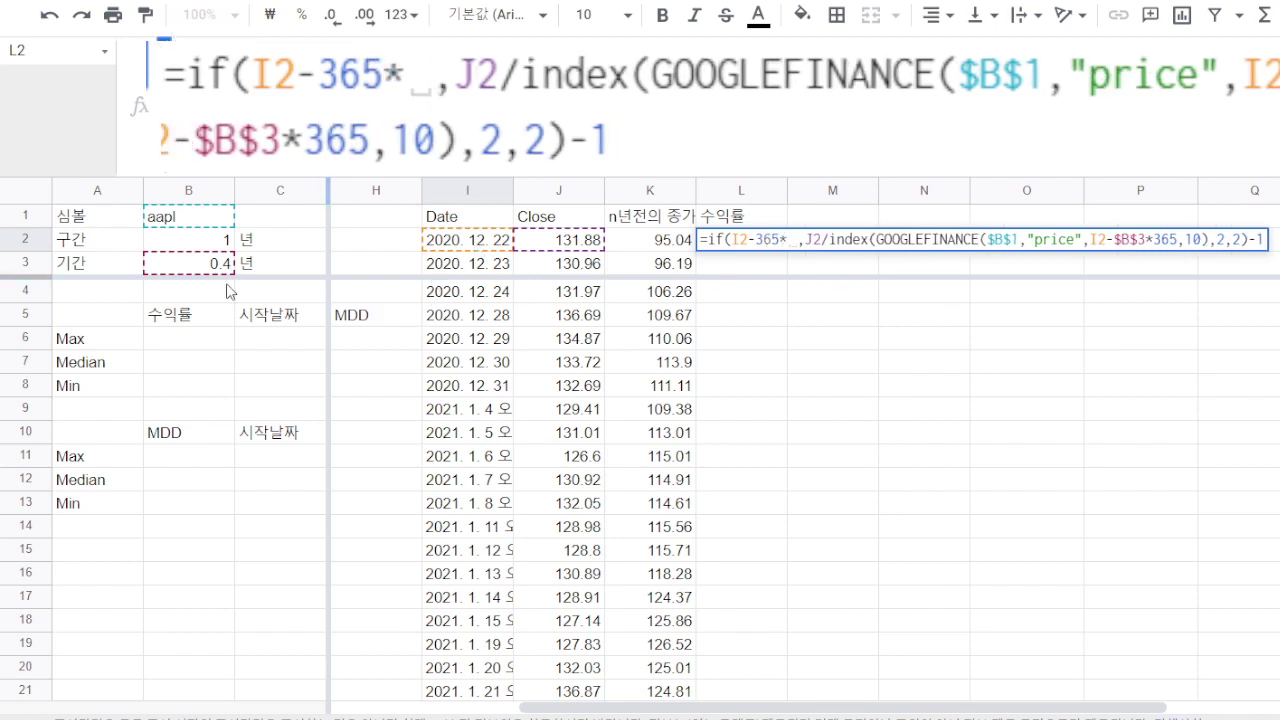
{"action": "left_click", "coordinate": [205, 272]}
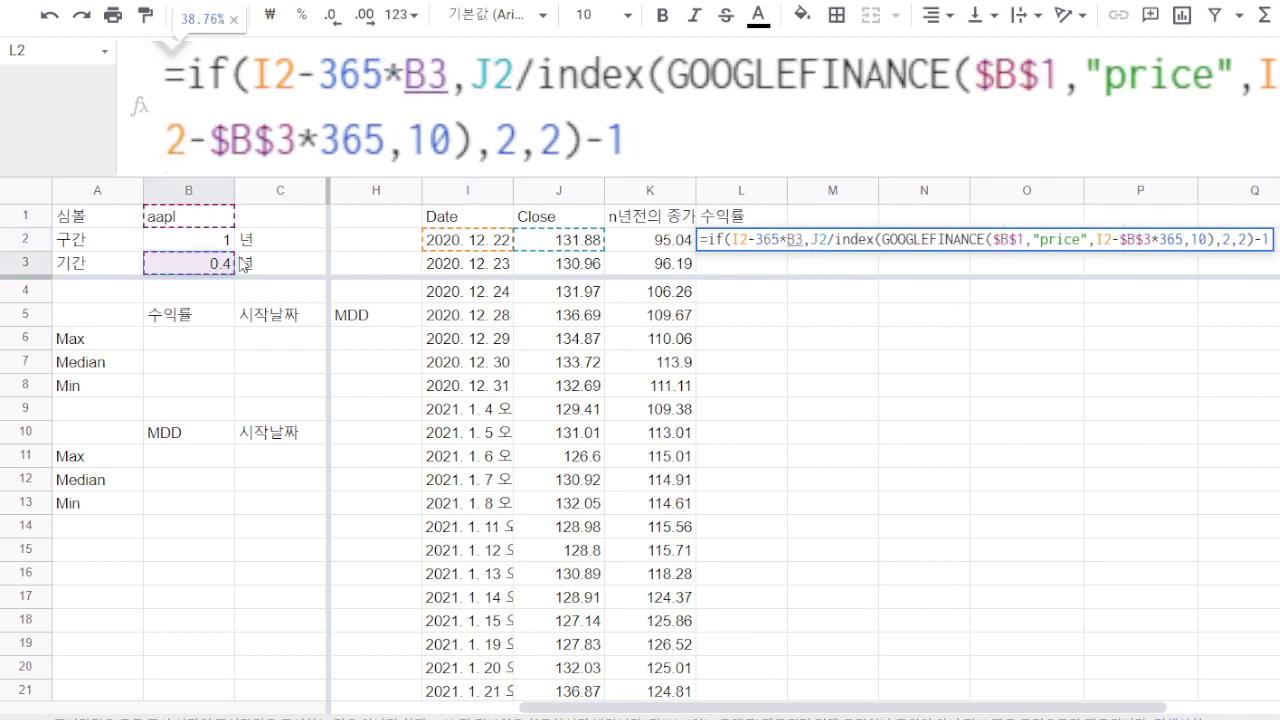
{"action": "key", "text": "F4"}
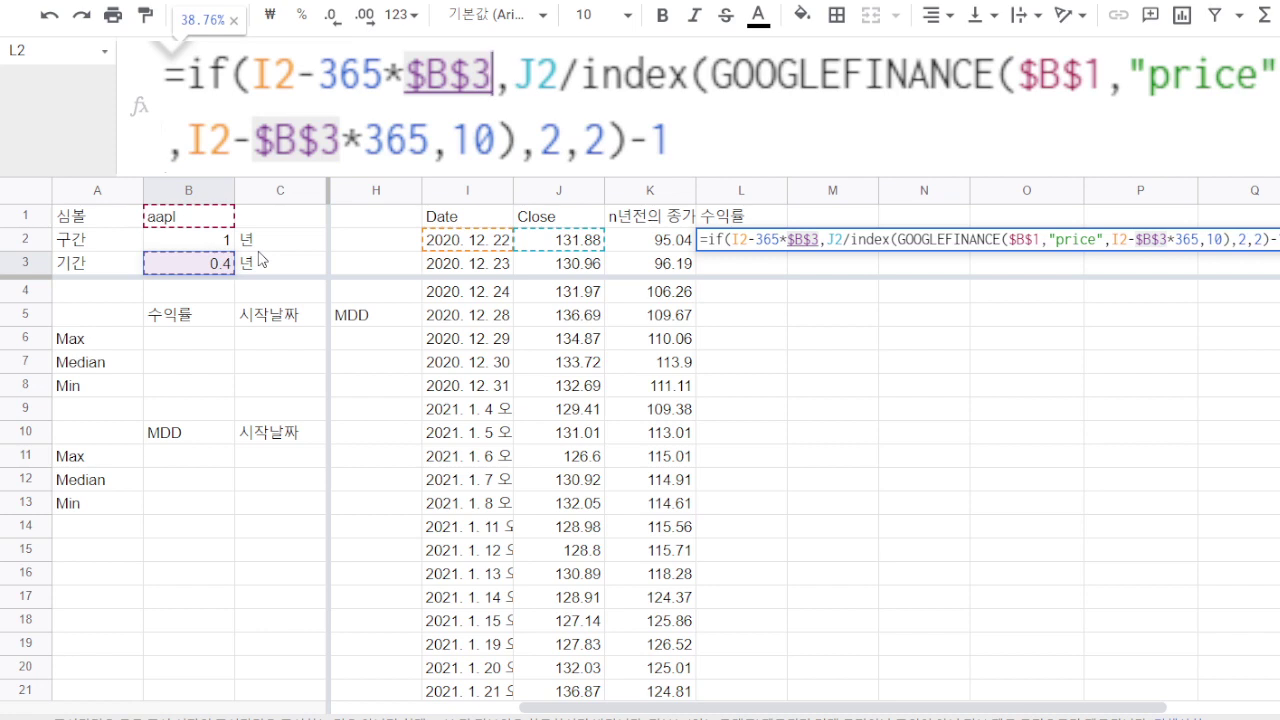
{"action": "type", "text": ">"}
{"action": "left_click", "coordinate": [475, 240]}
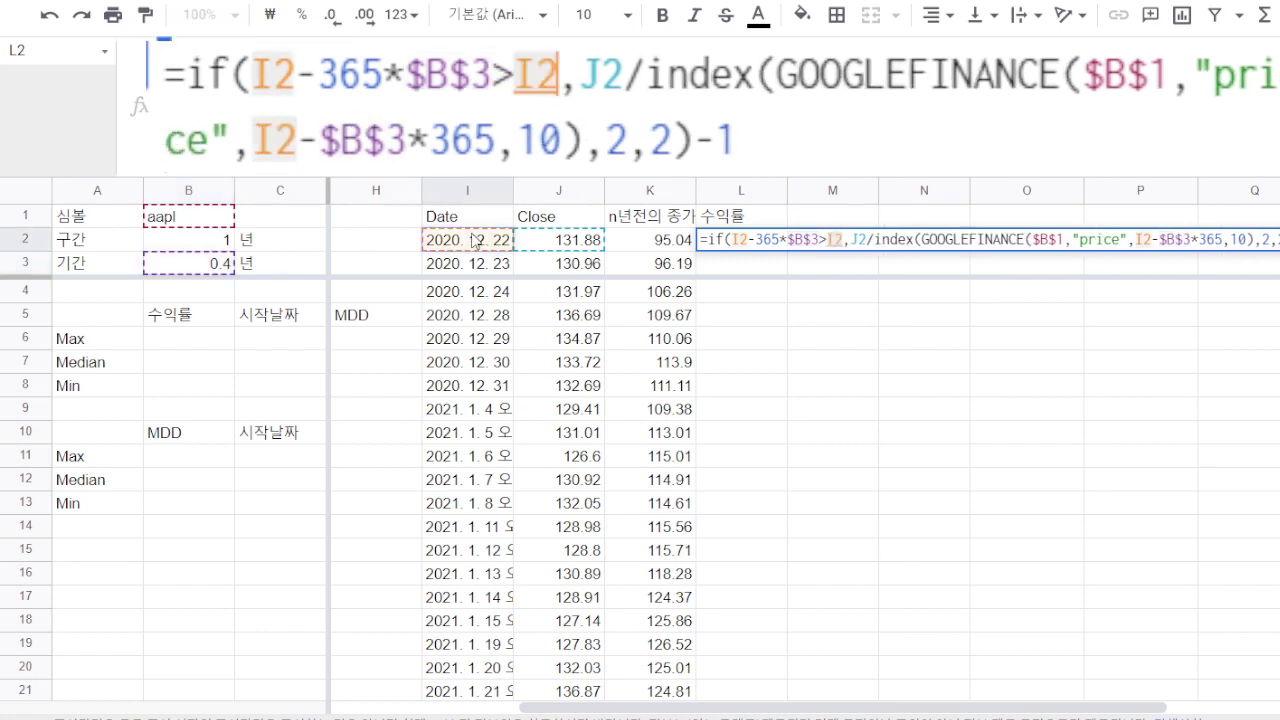
{"action": "key", "text": "F4"}
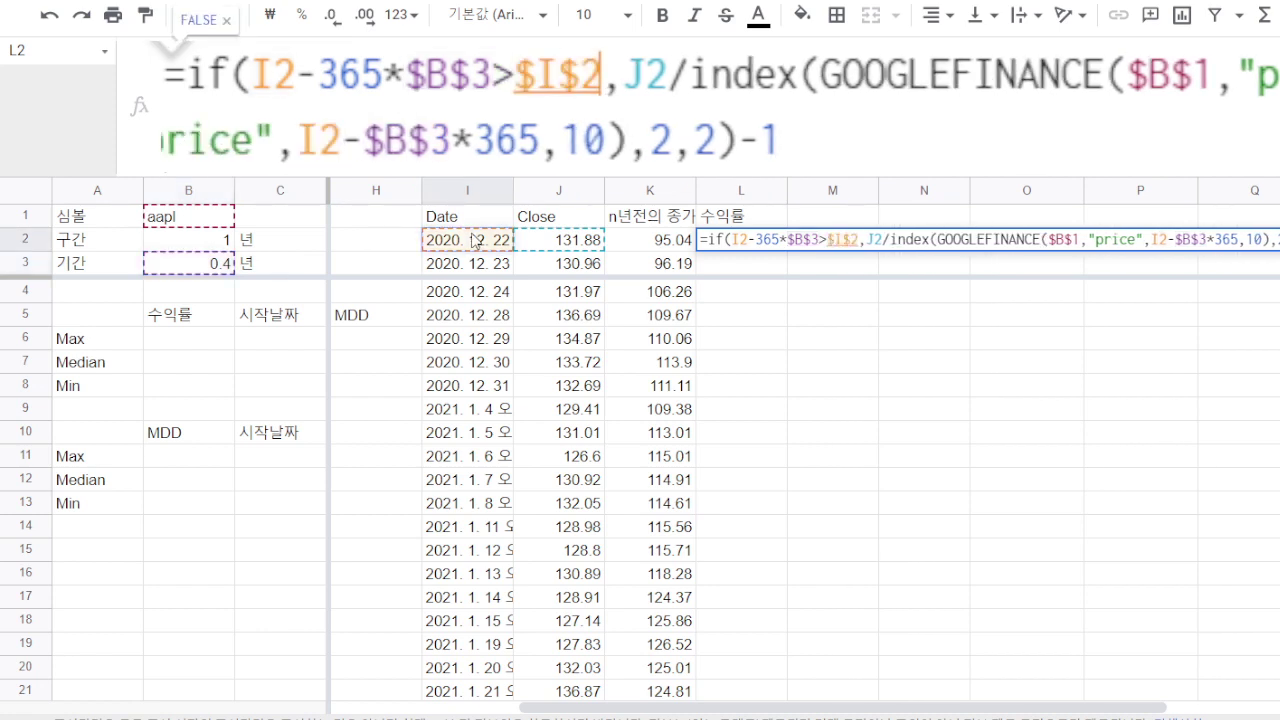
- Complete the if in L2 with an empty false value after the return calculation
{"action": "left_click", "coordinate": [1020, 158]}
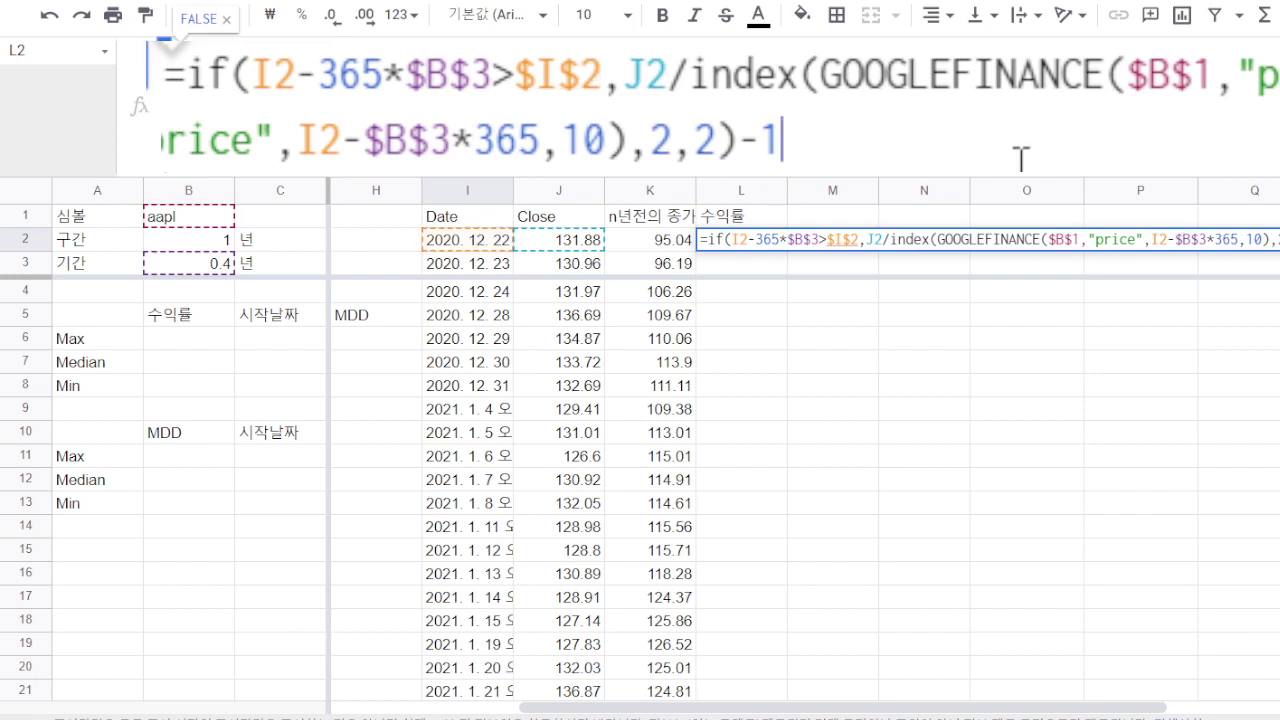
{"action": "type", "text": ","}
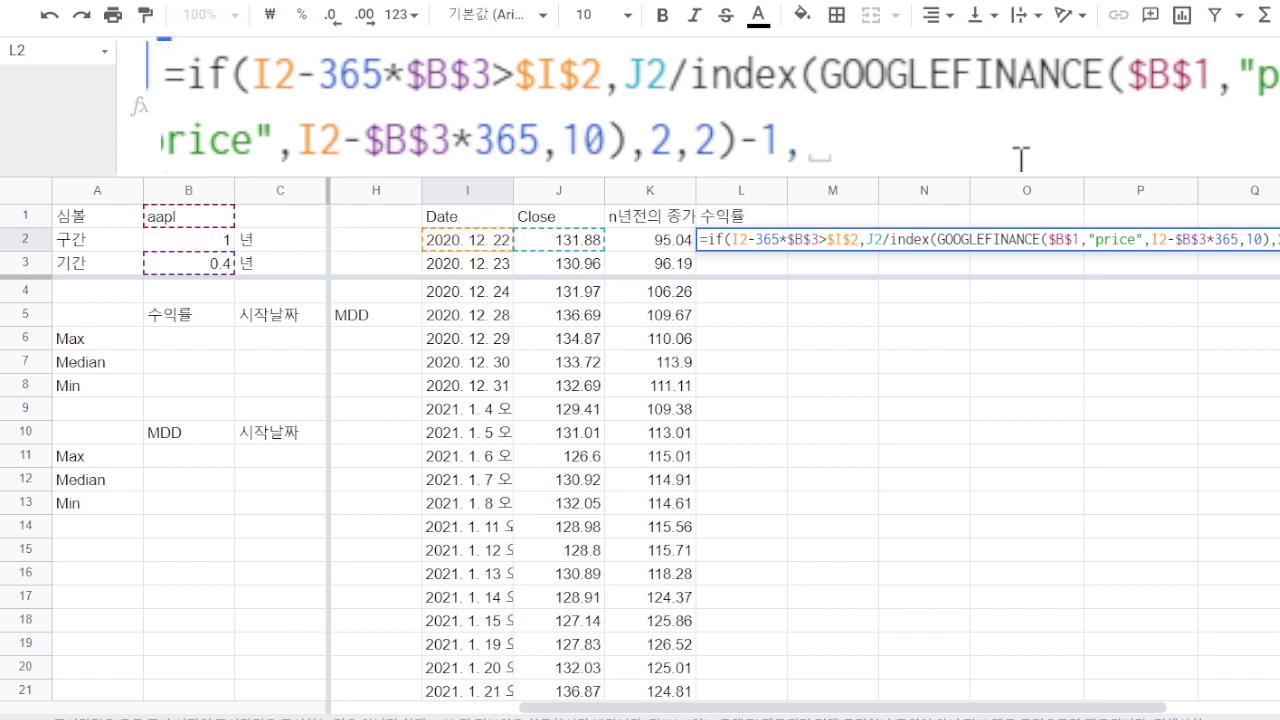
{"action": "type", "text": ")"}
{"action": "key", "text": "Return"}
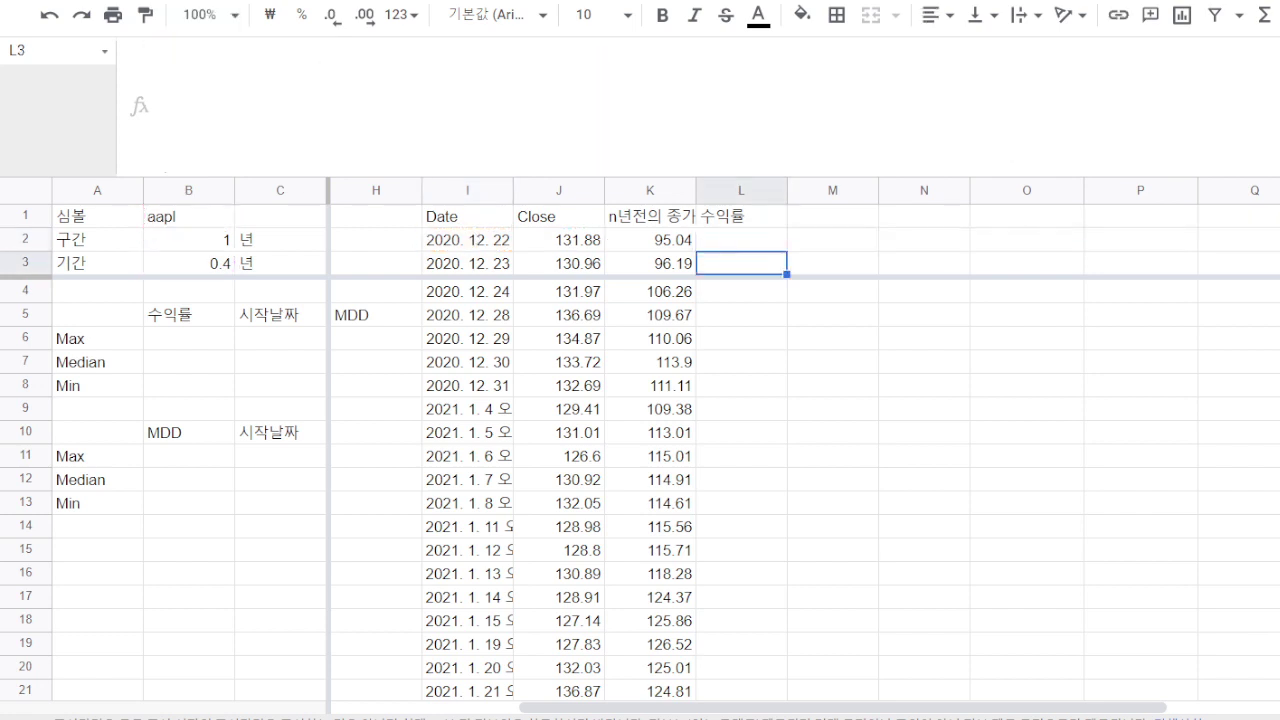
- Wrap the L2 formula in iferror with an empty fallback value and fill it down column L
{"action": "left_click", "coordinate": [750, 240]}
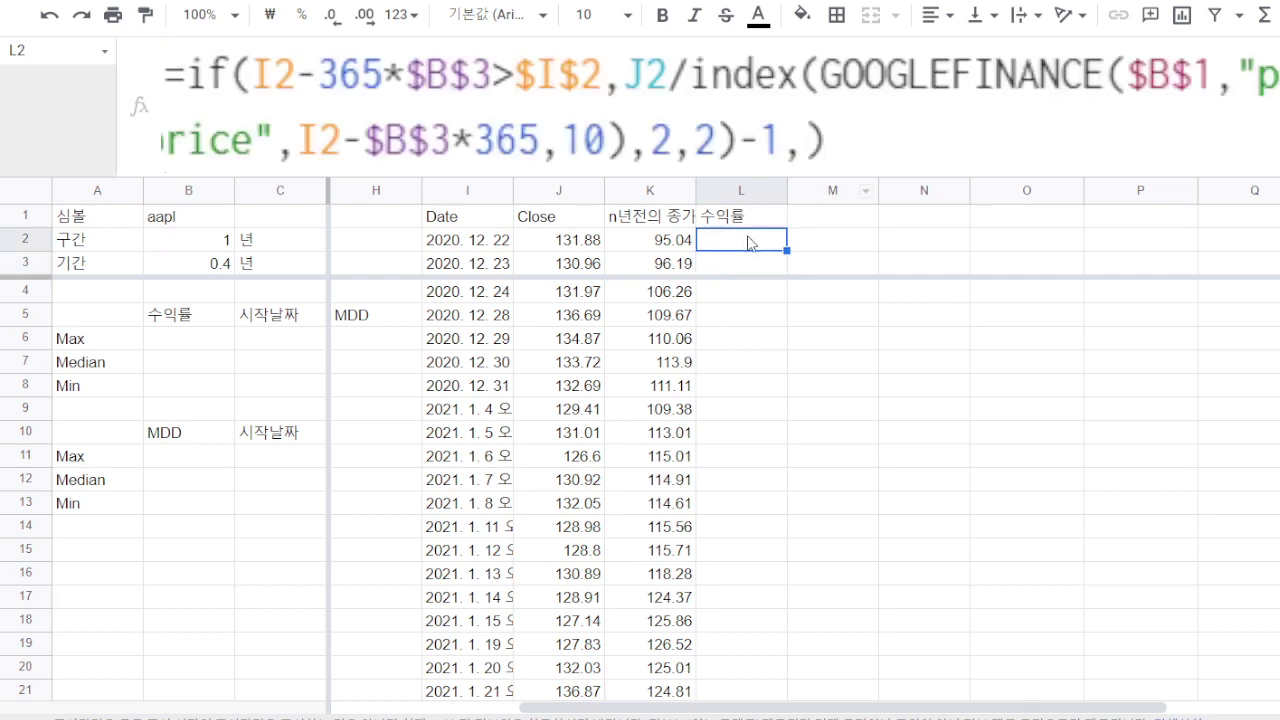
{"action": "left_click", "coordinate": [179, 75]}
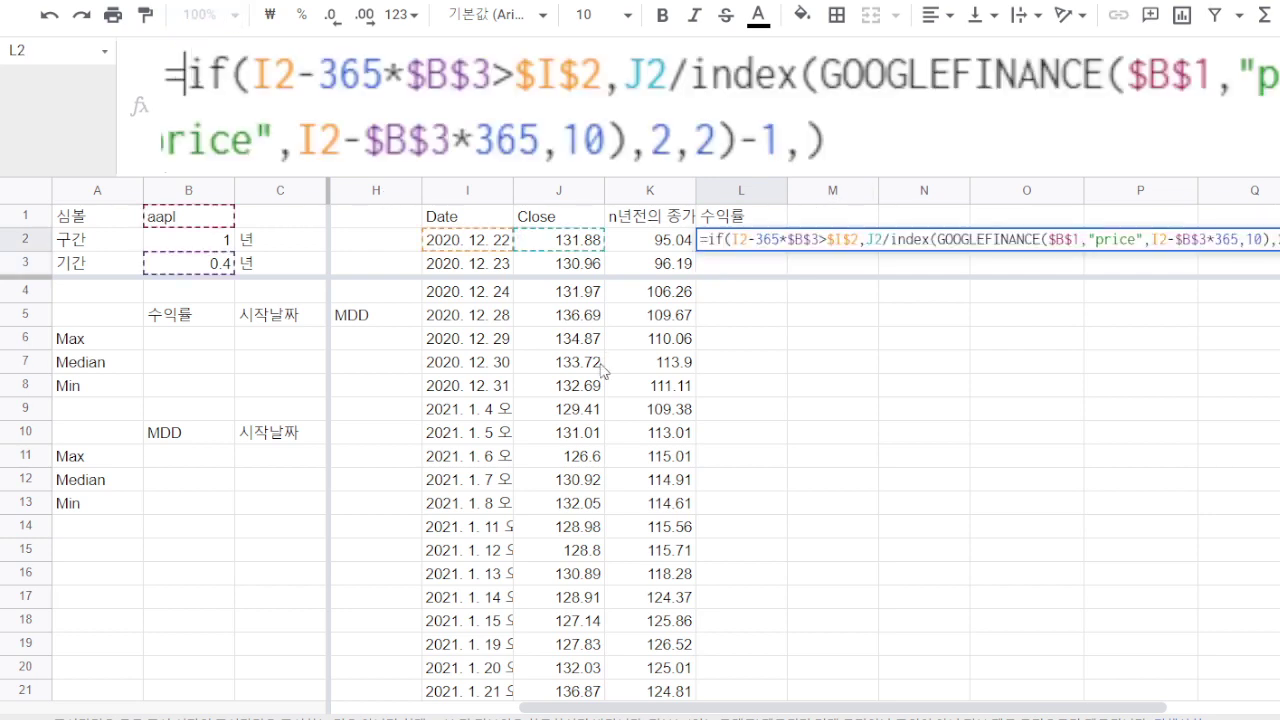
{"action": "type", "text": "iferror"}
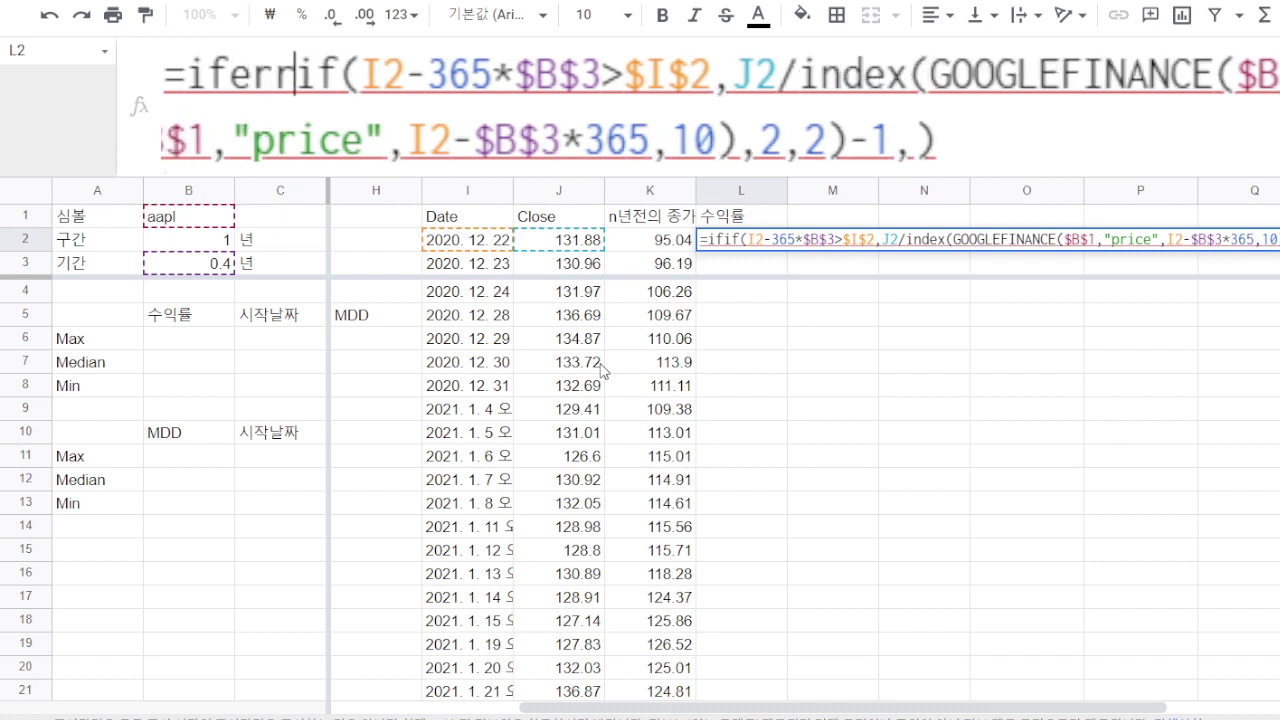
{"action": "type", "text": "("}
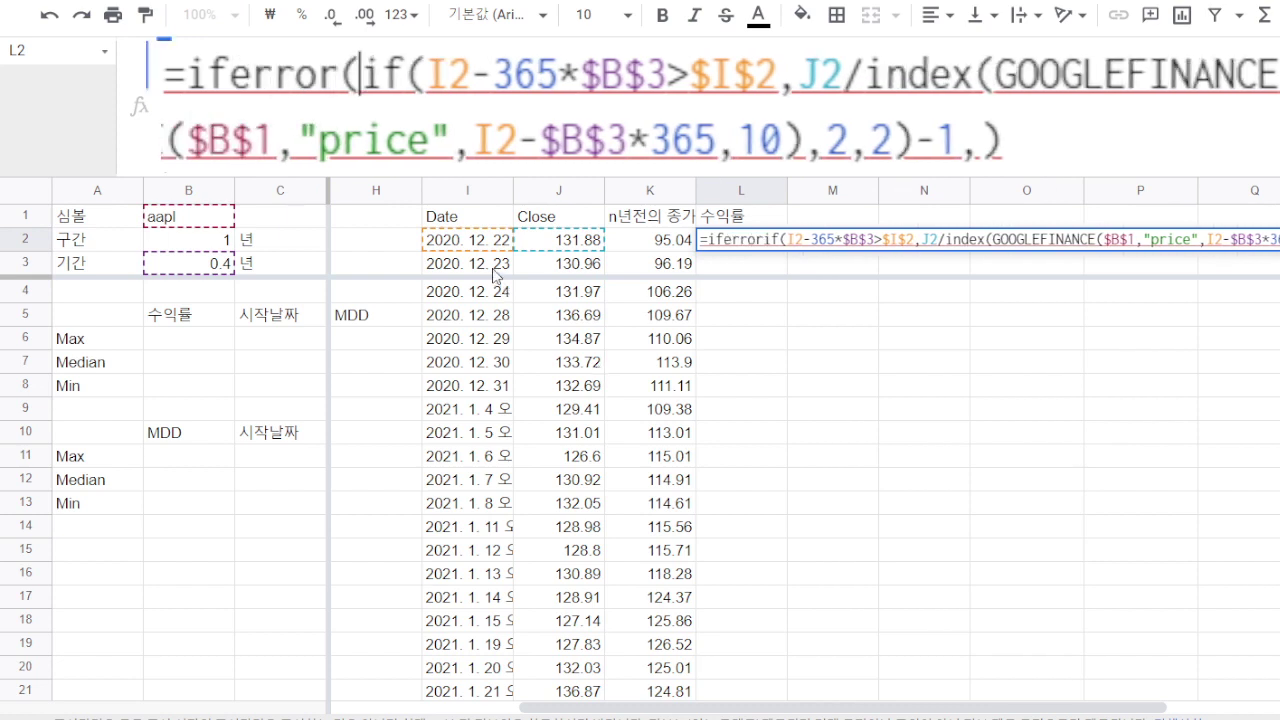
{"action": "left_click", "coordinate": [1107, 125]}
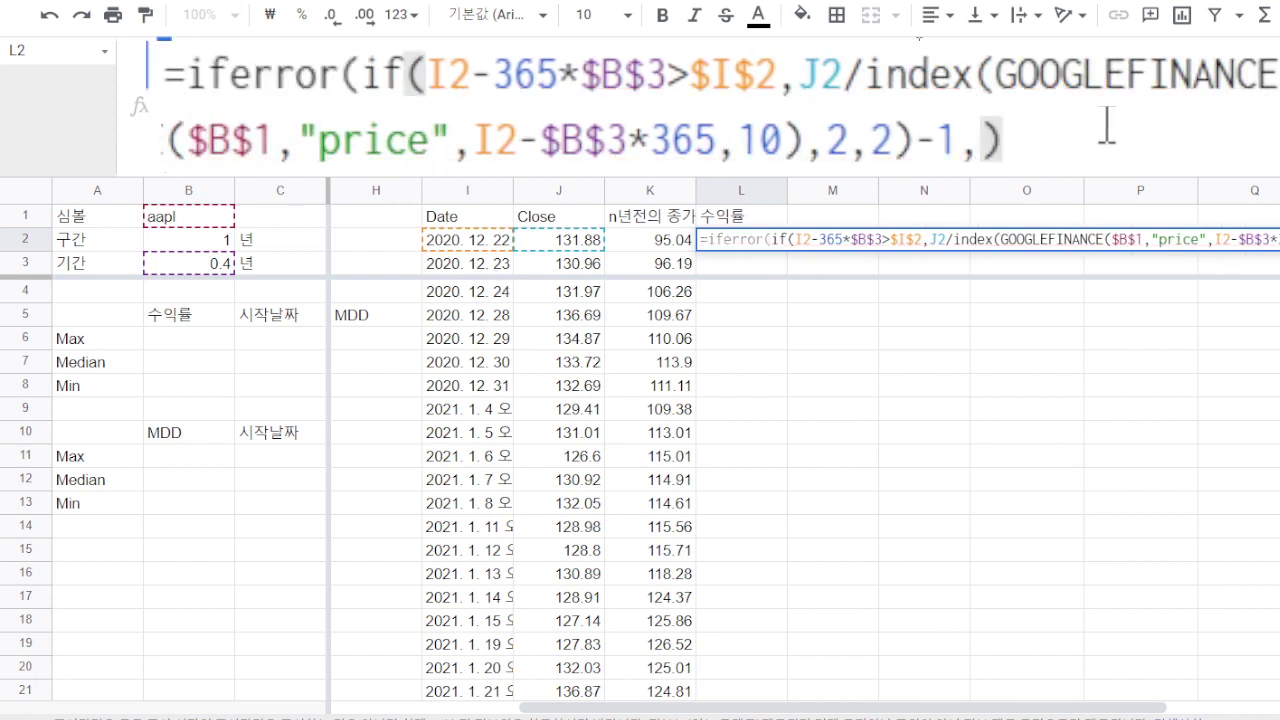
{"action": "type", "text": ",)"}
{"action": "key", "text": "Return"}
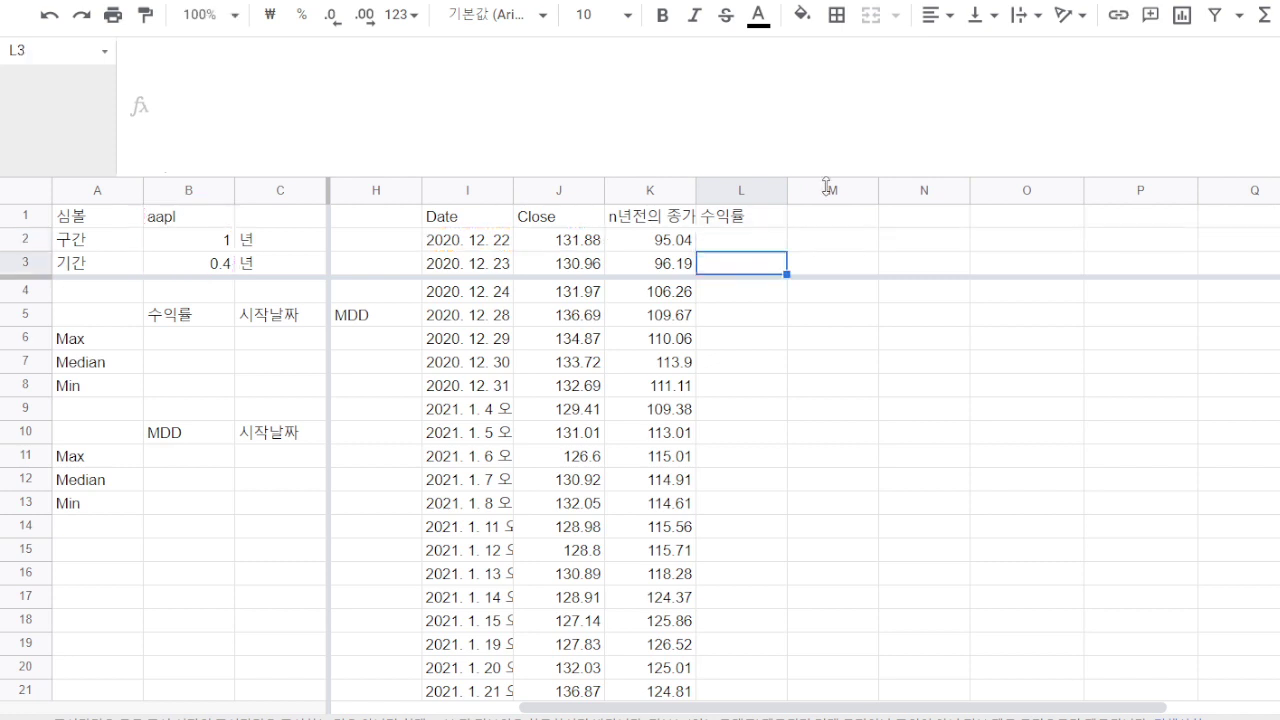
{"action": "left_click", "coordinate": [733, 246]}
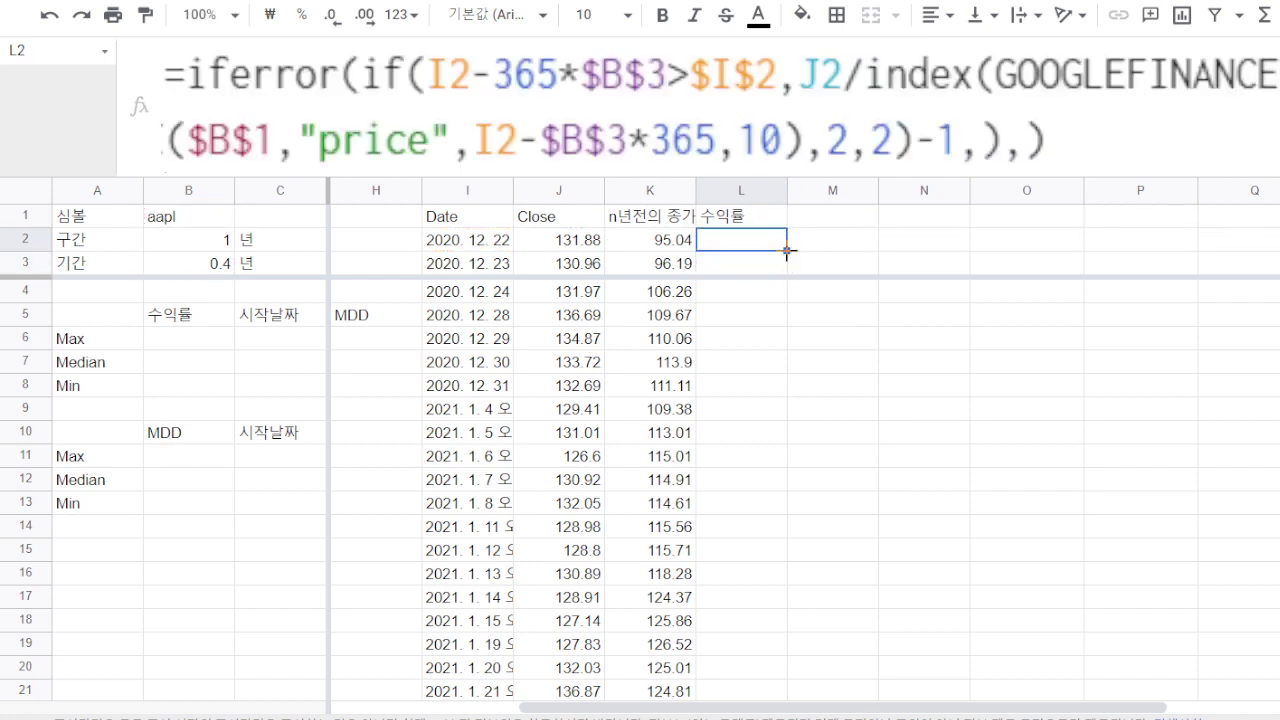
- Delete the n년전의 종가 column K
{"action": "left_click", "coordinate": [646, 190]}
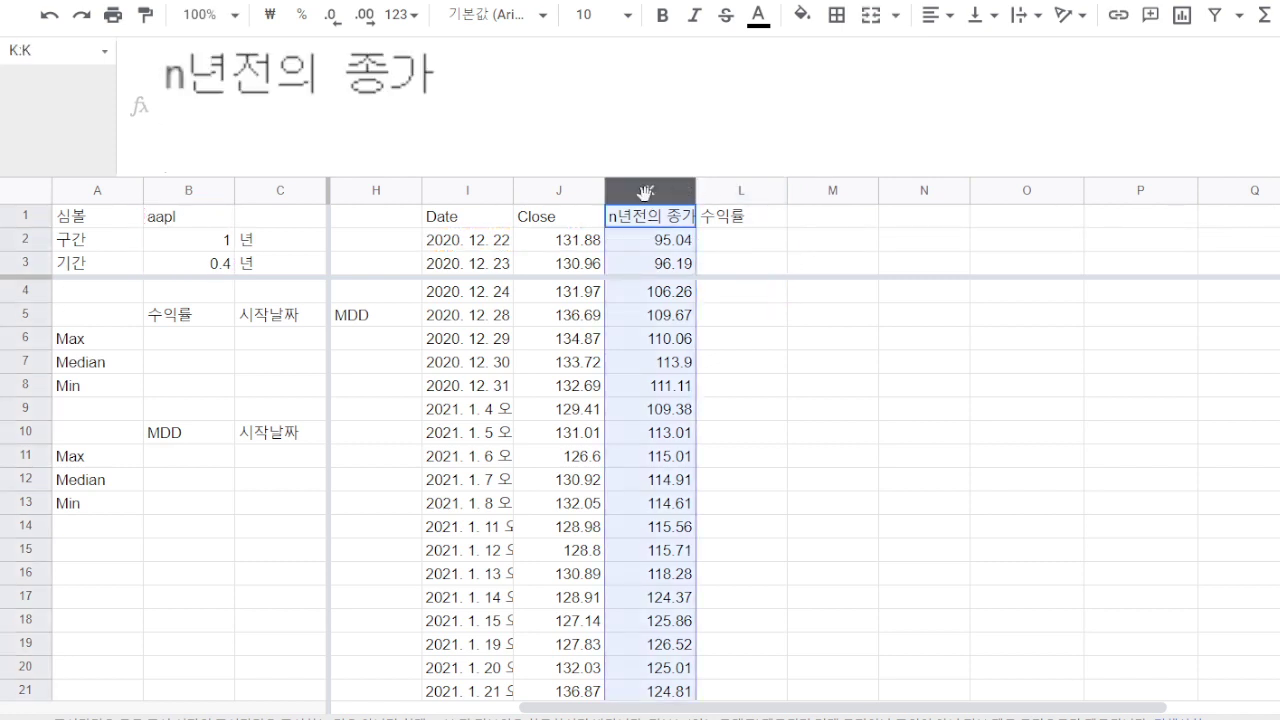
{"action": "right_click", "coordinate": [646, 190]}
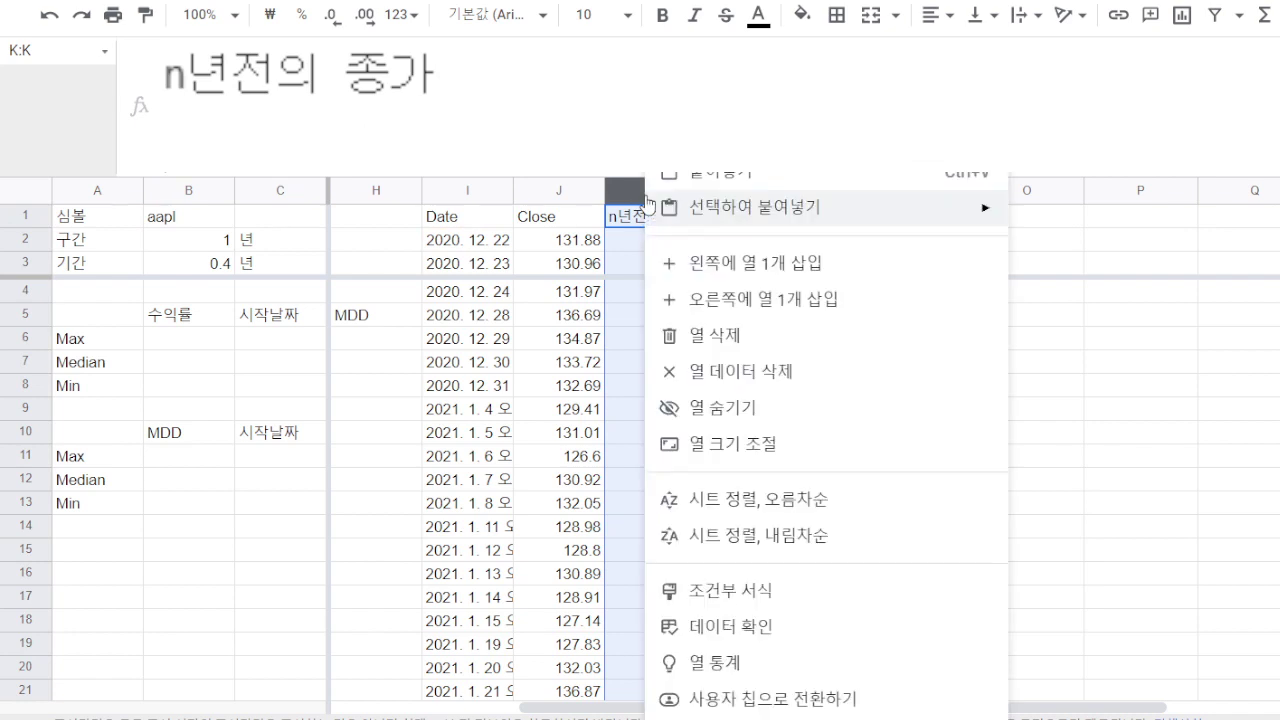
{"action": "left_click", "coordinate": [757, 335]}
- Calculate the maximum return in B6 with =max(K:K)
{"action": "scroll", "coordinate": [184, 340], "scroll_direction": "left", "scroll_amount": 4}
{"action": "left_click", "coordinate": [184, 340]}
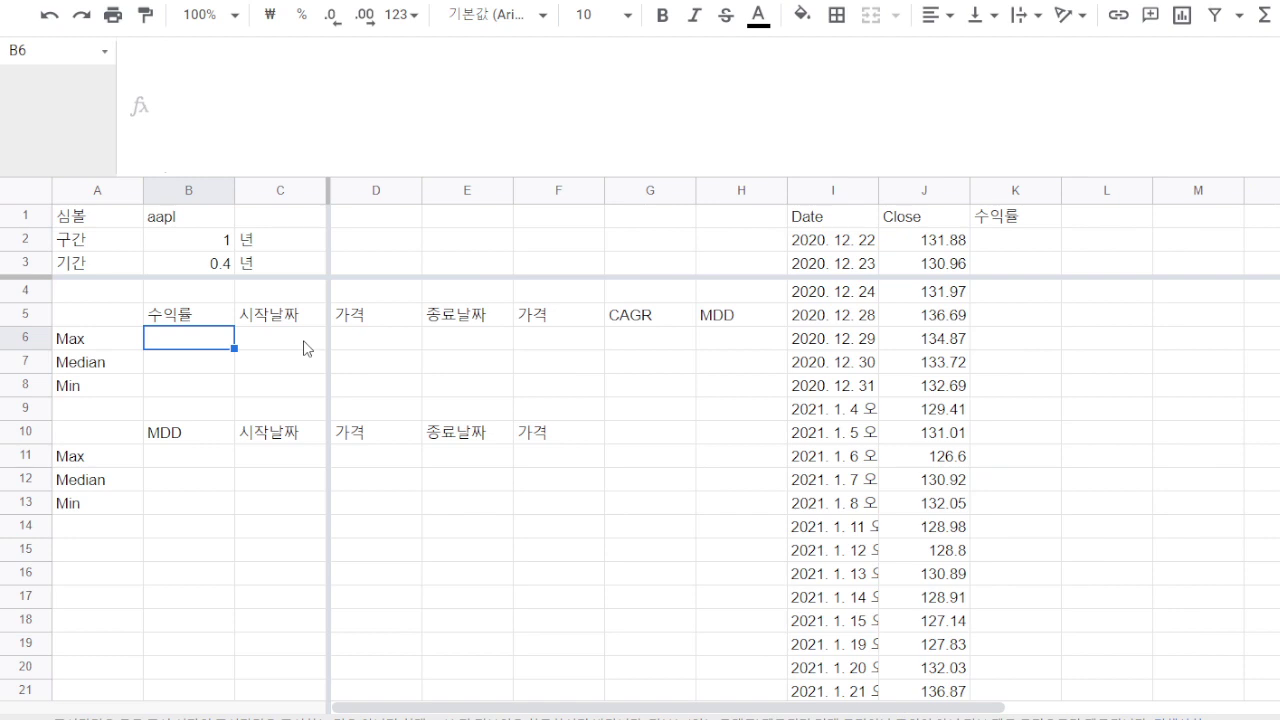
{"action": "type", "text": "=m"}
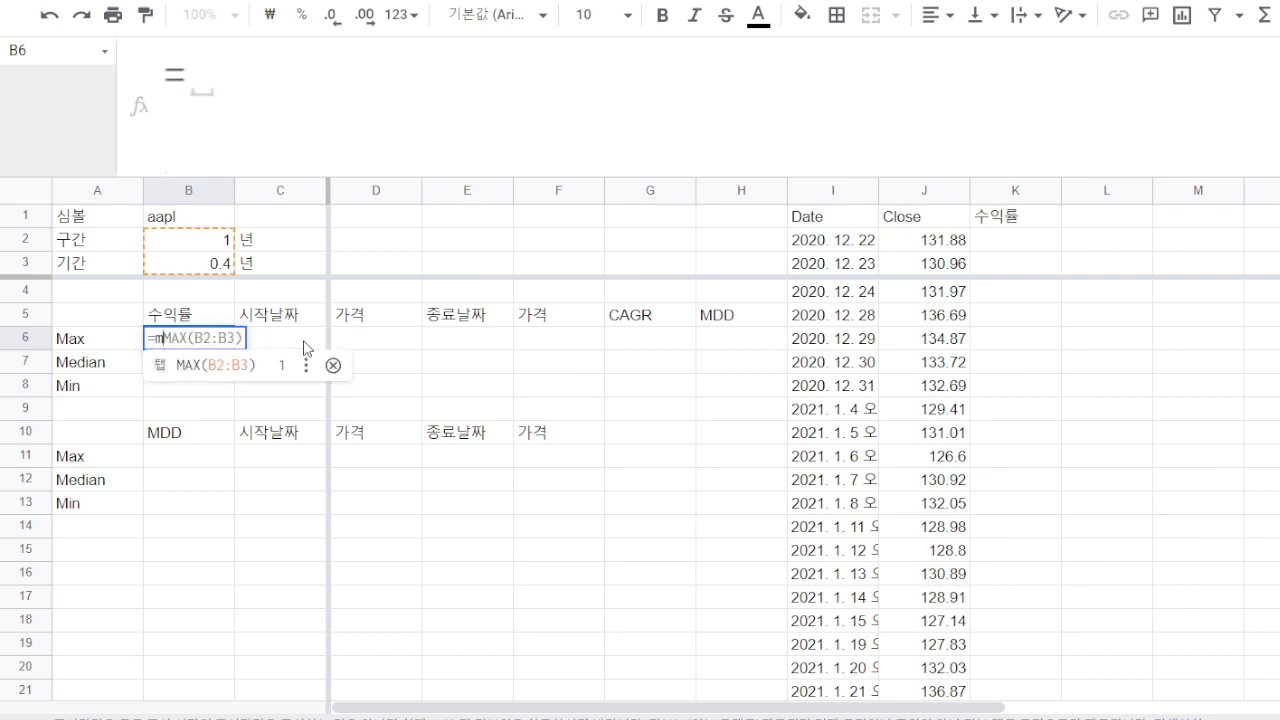
{"action": "type", "text": "ax("}
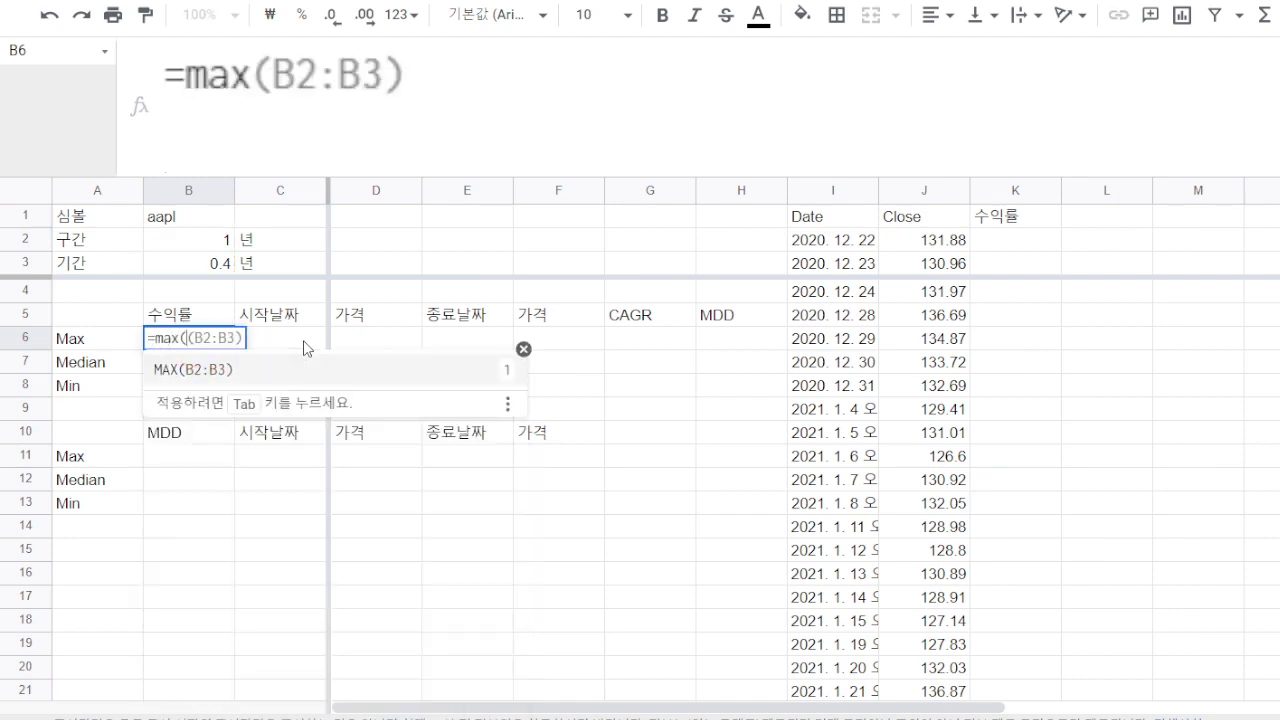
{"action": "key", "text": "Escape"}
{"action": "left_click", "coordinate": [1016, 191]}
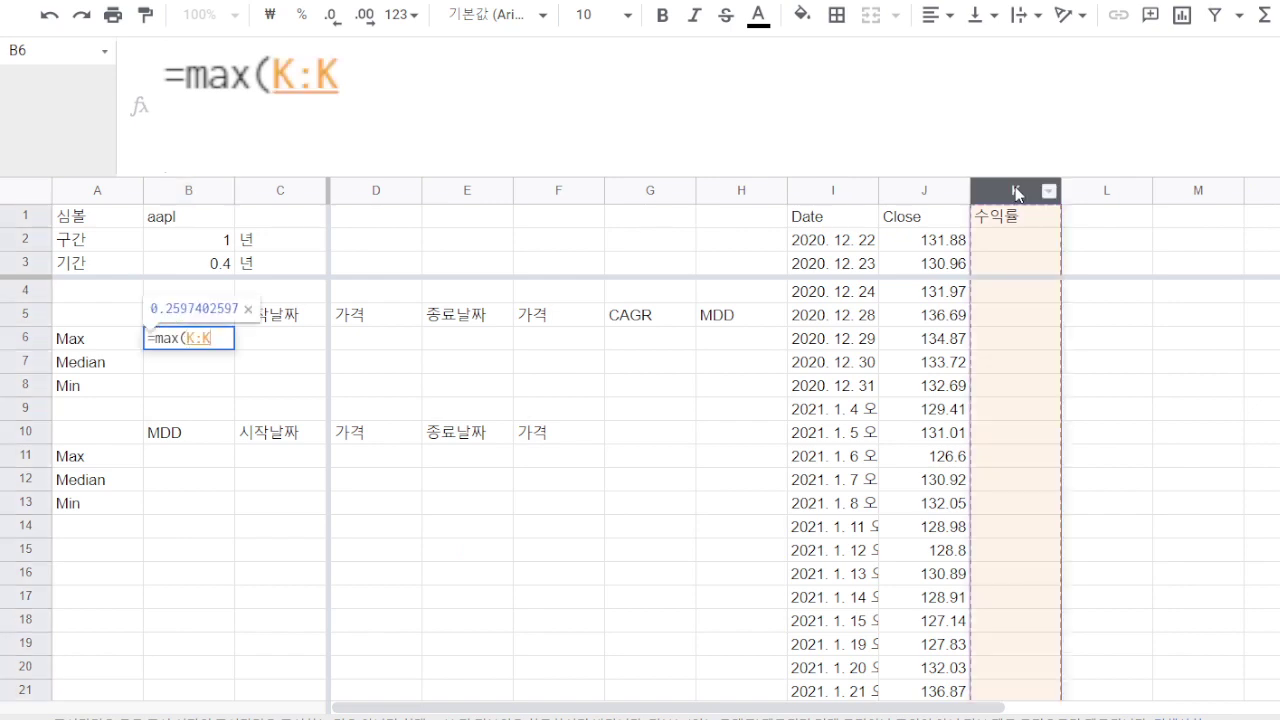
{"action": "type", "text": ")"}
{"action": "key", "text": "Return"}
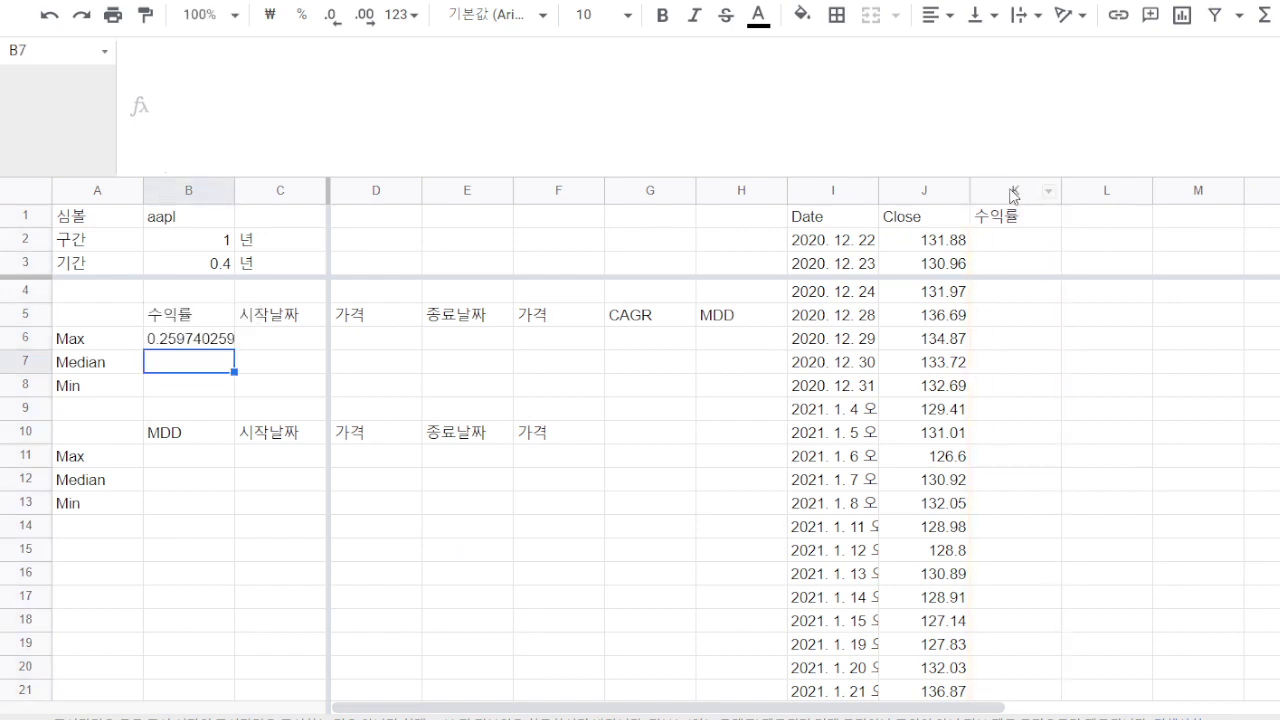
- Define the named range 수익률 for the whole of column K
{"action": "left_click", "coordinate": [1014, 191]}
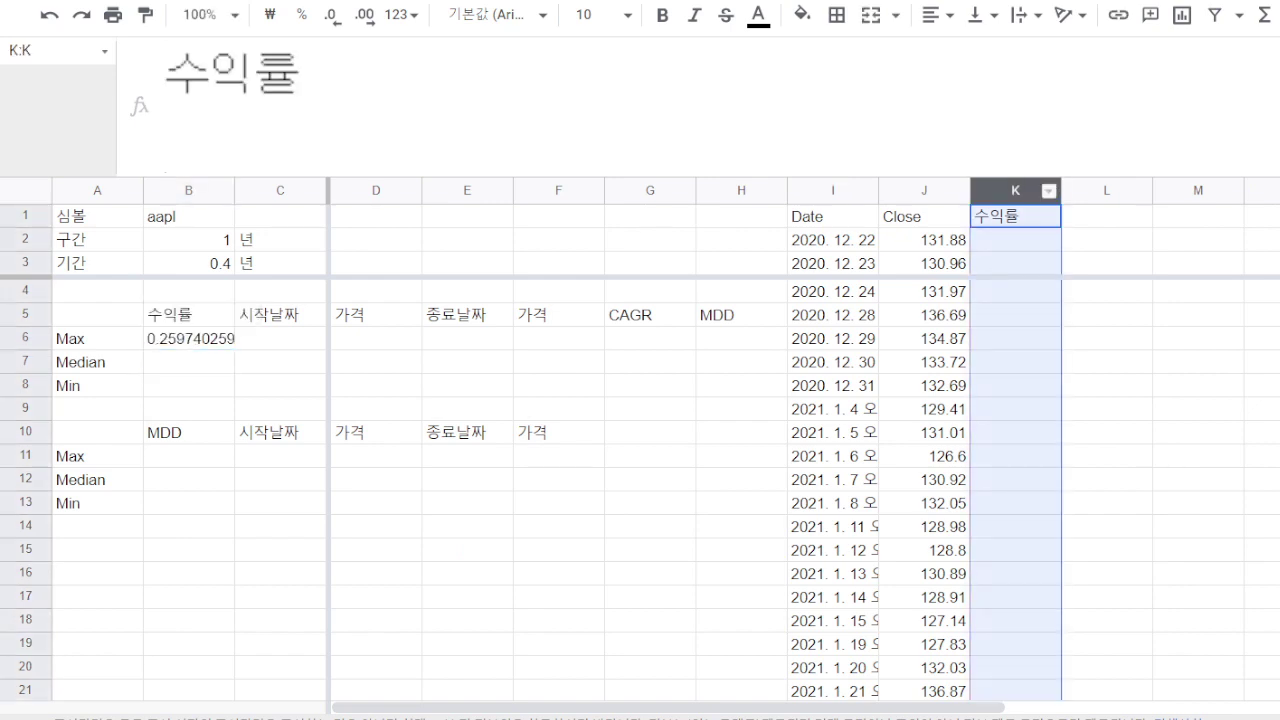
{"action": "left_click", "coordinate": [43, 51]}
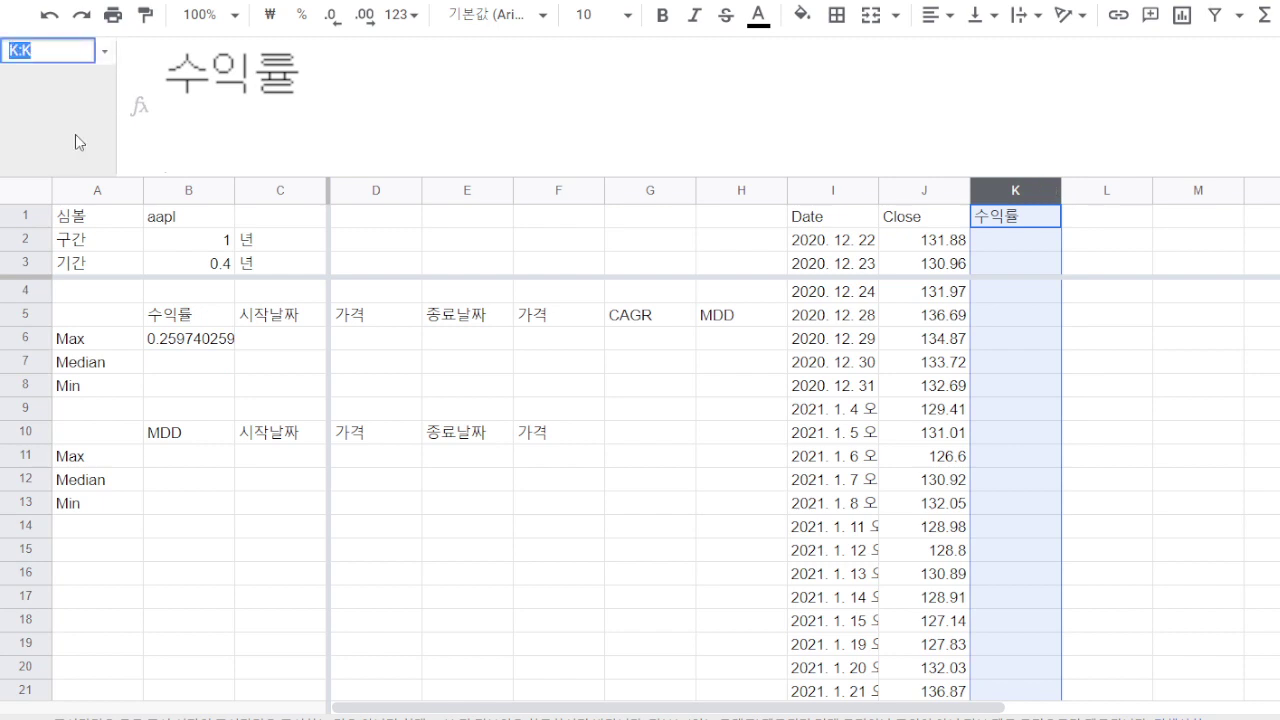
{"action": "type", "text": "수익률"}
{"action": "key", "text": "Return"}
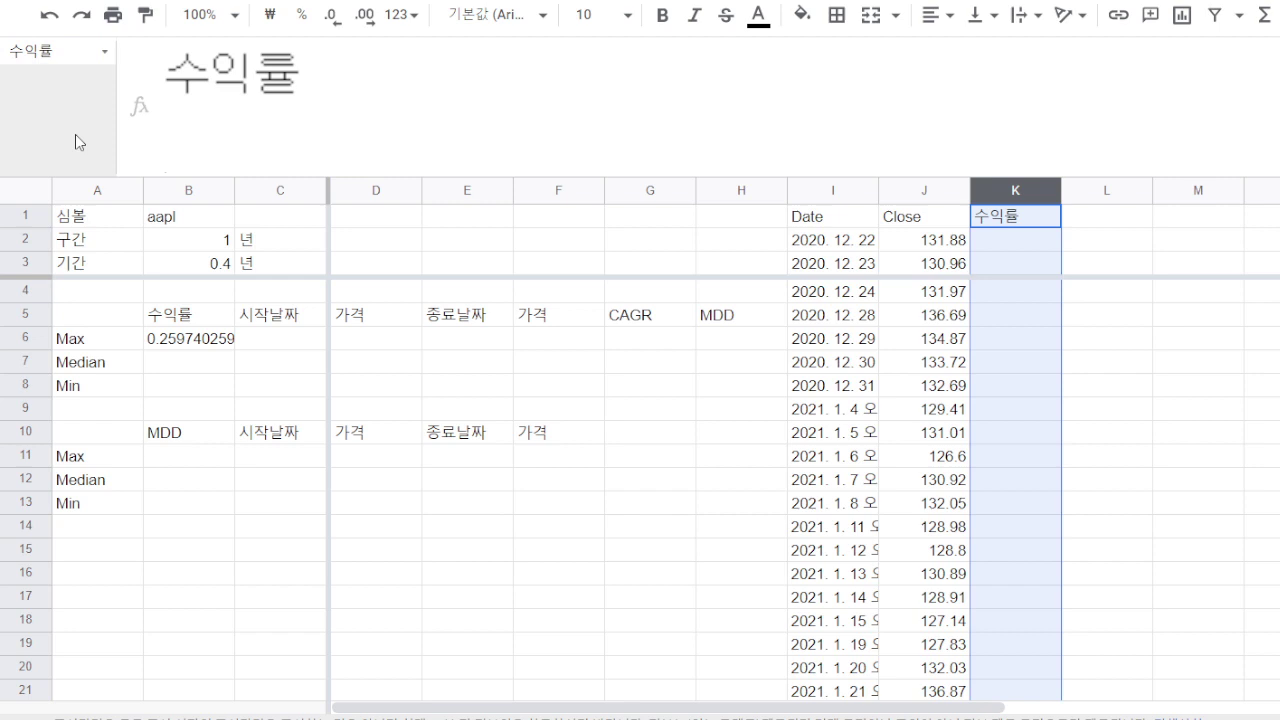
- Calculate the median return in B7 with =median(수익률)
{"action": "left_click", "coordinate": [178, 364]}
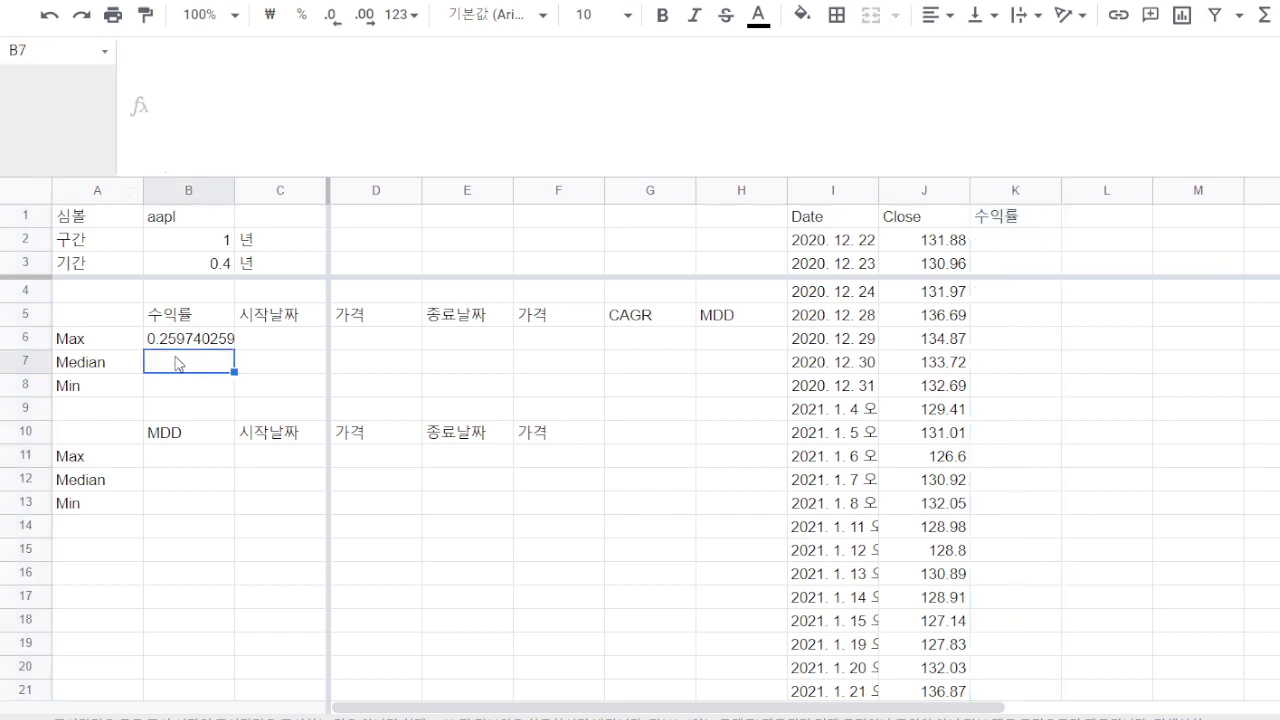
{"action": "type", "text": "=m"}
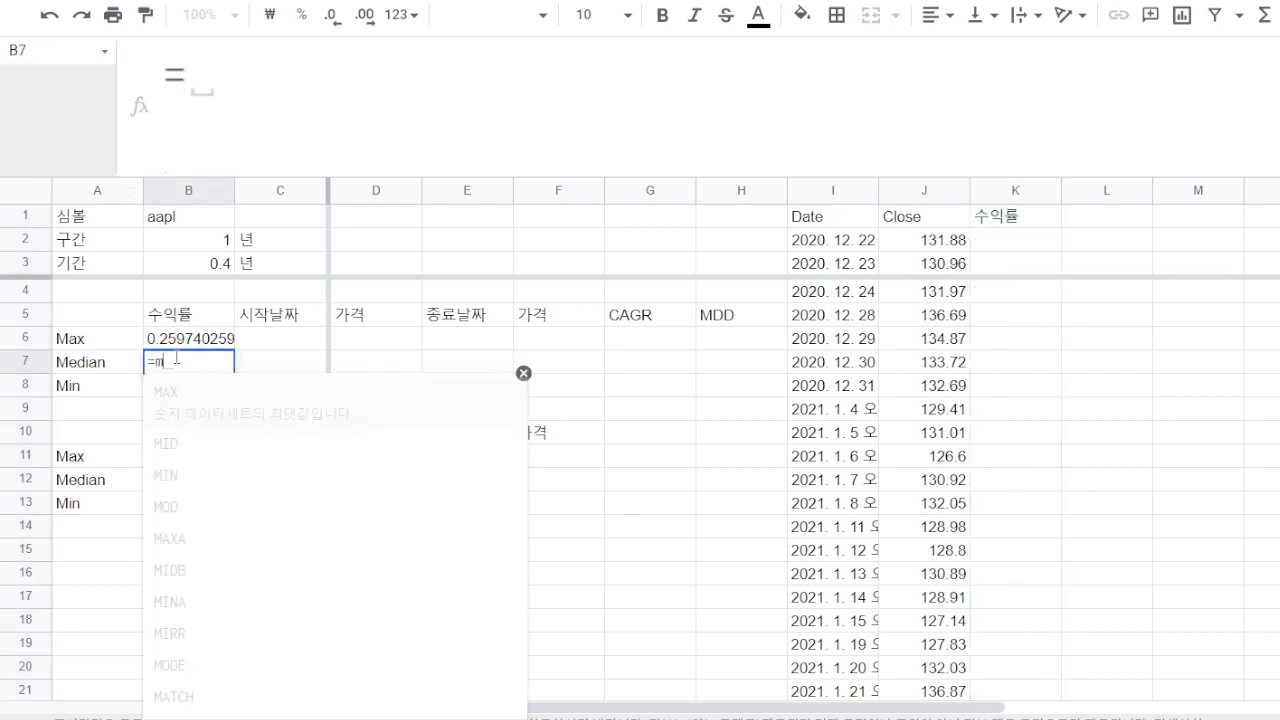
{"action": "type", "text": "edian"}
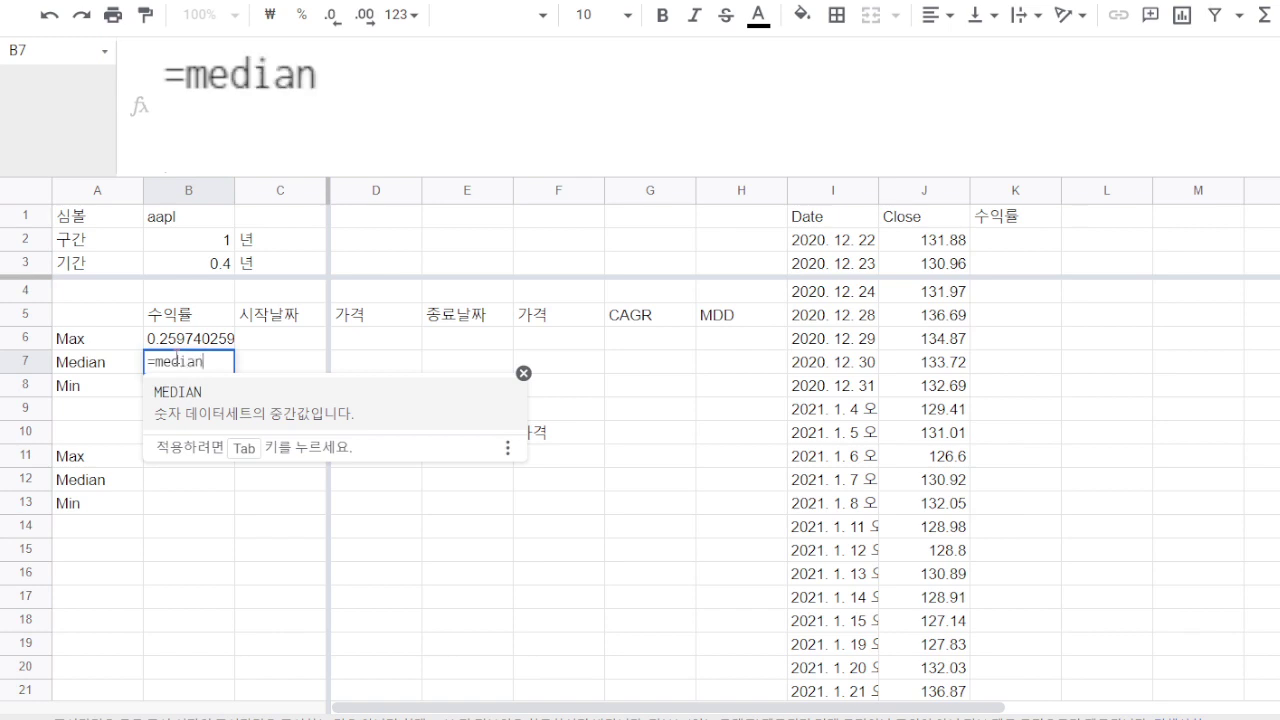
{"action": "type", "text": "(수익"}
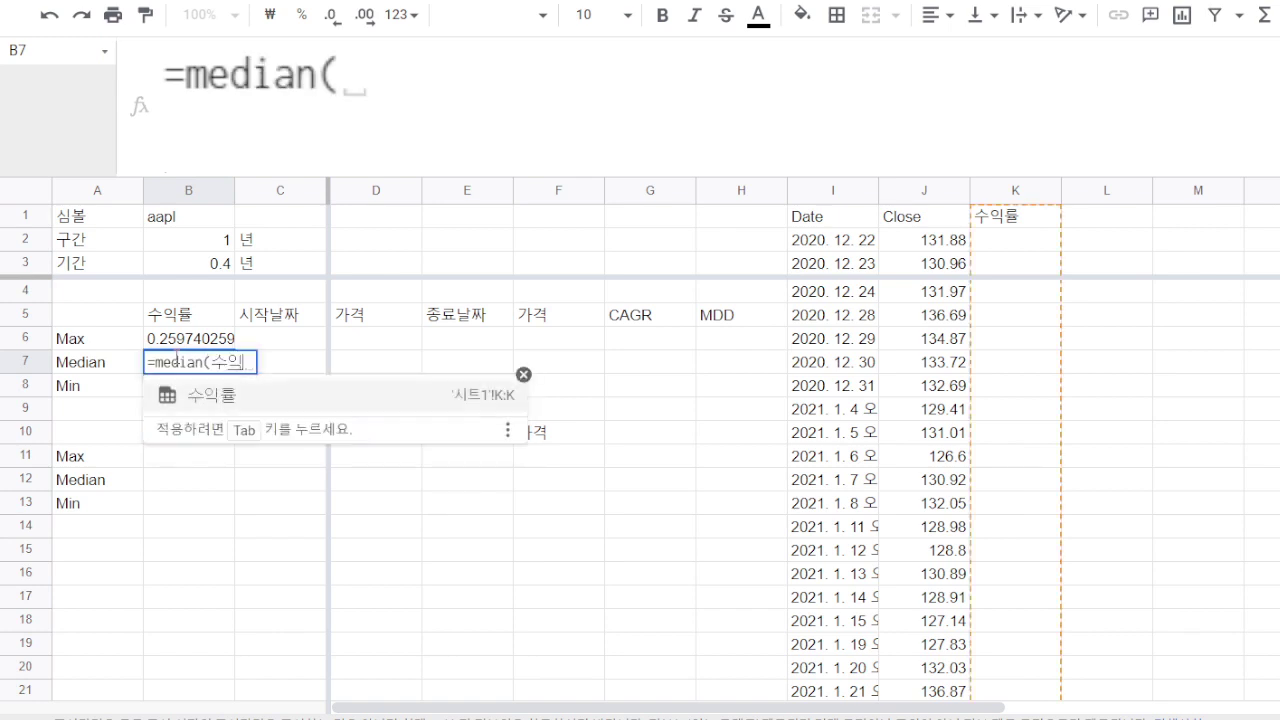
{"action": "type", "text": "률)"}
{"action": "key", "text": "Return"}
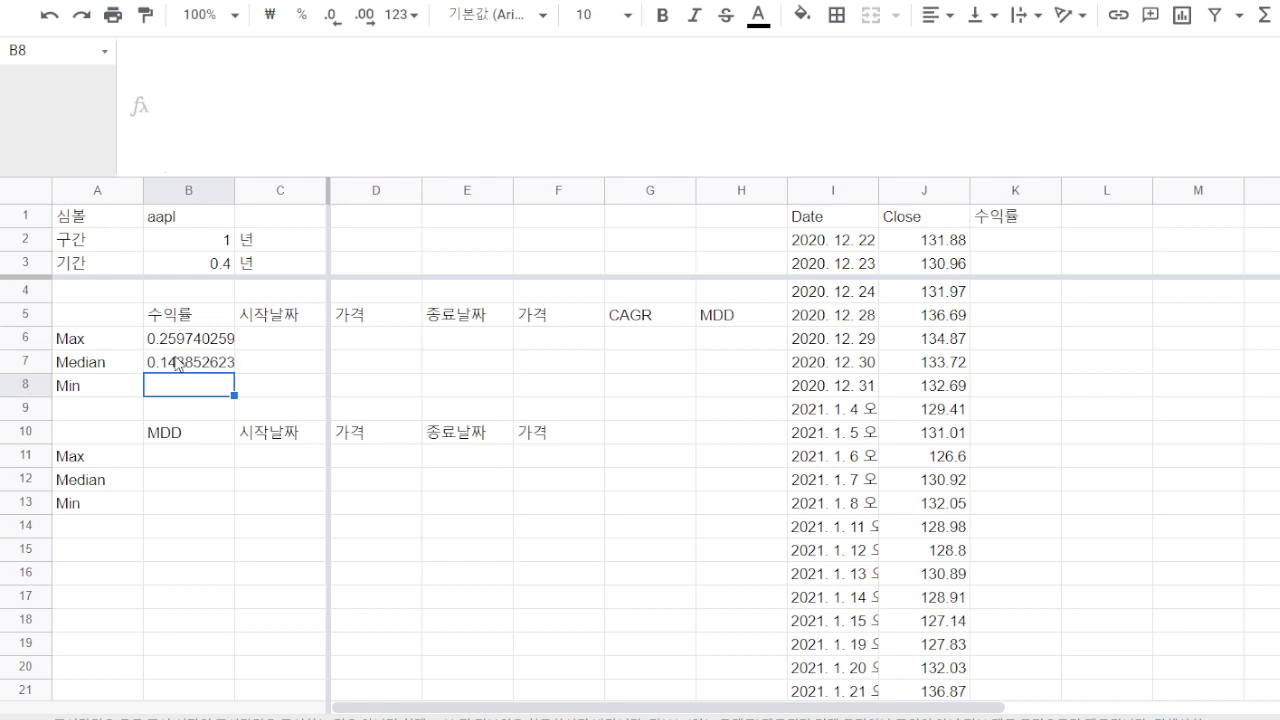
- Calculate the minimum return in B8 with =min(수익률) and format B6:B8 as percentages
{"action": "type", "text": "=min"}
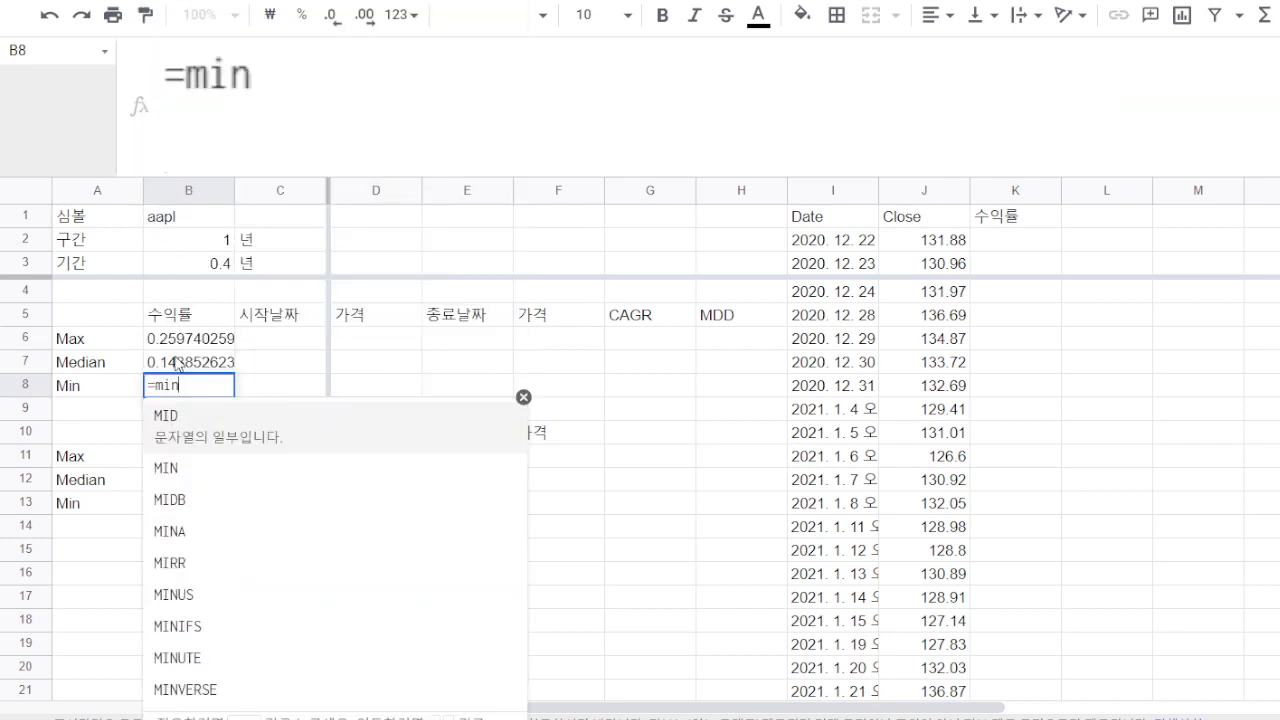
{"action": "type", "text": "(수익"}
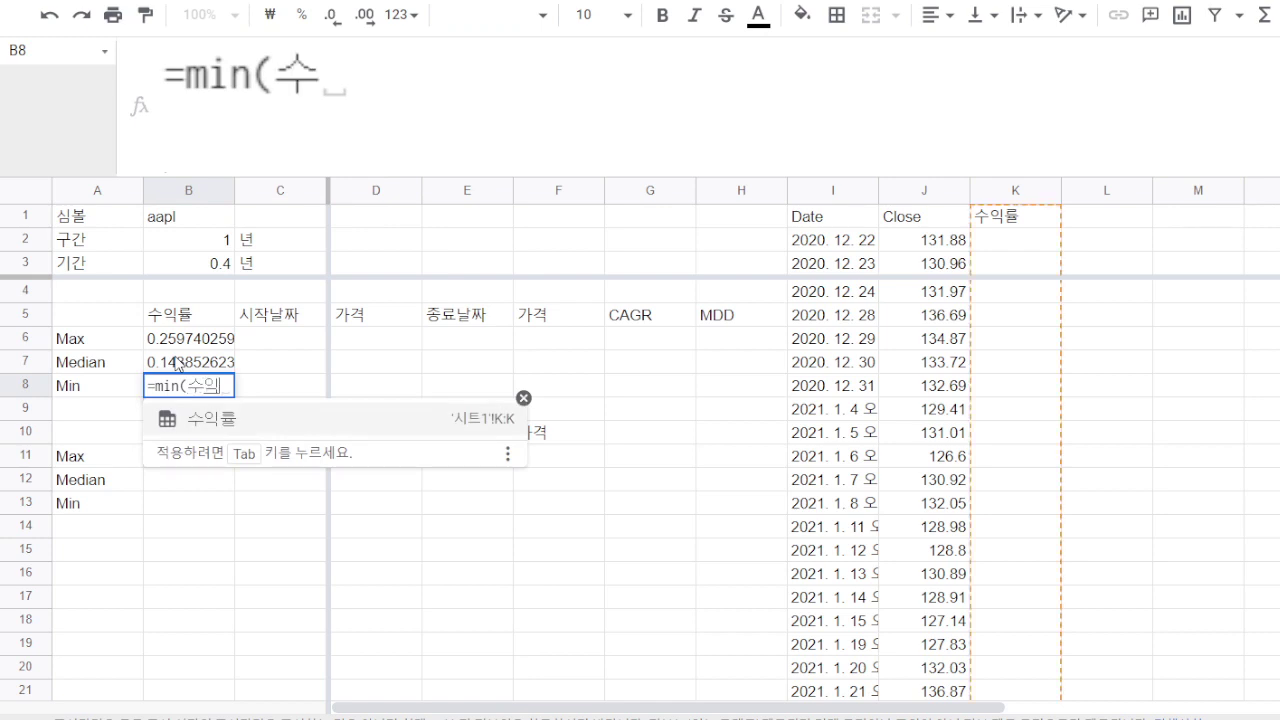
{"action": "type", "text": "률)"}
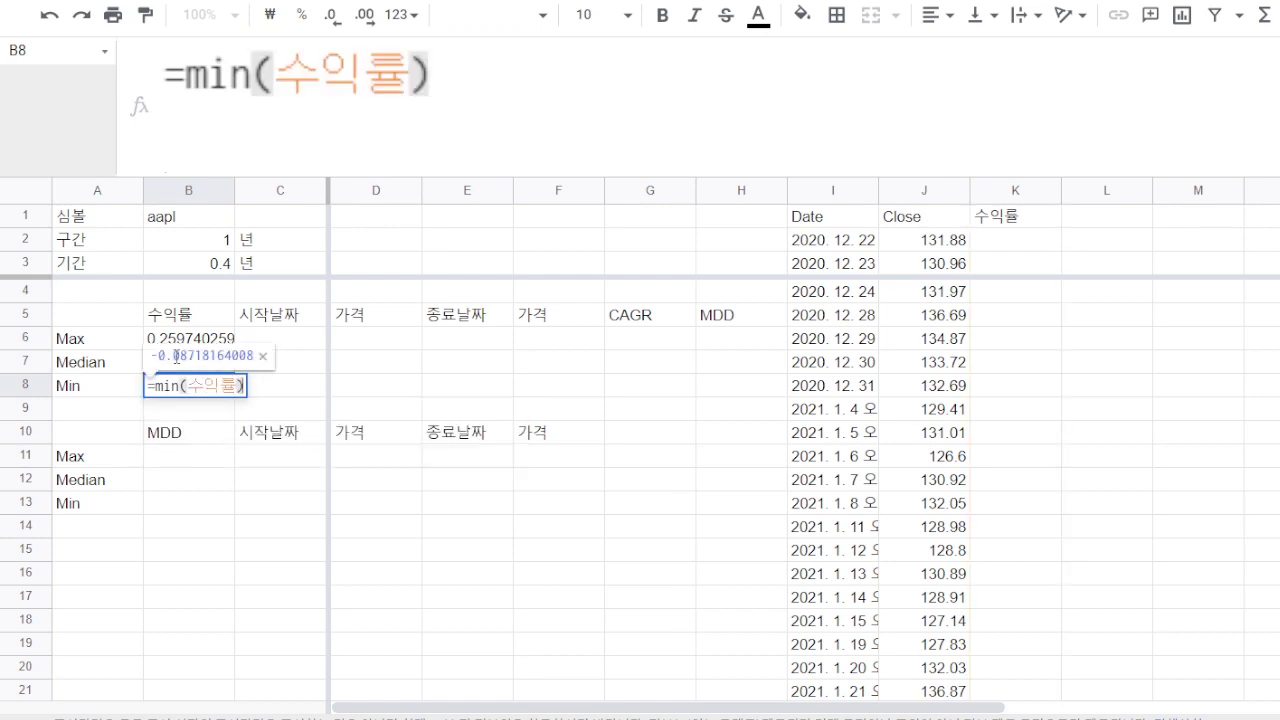
{"action": "key", "text": "Return"}
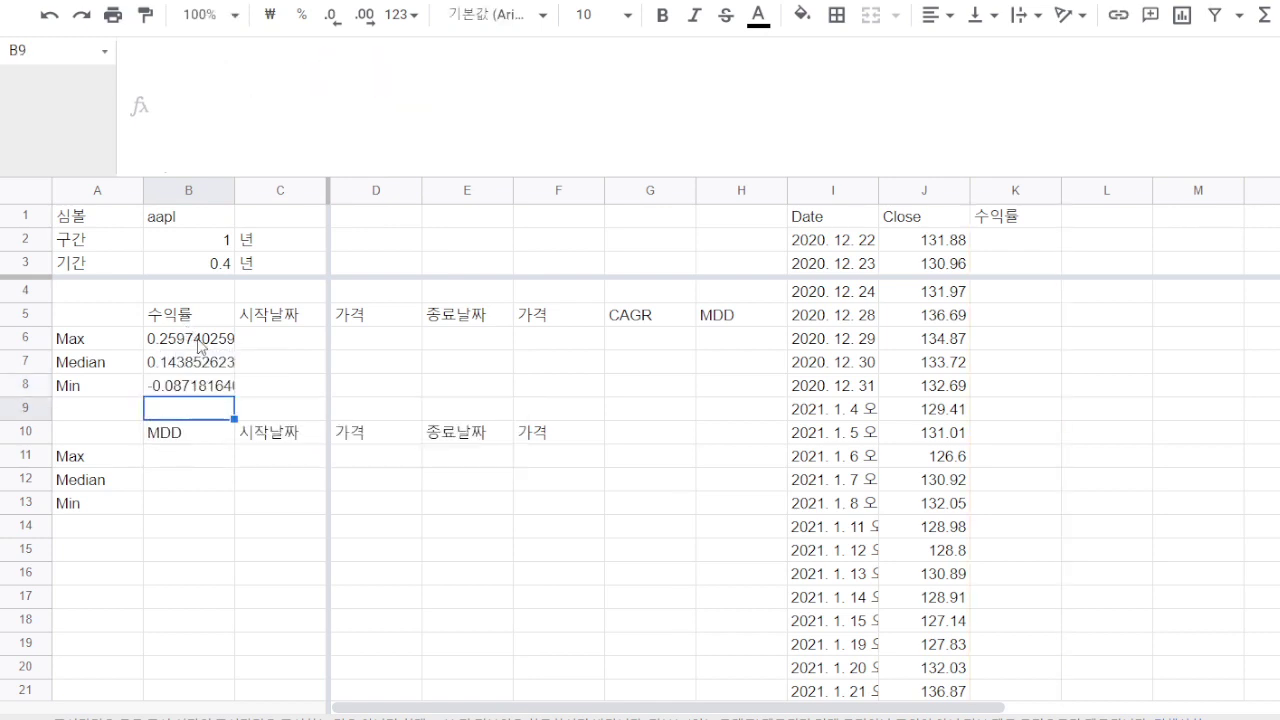
{"action": "left_click_drag", "start_coordinate": [188, 338], "coordinate": [195, 387]}
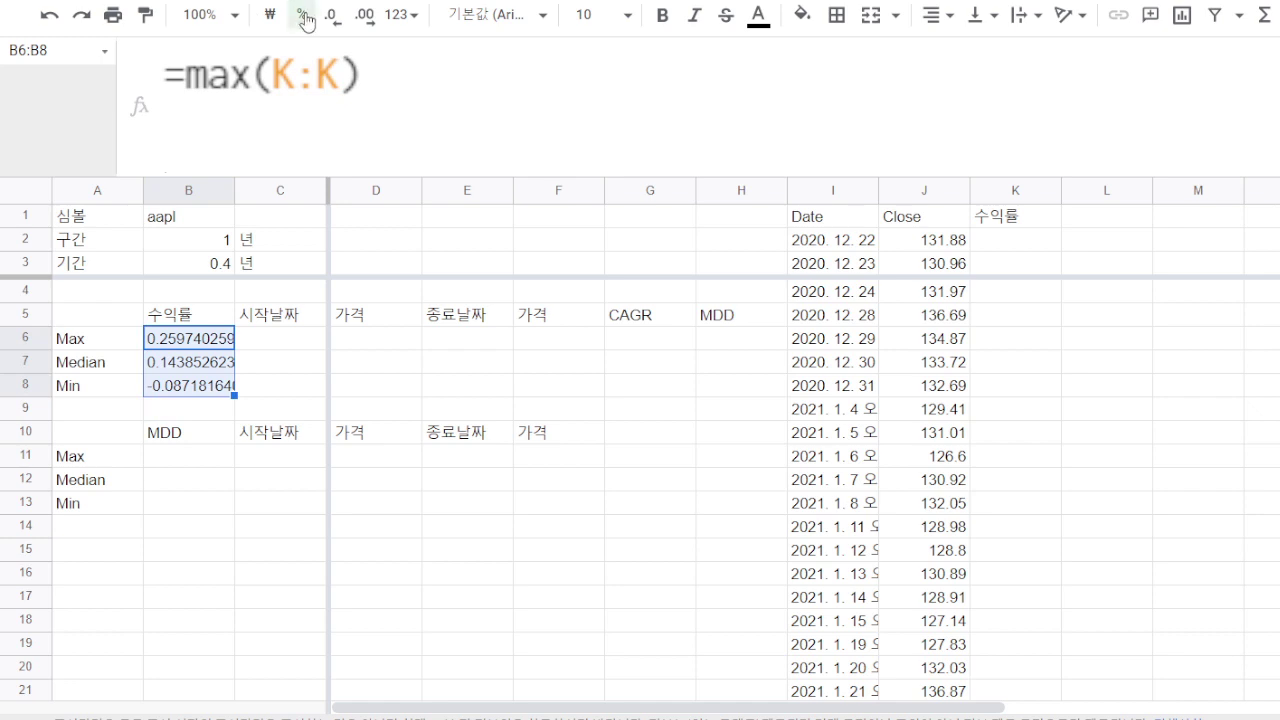
{"action": "left_click", "coordinate": [306, 22]}
- Look up the end date of the maximum return in E6 with =filter(I:I,K:K=B6)
{"action": "left_click", "coordinate": [464, 345]}
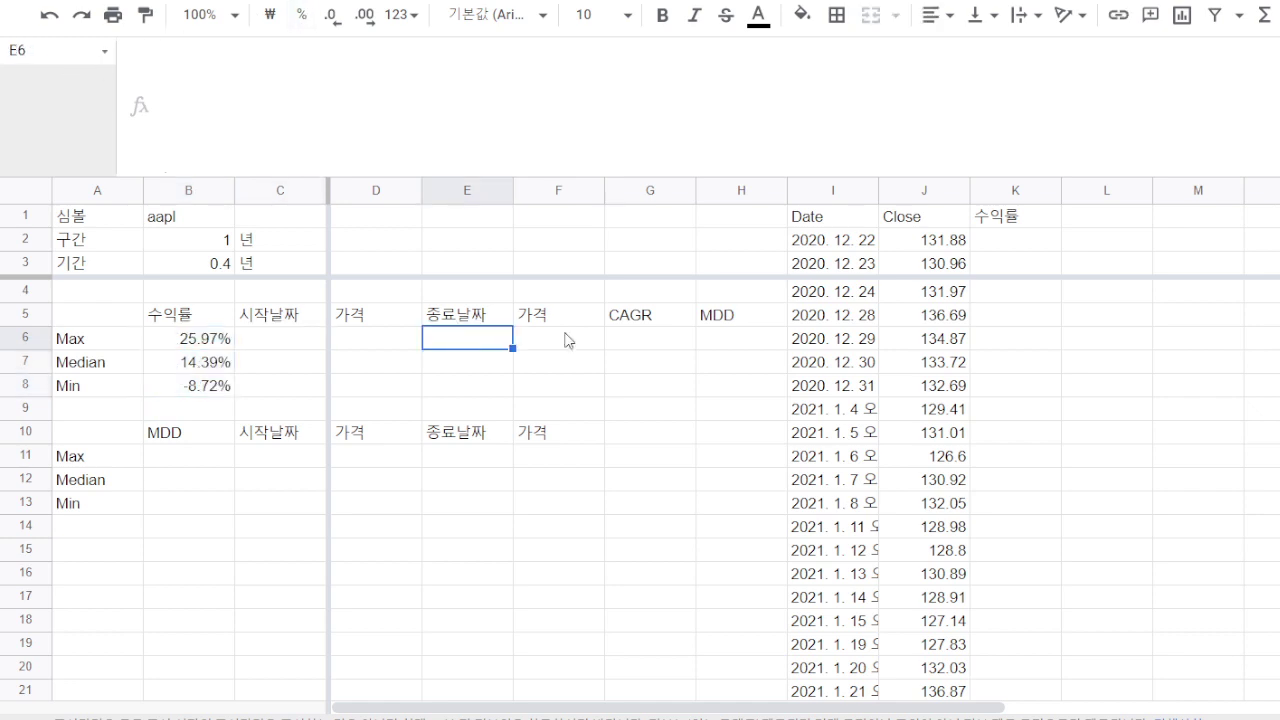
{"action": "scroll", "coordinate": [1014, 338], "scroll_direction": "down", "scroll_amount": 4}
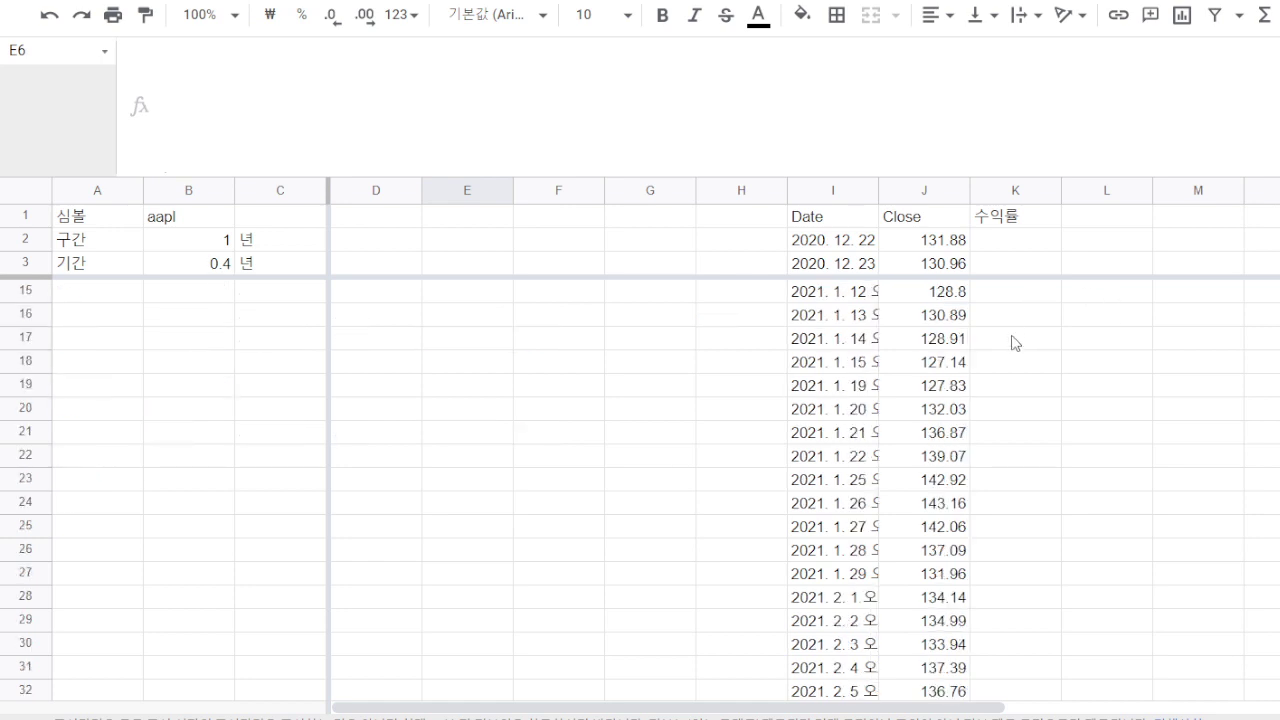
{"action": "scroll", "coordinate": [1015, 342], "scroll_direction": "up", "scroll_amount": 4}
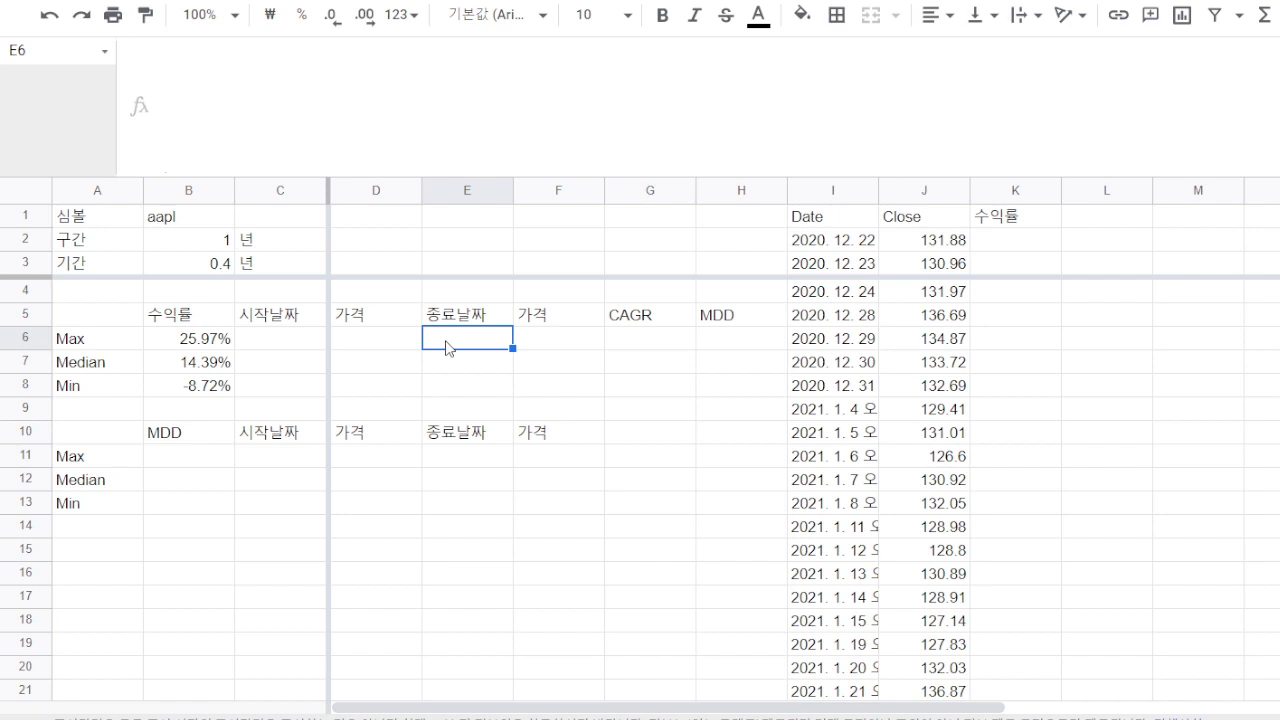
{"action": "type", "text": "ㅋ"}
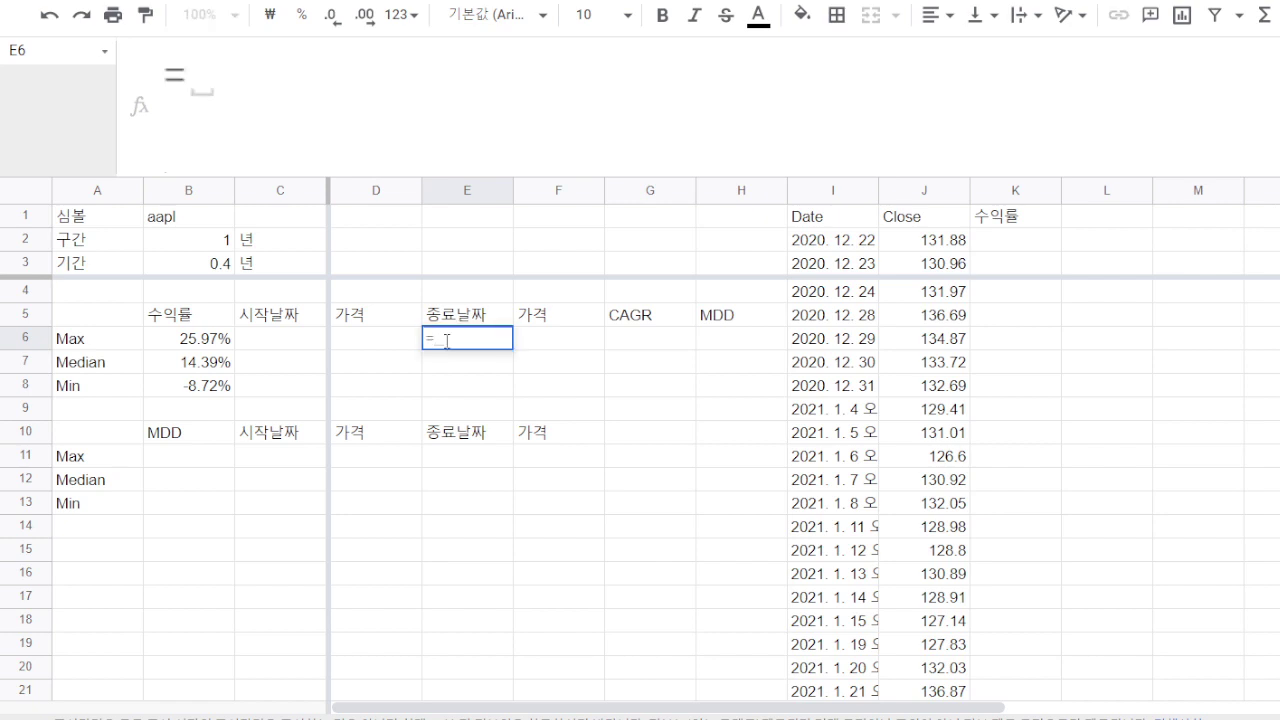
{"action": "type", "text": "filter("}
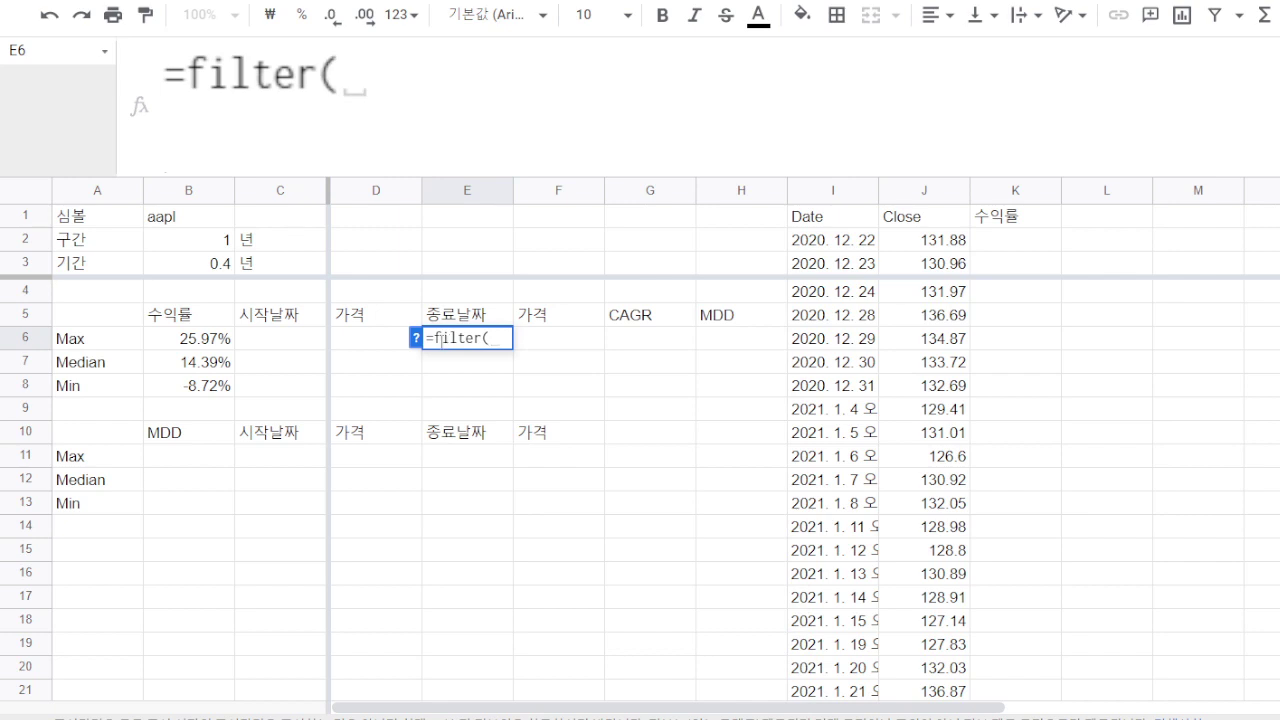
{"action": "left_click", "coordinate": [814, 187]}
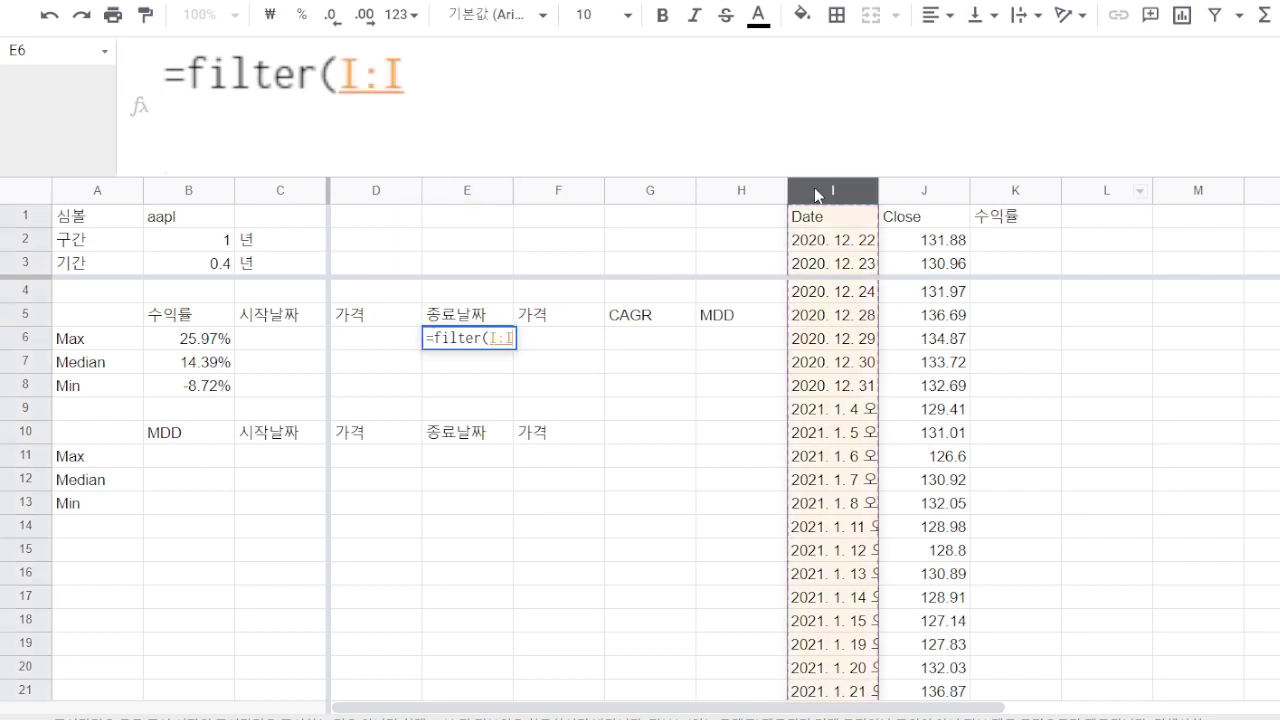
{"action": "type", "text": ","}
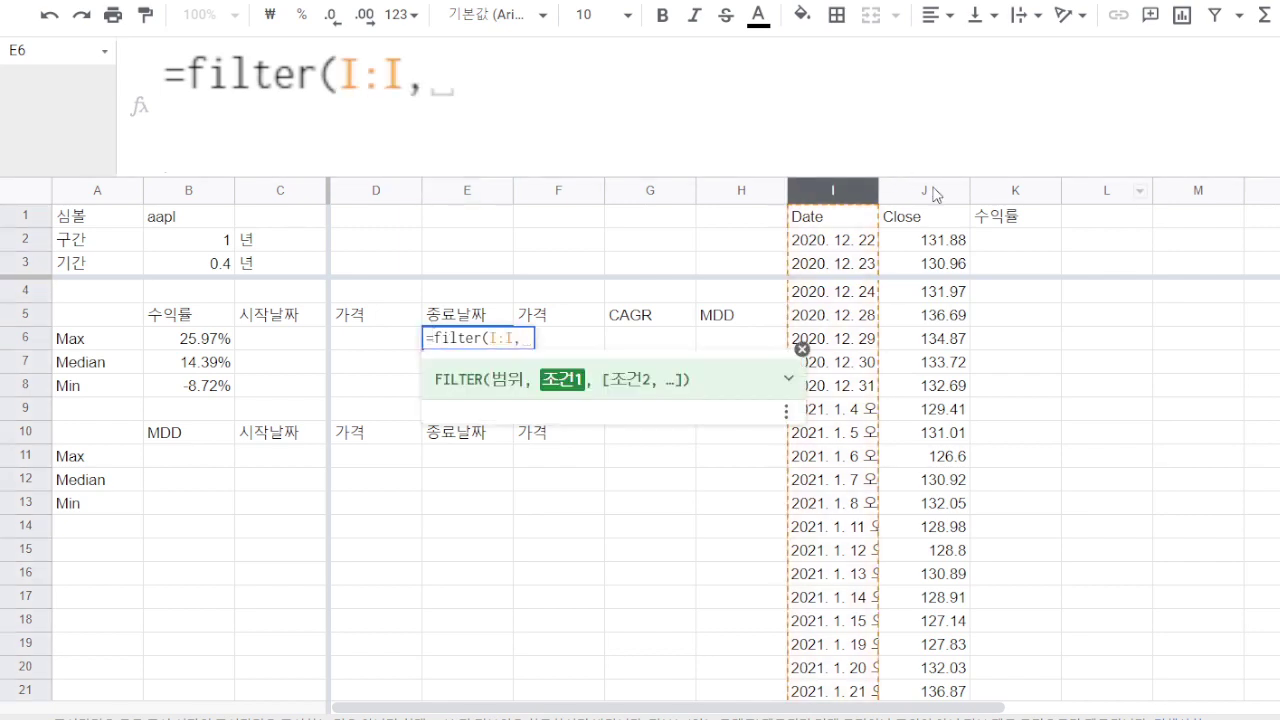
{"action": "left_click", "coordinate": [1015, 190]}
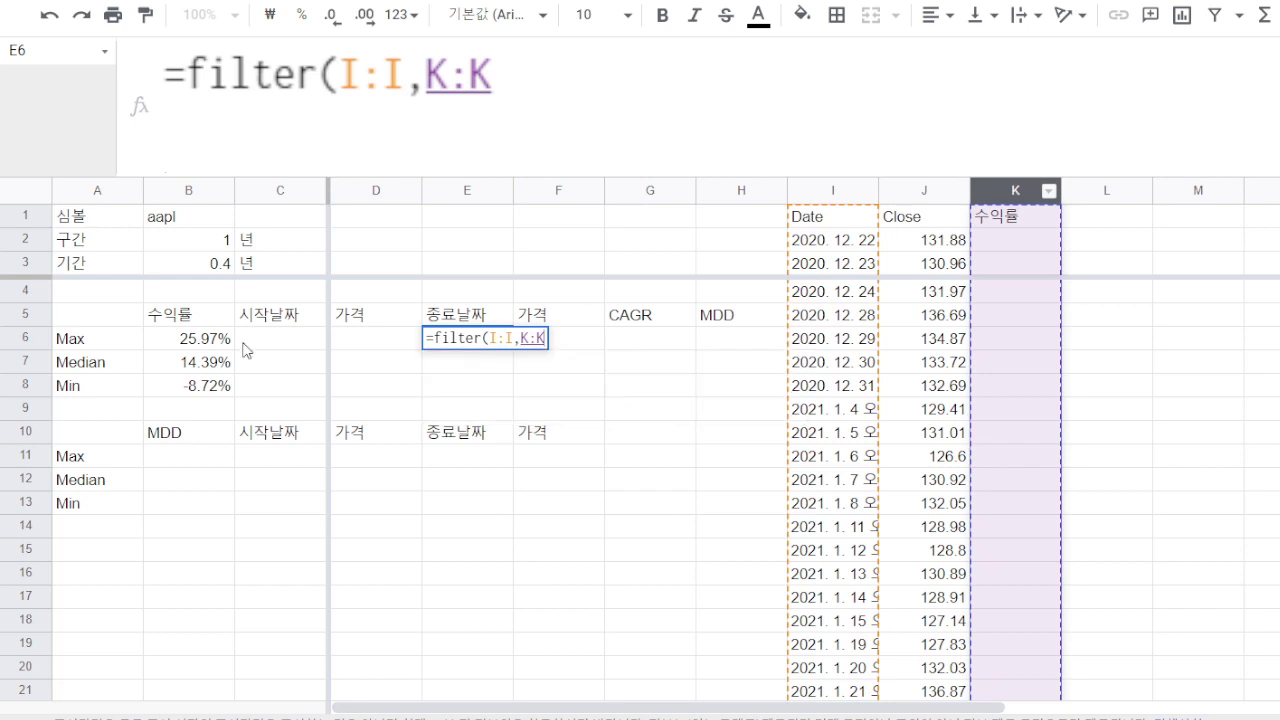
{"action": "type", "text": "="}
{"action": "left_click", "coordinate": [197, 345]}
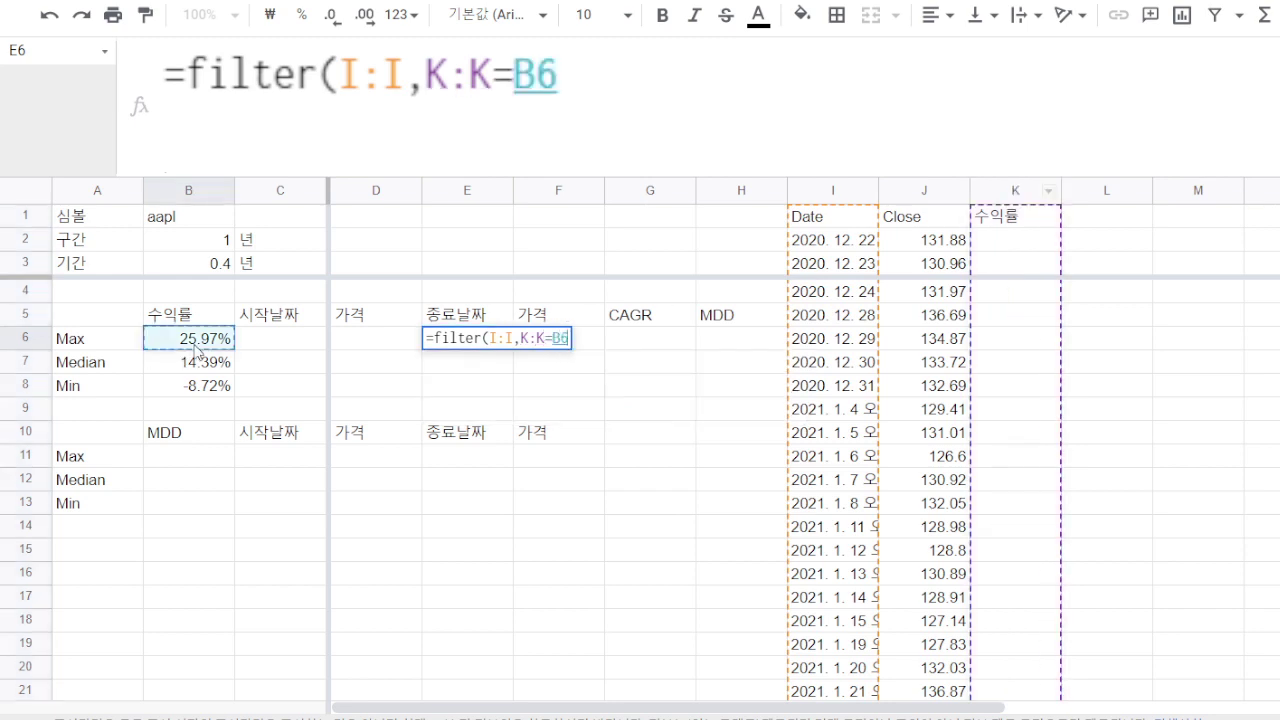
{"action": "key", "text": "Return"}
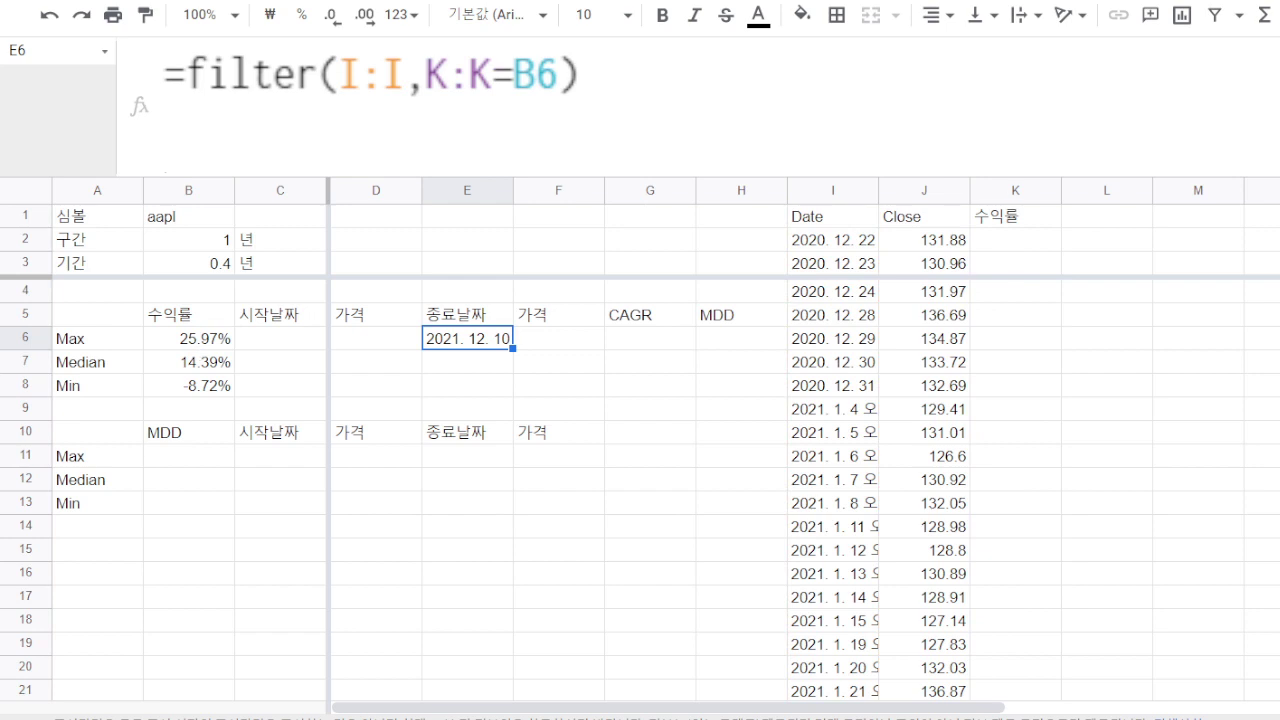
- Wrap the E6 filter formula in max so it reads =max(filter(I:I,K:K=B6))
{"action": "left_click", "coordinate": [185, 76]}
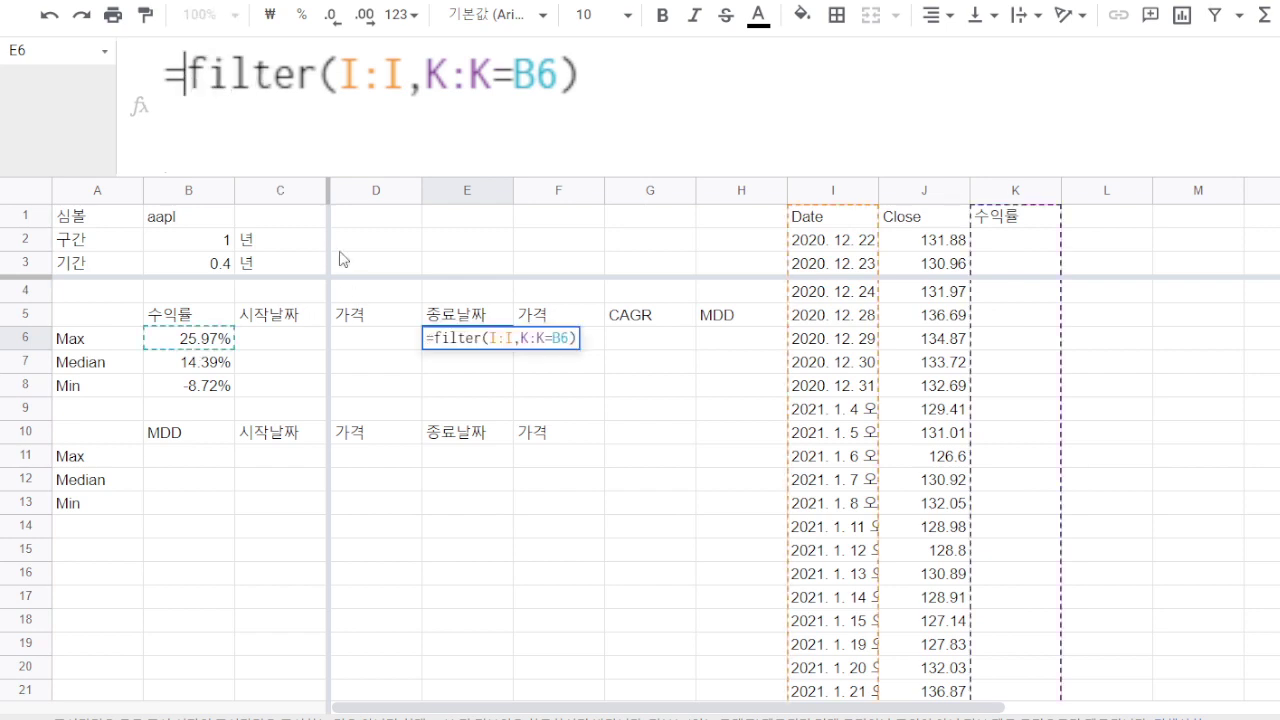
{"action": "type", "text": "max"}
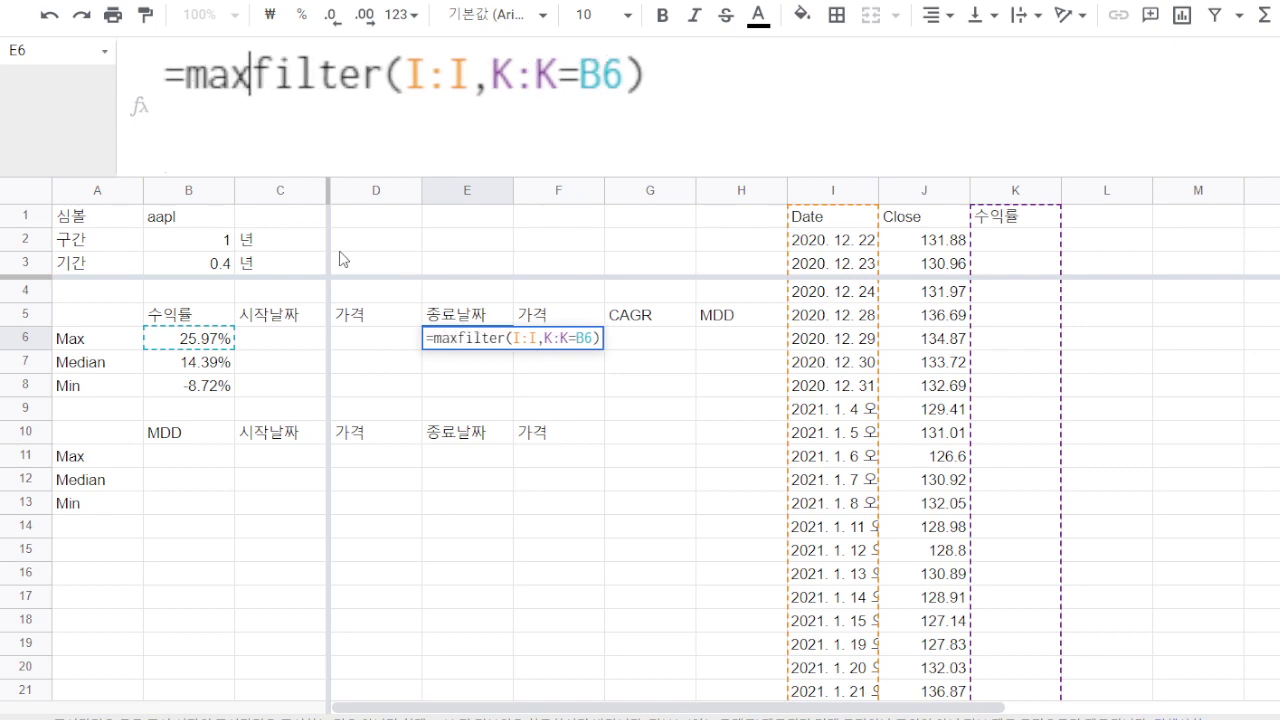
{"action": "type", "text": "("}
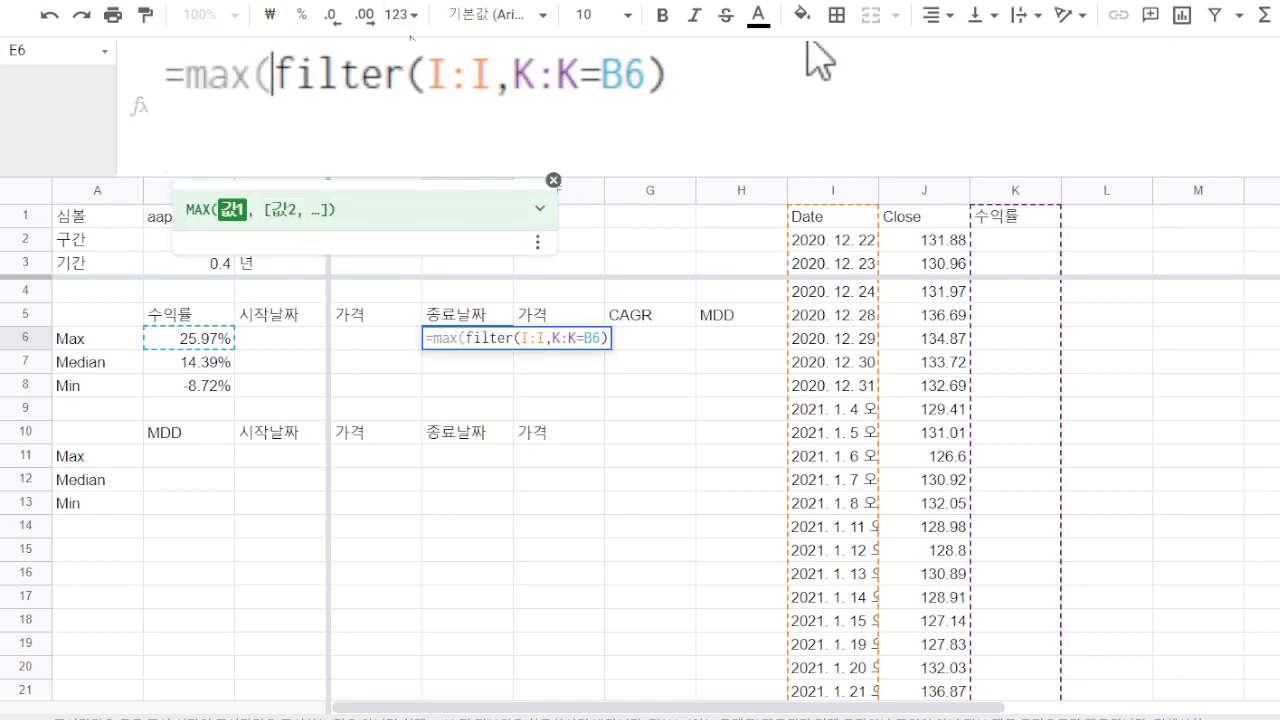
{"action": "left_click", "coordinate": [815, 60]}
{"action": "type", "text": ")"}
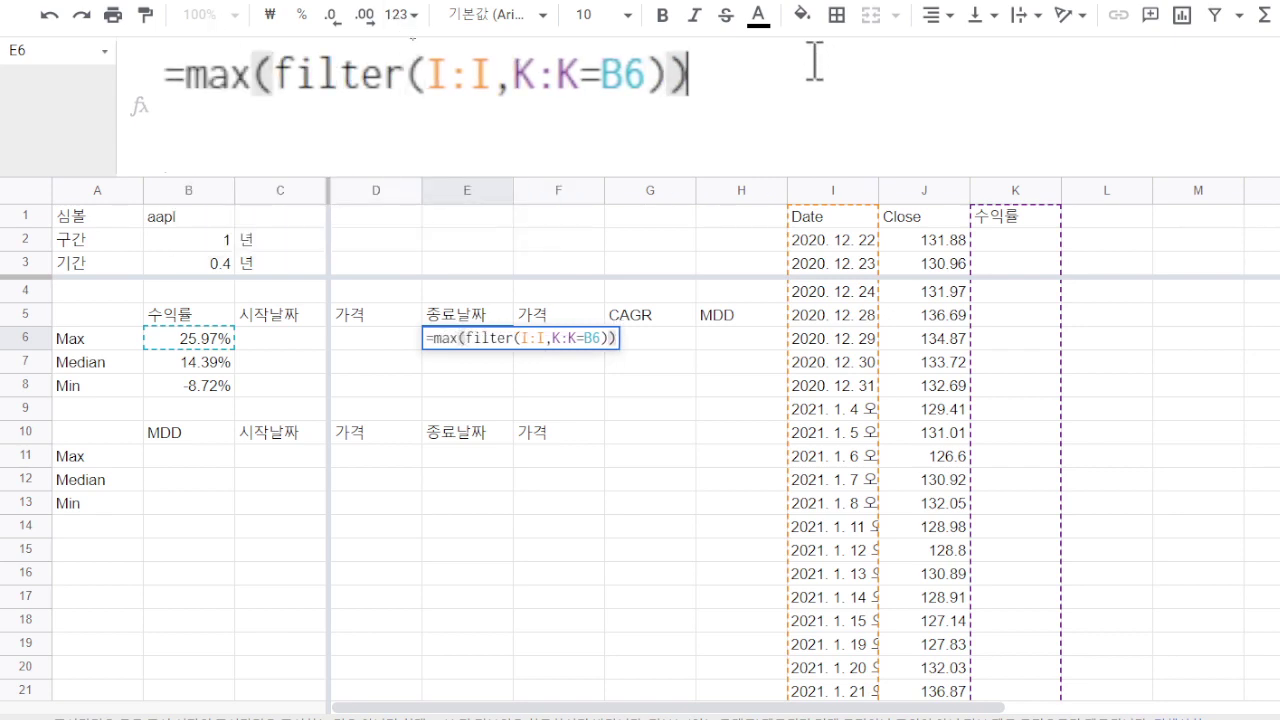
{"action": "key", "text": "Return"}
- Copy the end date formula from E6 into E8 for the Min row
{"action": "left_click", "coordinate": [476, 340]}
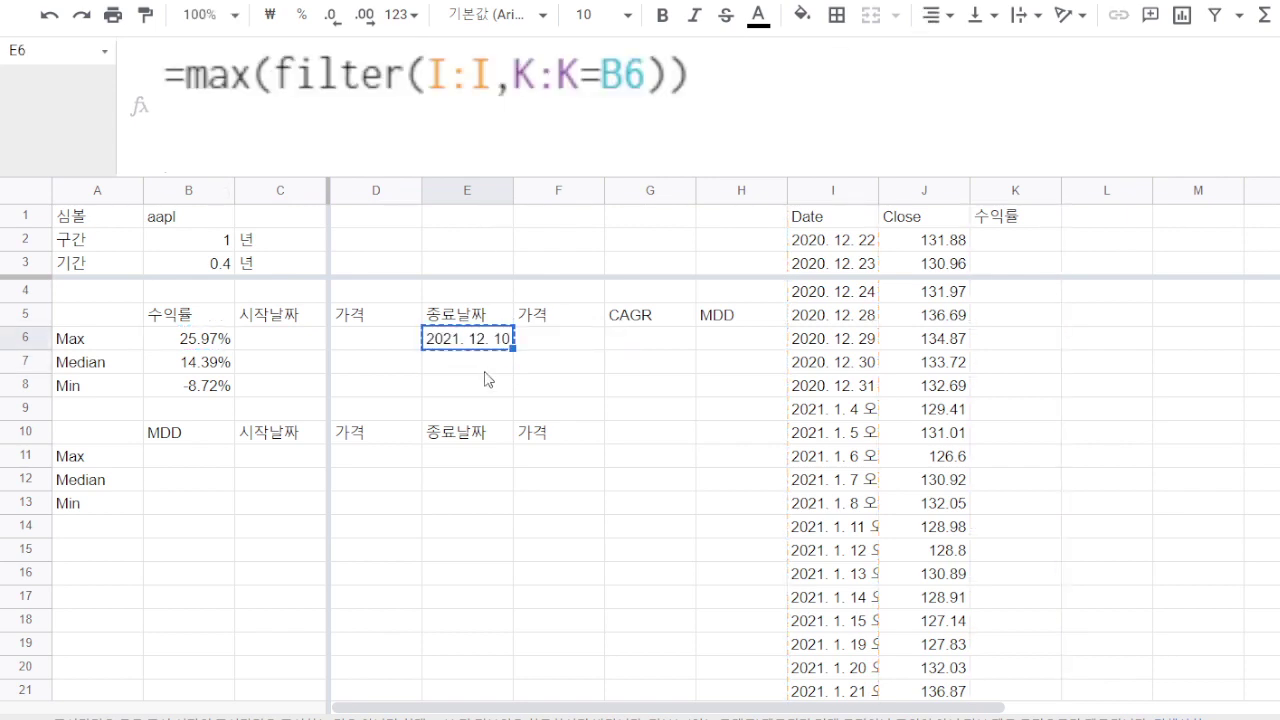
{"action": "key", "text": "ctrl+c"}
{"action": "left_click", "coordinate": [464, 386]}
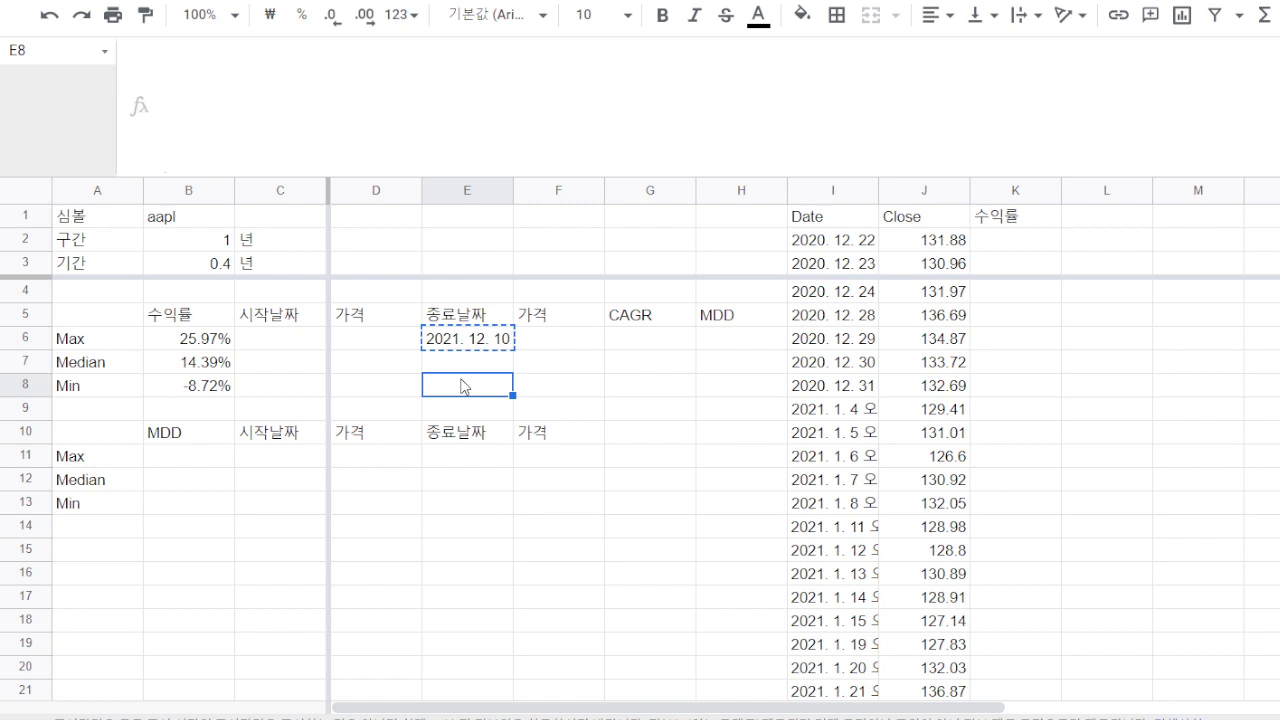
{"action": "key", "text": "ctrl+v"}
- Look up the end price for the Max row in F6 with =sumif(I:I,E6,J:J)
{"action": "left_click", "coordinate": [543, 343]}
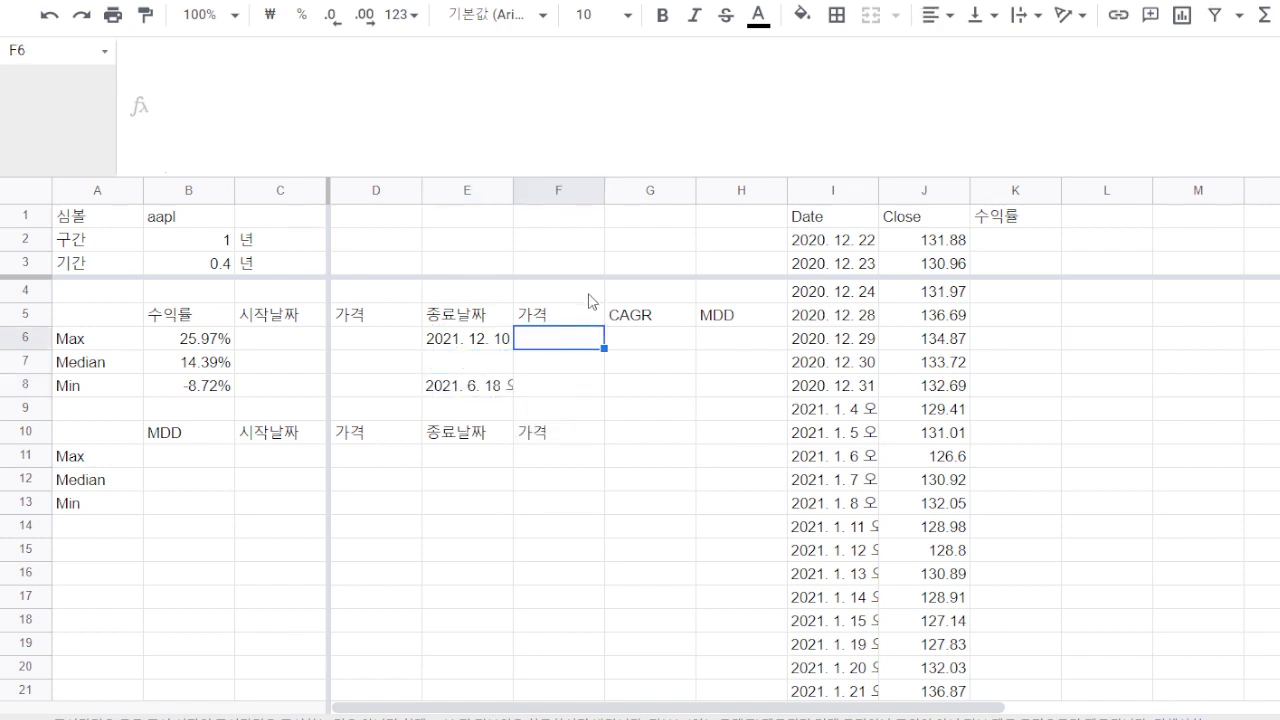
{"action": "type", "text": "=sumif"}
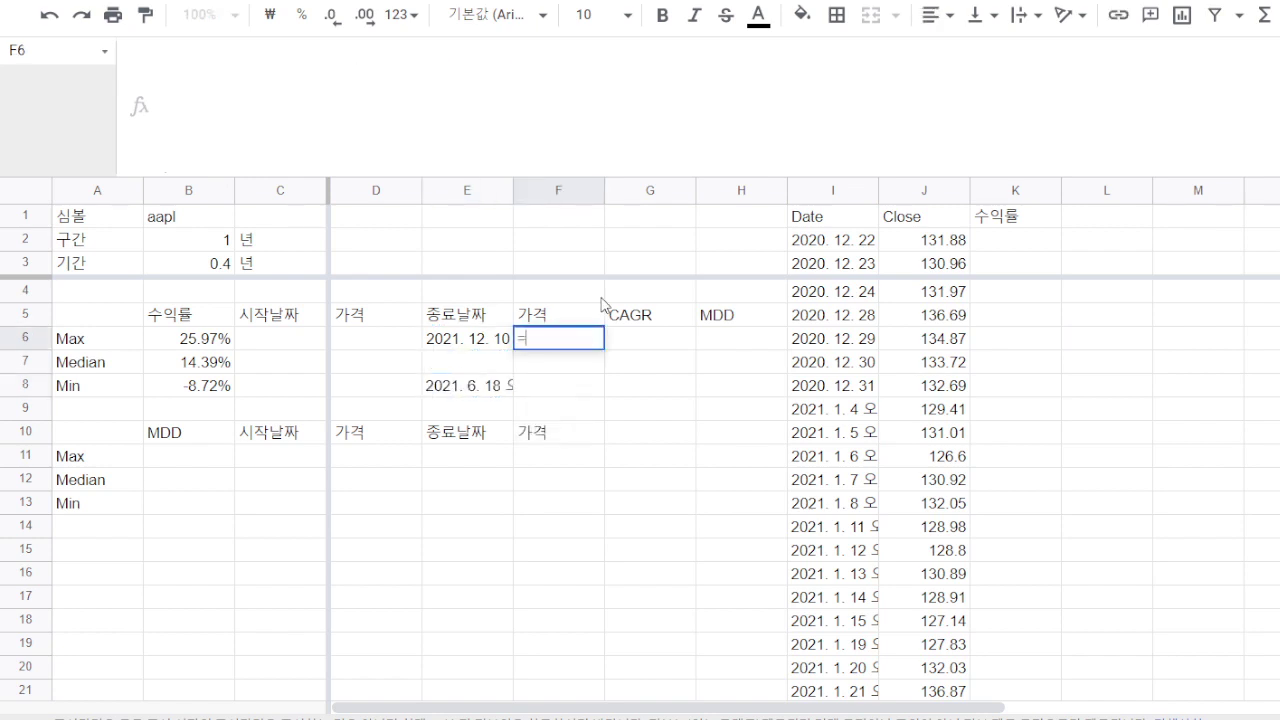
{"action": "type", "text": "("}
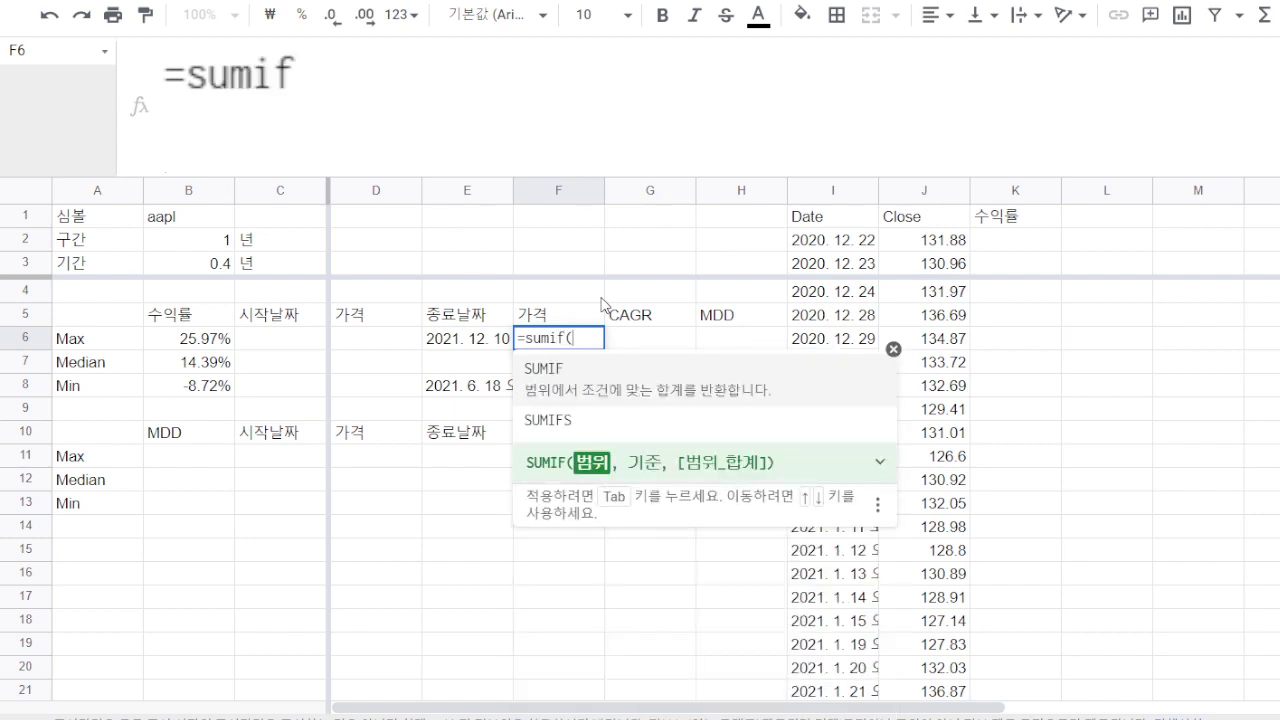
{"action": "left_click", "coordinate": [835, 190]}
{"action": "type", "text": ","}
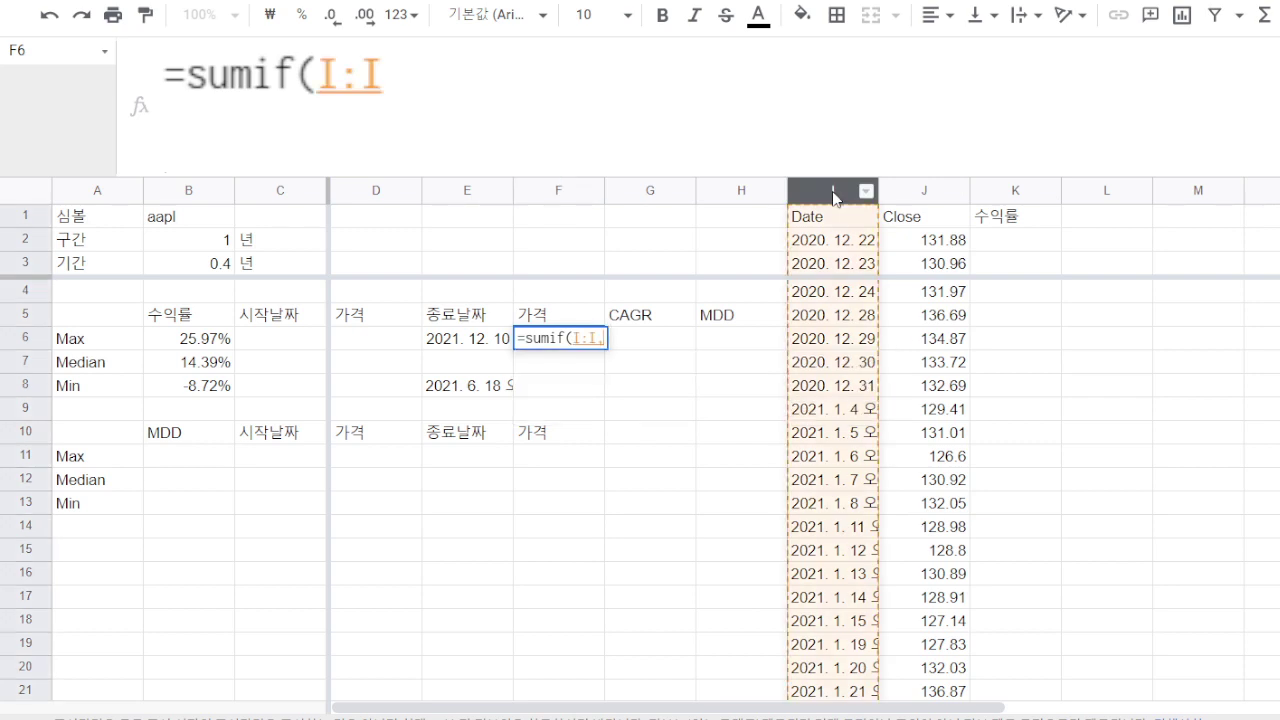
{"action": "left_click", "coordinate": [462, 343]}
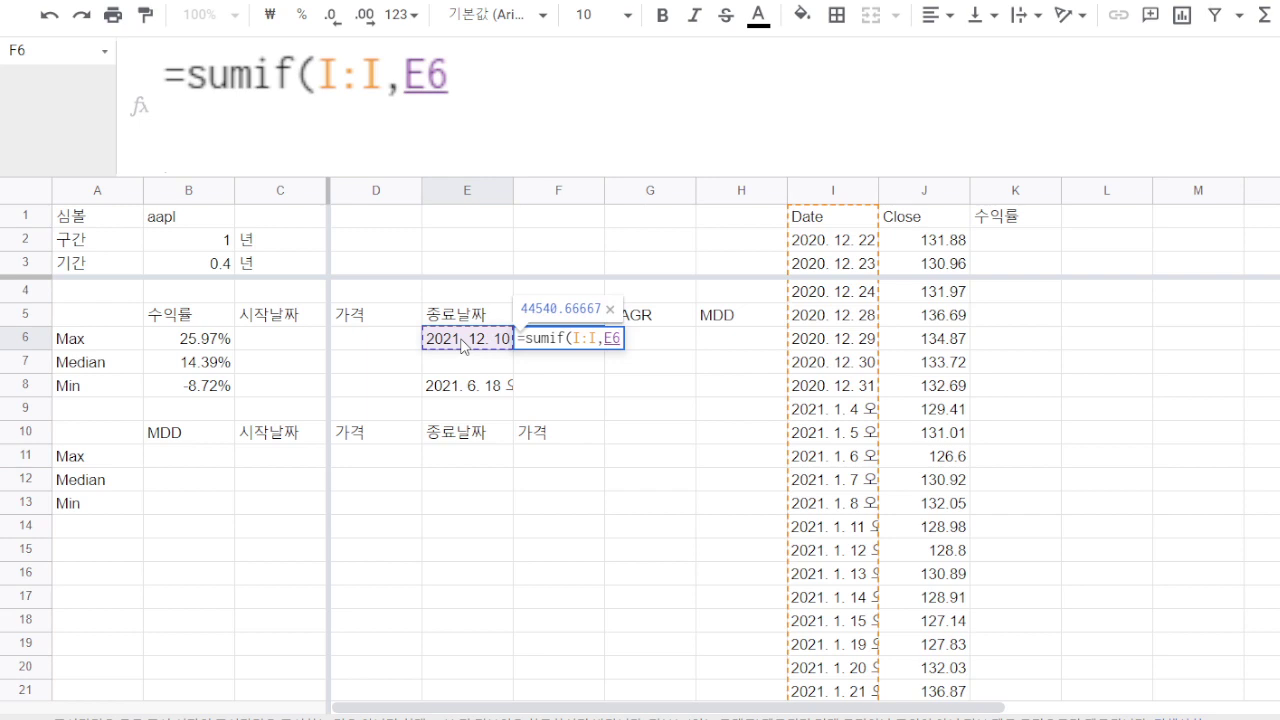
{"action": "type", "text": ","}
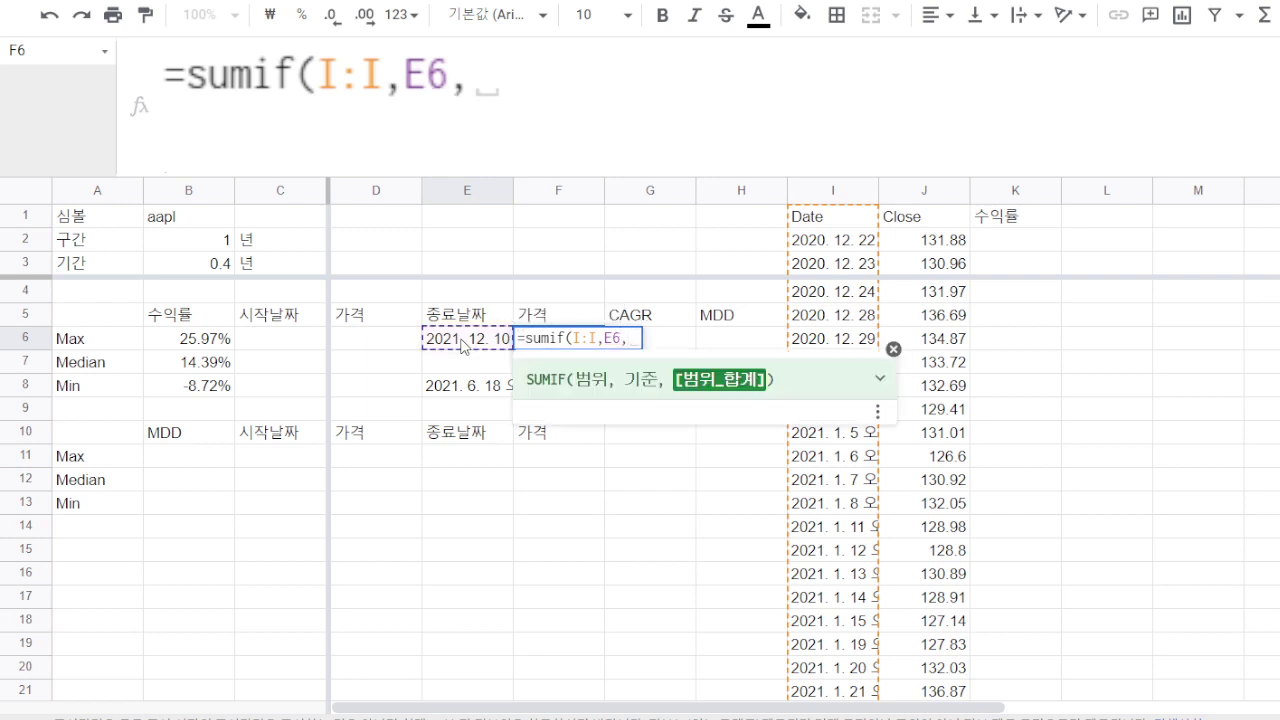
{"action": "left_click", "coordinate": [924, 190]}
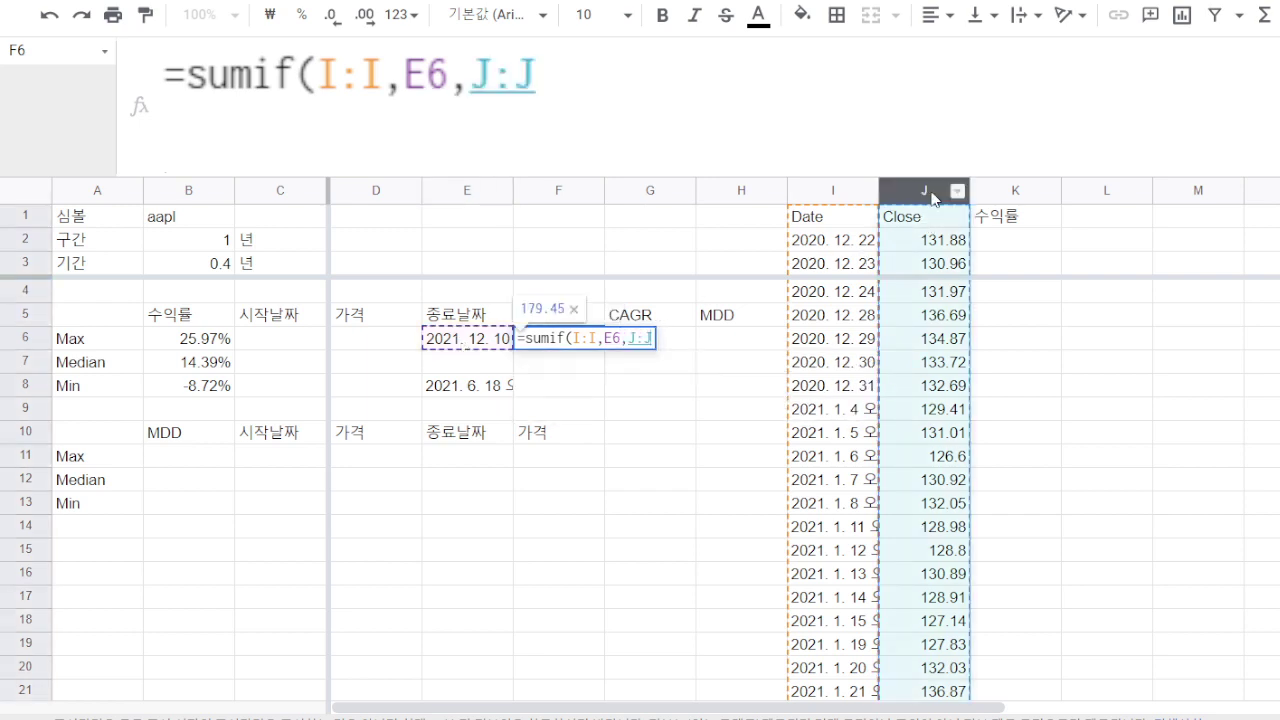
{"action": "key", "text": "Return"}
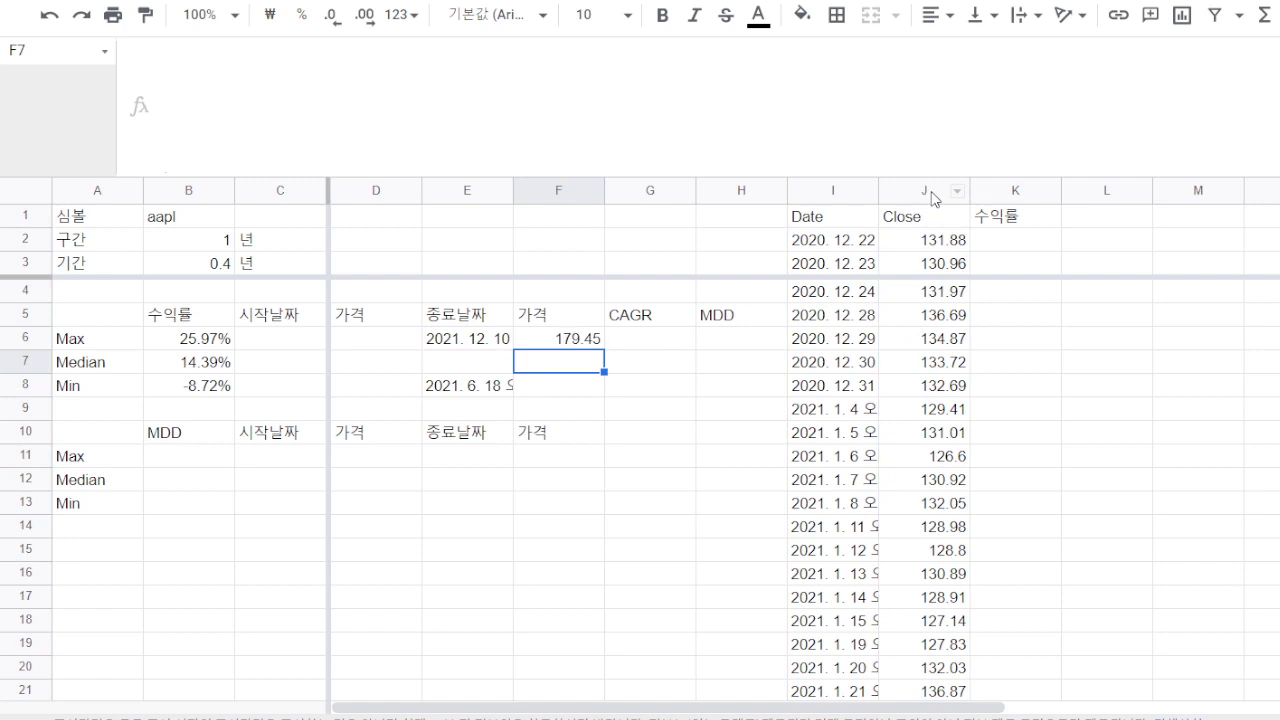
- Copy the end price formula from F6 into F8 for the Min row
{"action": "left_click", "coordinate": [567, 344]}
{"action": "key", "text": "ctrl+c"}
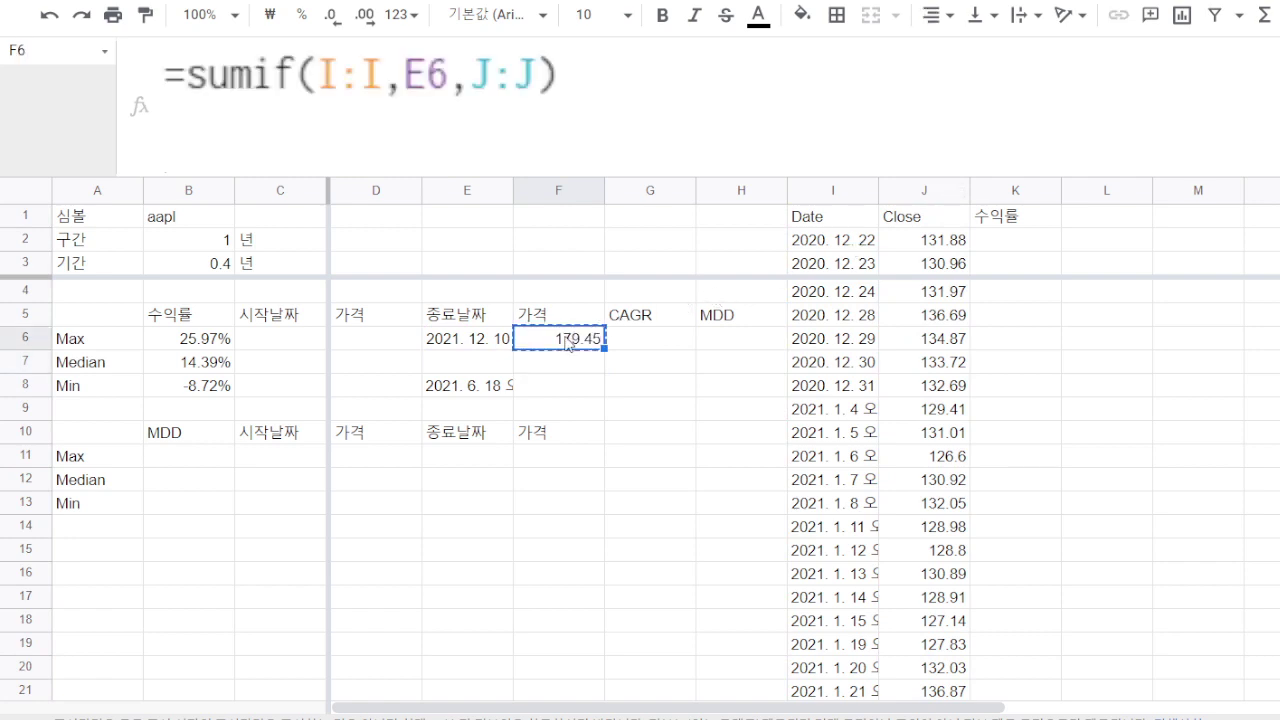
{"action": "left_click", "coordinate": [553, 391]}
{"action": "key", "text": "ctrl+v"}
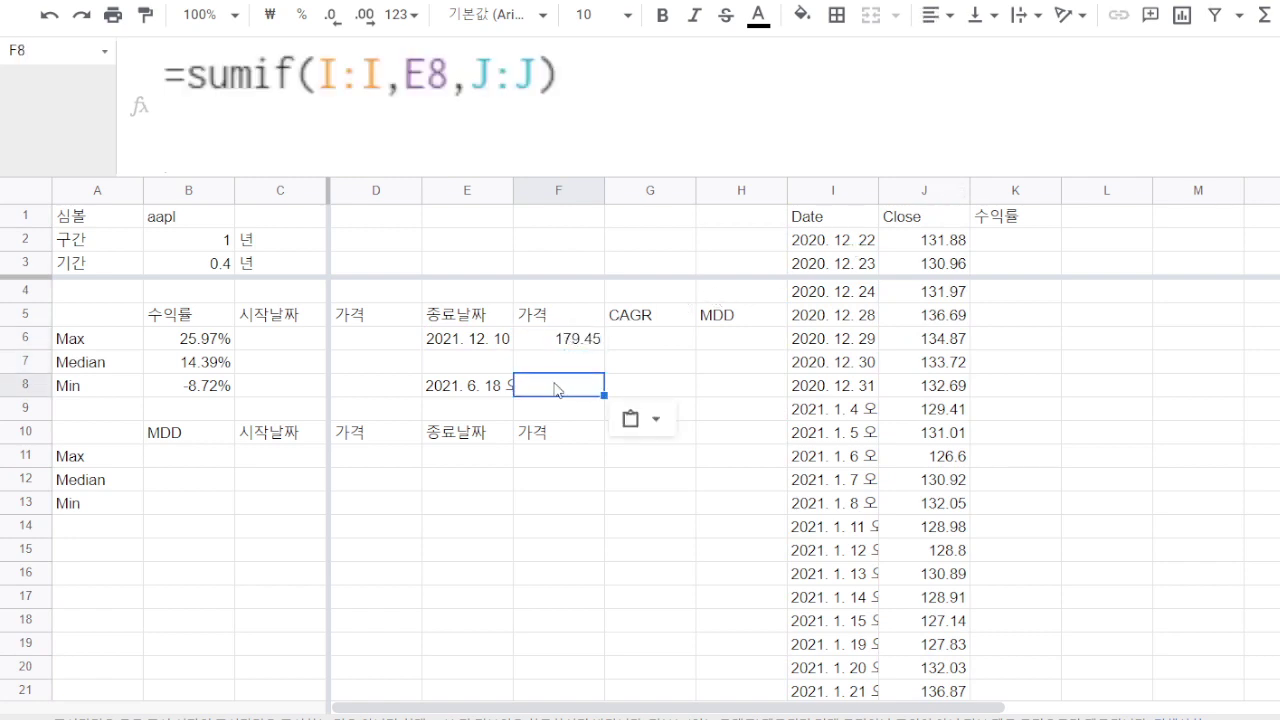
- Calculate the Max row's start date in C6 with =E6-365*$B$3, keeping the period cell reference absolute
{"action": "left_click", "coordinate": [295, 340]}
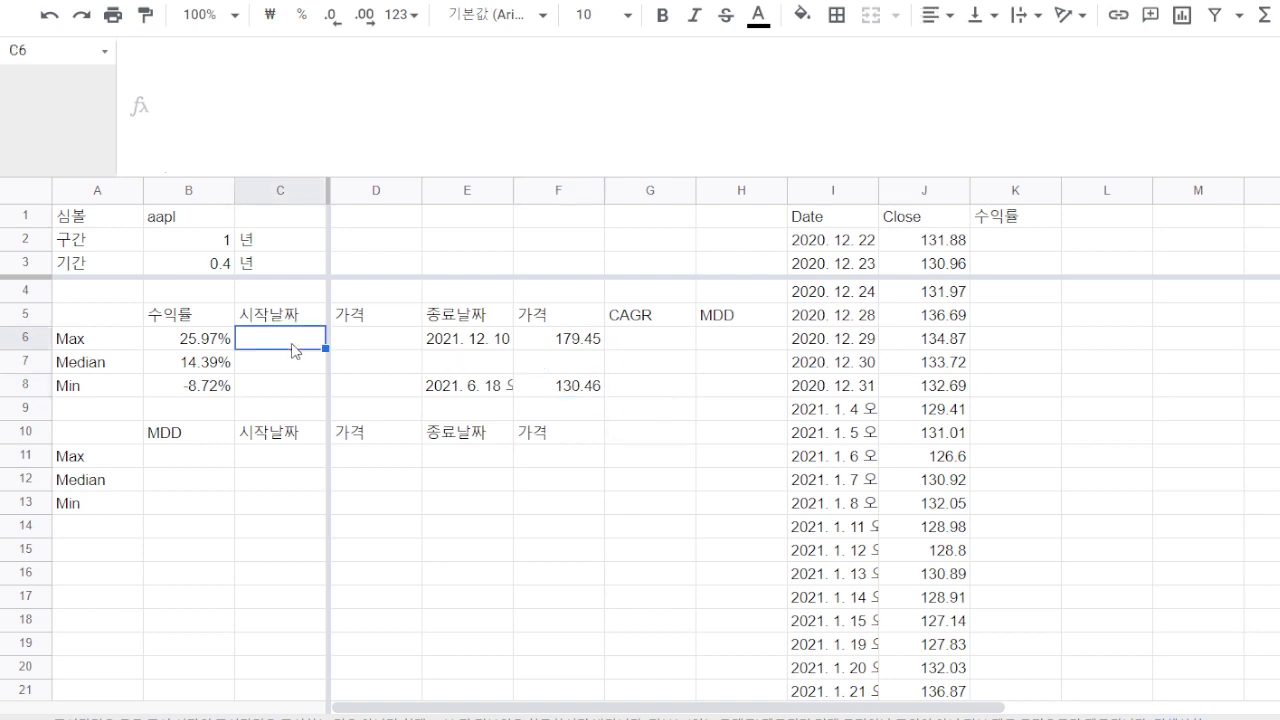
{"action": "type", "text": "="}
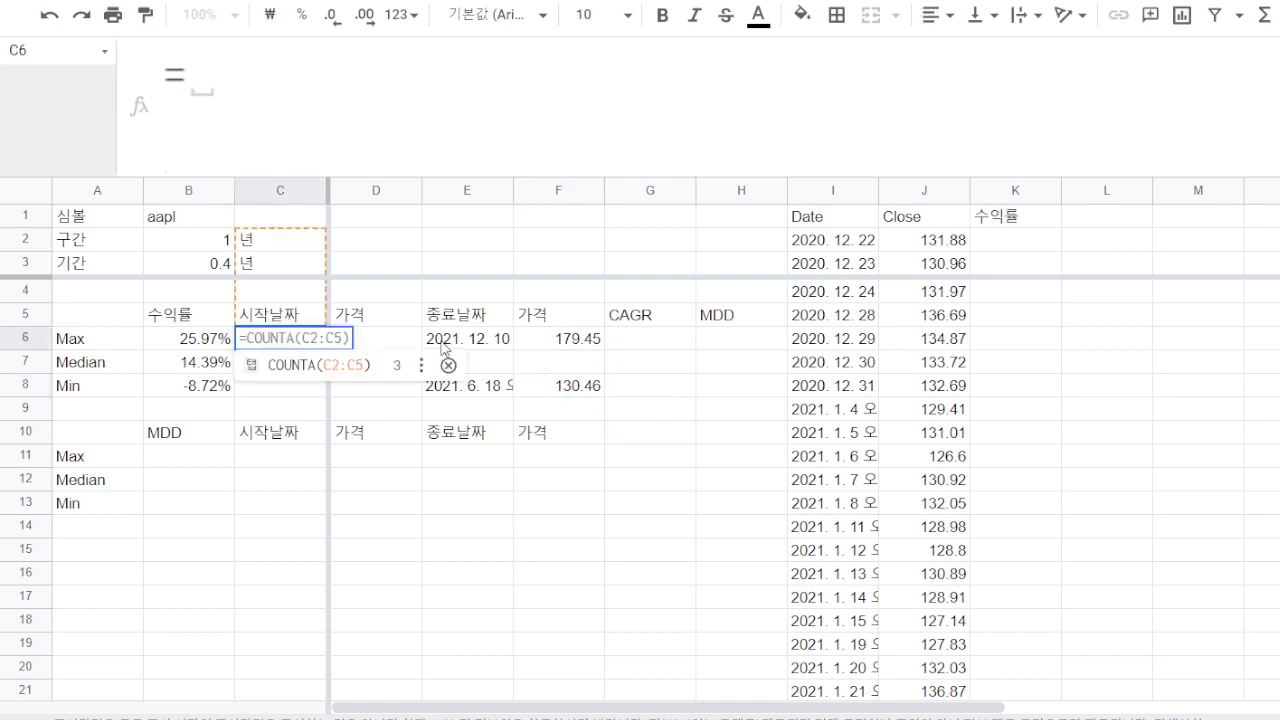
{"action": "left_click", "coordinate": [441, 340]}
{"action": "type", "text": "-"}
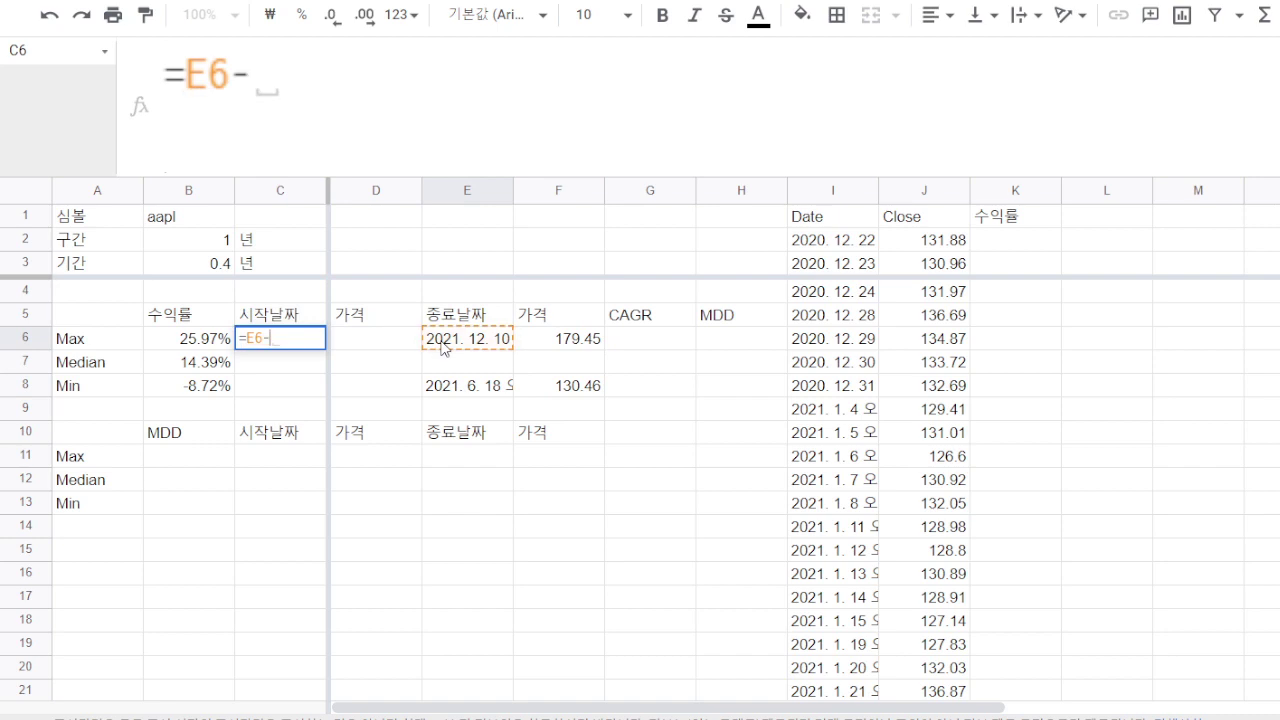
{"action": "type", "text": "365*"}
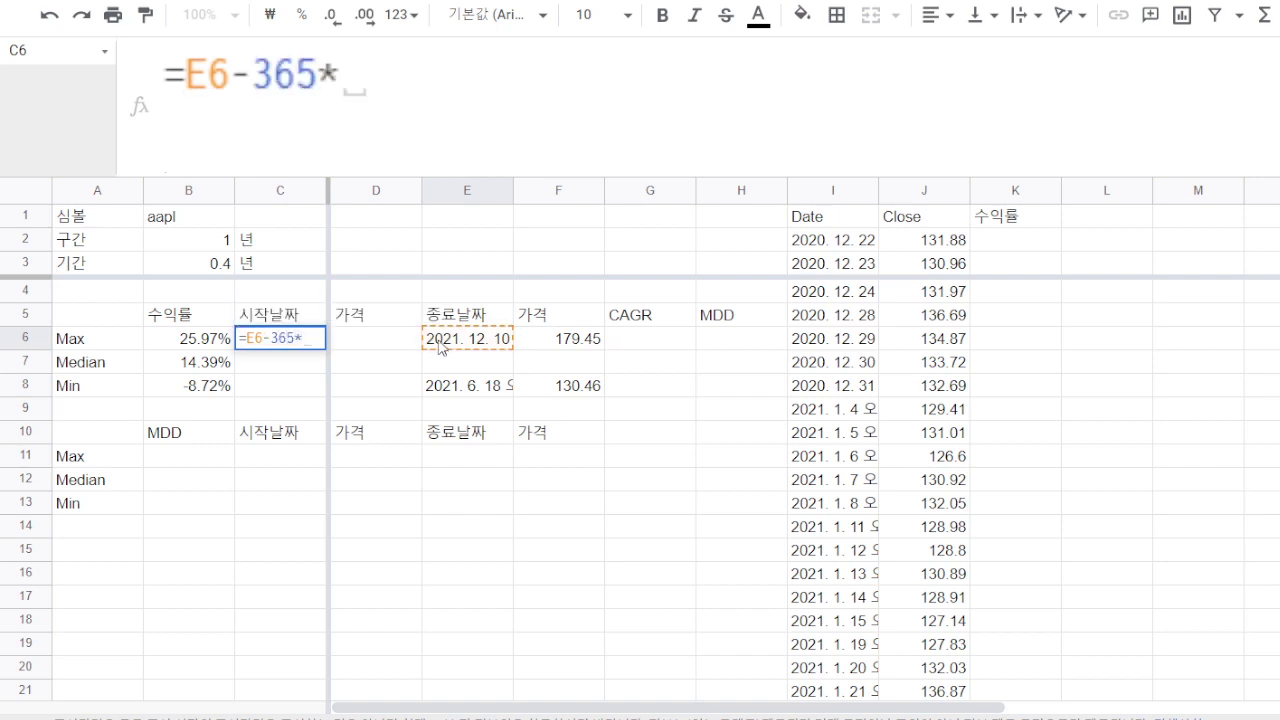
{"action": "left_click", "coordinate": [200, 268]}
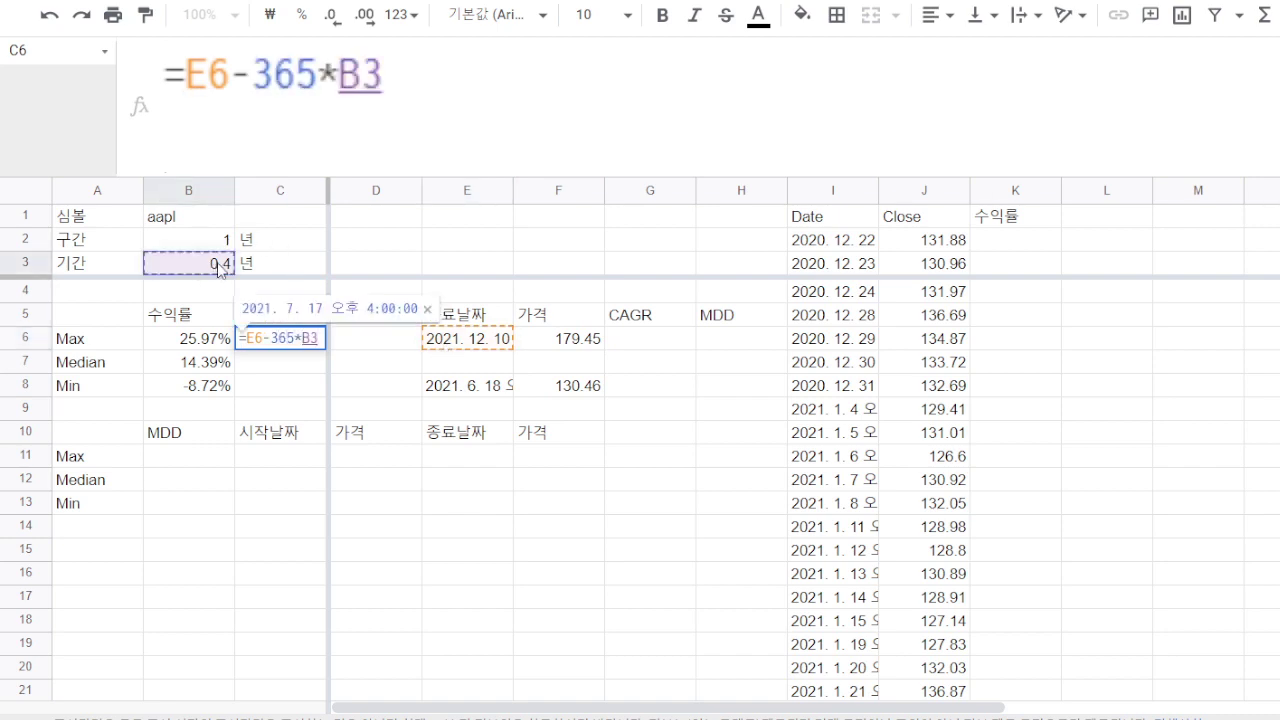
{"action": "key", "text": "F4"}
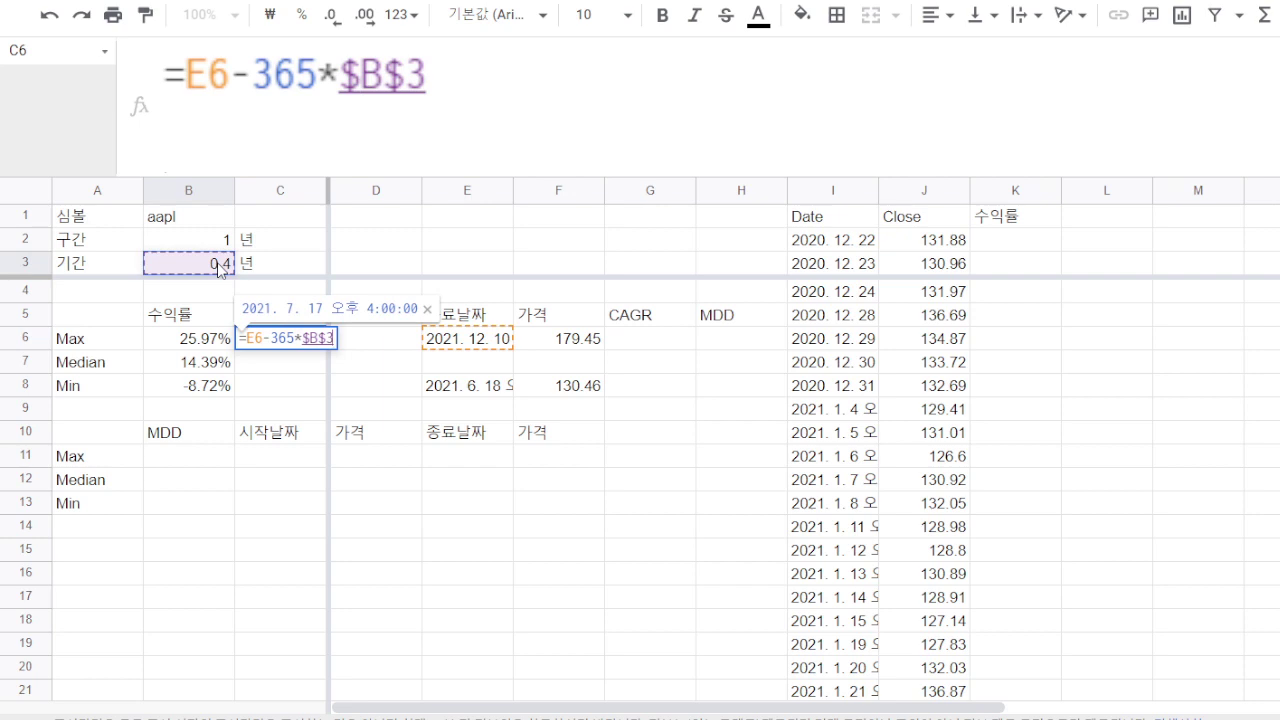
{"action": "key", "text": "Return"}
- Copy the start date formula from C6 into C8 for the Min row
{"action": "key", "text": "Up"}
{"action": "key", "text": "ctrl+c"}
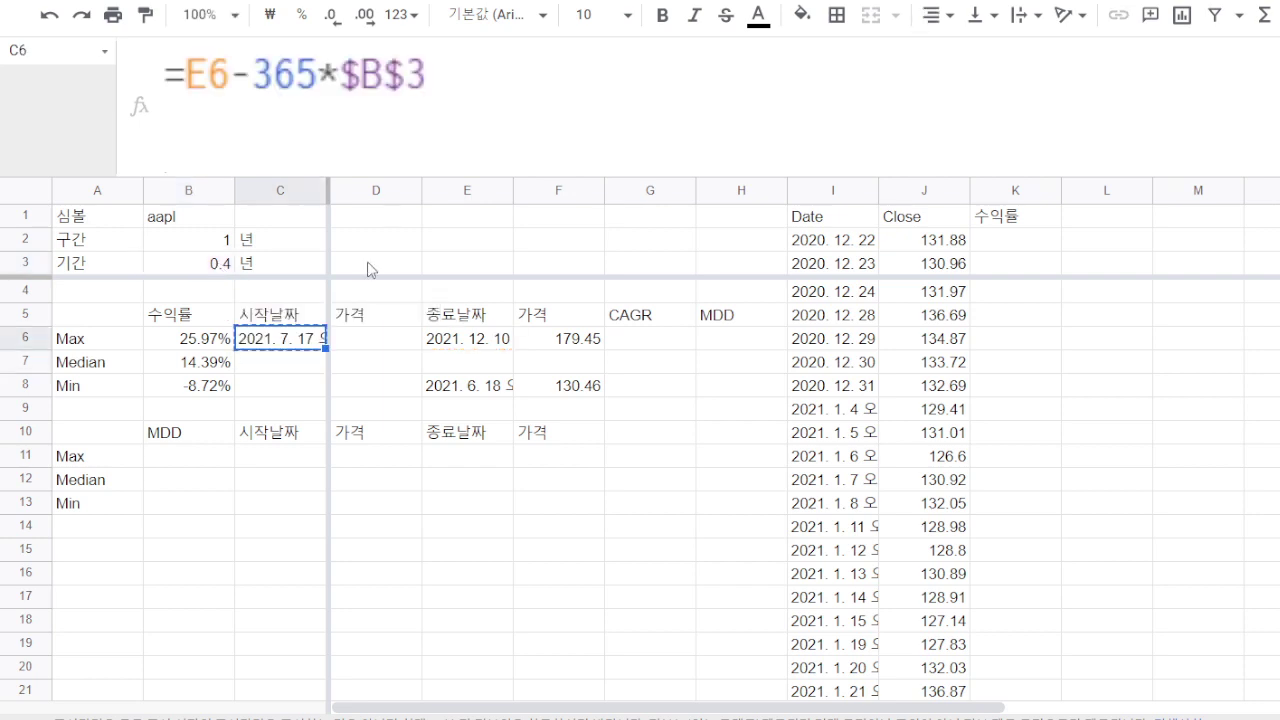
{"action": "left_click", "coordinate": [288, 388]}
{"action": "key", "text": "ctrl+v"}
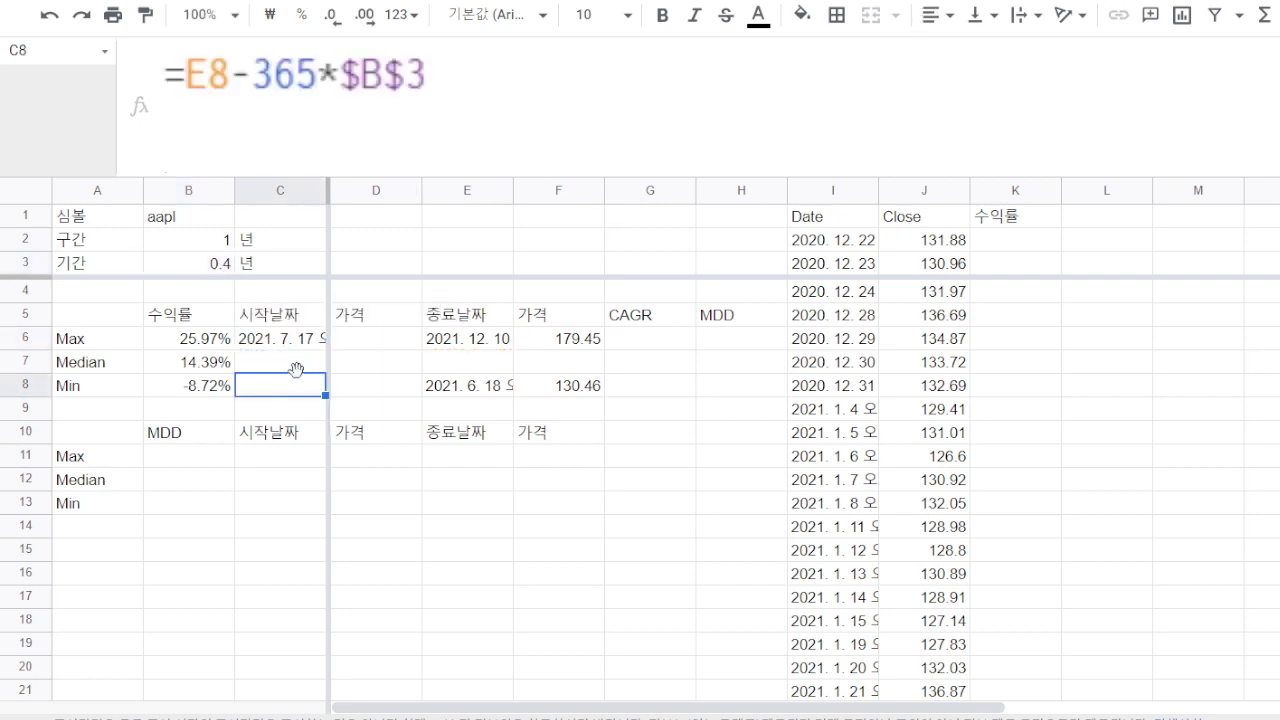
- Write =GOOGLEFINANCE($B$1,"price",C6,10) in D6 to fetch prices from the Max row's start date
{"action": "left_click", "coordinate": [360, 338]}
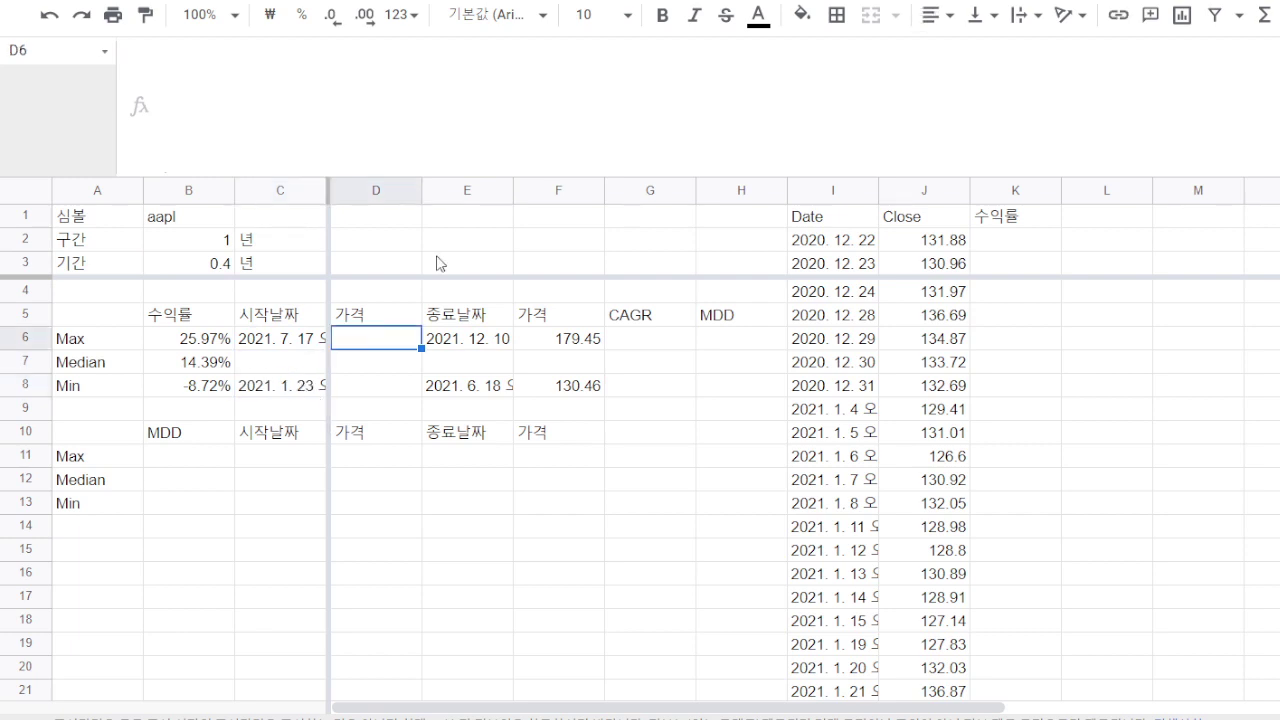
{"action": "type", "text": "ㅋgo"}
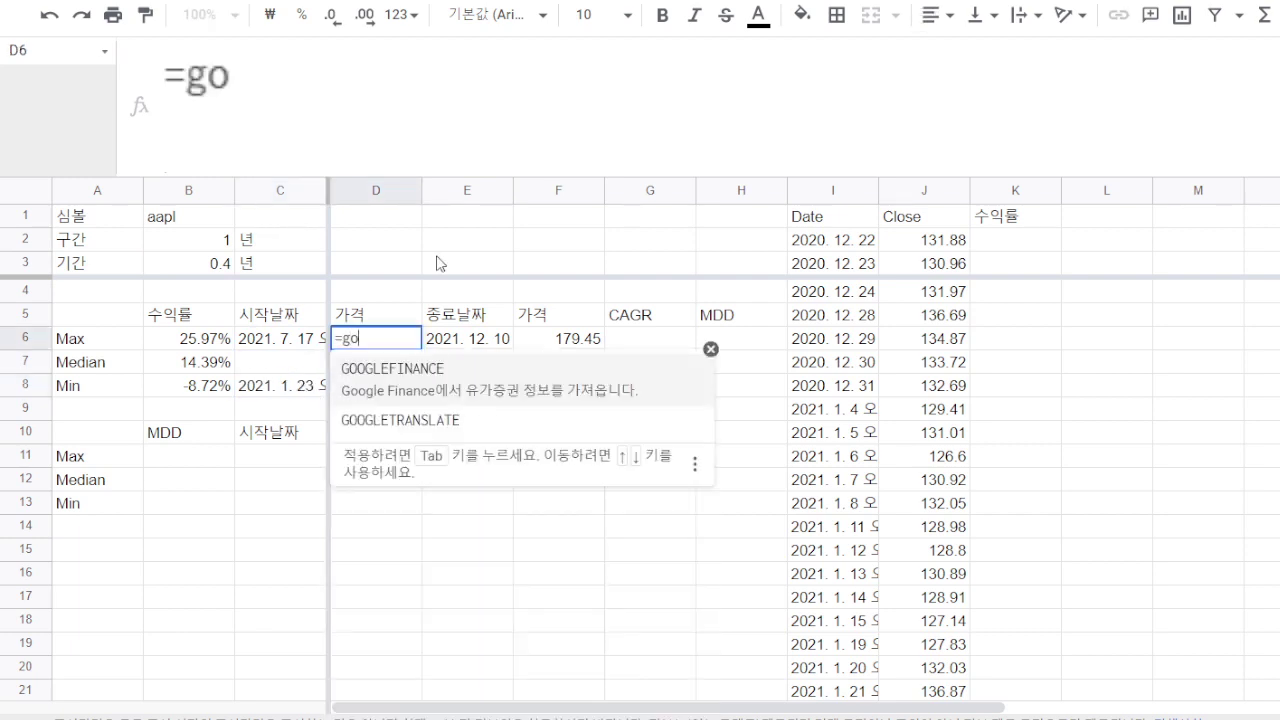
{"action": "key", "text": "Tab"}
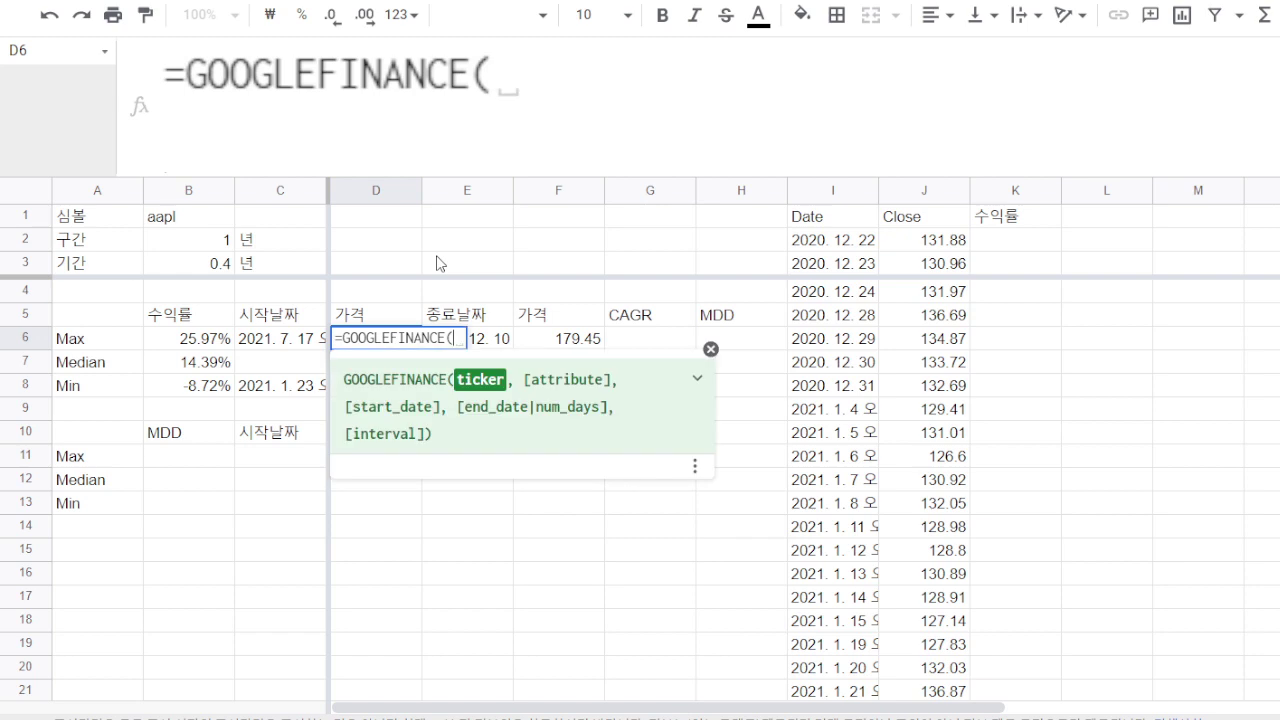
{"action": "left_click", "coordinate": [188, 218]}
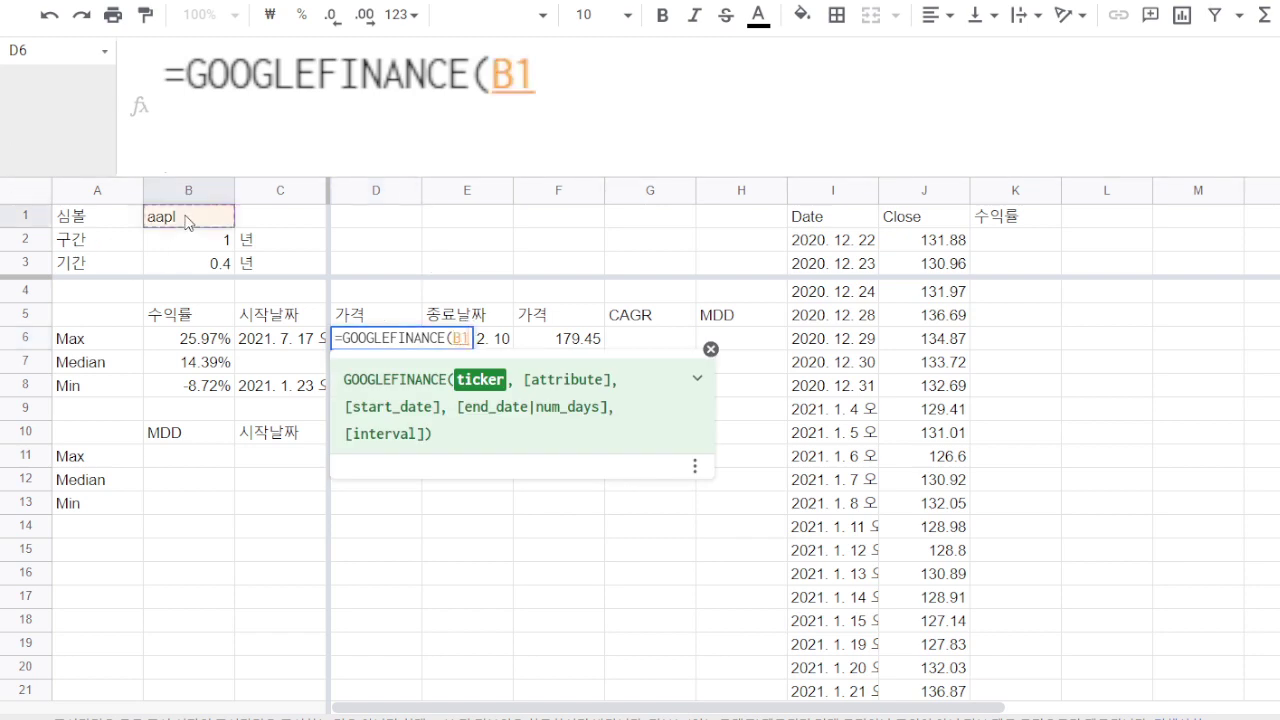
{"action": "key", "text": "F4"}
{"action": "type", "text": ","}
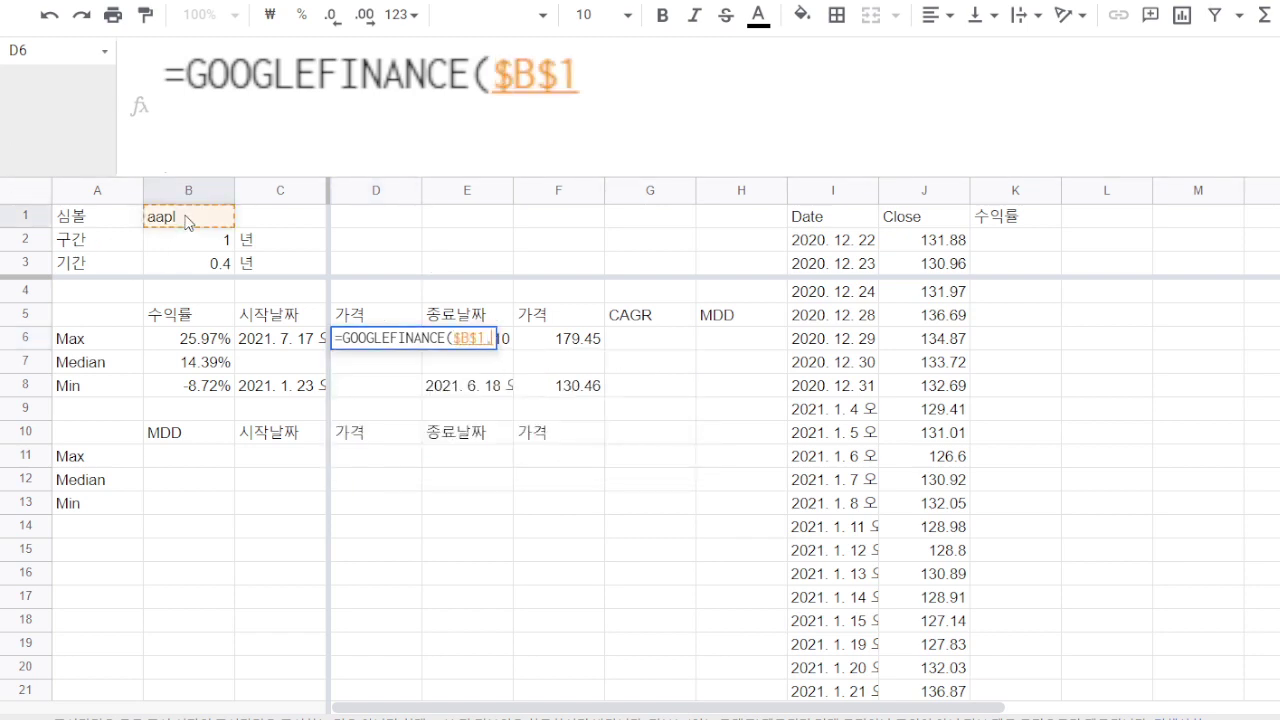
{"action": "type", "text": "\"p"}
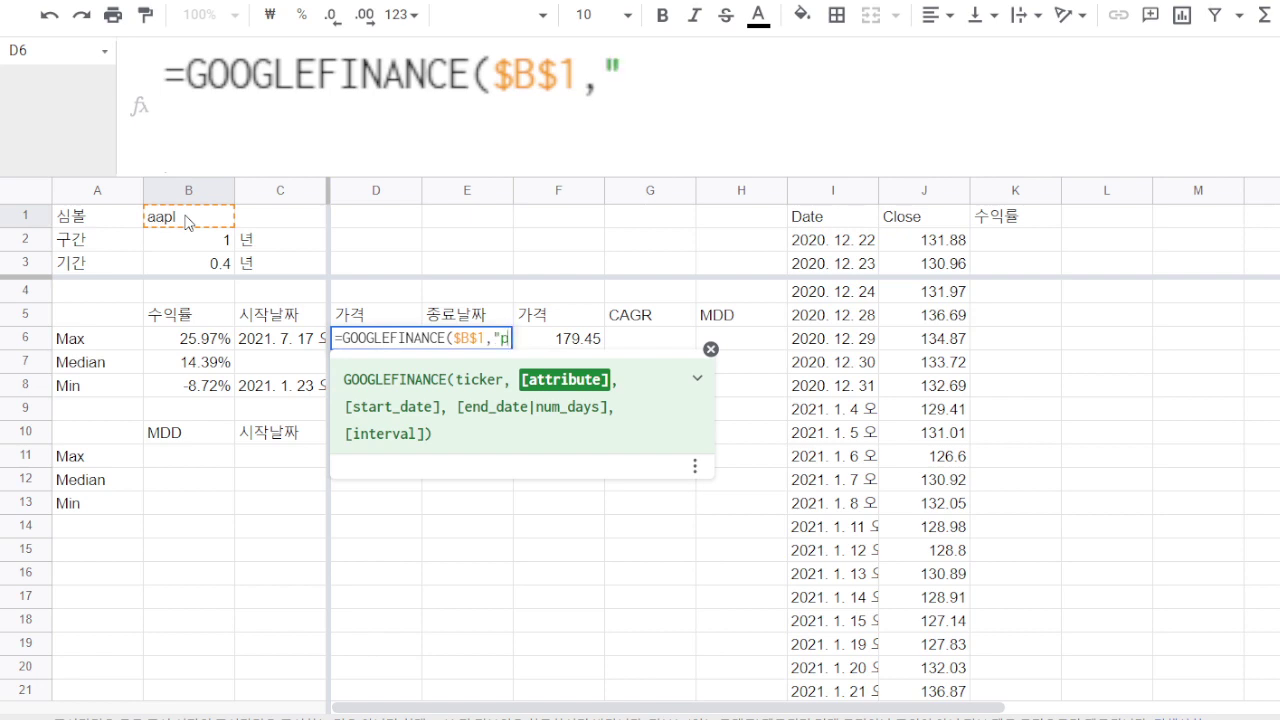
{"action": "type", "text": "rice"}
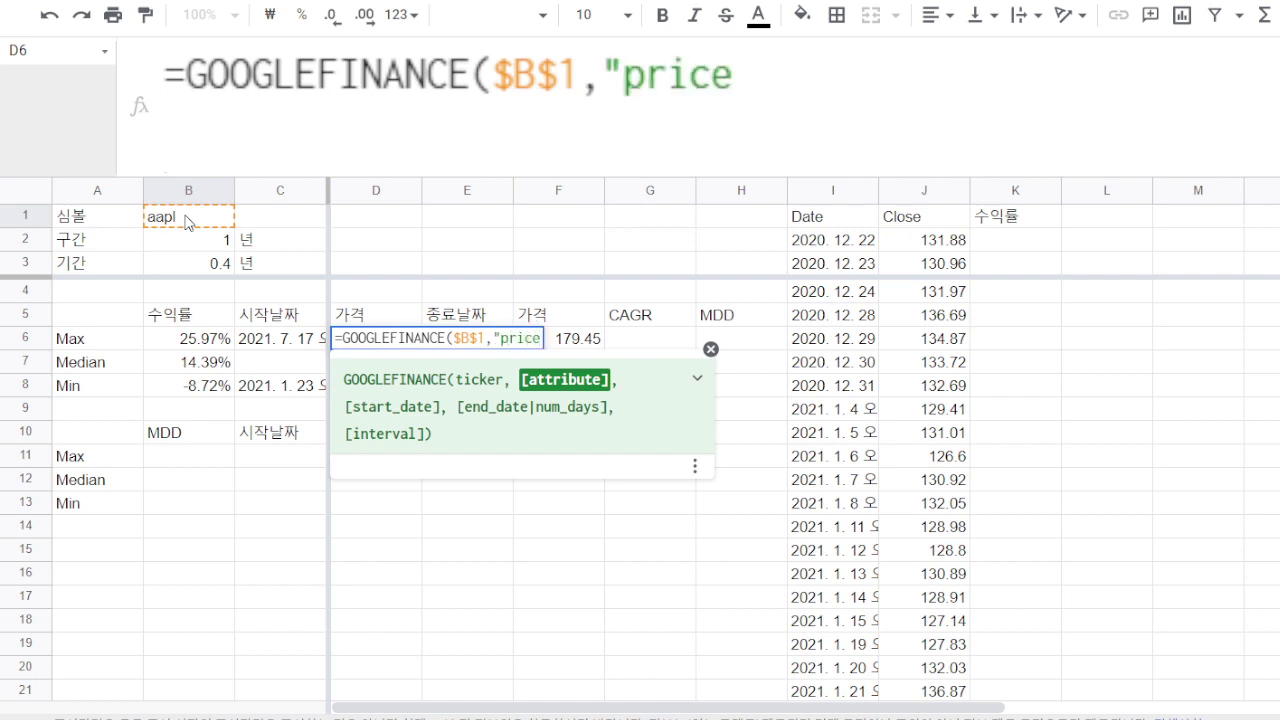
{"action": "type", "text": "\","}
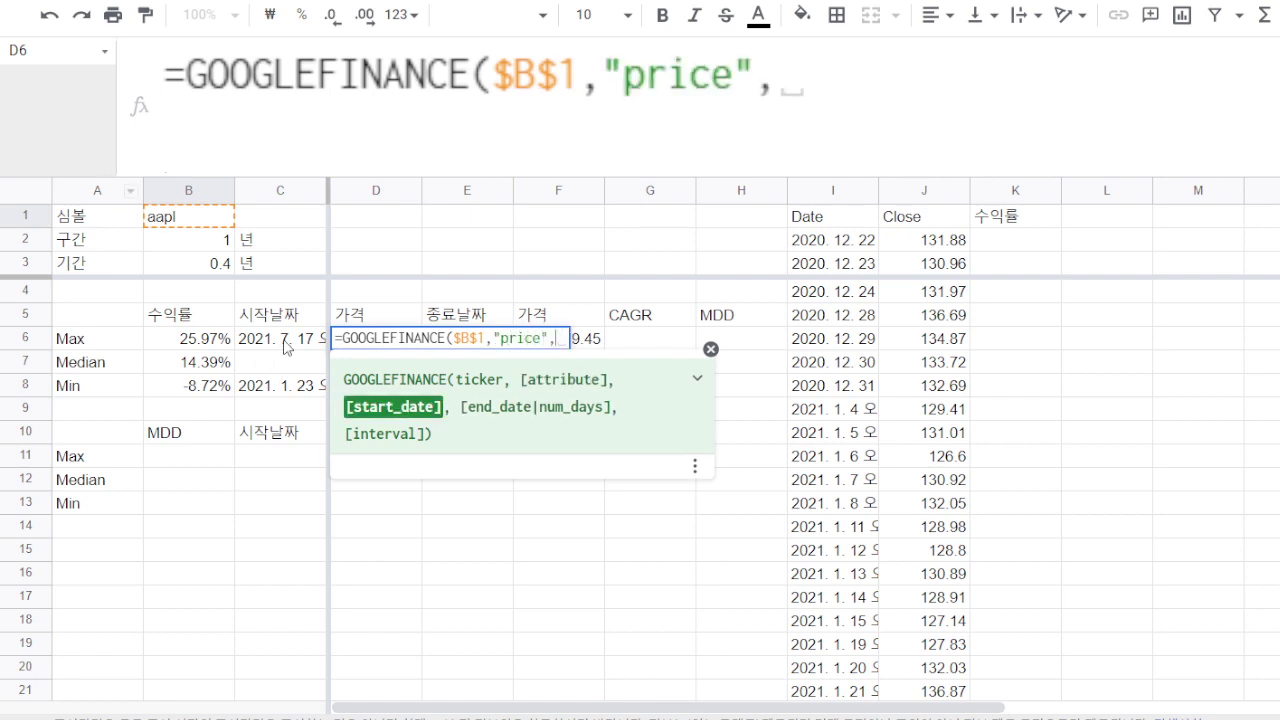
{"action": "left_click", "coordinate": [287, 346]}
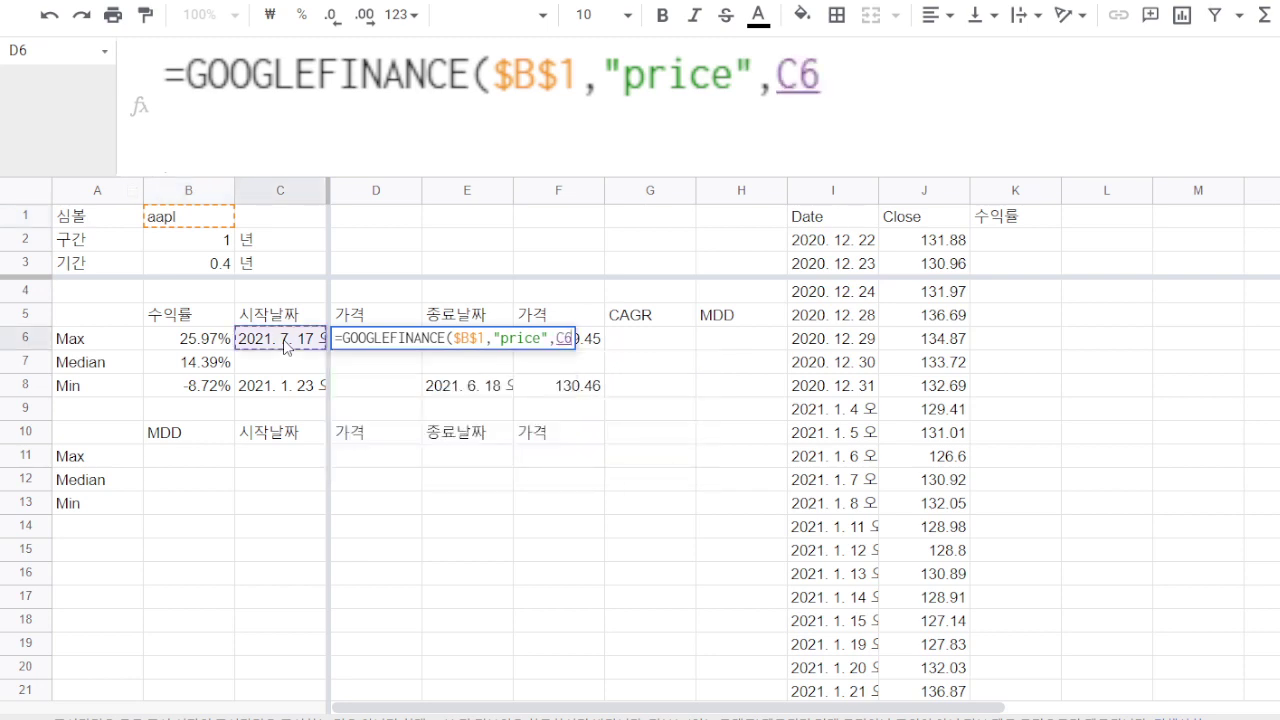
{"action": "type", "text": ",10"}
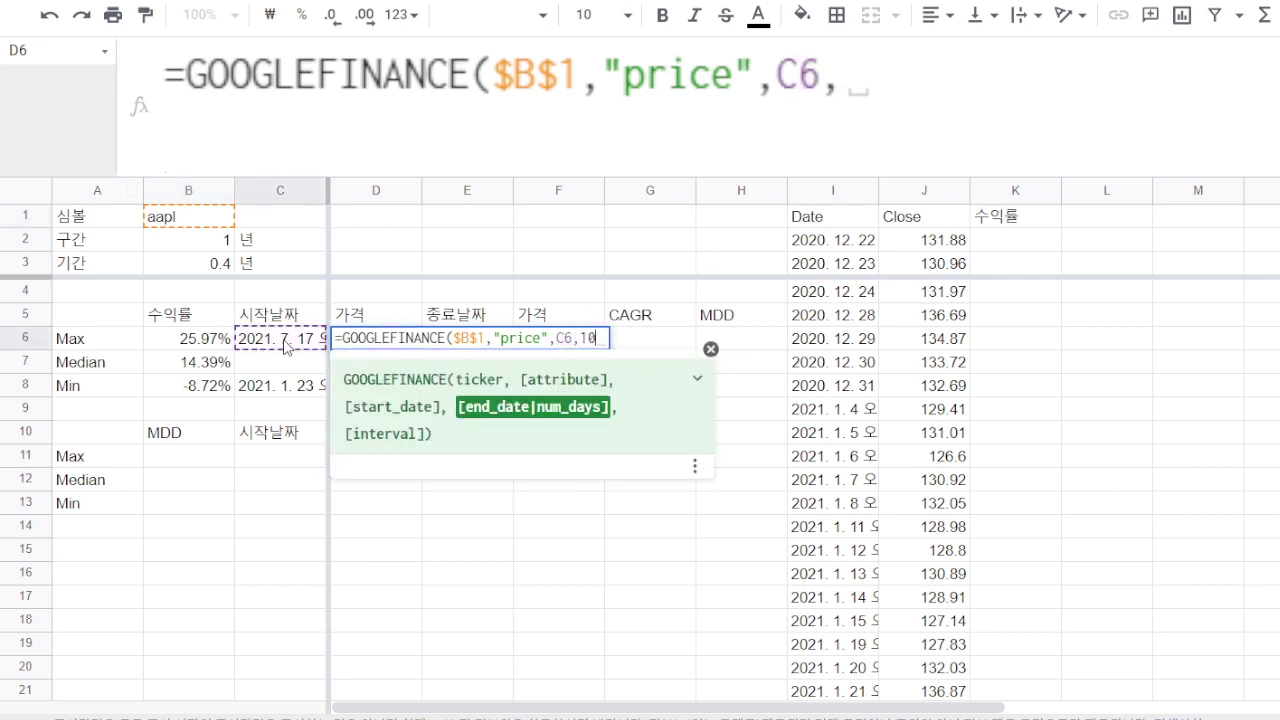
{"action": "type", "text": ")"}
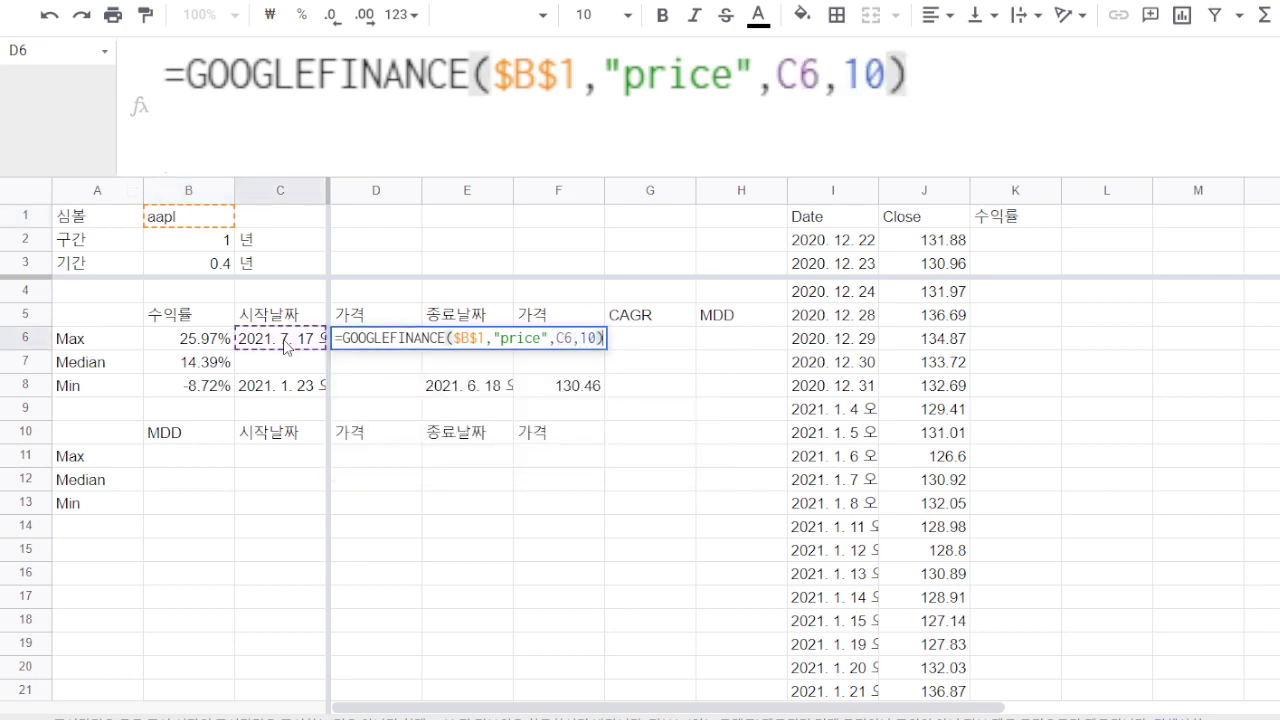
- Wrap the D6 formula in index so it reads =index(GOOGLEFINANCE($B$1,"price",C6,10),2,2)
{"action": "left_click", "coordinate": [190, 80]}
{"action": "type", "text": "i"}
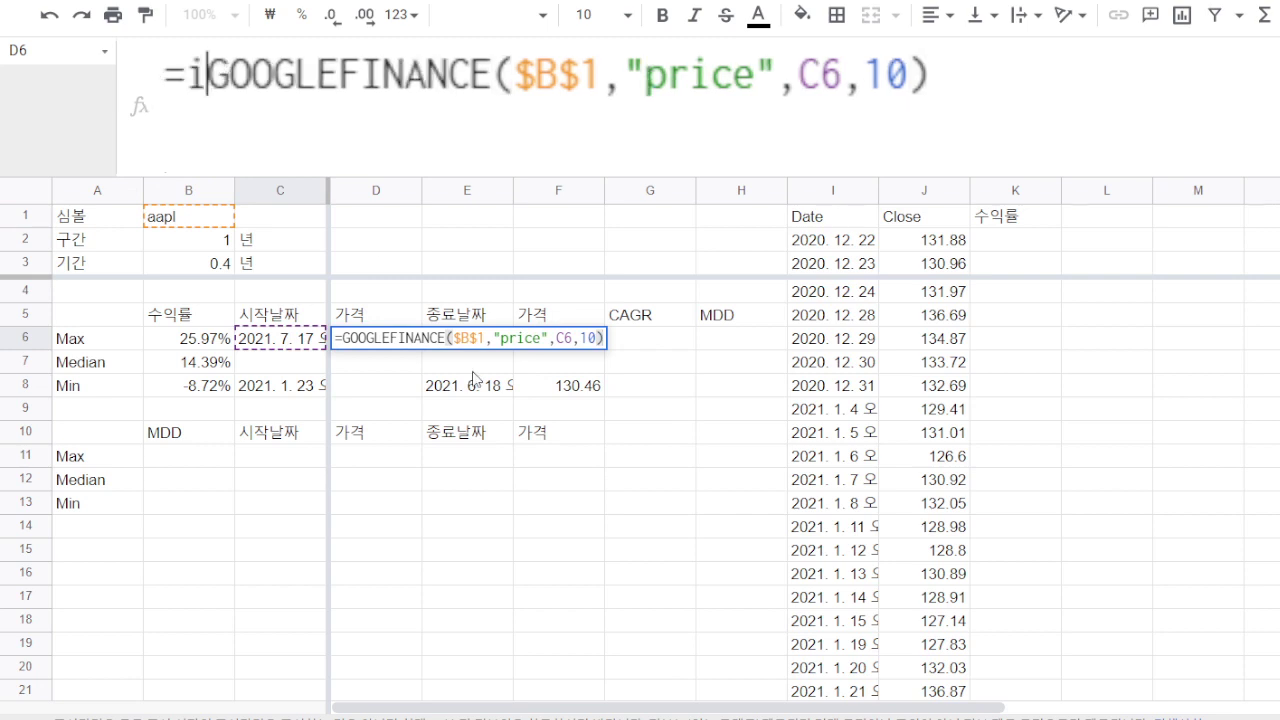
{"action": "type", "text": "ndex("}
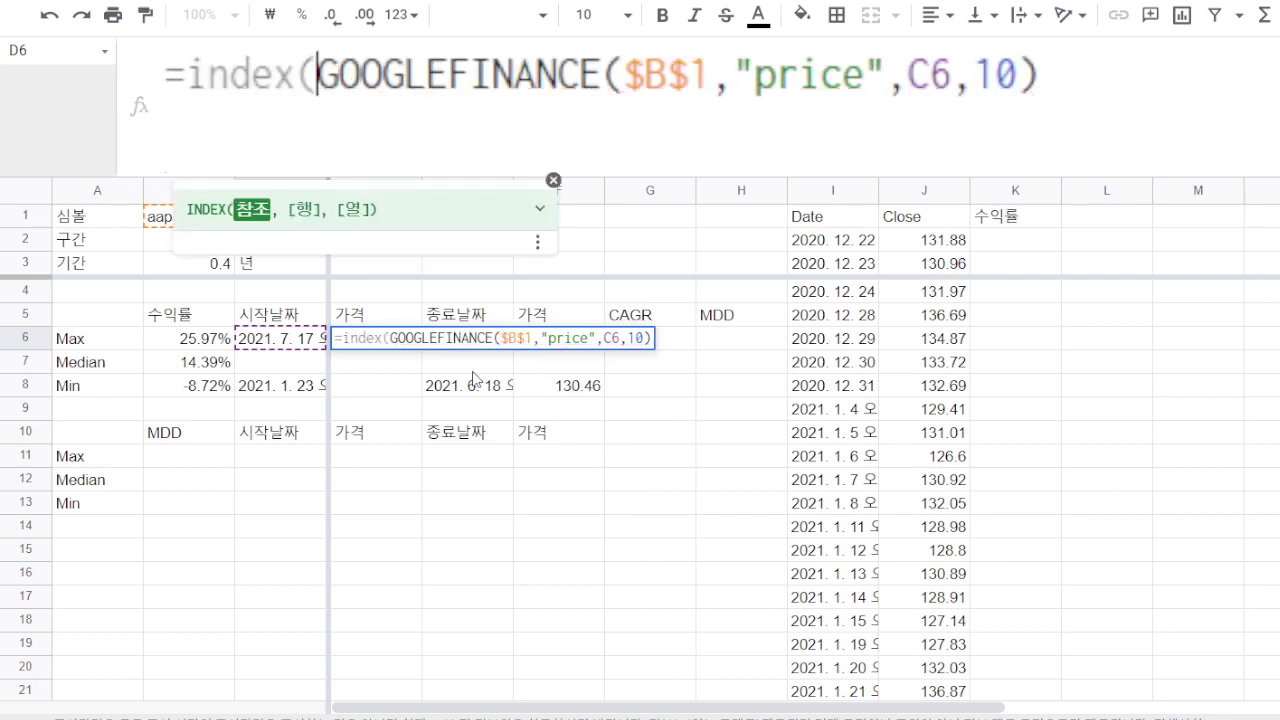
{"action": "left_click", "coordinate": [1204, 96]}
{"action": "type", "text": ","}
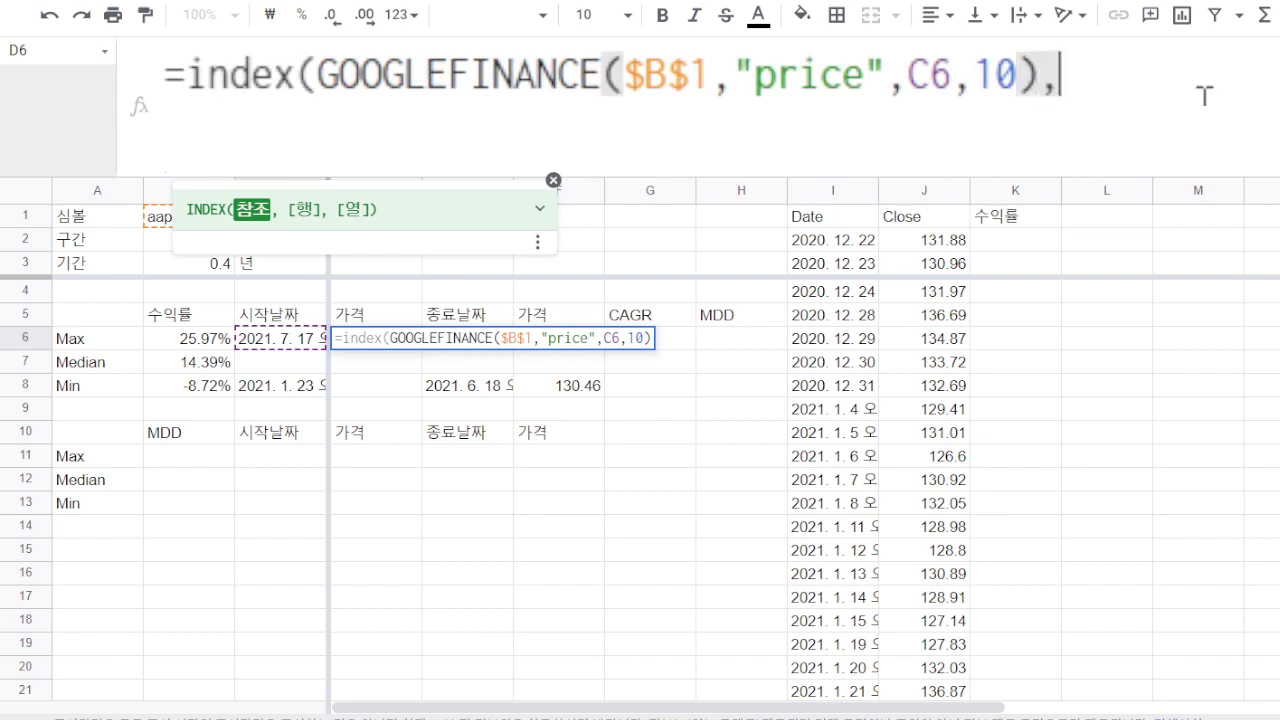
{"action": "type", "text": "2,2)"}
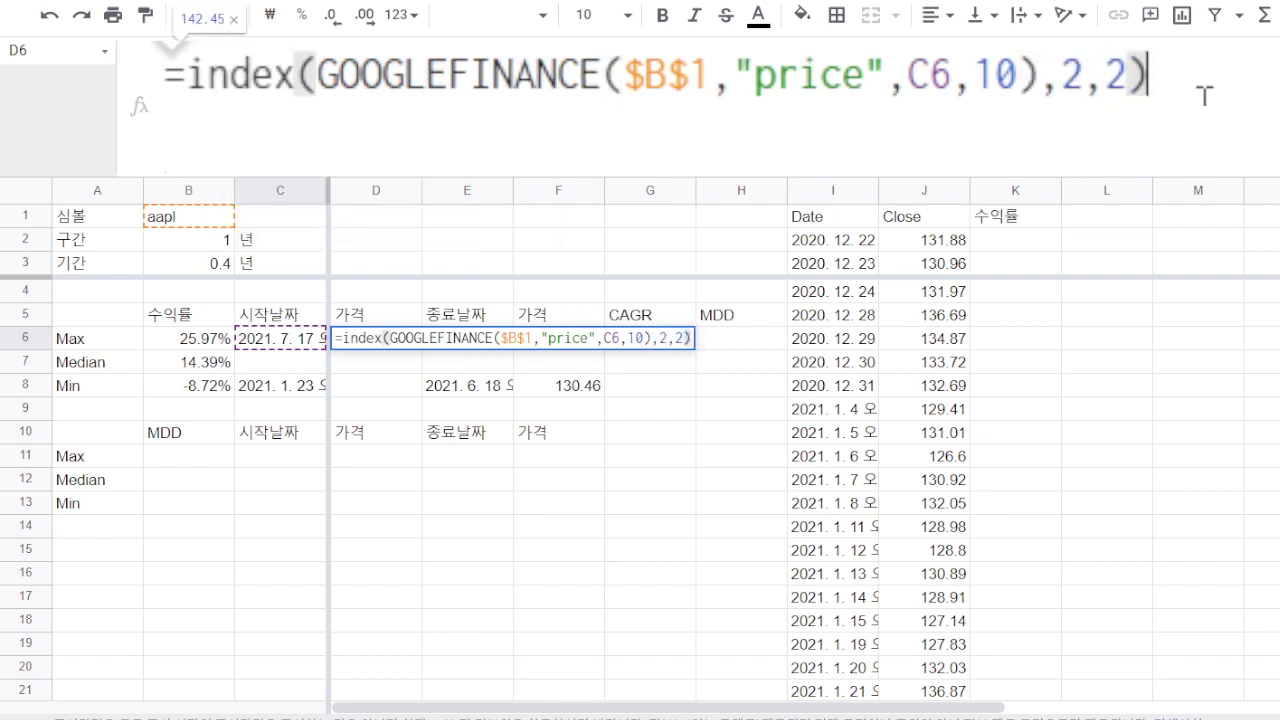
{"action": "key", "text": "Return"}
- Copy the start price formula from D6 into D8 for the Min row
{"action": "left_click", "coordinate": [376, 343]}
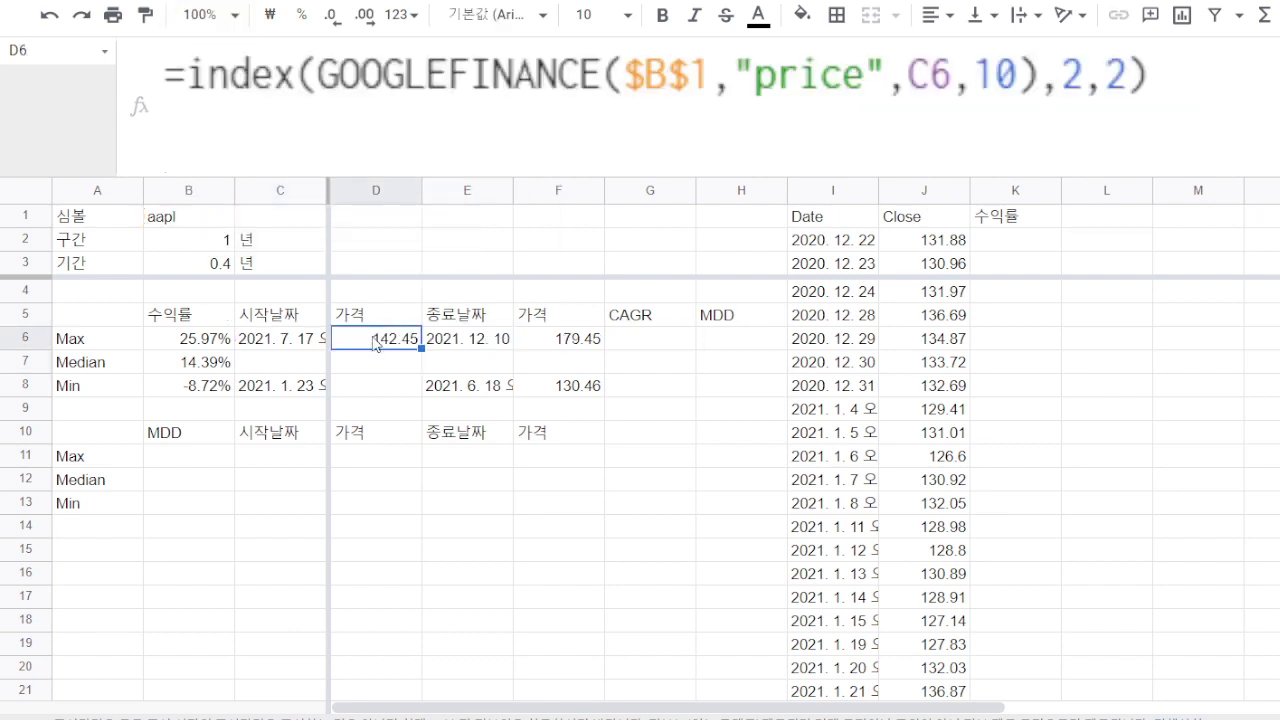
{"action": "key", "text": "ctrl+c"}
{"action": "left_click", "coordinate": [388, 392]}
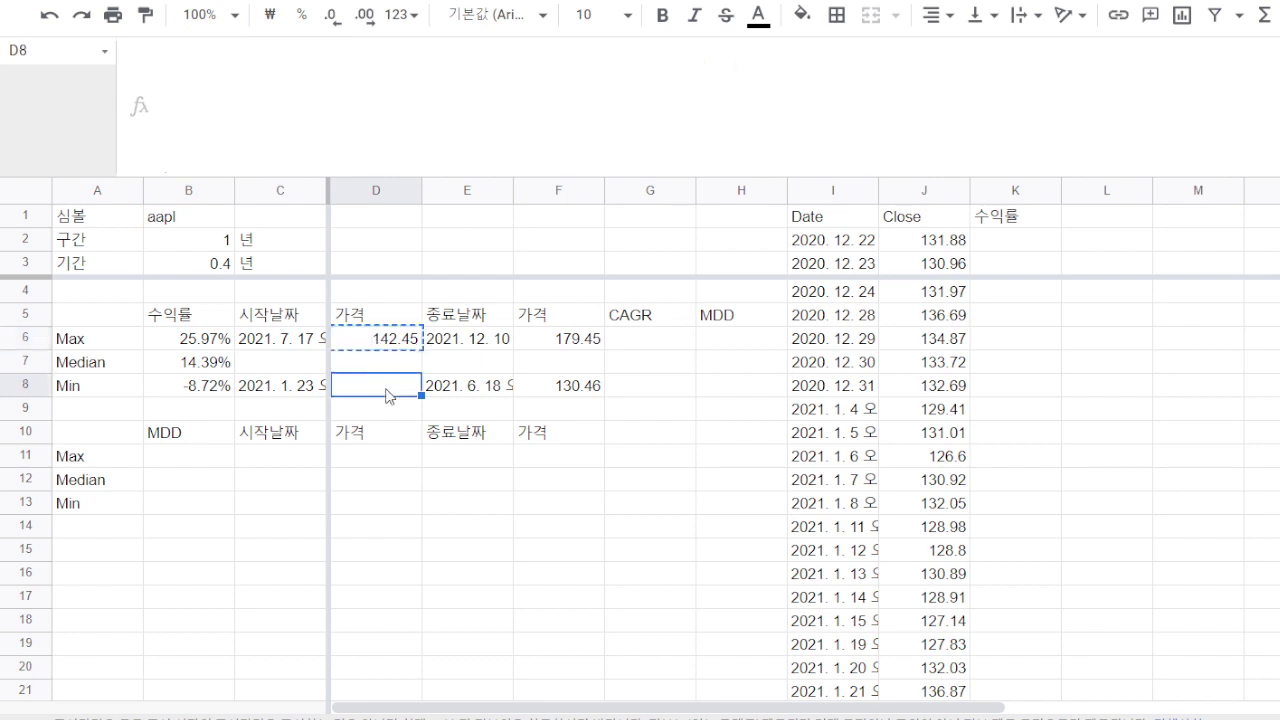
{"action": "key", "text": "ctrl+v"}
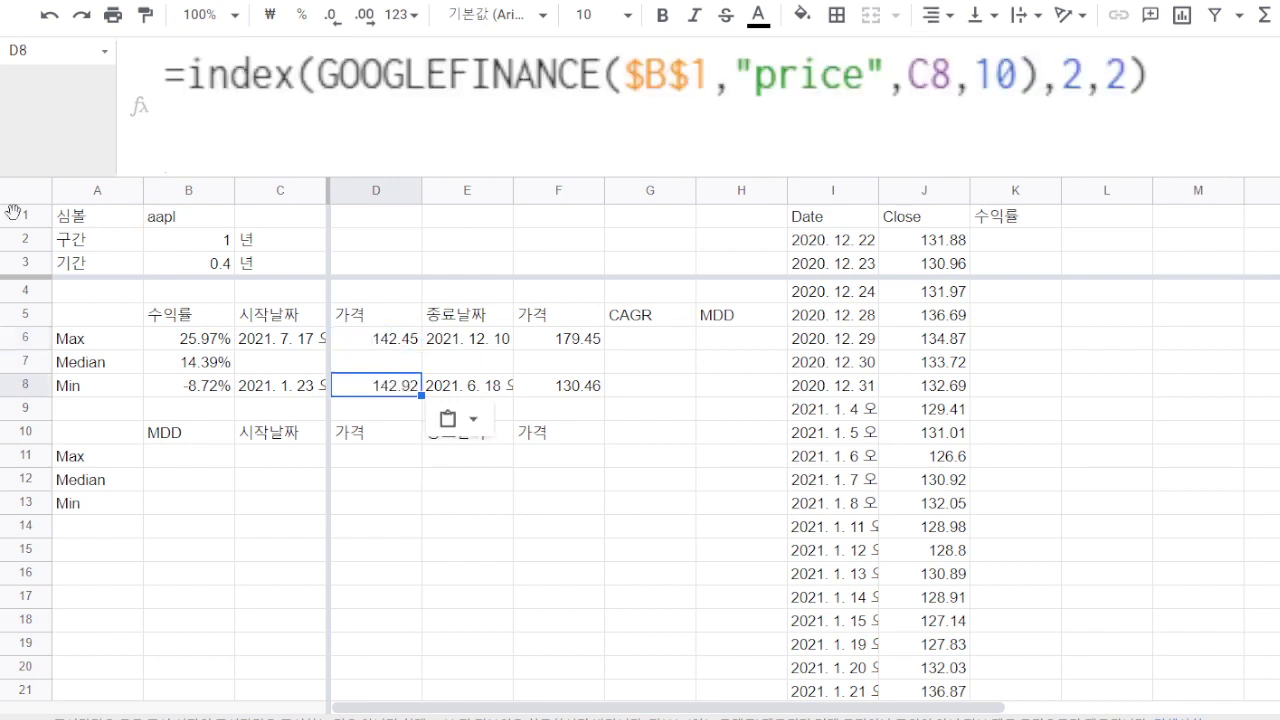
- Begin the Max row's CAGR formula in G6 as =(B6+1)^(1/B3)
{"action": "left_click", "coordinate": [650, 338]}
{"action": "type", "text": "="}
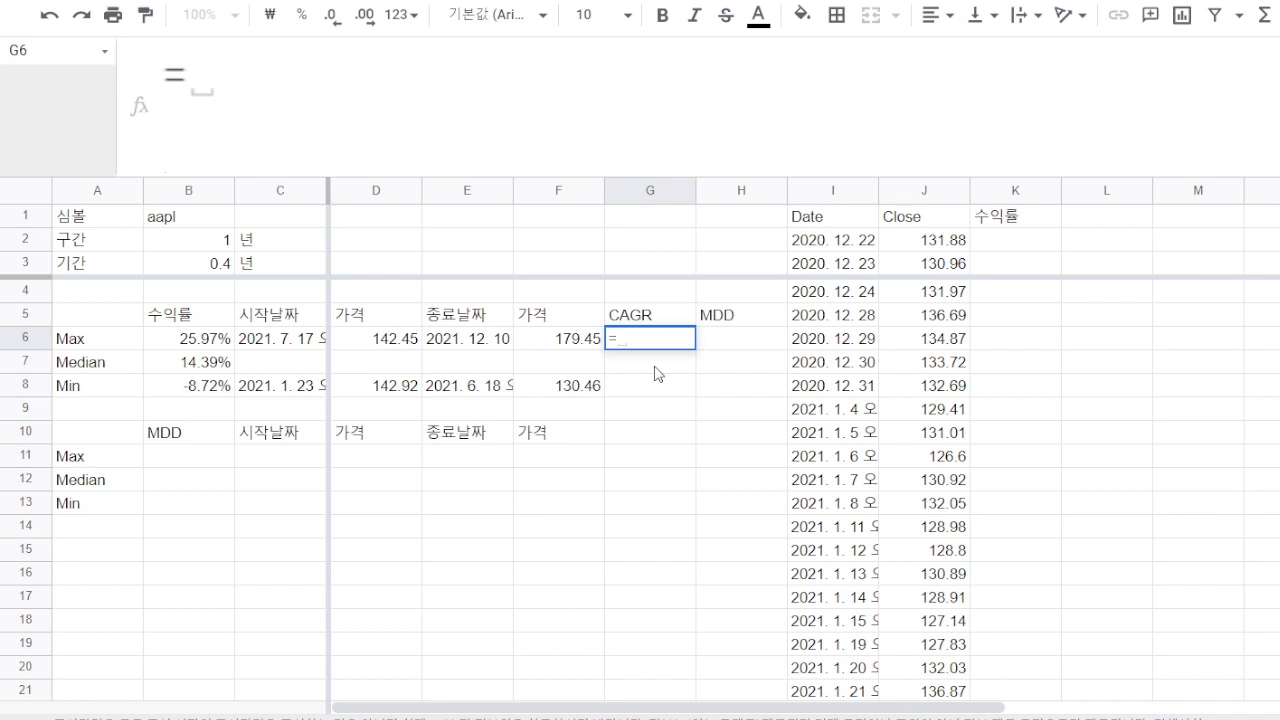
{"action": "type", "text": "("}
{"action": "left_click", "coordinate": [230, 341]}
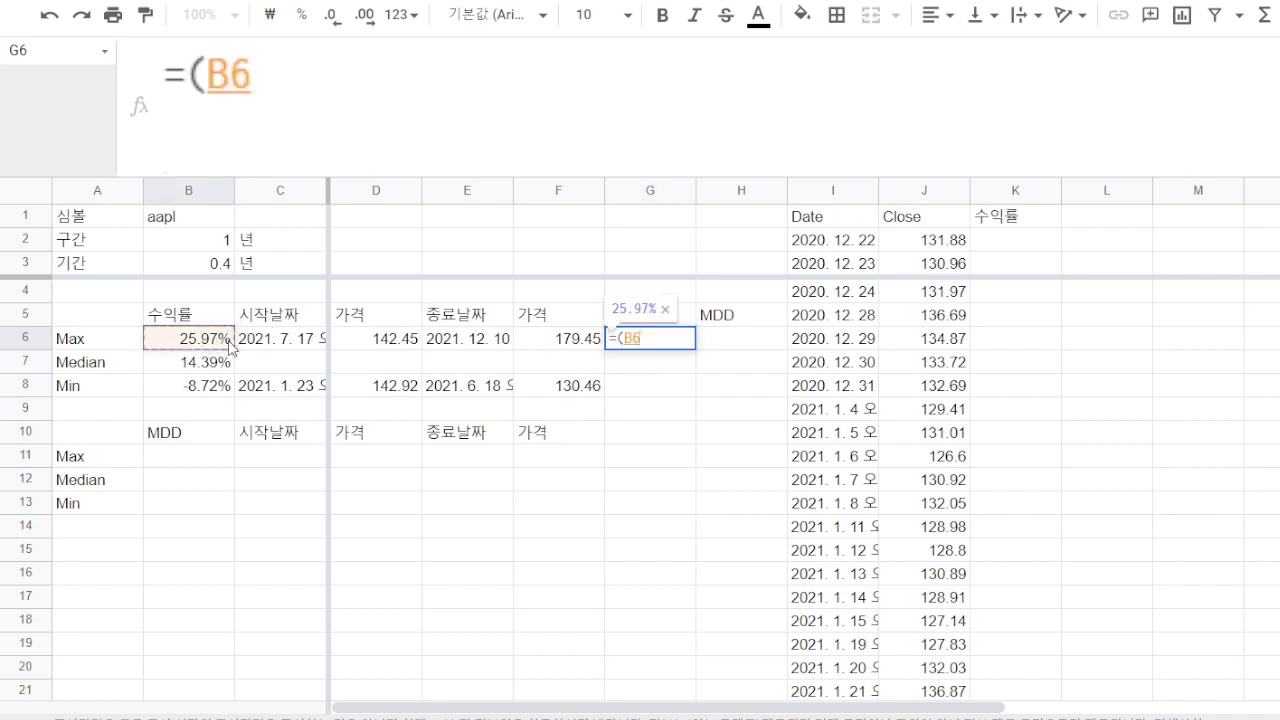
{"action": "type", "text": "+1)"}
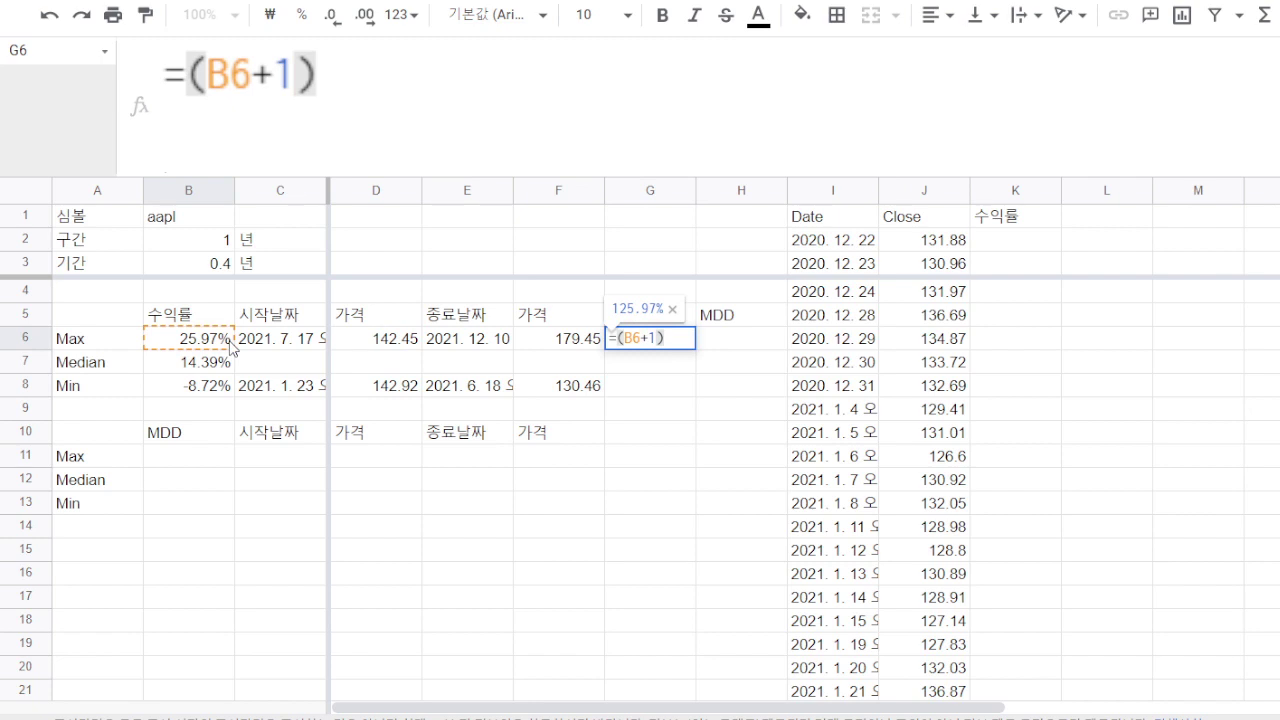
{"action": "type", "text": "^"}
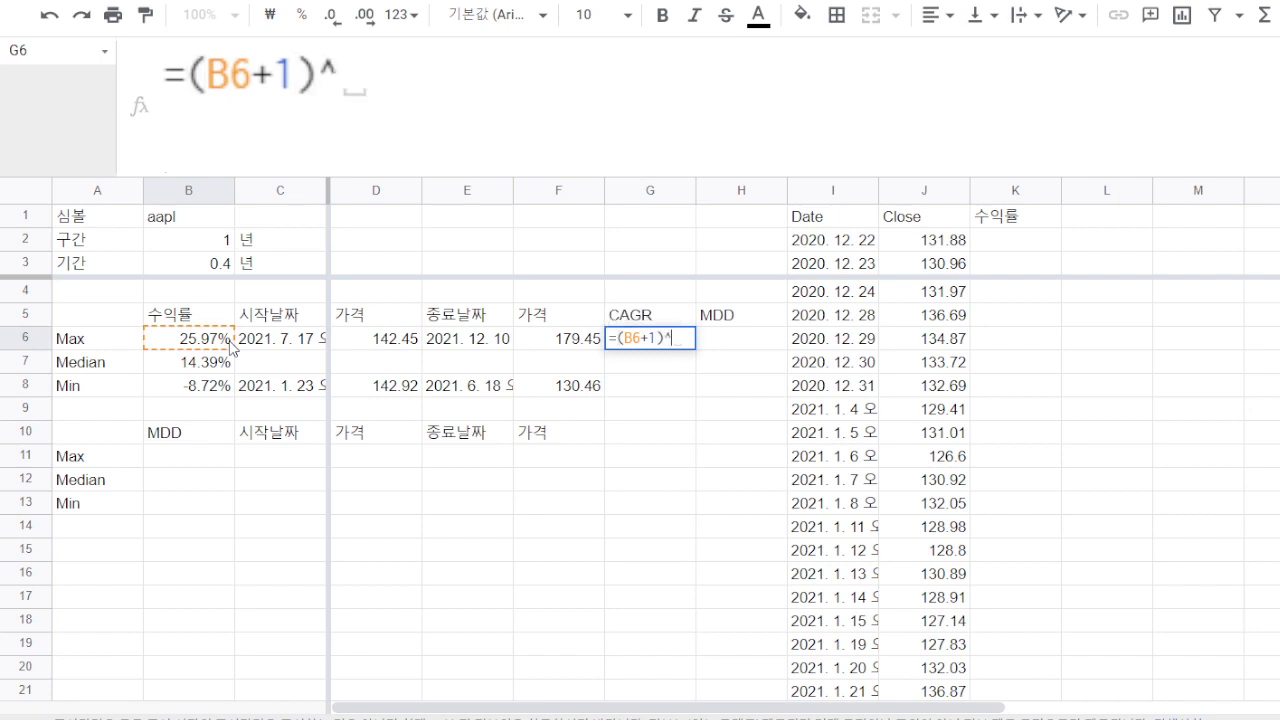
{"action": "type", "text": "(1/"}
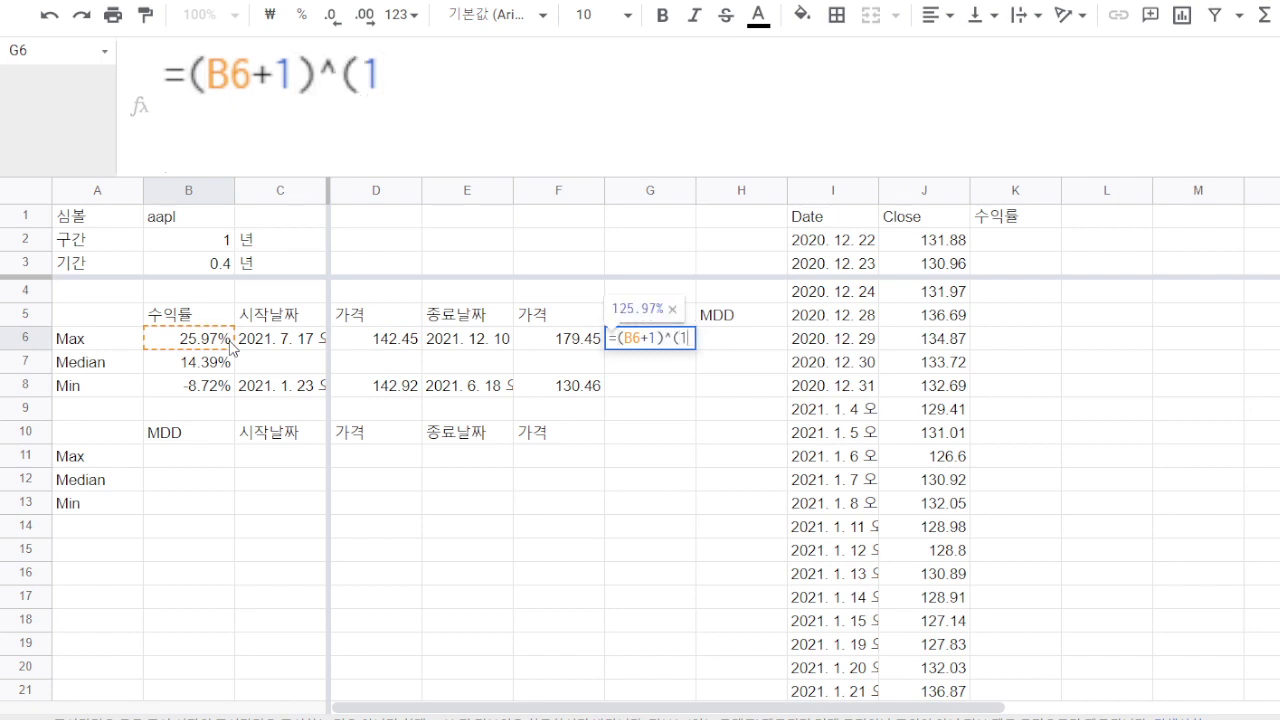
{"action": "left_click", "coordinate": [222, 264]}
{"action": "type", "text": ")"}
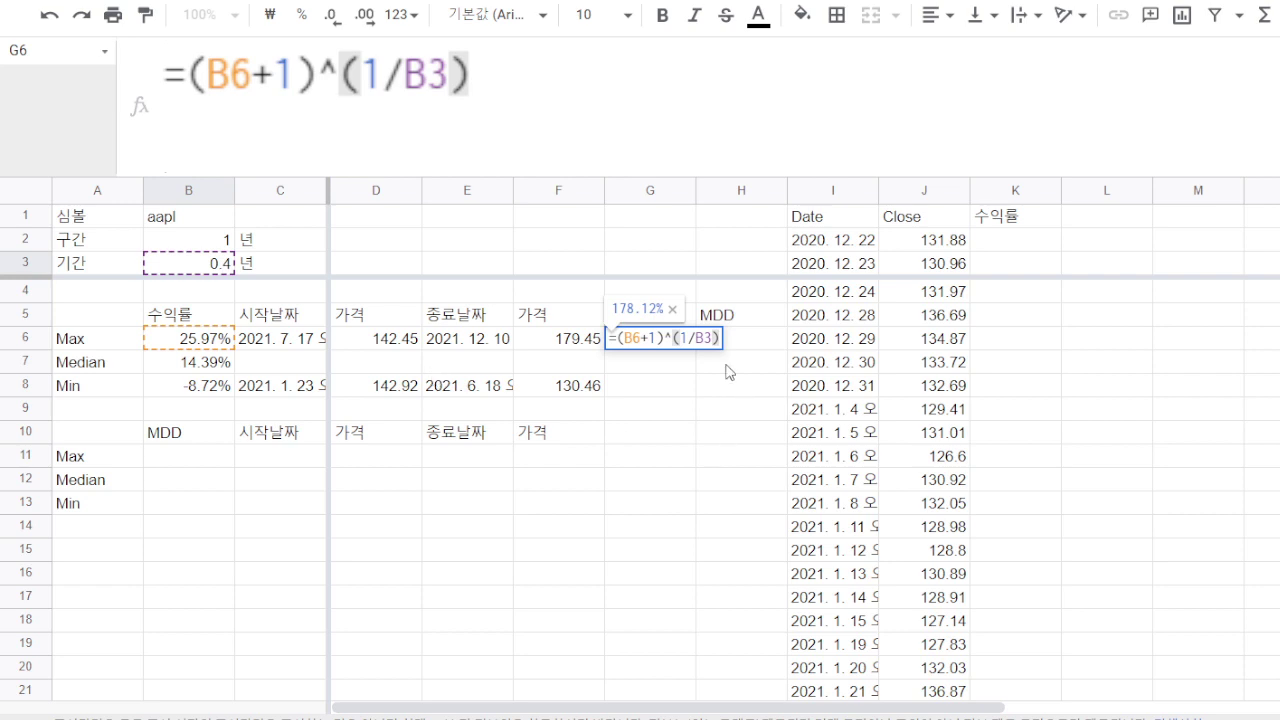
- Make the period reference absolute and subtract 1 so G6 reads =(B6+1)^(1/$B$3)-1
{"action": "left_click", "coordinate": [705, 338]}
{"action": "key", "text": "F4"}
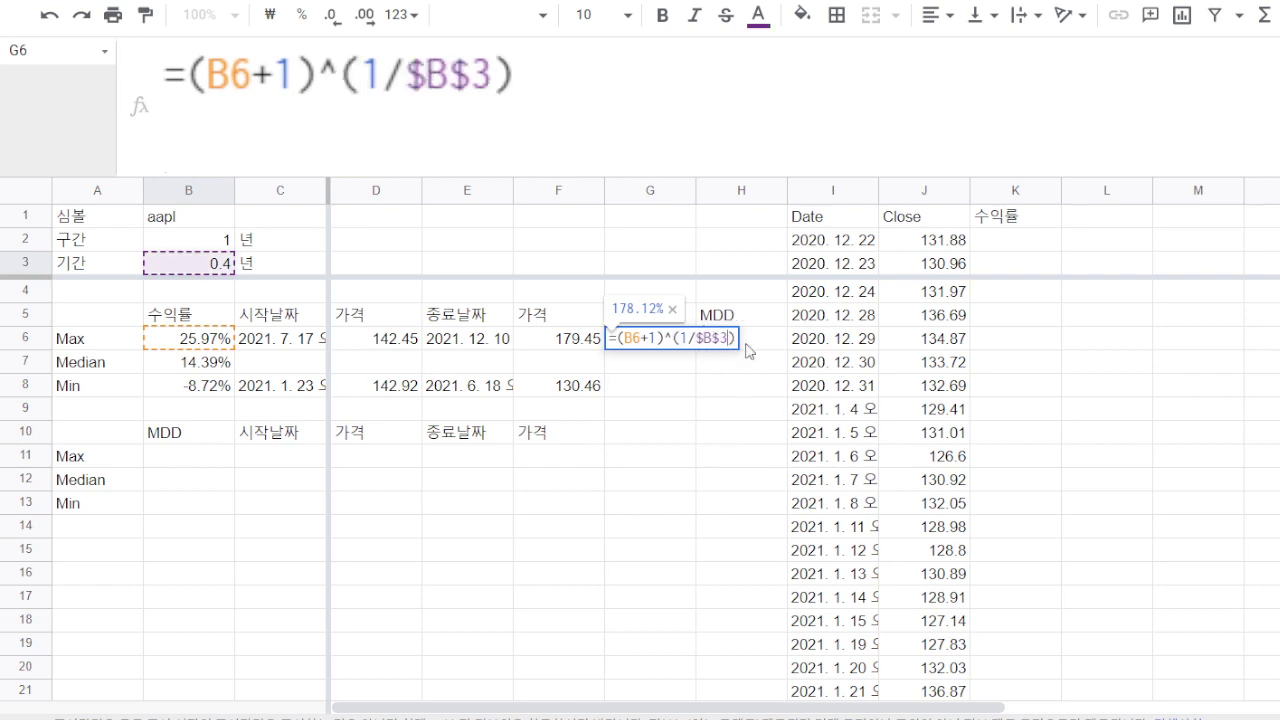
{"action": "left_click", "coordinate": [700, 77]}
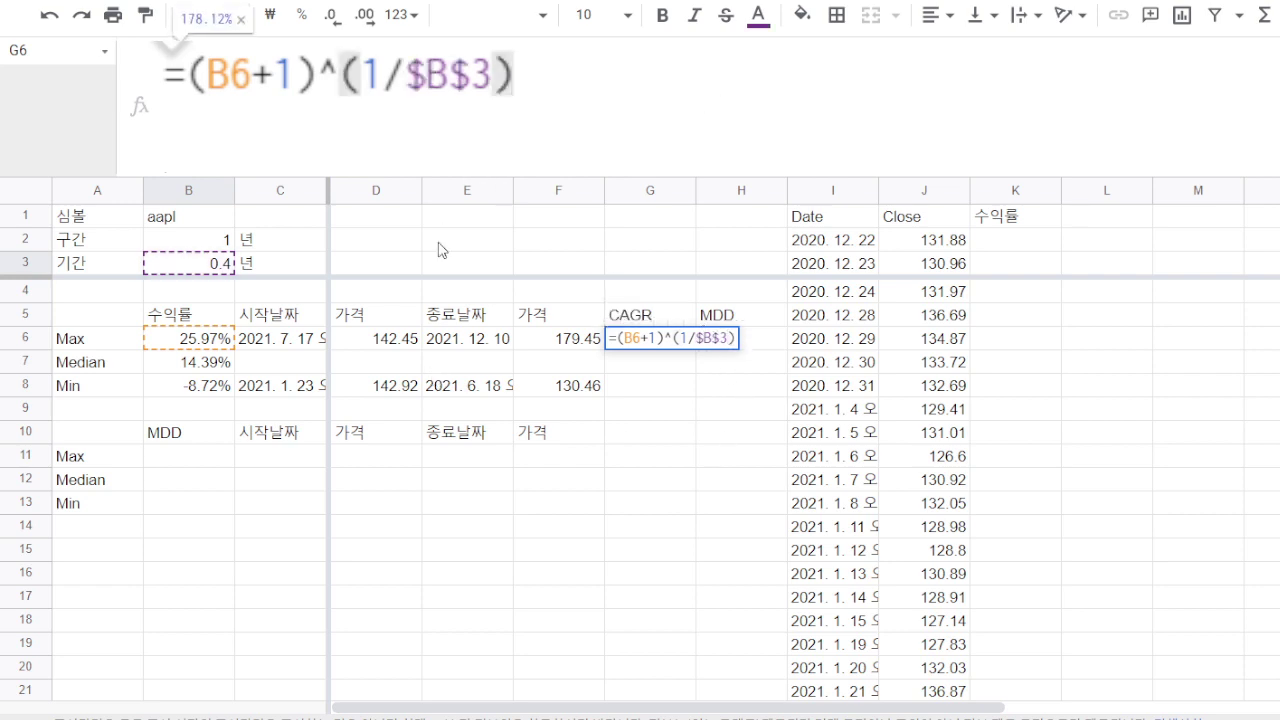
{"action": "type", "text": "-1"}
{"action": "key", "text": "Return"}
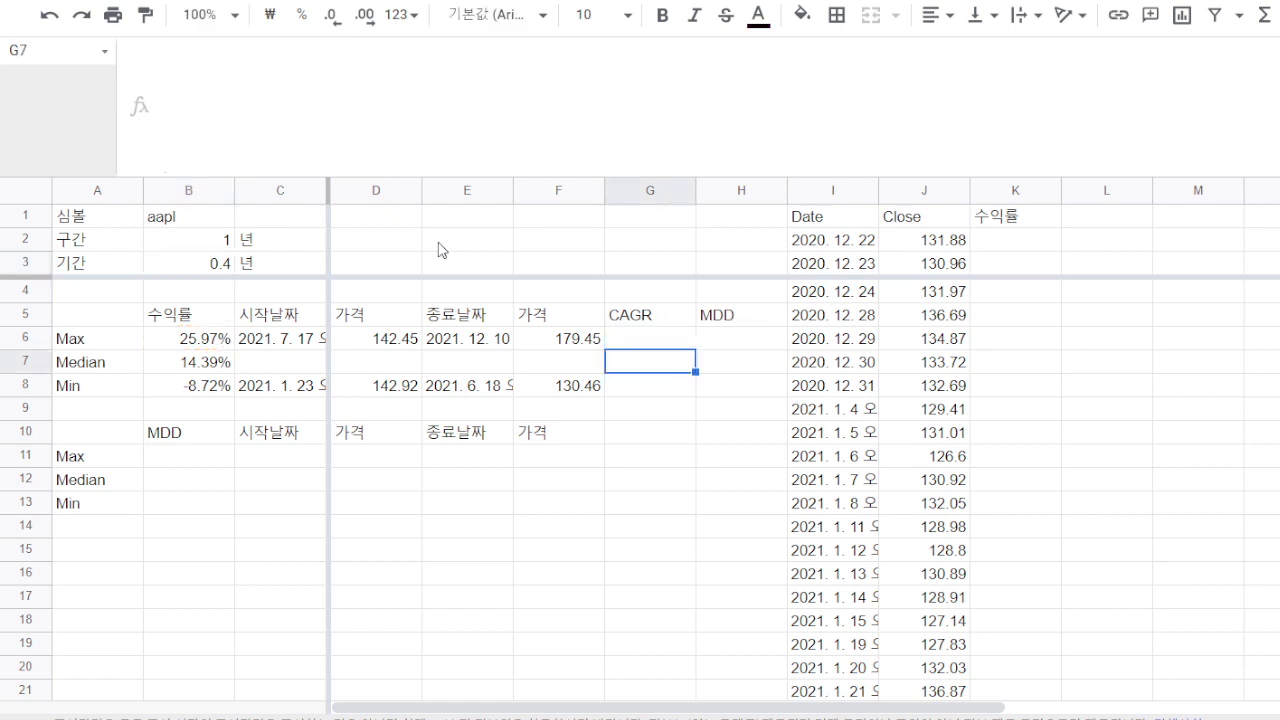
- Format the CAGR in G6 as a percentage and copy it into G8 for the Min row
{"action": "left_click", "coordinate": [672, 345]}
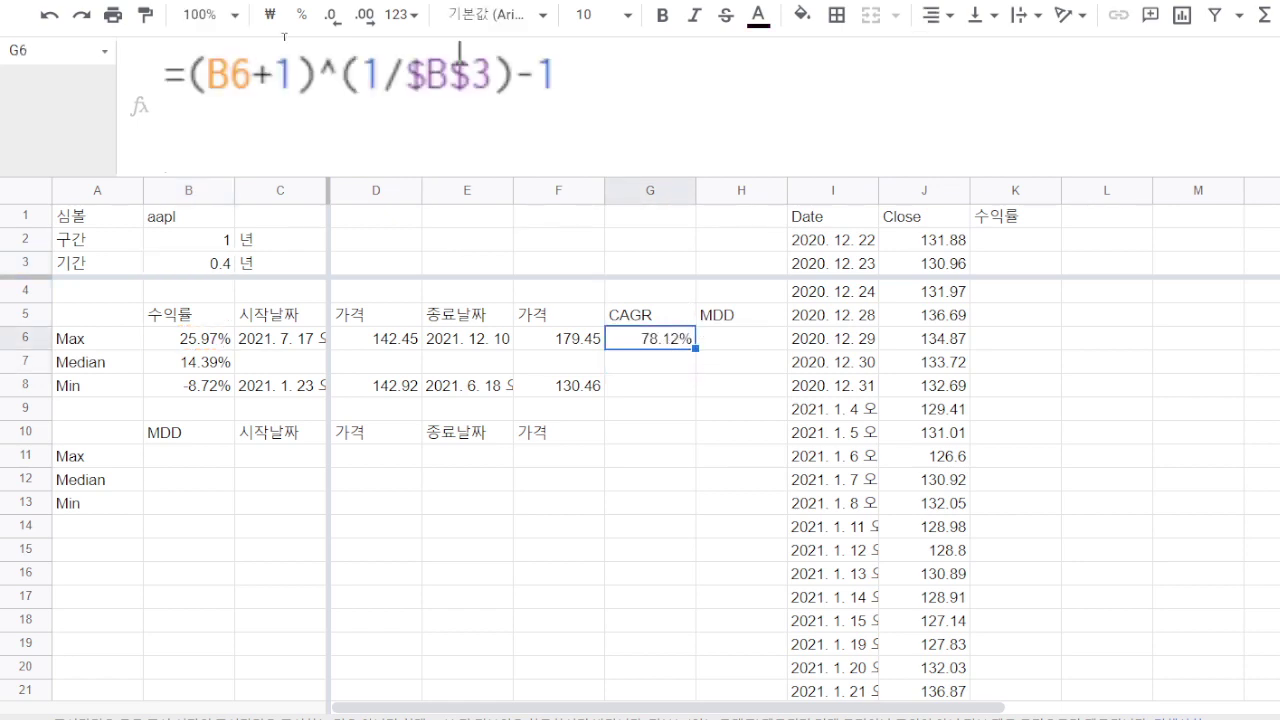
{"action": "left_click", "coordinate": [299, 14]}
{"action": "key", "text": "ctrl+c"}
{"action": "left_click", "coordinate": [645, 388]}
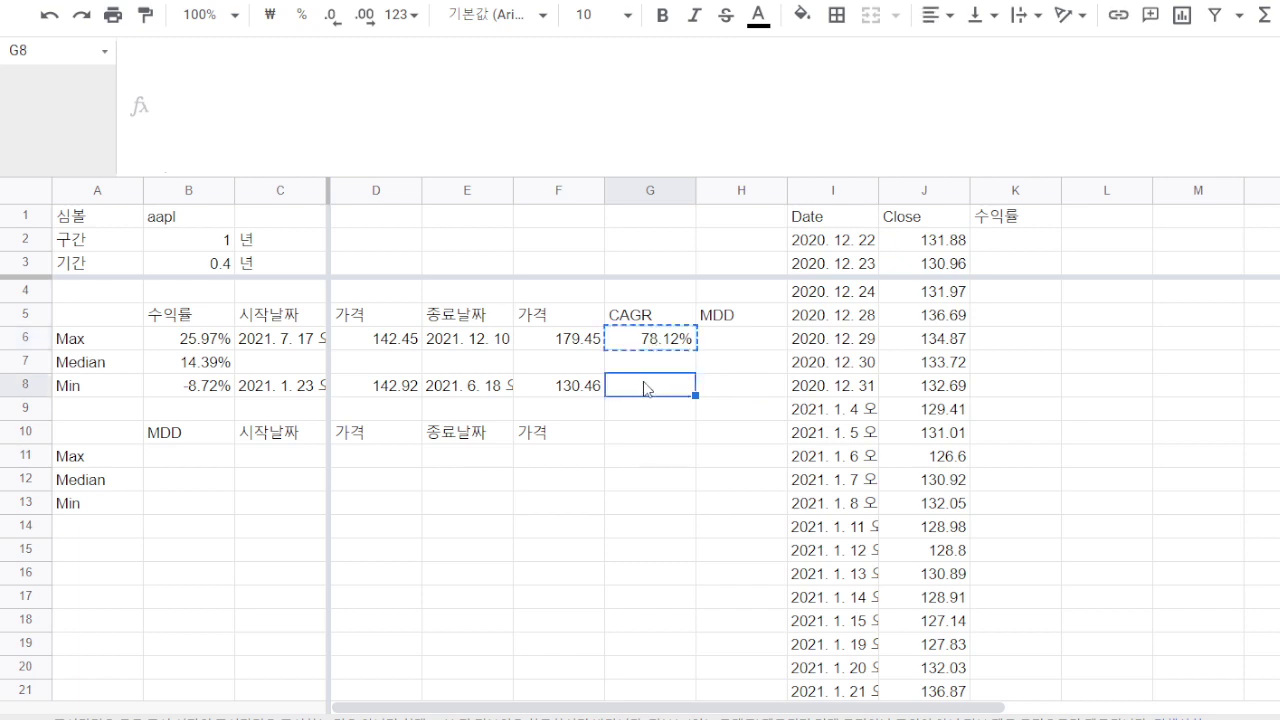
{"action": "key", "text": "ctrl+v"}
- Add the column header 전고점 in L1, beside the 수익률 header
{"action": "left_click", "coordinate": [1106, 262]}
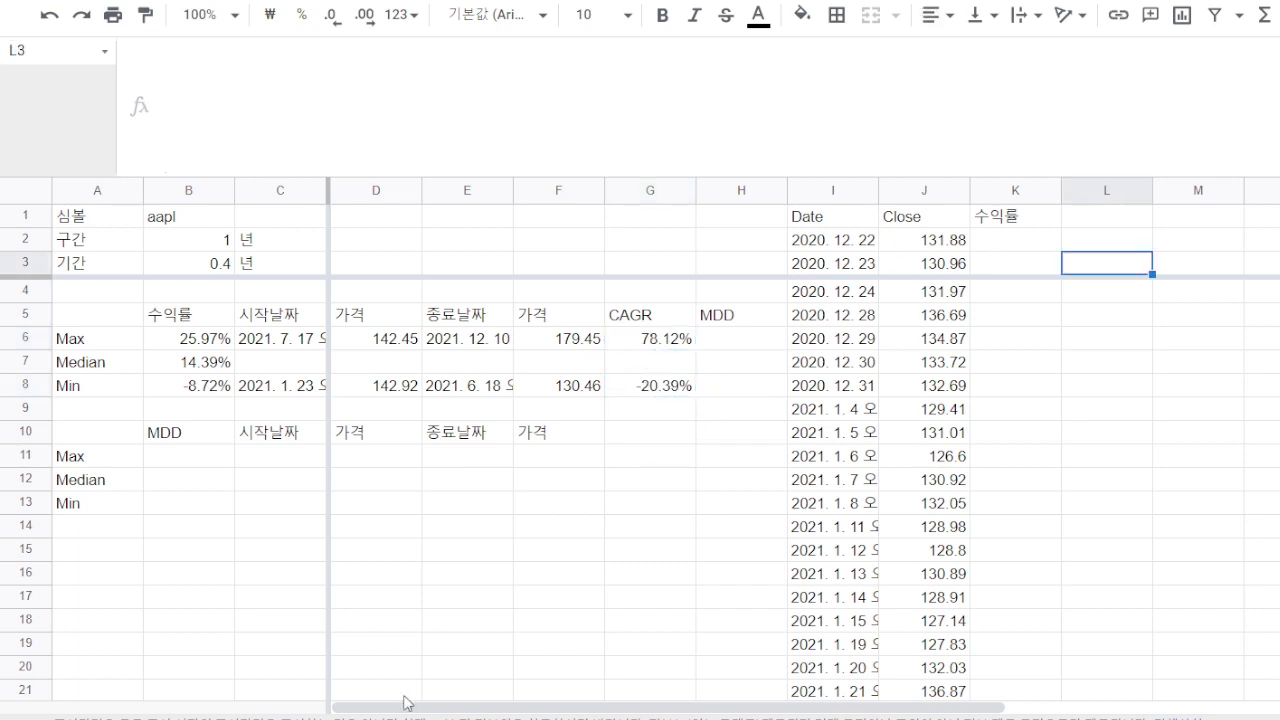
{"action": "left_click_drag", "start_coordinate": [359, 710], "coordinate": [618, 707]}
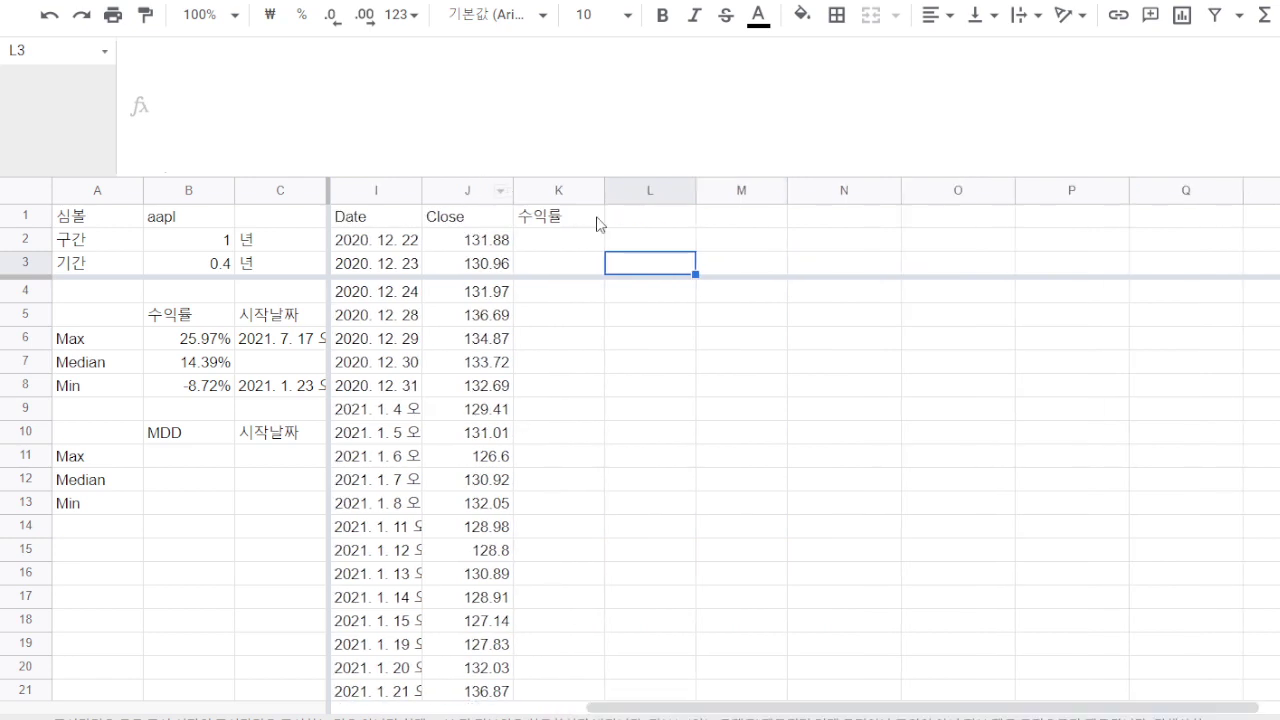
{"action": "left_click", "coordinate": [628, 224]}
{"action": "type", "text": "wj"}
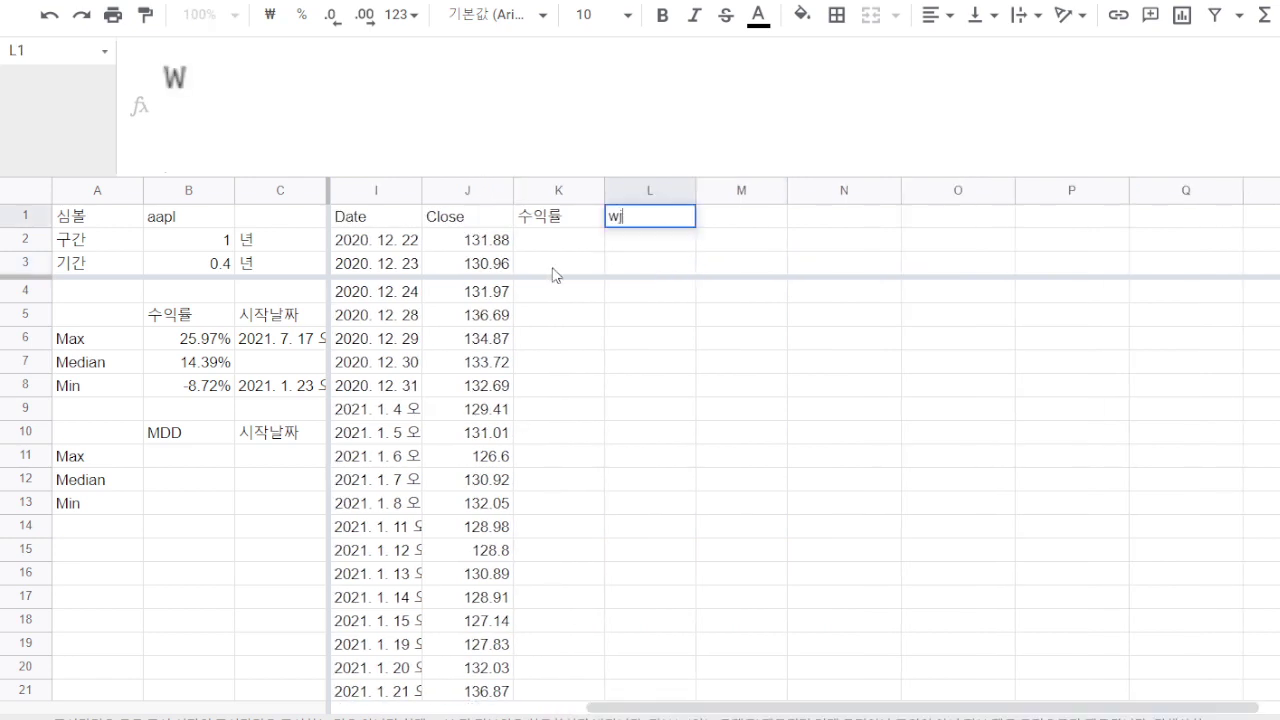
{"action": "key", "text": "BackSpace"}
{"action": "key", "text": "BackSpace"}
{"action": "type", "text": "전ㄱㅗ점"}
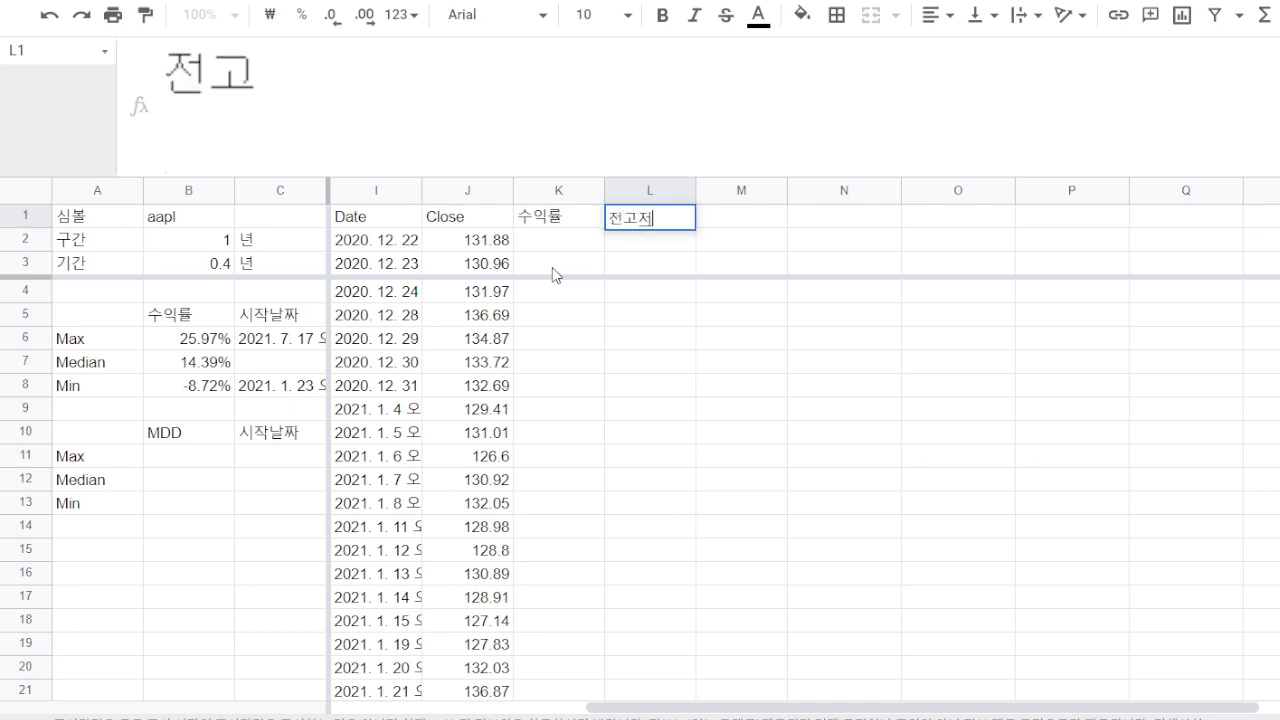
{"action": "key", "text": "Return"}
- Start a maxifs formula in L4 with the closing prices J$2:J4 as its range, fixing the starting row
{"action": "key", "text": "Down"}
{"action": "key", "text": "Down"}
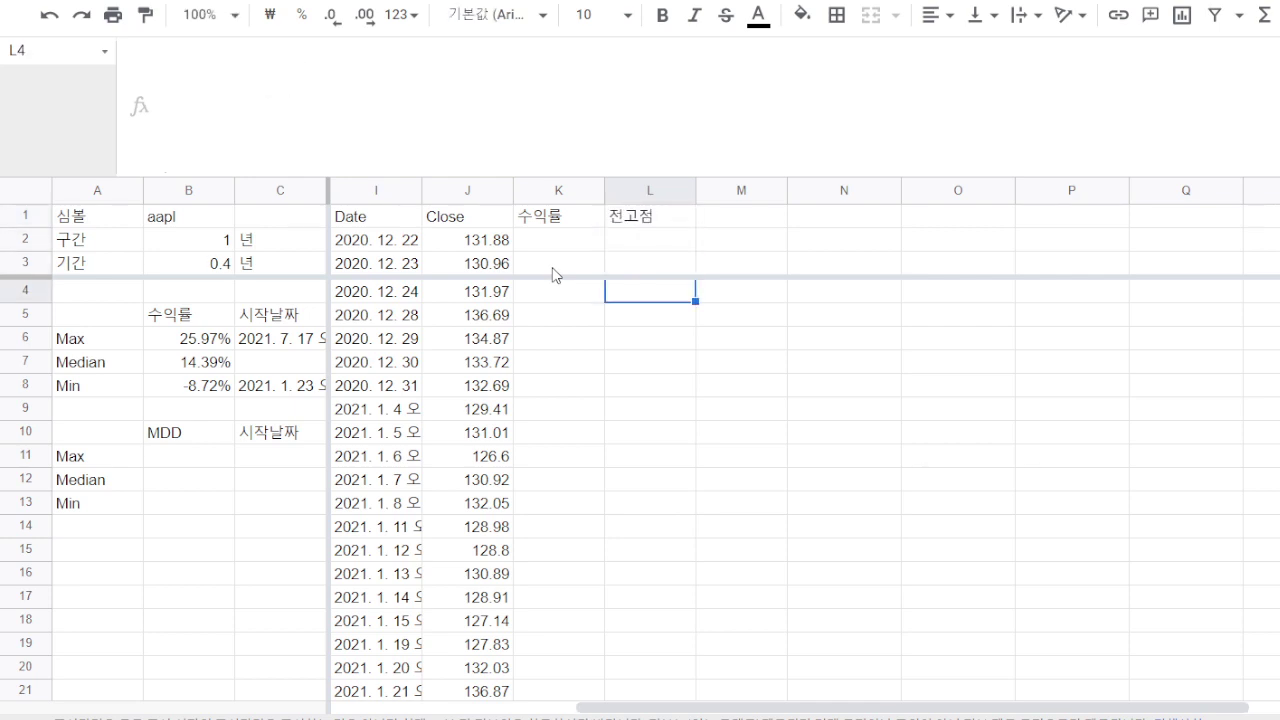
{"action": "type", "text": "=ㅡ"}
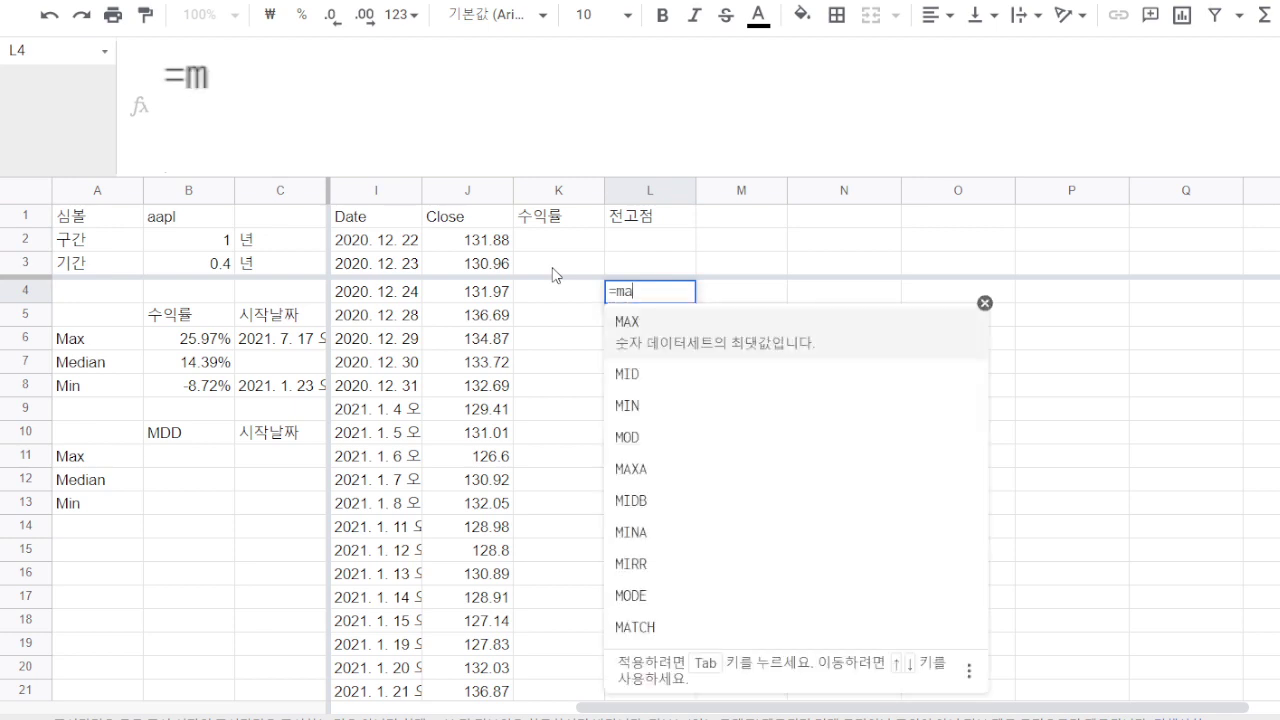
{"action": "type", "text": "axifs"}
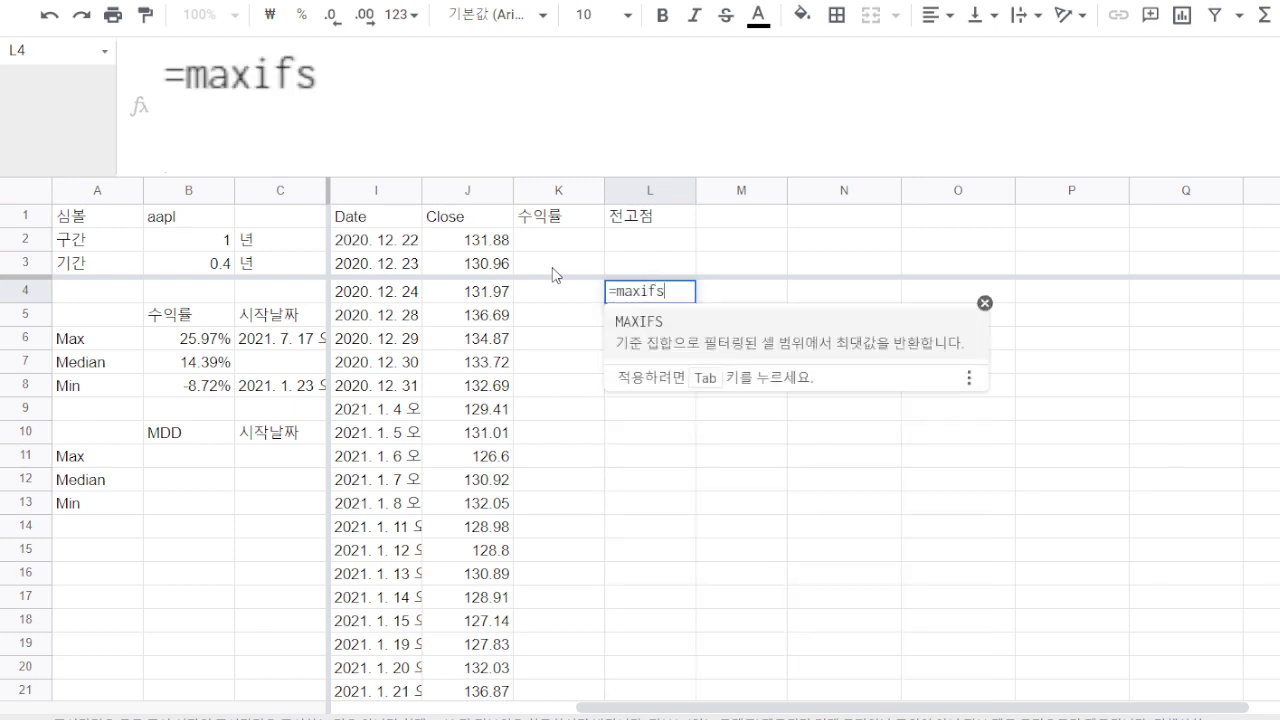
{"action": "type", "text": "("}
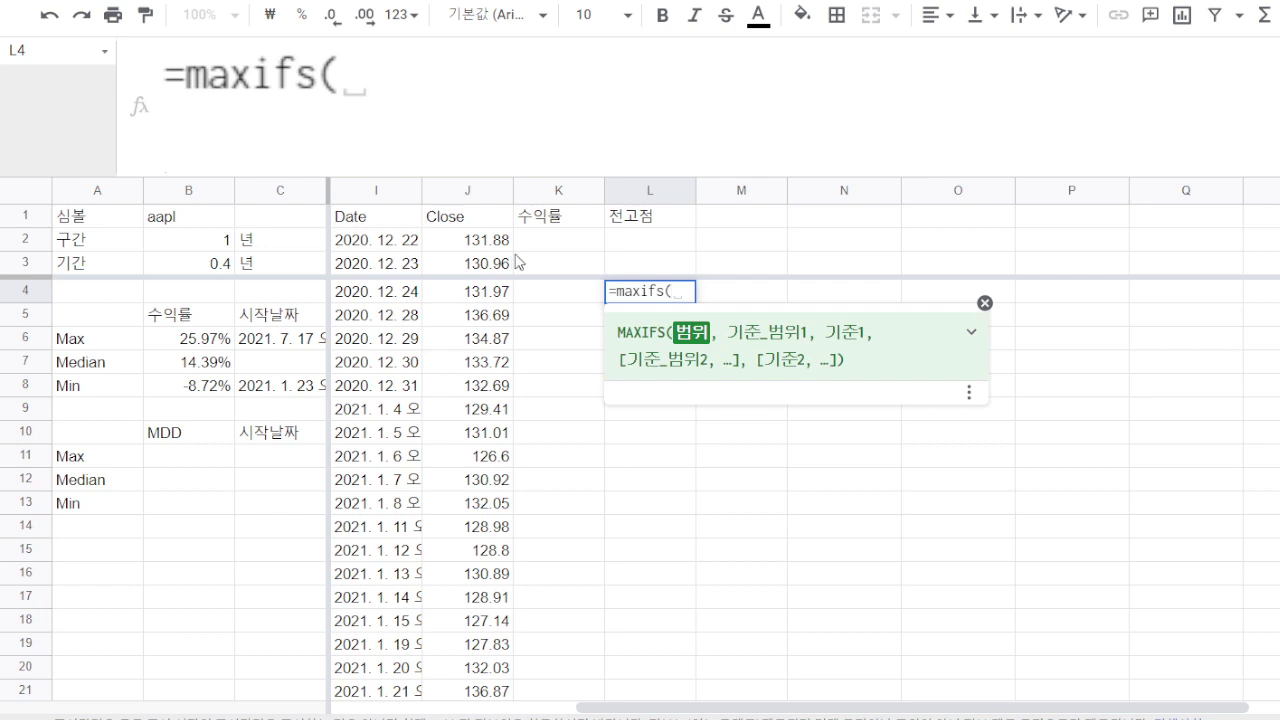
{"action": "left_click_drag", "start_coordinate": [489, 248], "coordinate": [488, 300]}
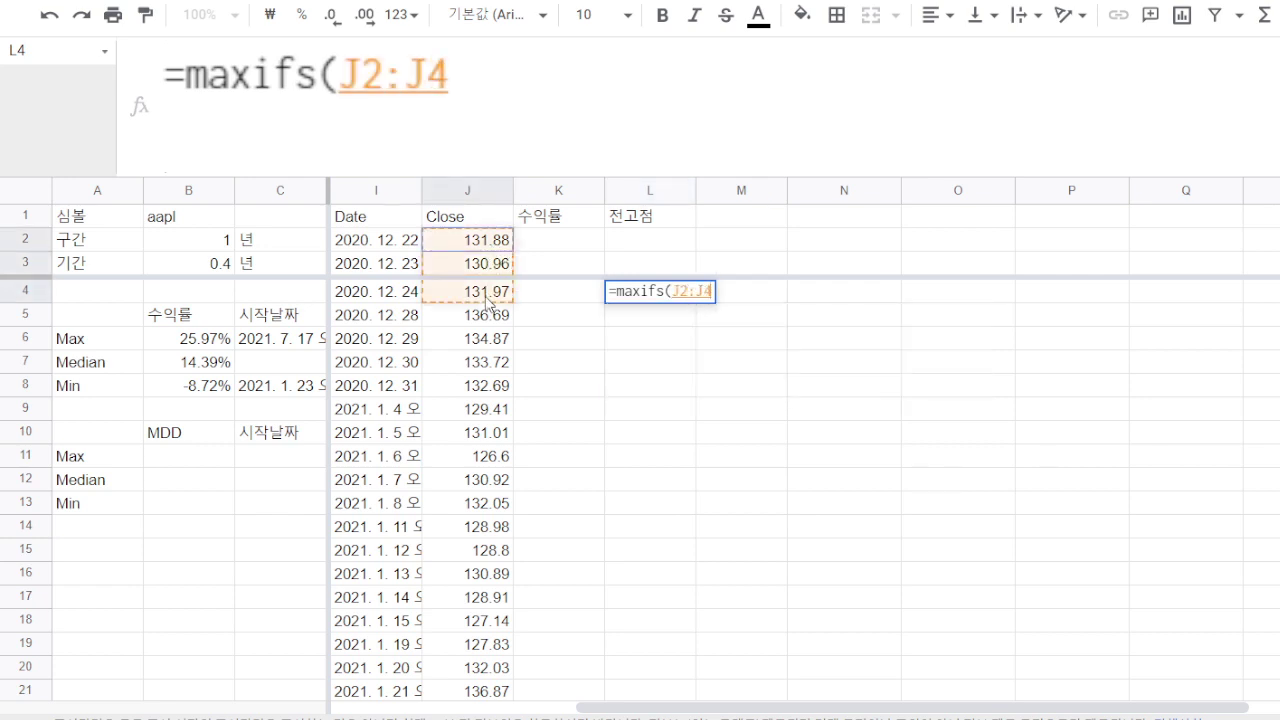
{"action": "left_click", "coordinate": [680, 292]}
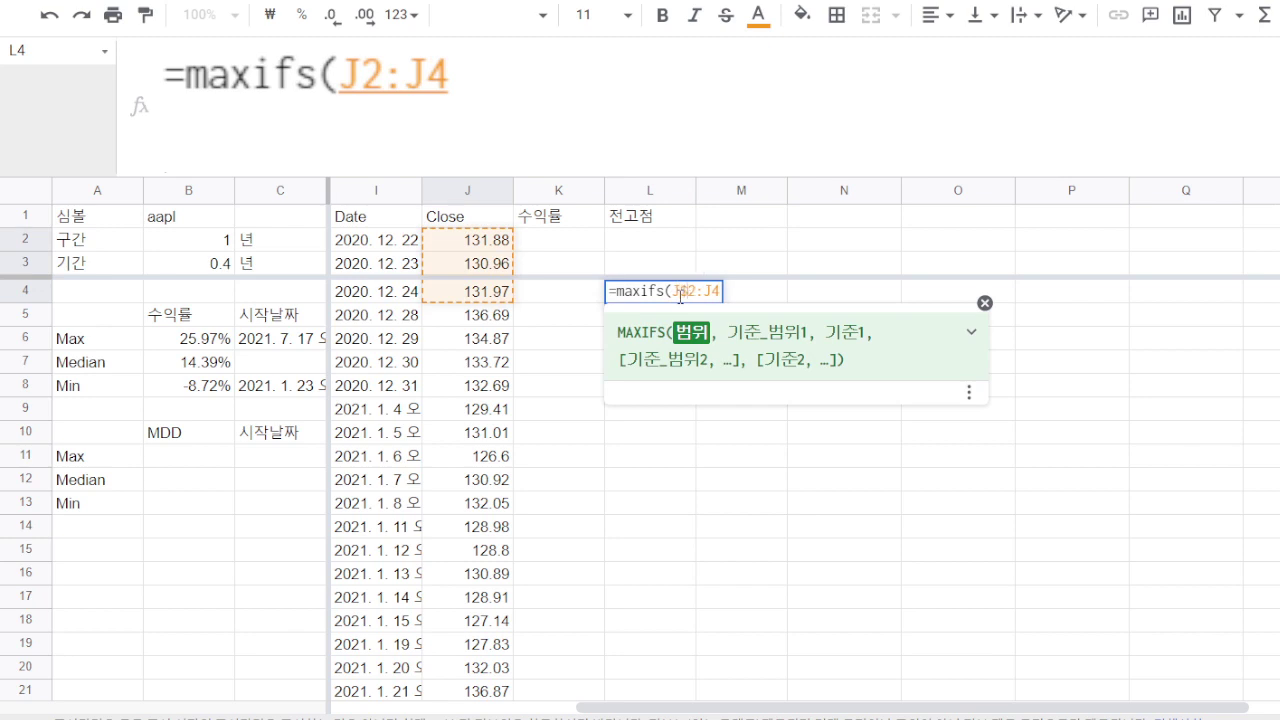
{"action": "type", "text": "$2:J4"}
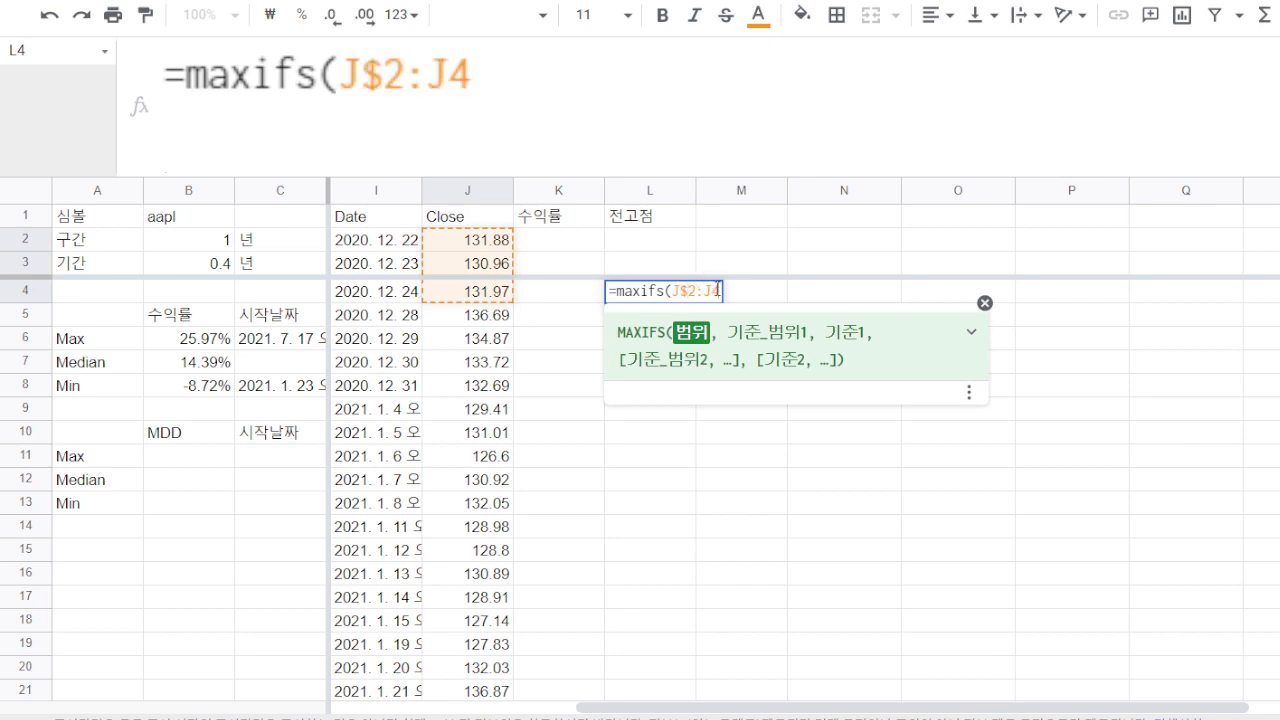
{"action": "type", "text": ","}
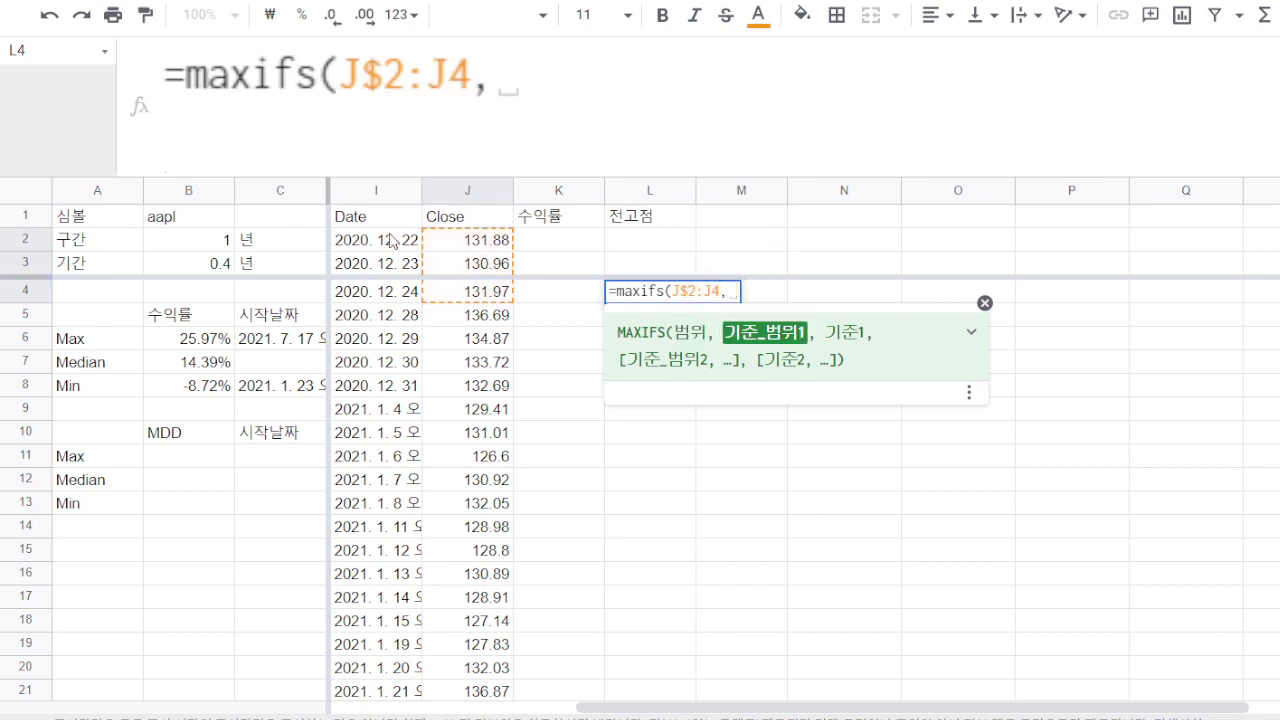
- Add the dates I$2:I4 as the criteria range of the maxifs formula in L4, fixing the starting row
{"action": "left_click", "coordinate": [394, 248]}
{"action": "left_click_drag", "start_coordinate": [395, 257], "coordinate": [389, 302]}
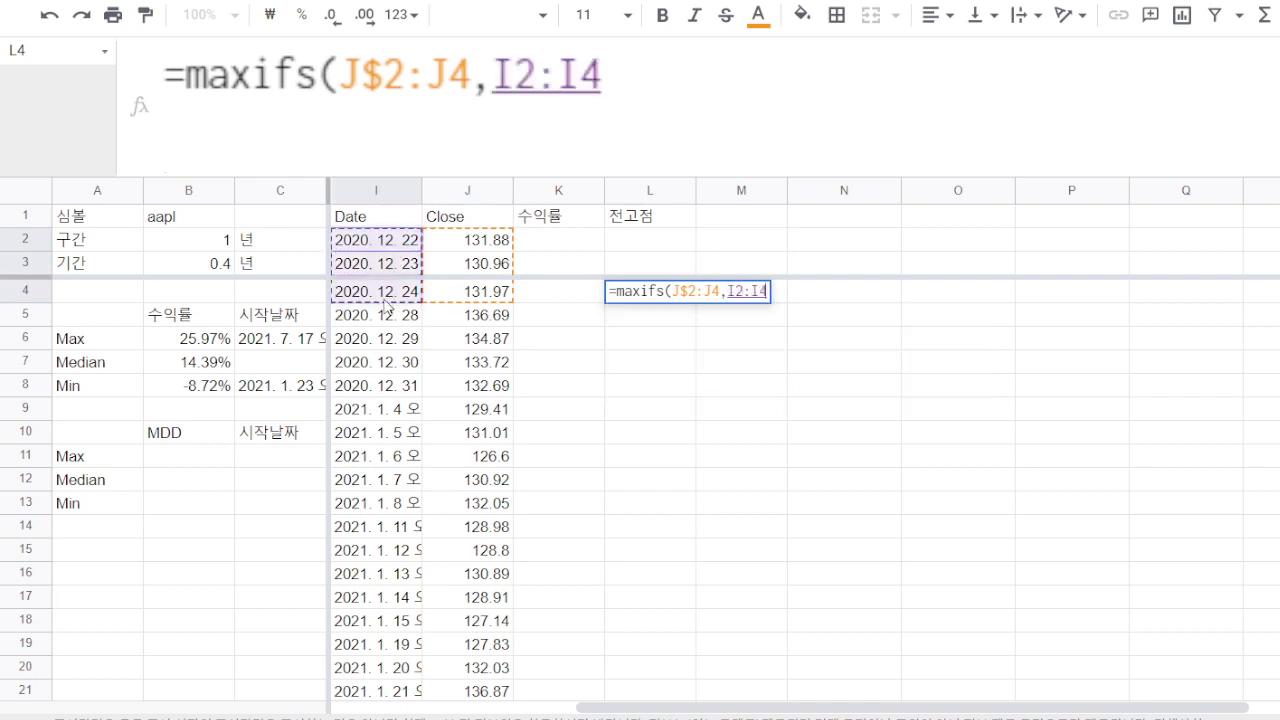
{"action": "left_click", "coordinate": [737, 291]}
{"action": "type", "text": "$"}
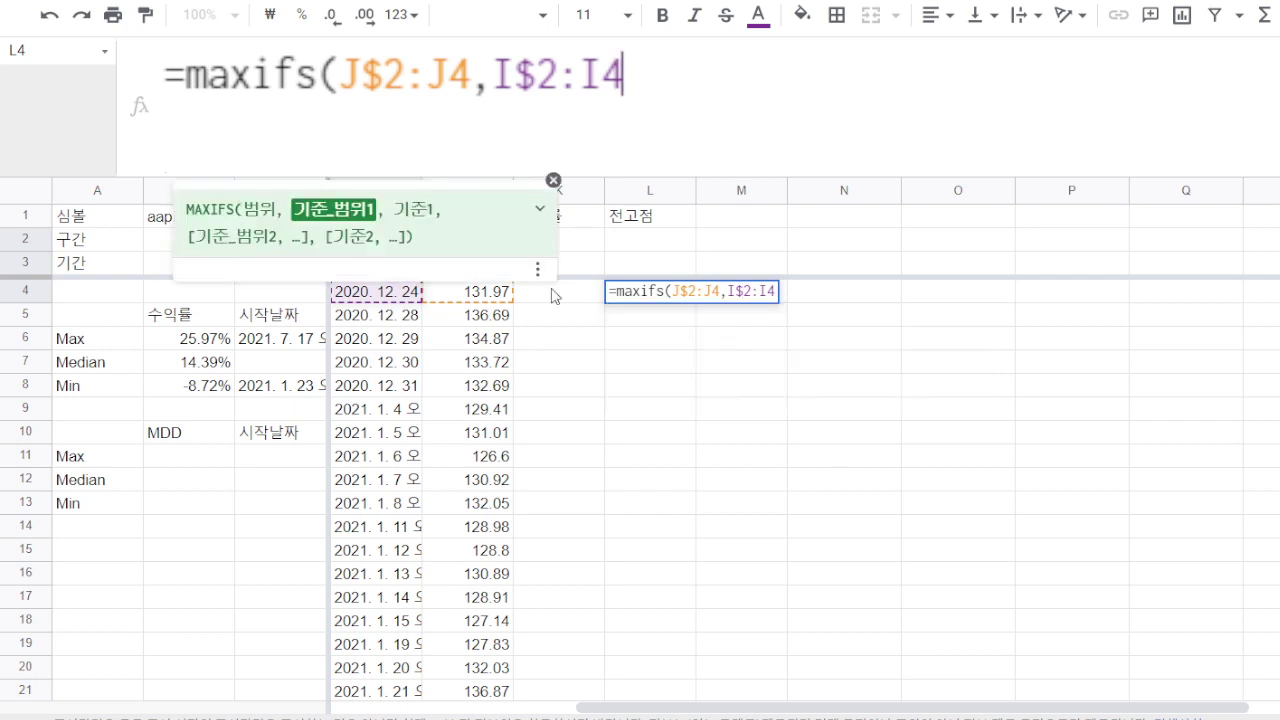
{"action": "type", "text": ","}
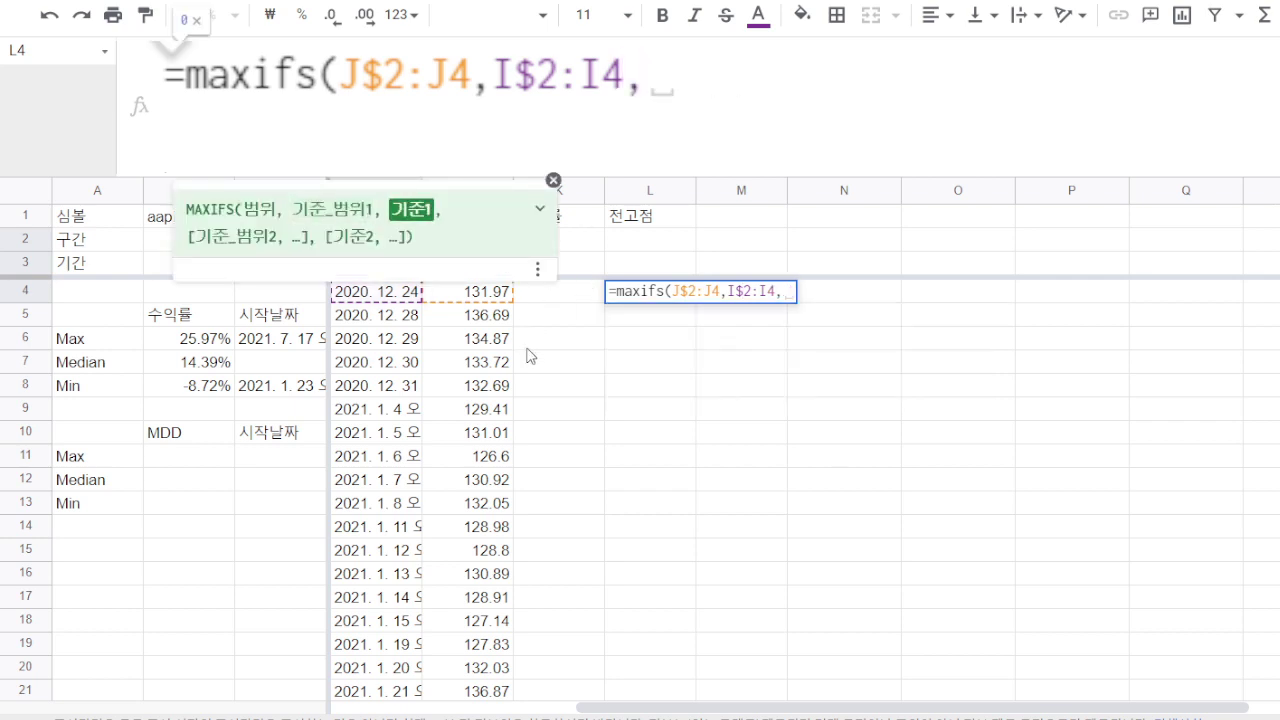
- Add I4-365*$B$3 as the date criterion of the maxifs formula in L4, with an absolute reference to the 기간 value
{"action": "left_click", "coordinate": [382, 293]}
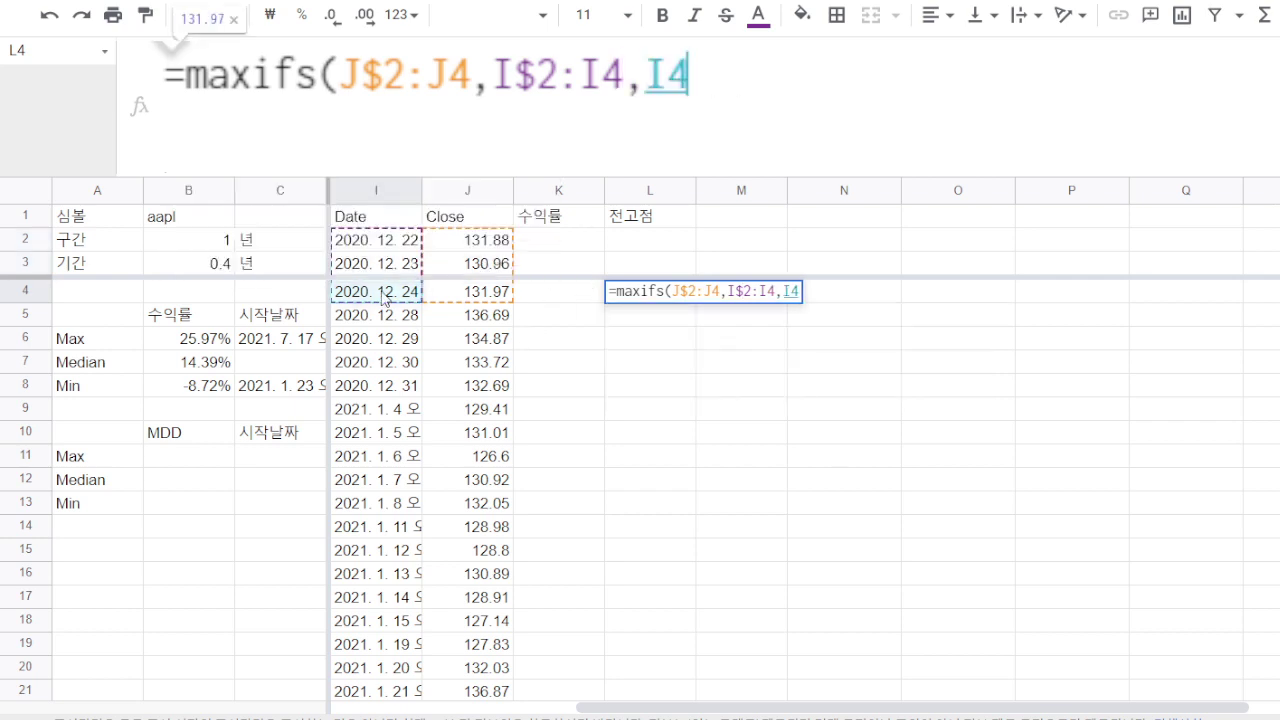
{"action": "type", "text": "-"}
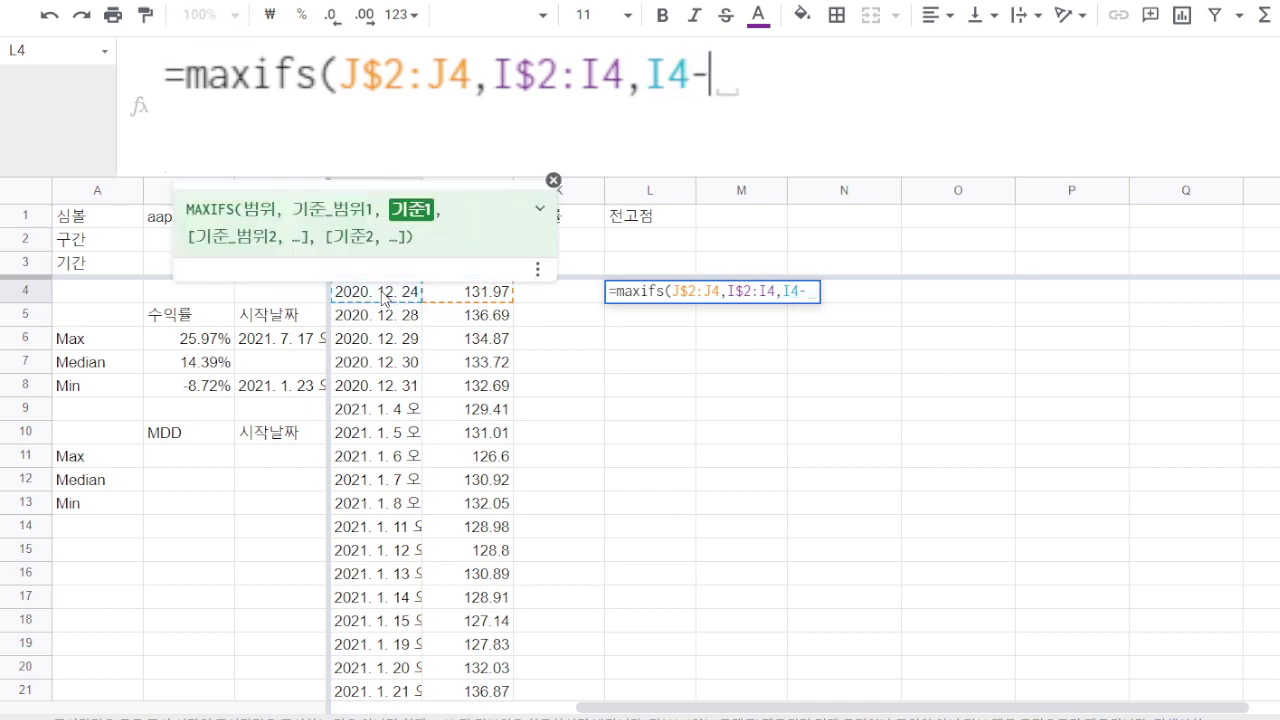
{"action": "type", "text": "365"}
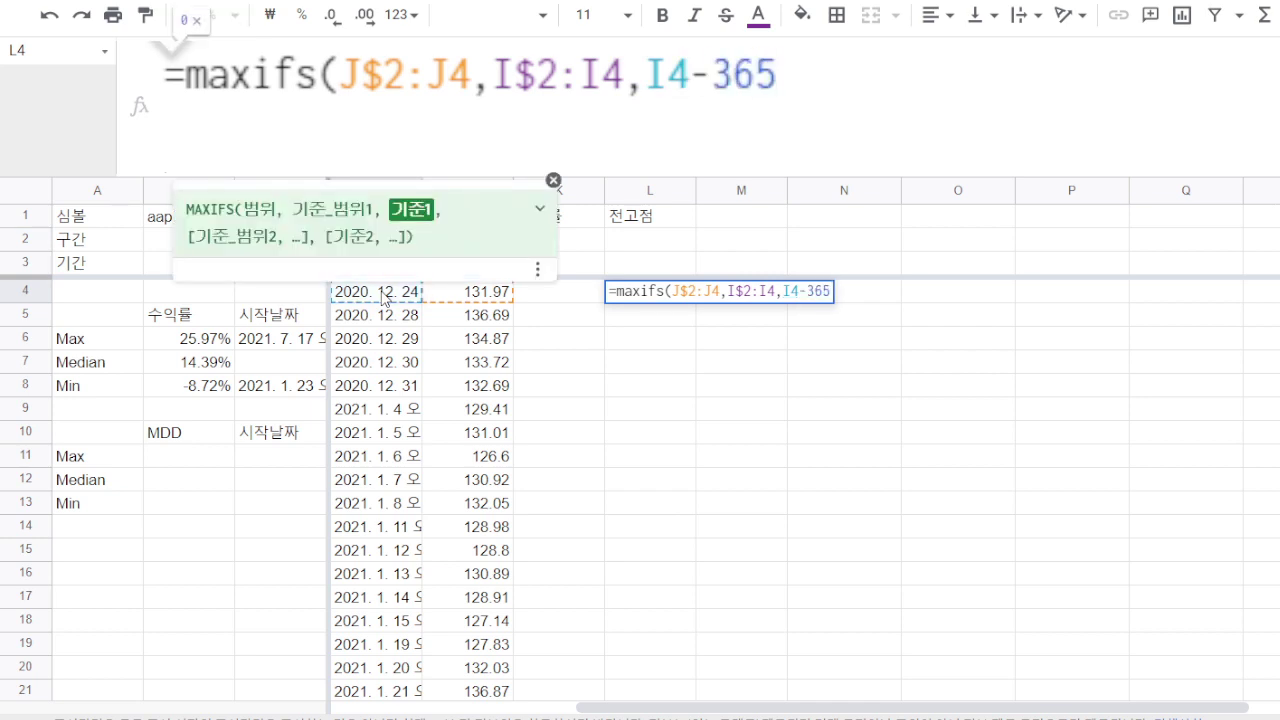
{"action": "type", "text": "*"}
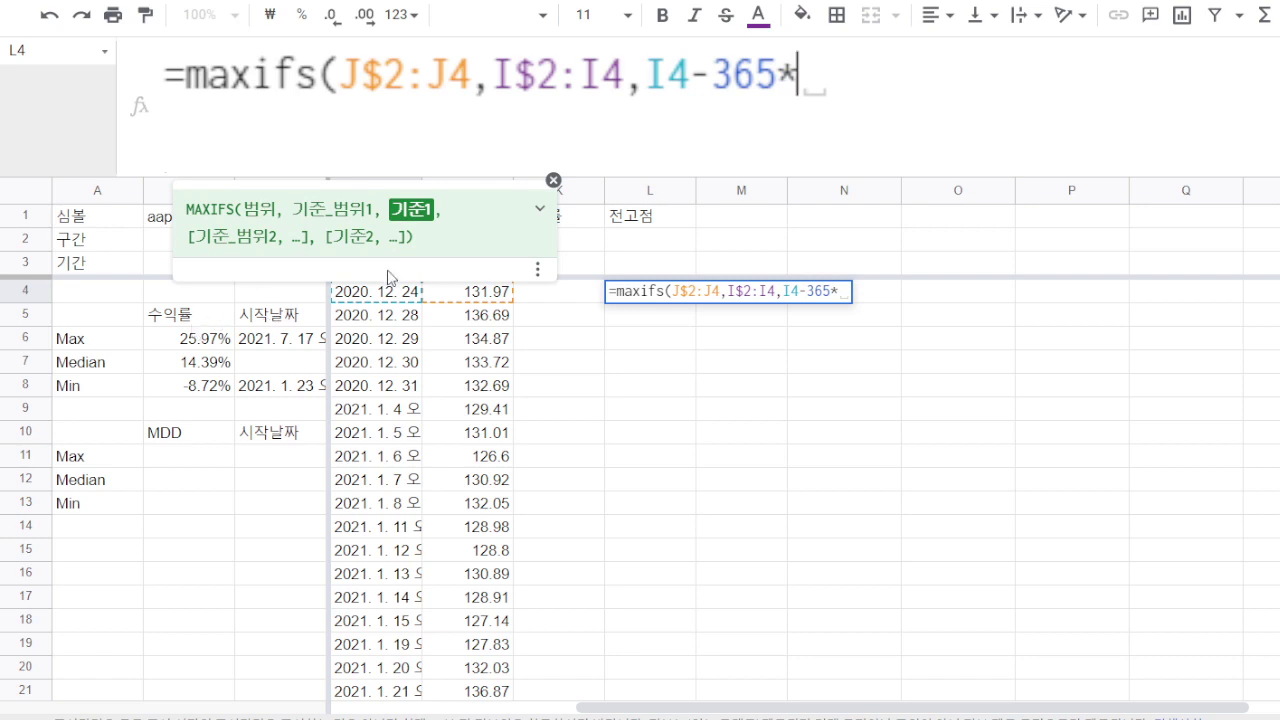
{"action": "left_click", "coordinate": [548, 180]}
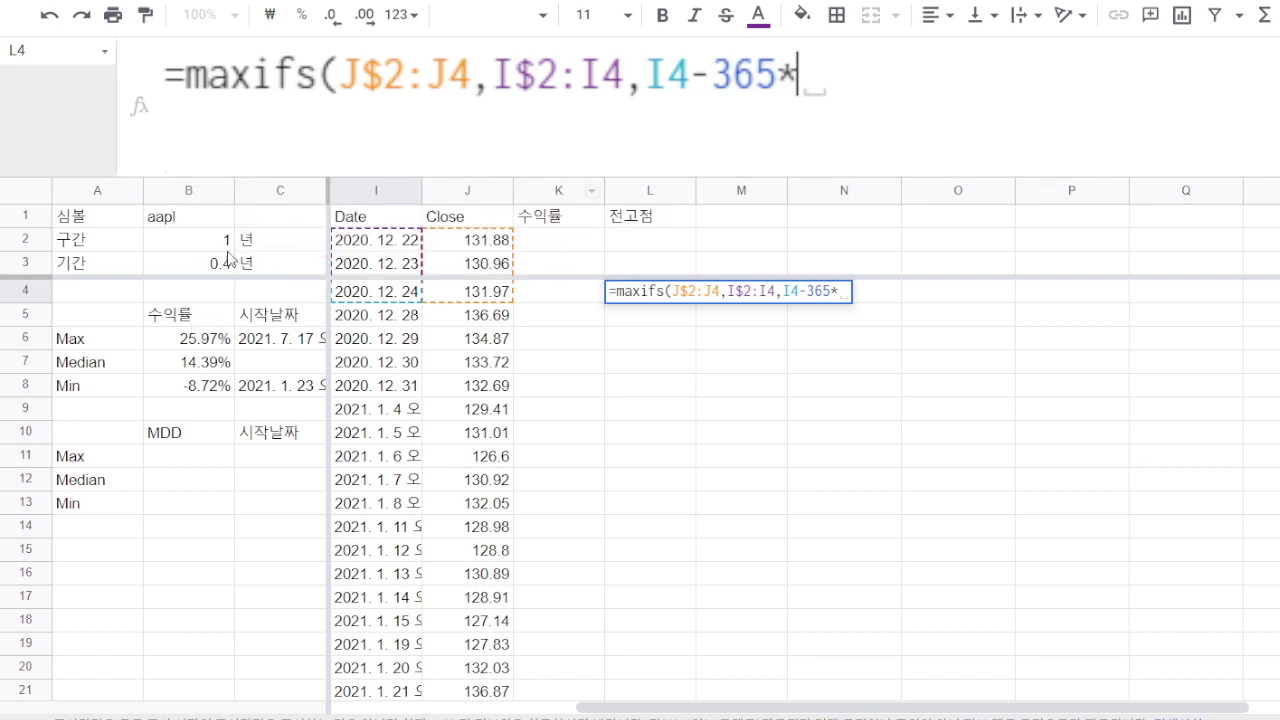
{"action": "left_click", "coordinate": [205, 268]}
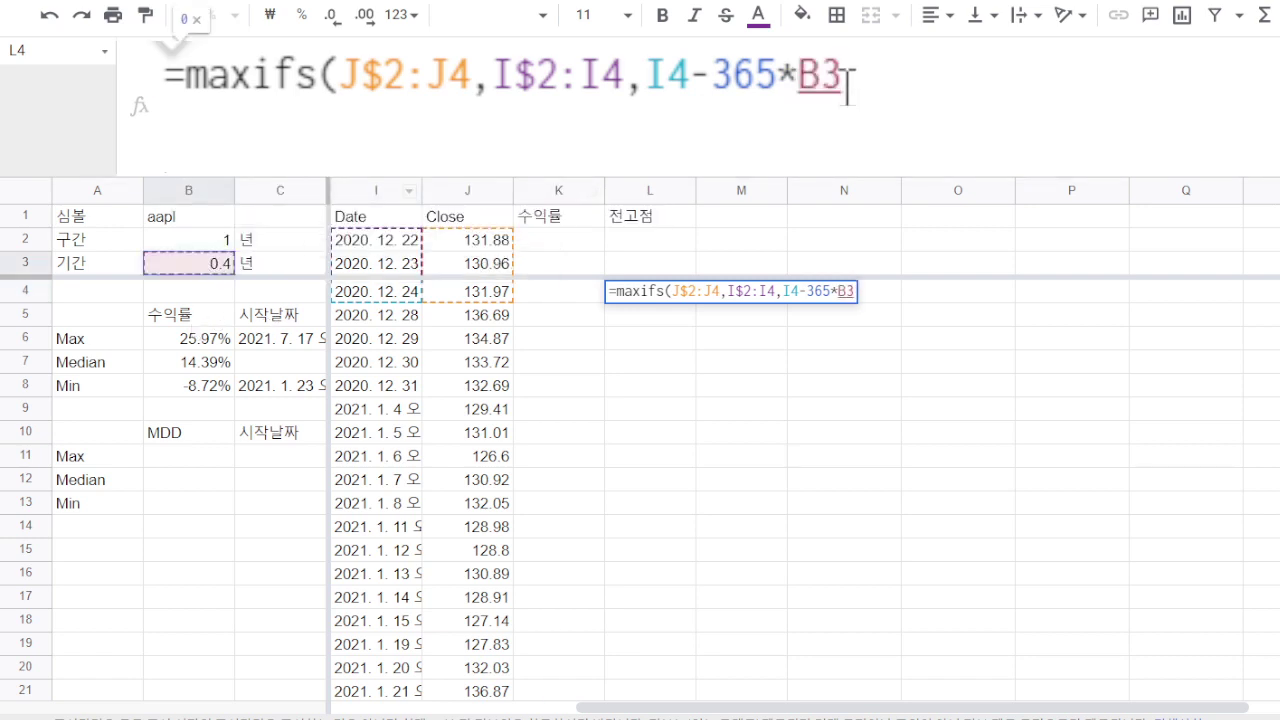
{"action": "key", "text": "F4"}
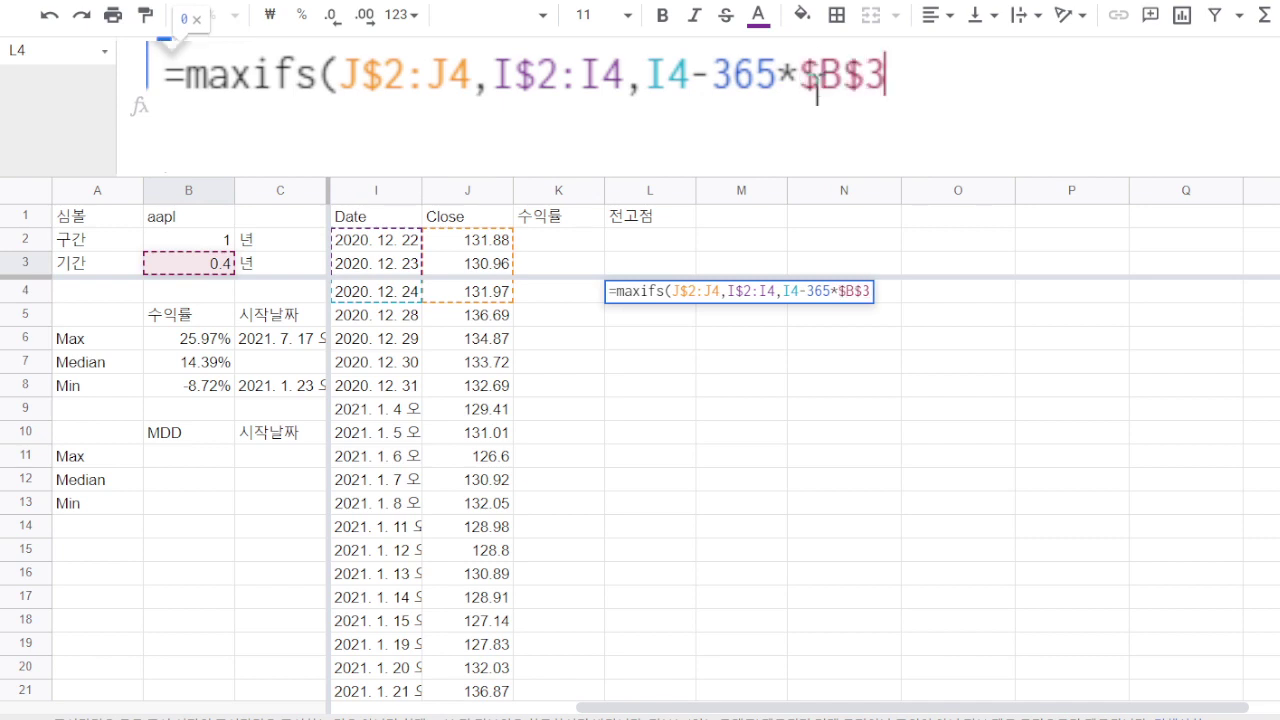
- Prefix the date criterion in L4 with ">"&, complete the maxifs formula, and copy it up into L2 and L3
{"action": "left_click", "coordinate": [641, 78]}
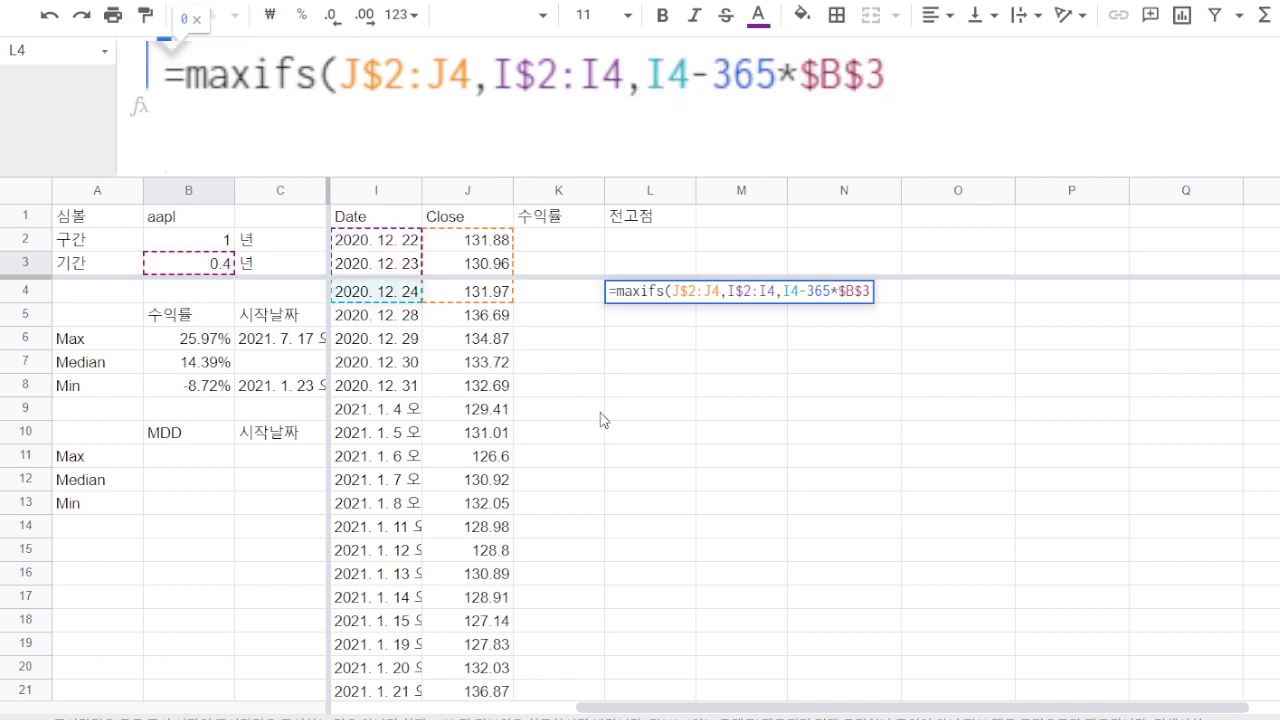
{"action": "type", "text": ">"}
{"action": "key", "text": "Left"}
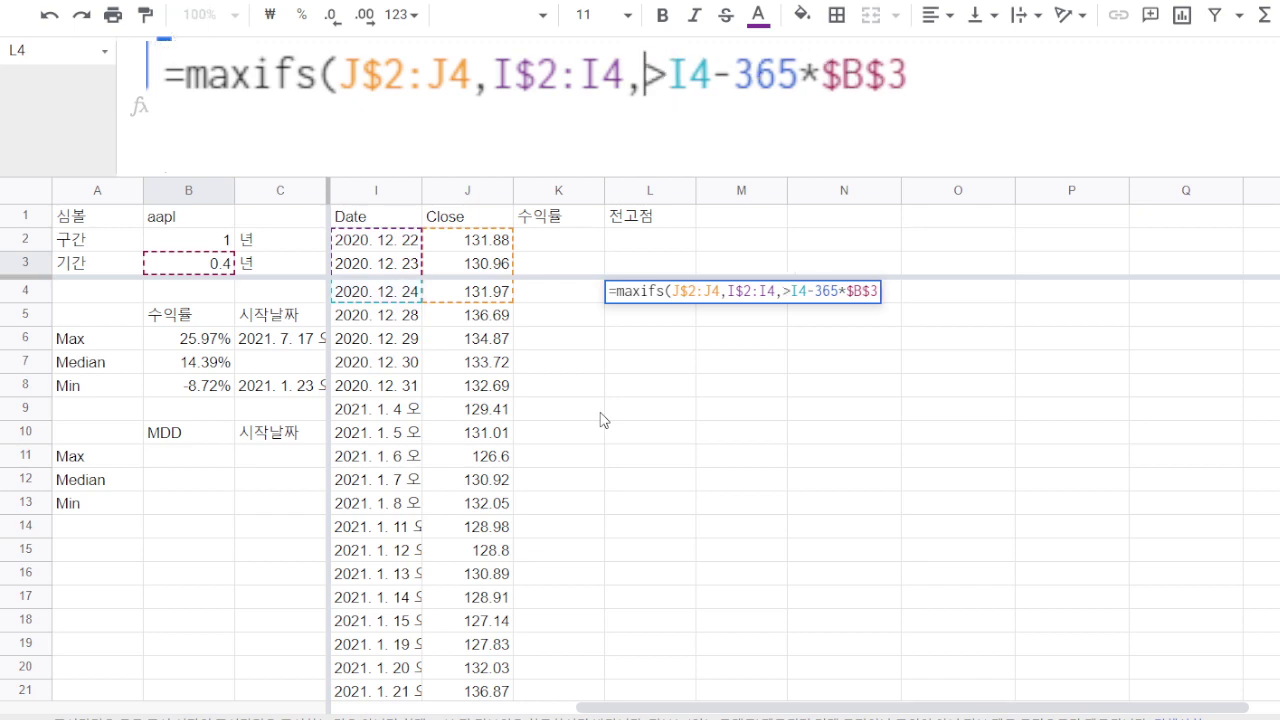
{"action": "type", "text": "\""}
{"action": "key", "text": "Right"}
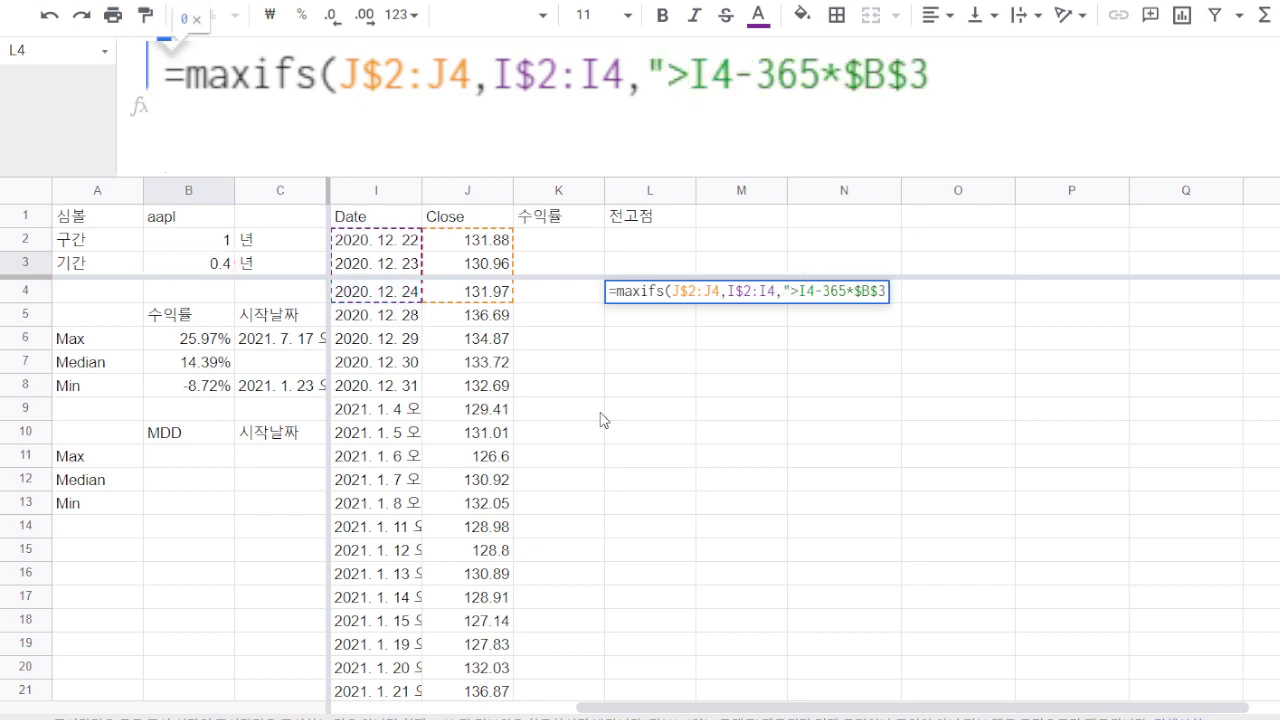
{"action": "type", "text": "\""}
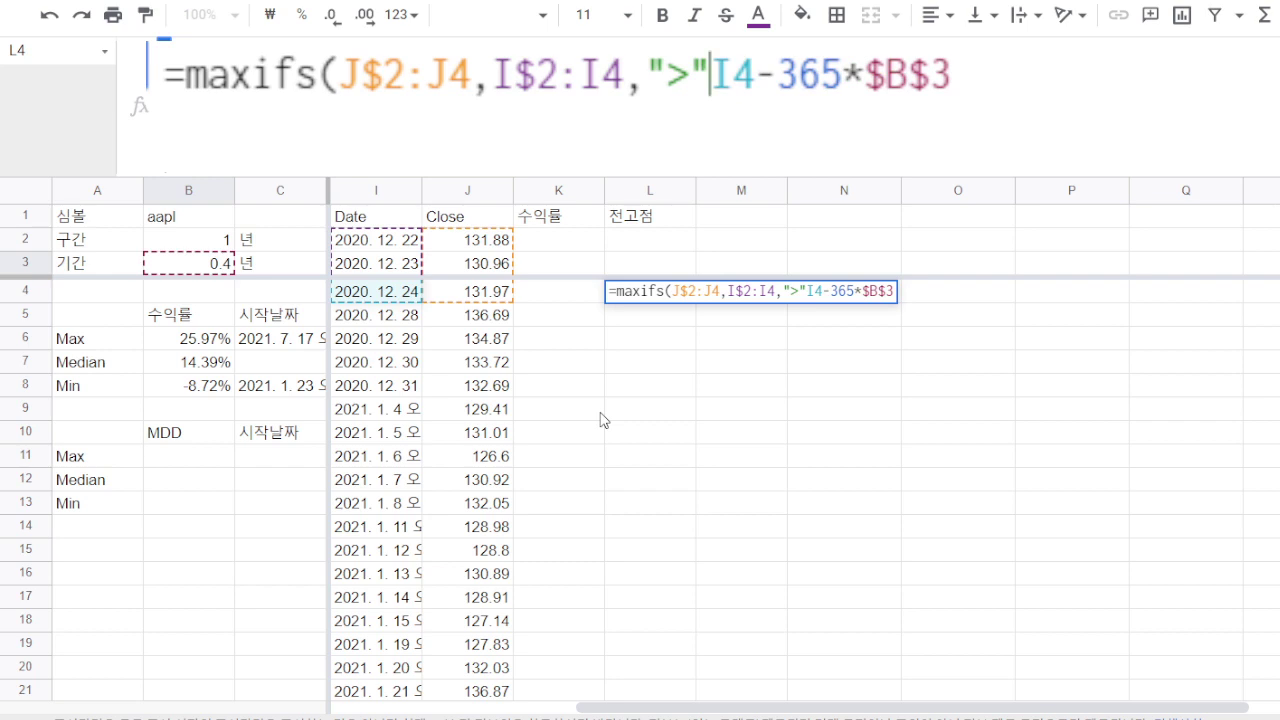
{"action": "type", "text": "&"}
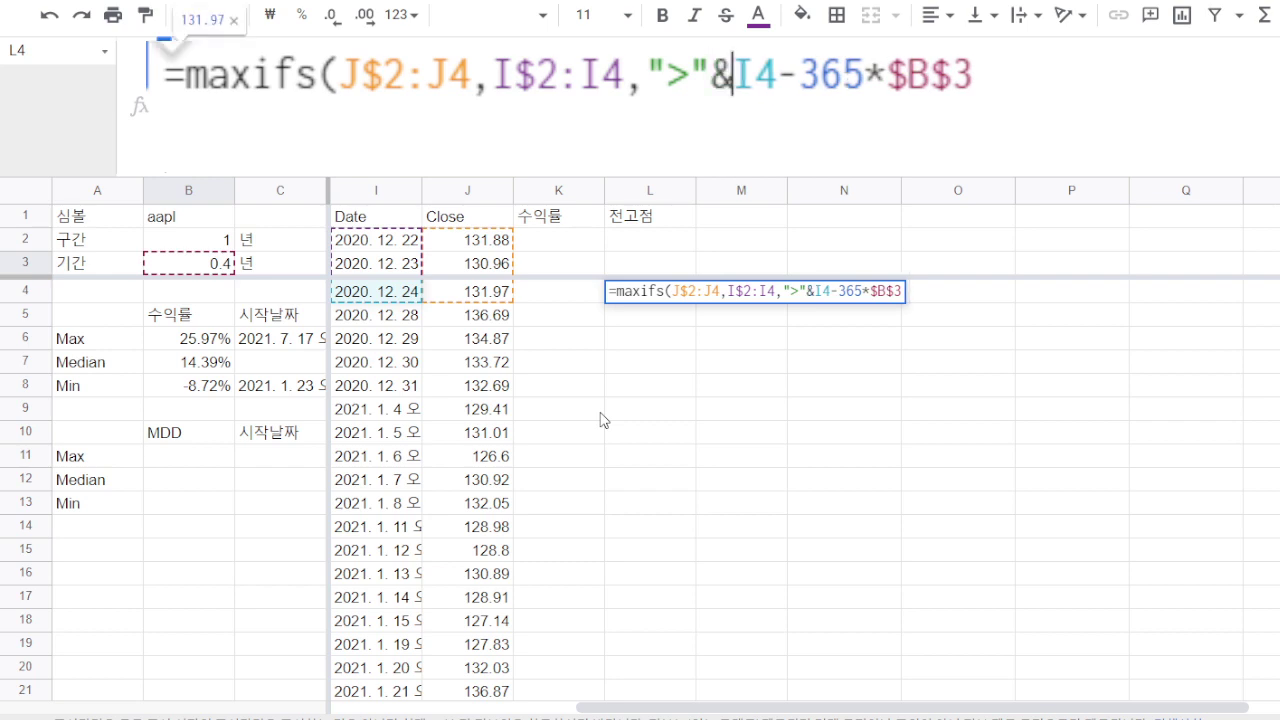
{"action": "key", "text": "Return"}
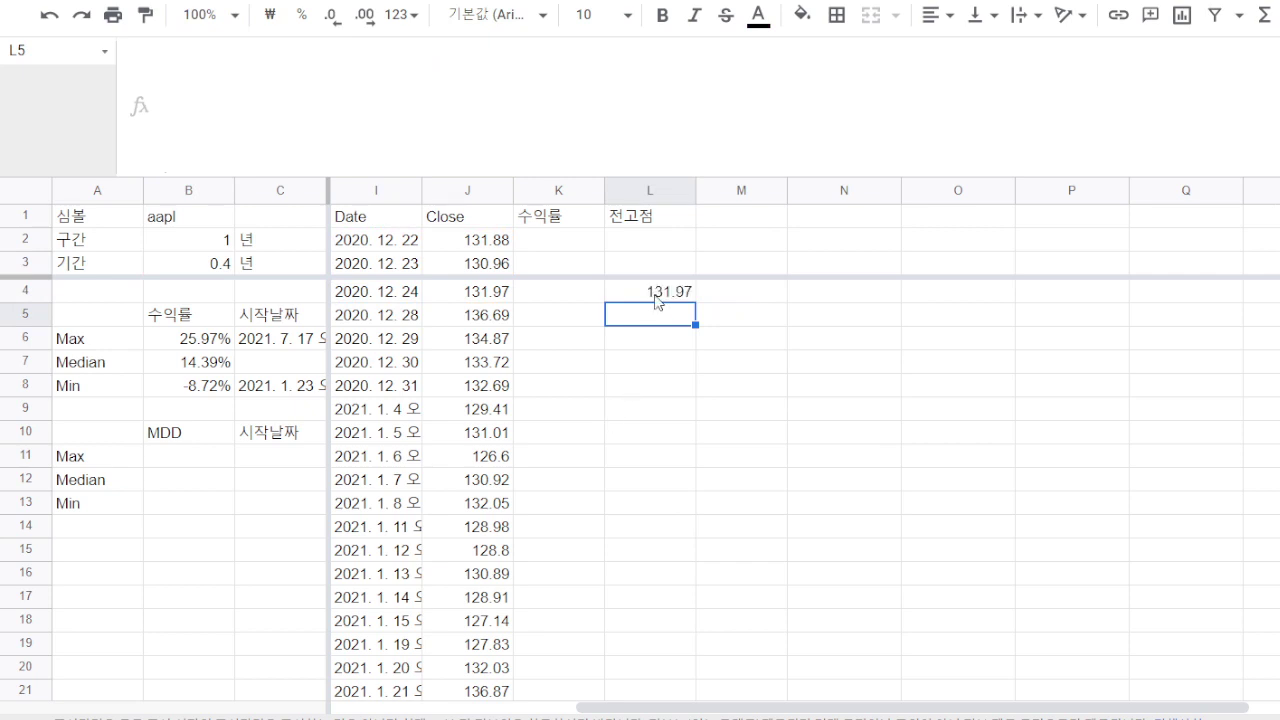
{"action": "left_click", "coordinate": [651, 296]}
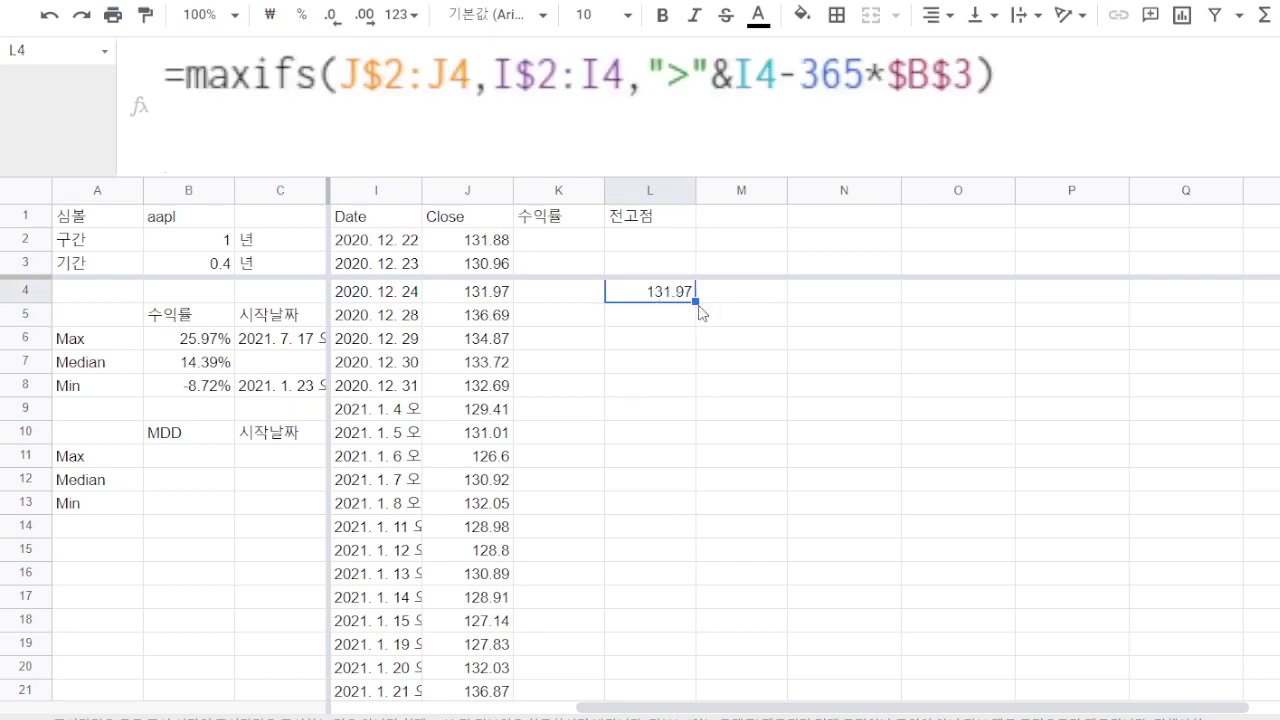
{"action": "left_click_drag", "start_coordinate": [695, 302], "coordinate": [697, 233]}
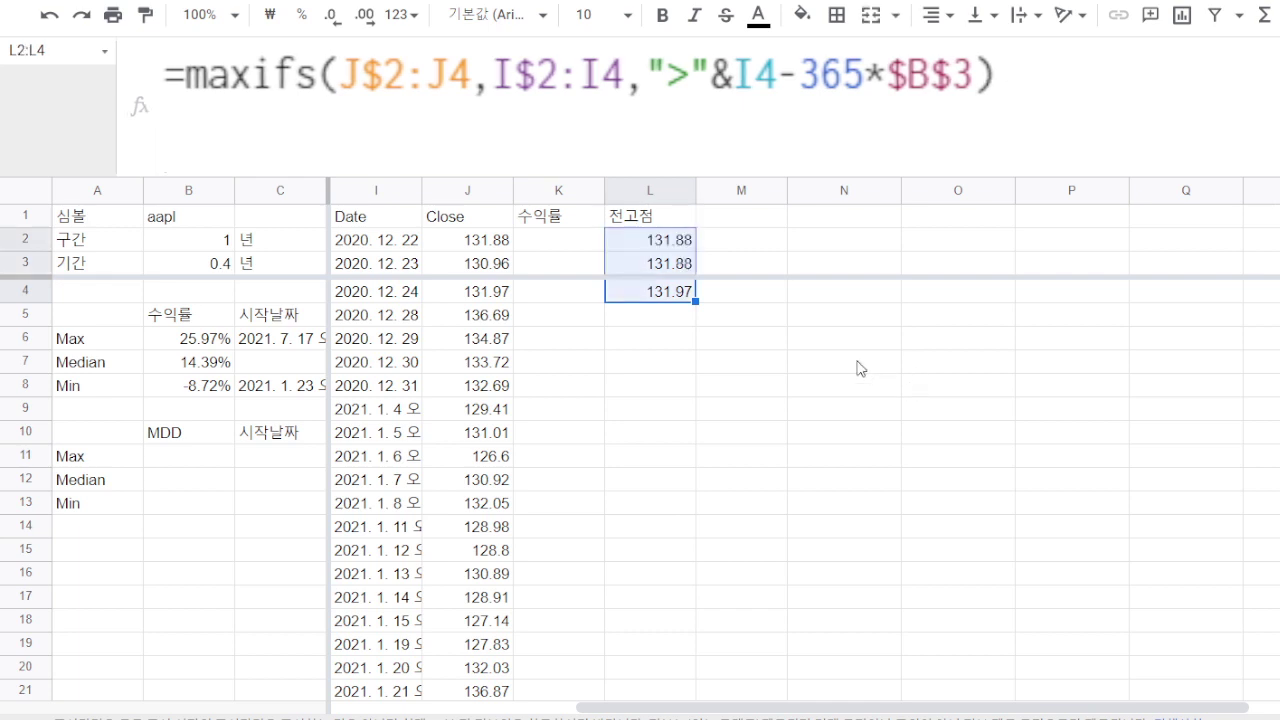
- Add the column header MDD in M1, beside the 전고점 header
{"action": "left_click", "coordinate": [736, 220]}
{"action": "type", "text": "MDD"}
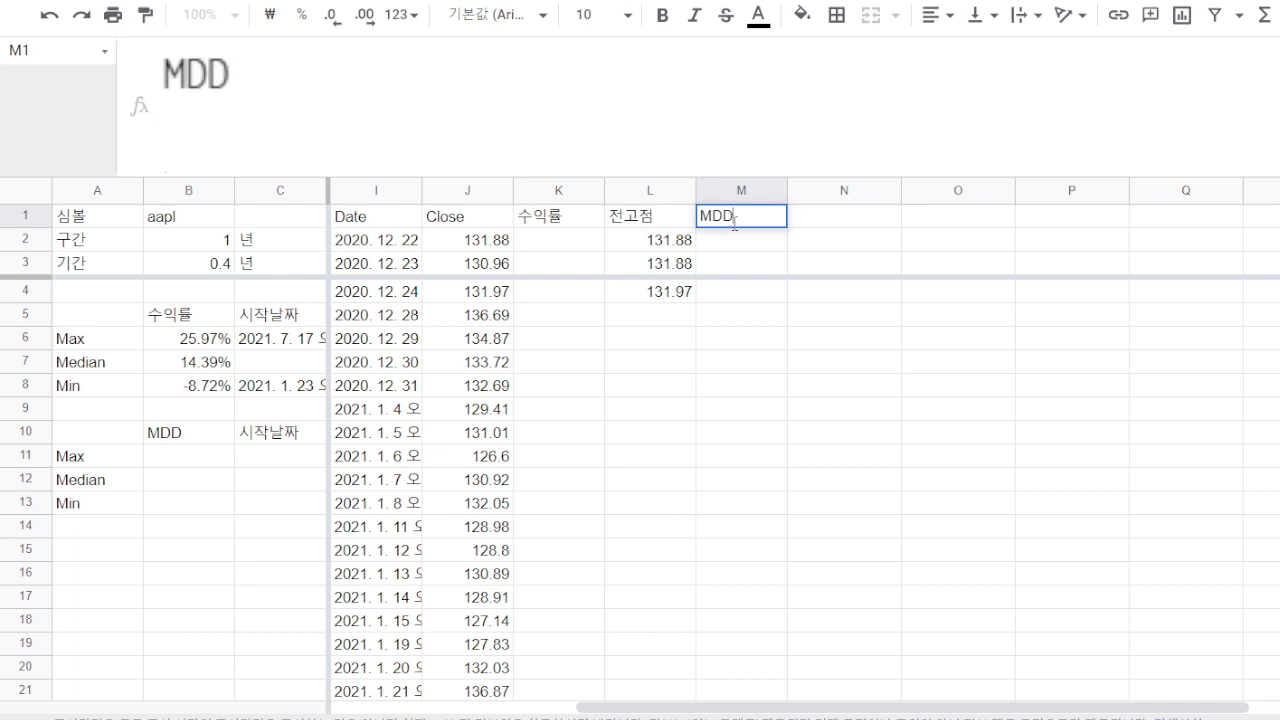
{"action": "key", "text": "Return"}
- Enter the formula =J2/L2-1 in M2 to compute the drop of the close from the previous high
{"action": "type", "text": "ㅋ"}
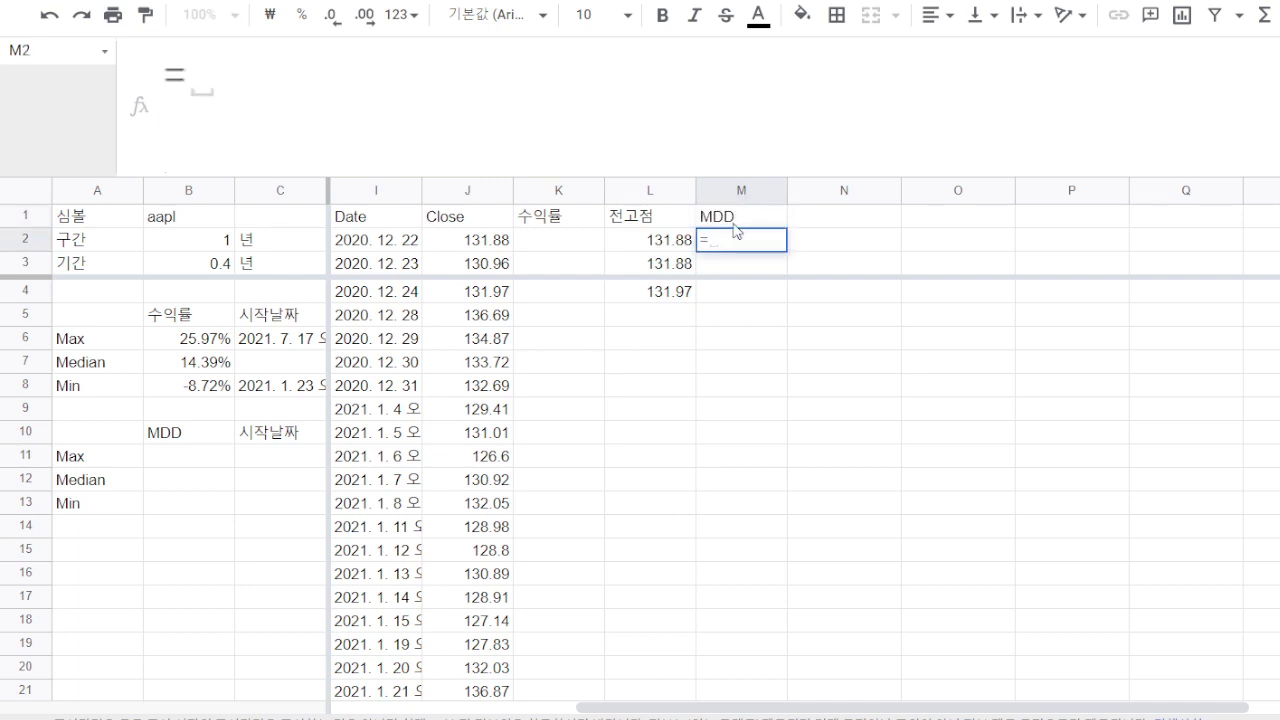
{"action": "key", "text": "Left"}
{"action": "key", "text": "Left"}
{"action": "key", "text": "Left"}
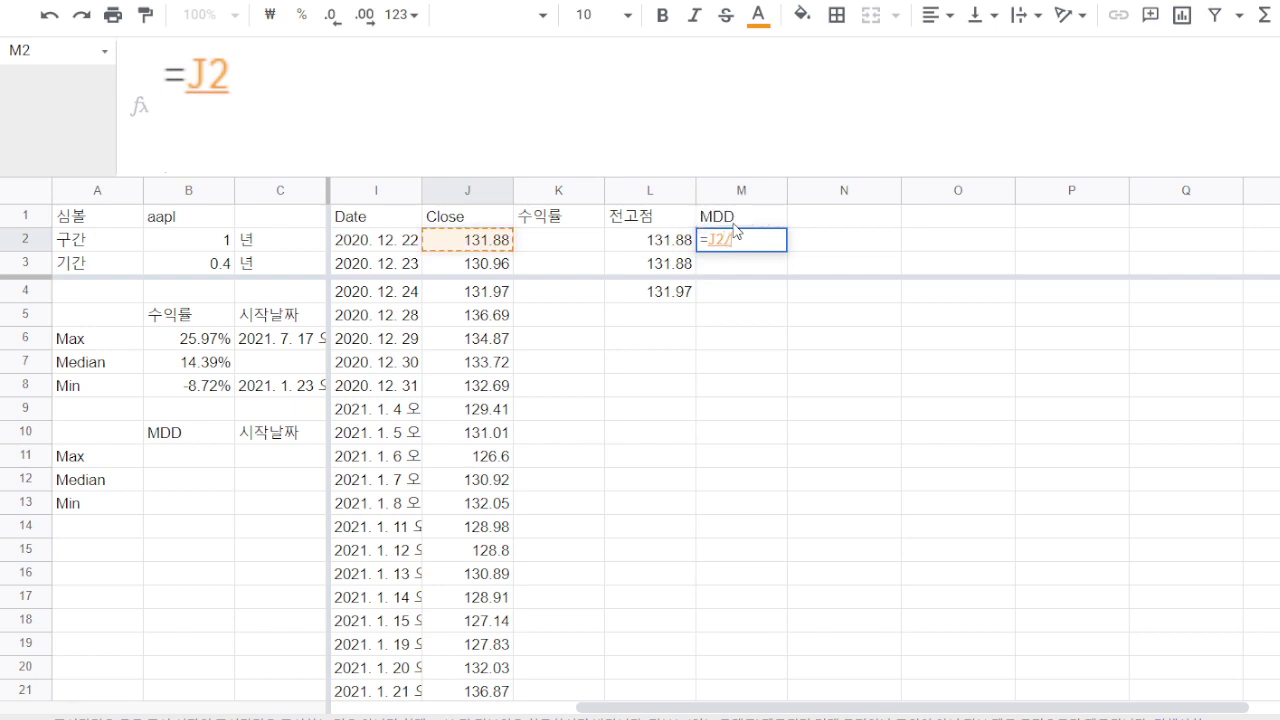
{"action": "type", "text": "/"}
{"action": "key", "text": "Left"}
{"action": "key", "text": "Left"}
{"action": "key", "text": "Right"}
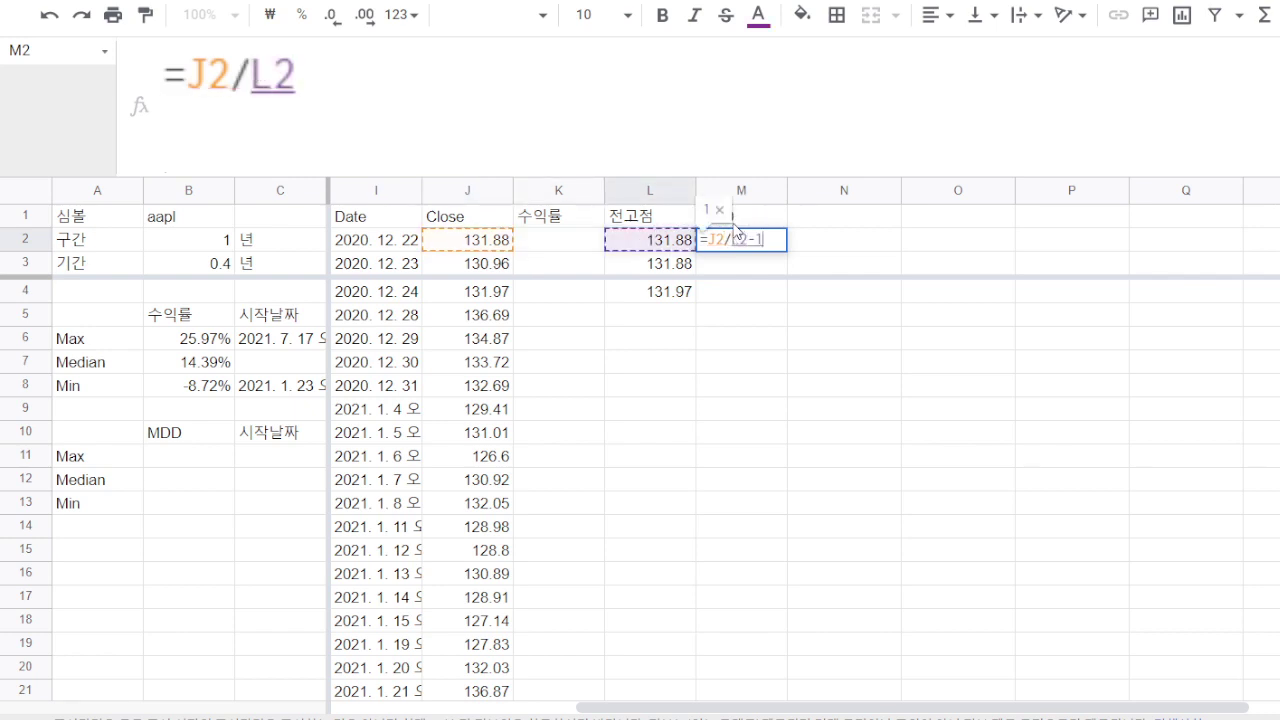
{"action": "type", "text": "-1"}
{"action": "key", "text": "Return"}
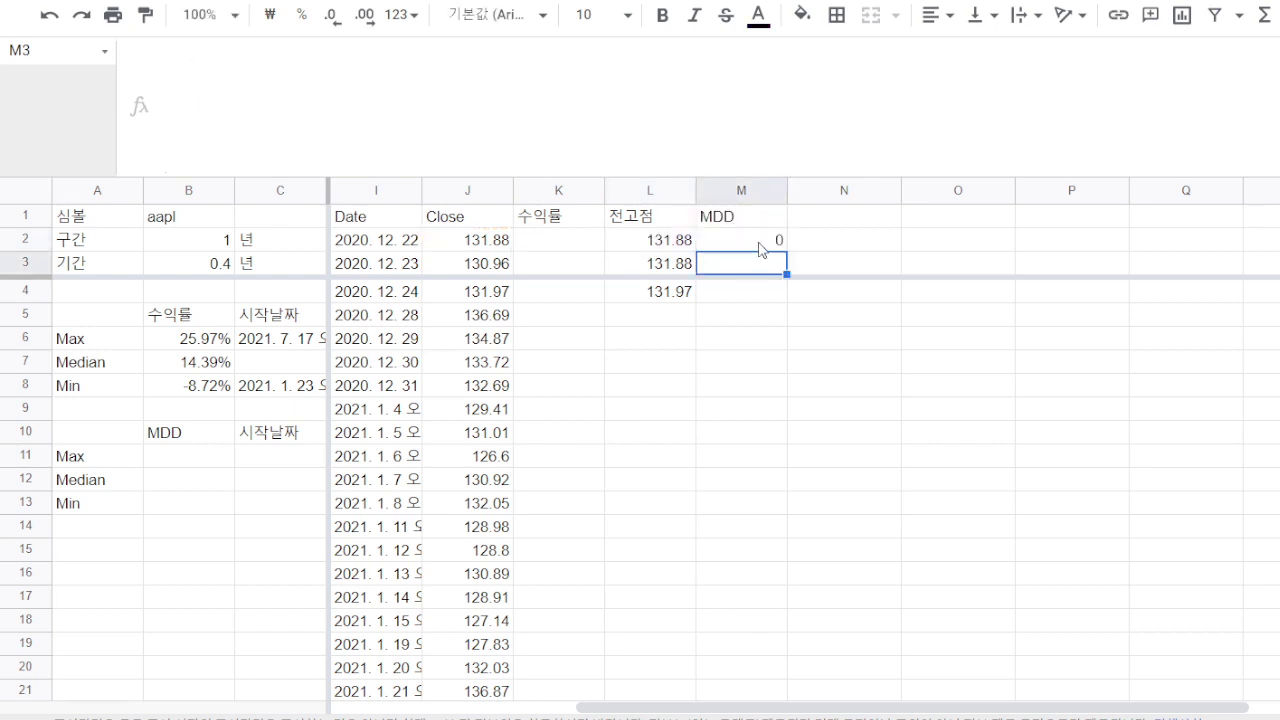
{"action": "left_click", "coordinate": [753, 244]}
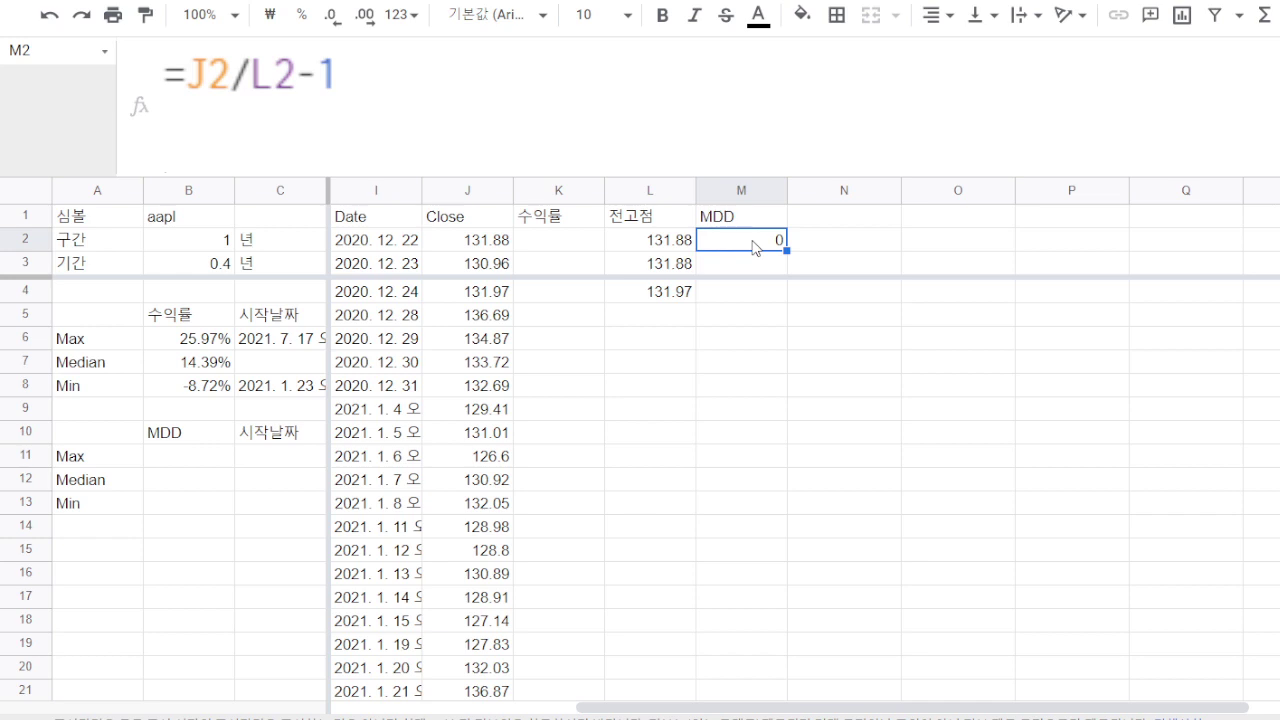
- Replace the L2 reference in M2's formula with the full maxifs expression copied from L2, without its equals sign
{"action": "left_click", "coordinate": [656, 248]}
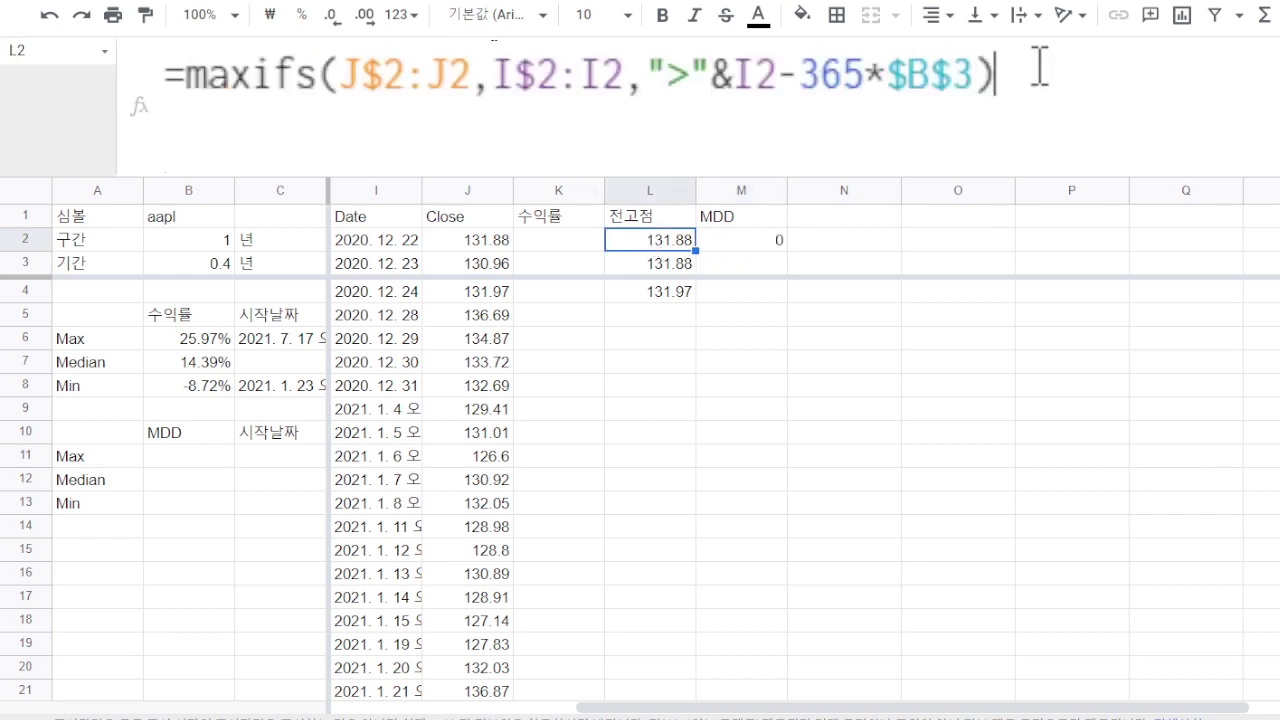
{"action": "left_click_drag", "start_coordinate": [1031, 57], "coordinate": [201, 75]}
{"action": "key", "text": "ctrl+c"}
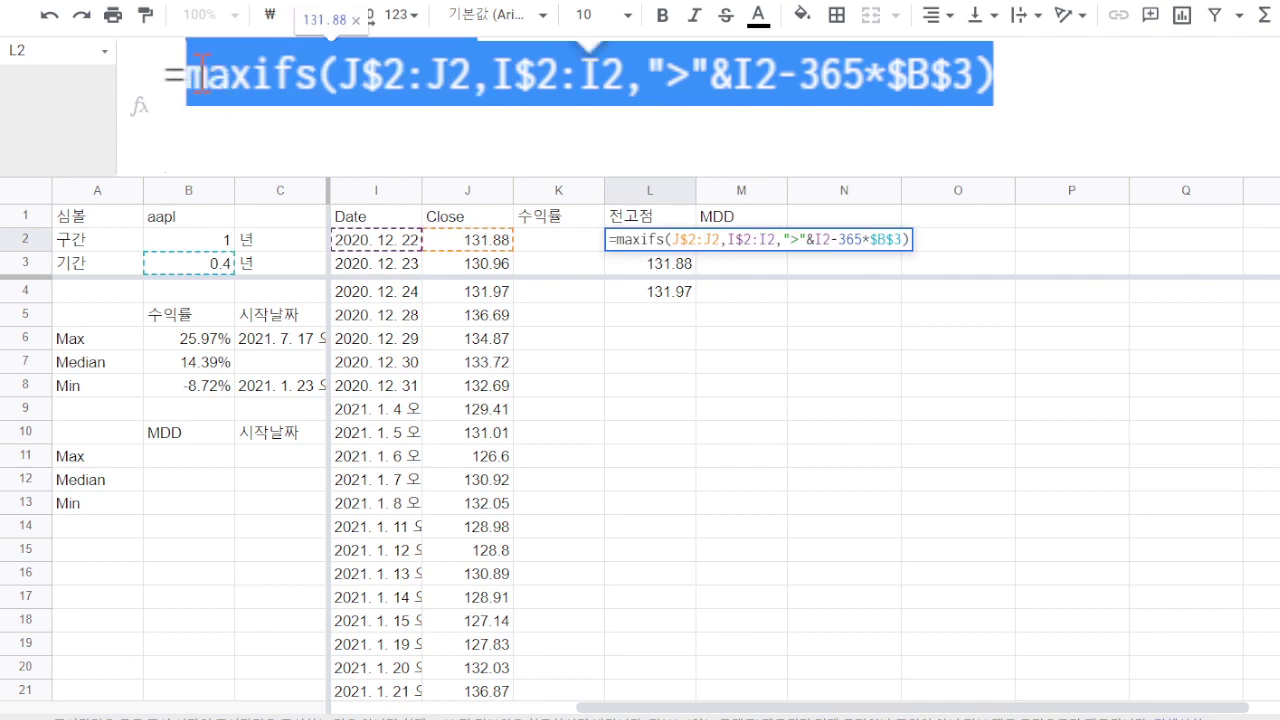
{"action": "key", "text": "Escape"}
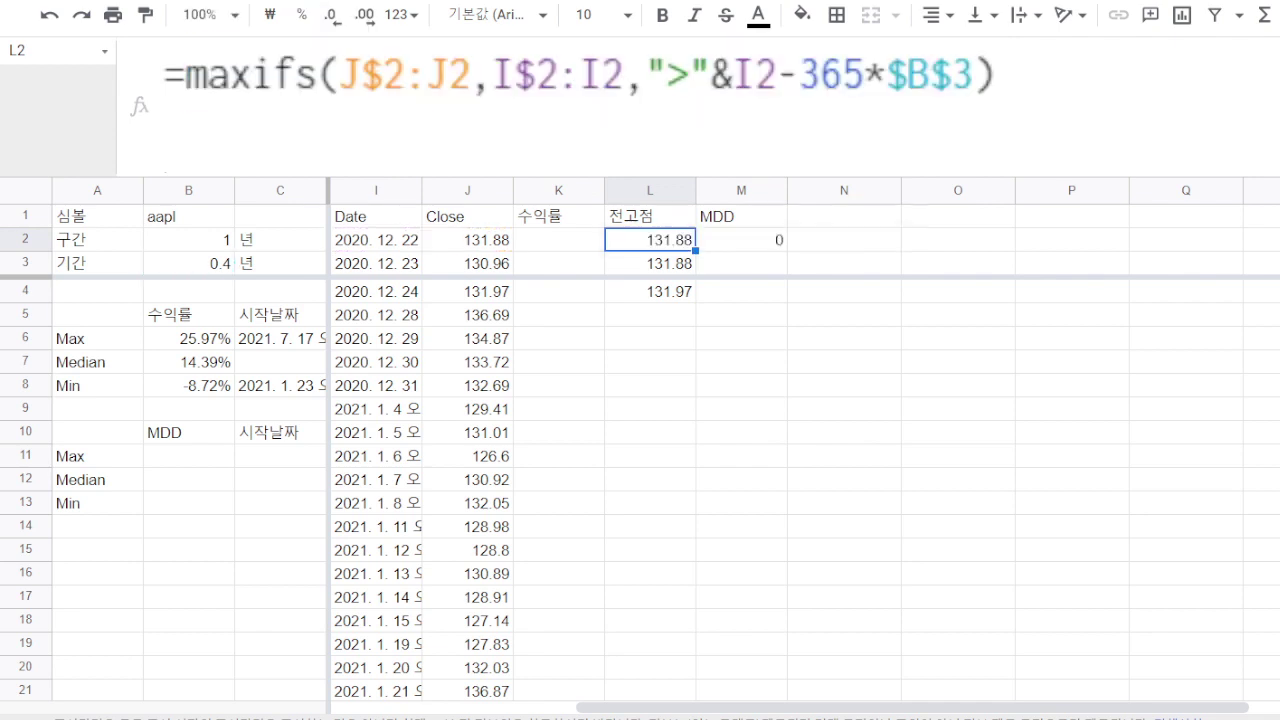
{"action": "left_click", "coordinate": [757, 232]}
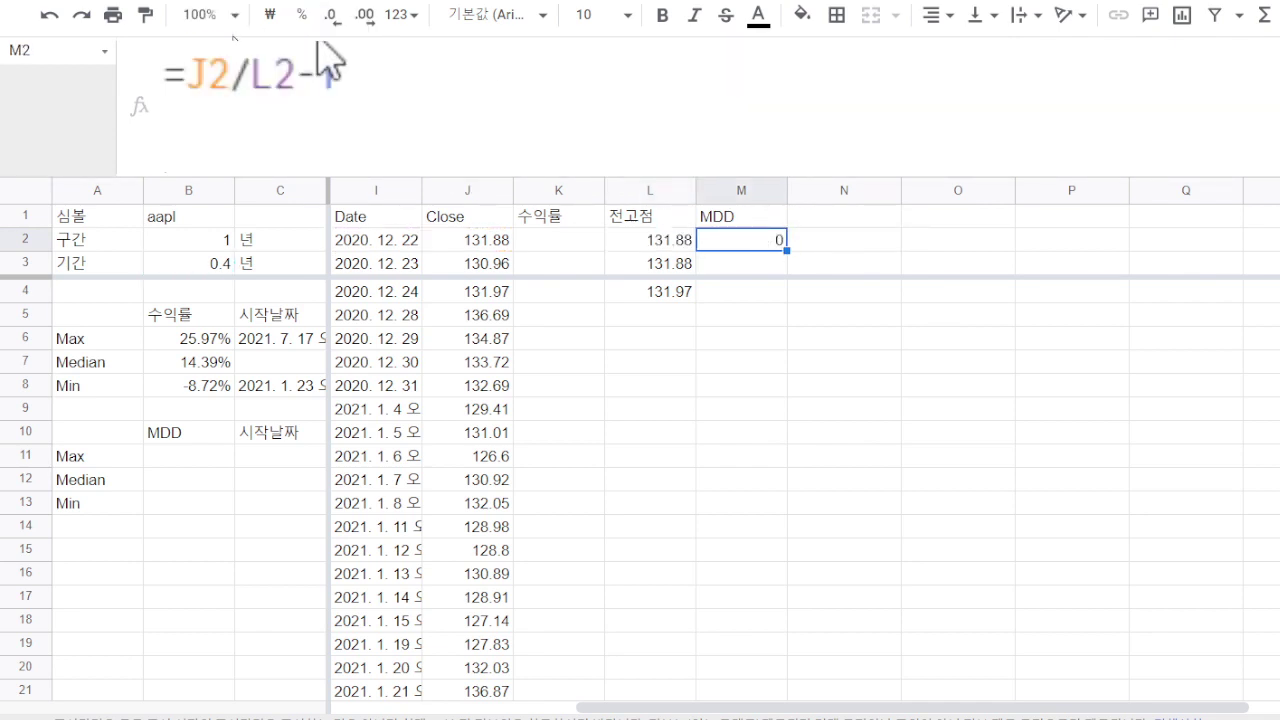
{"action": "left_click", "coordinate": [293, 75]}
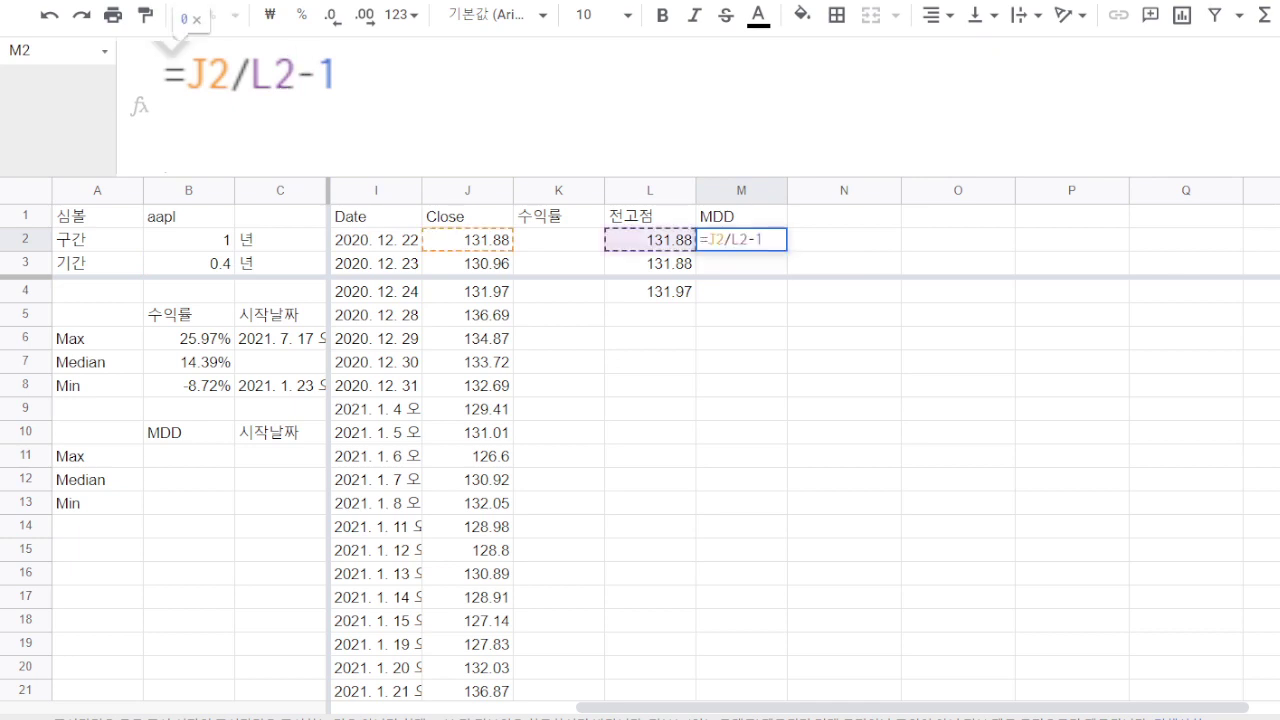
{"action": "key", "text": "BackSpace"}
{"action": "key", "text": "BackSpace"}
{"action": "key", "text": "ctrl+v"}
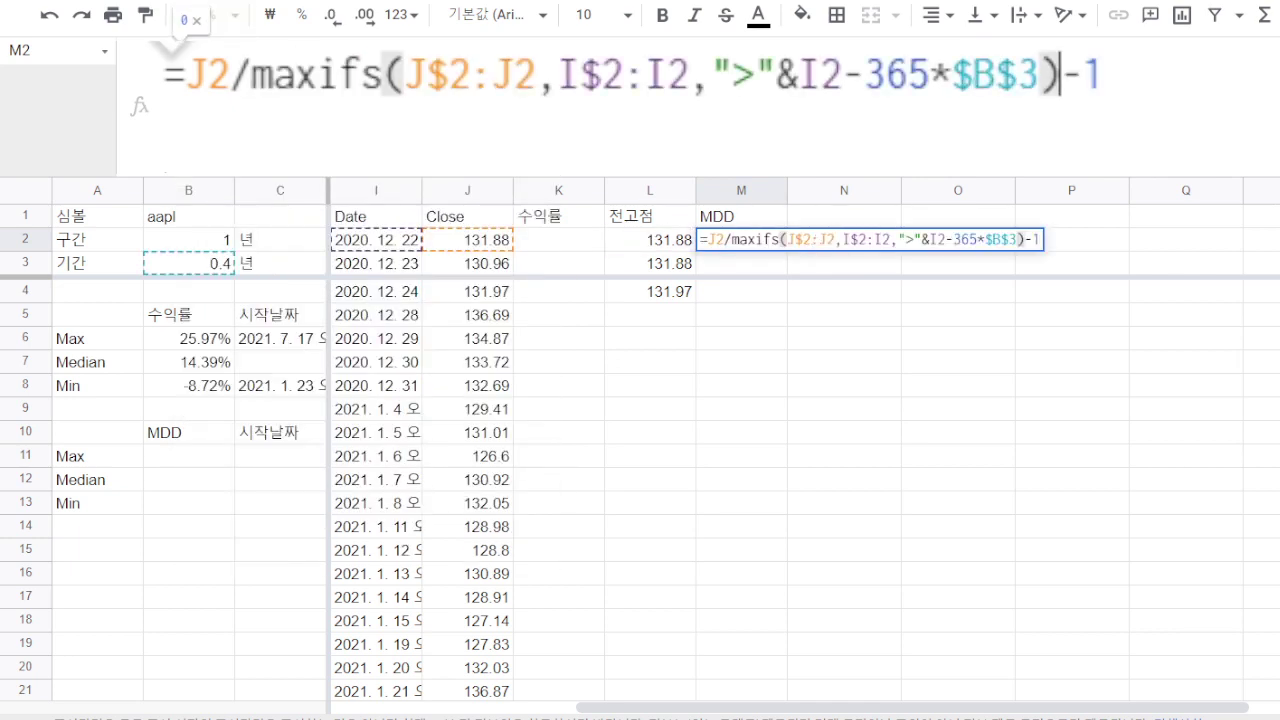
{"action": "key", "text": "Return"}
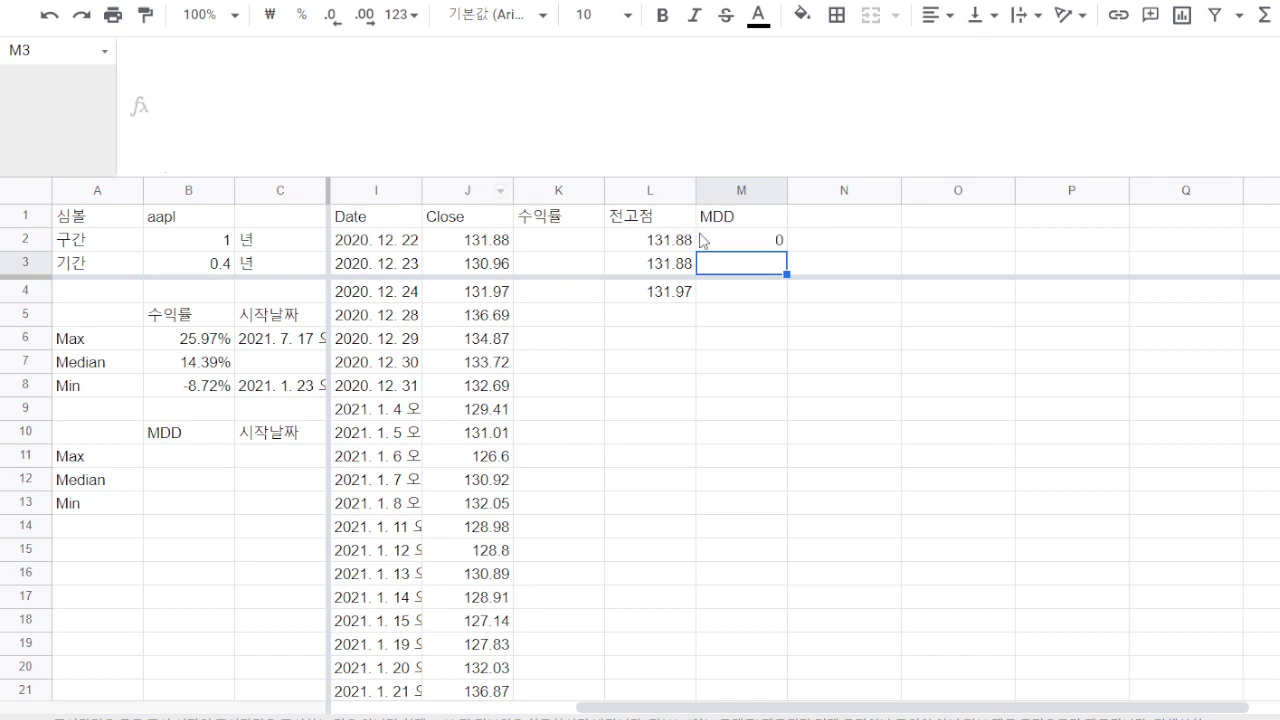
- Start an if function in front of M2's drawdown calculation, leaving its condition empty and the calculation as its second argument
{"action": "left_click", "coordinate": [737, 247]}
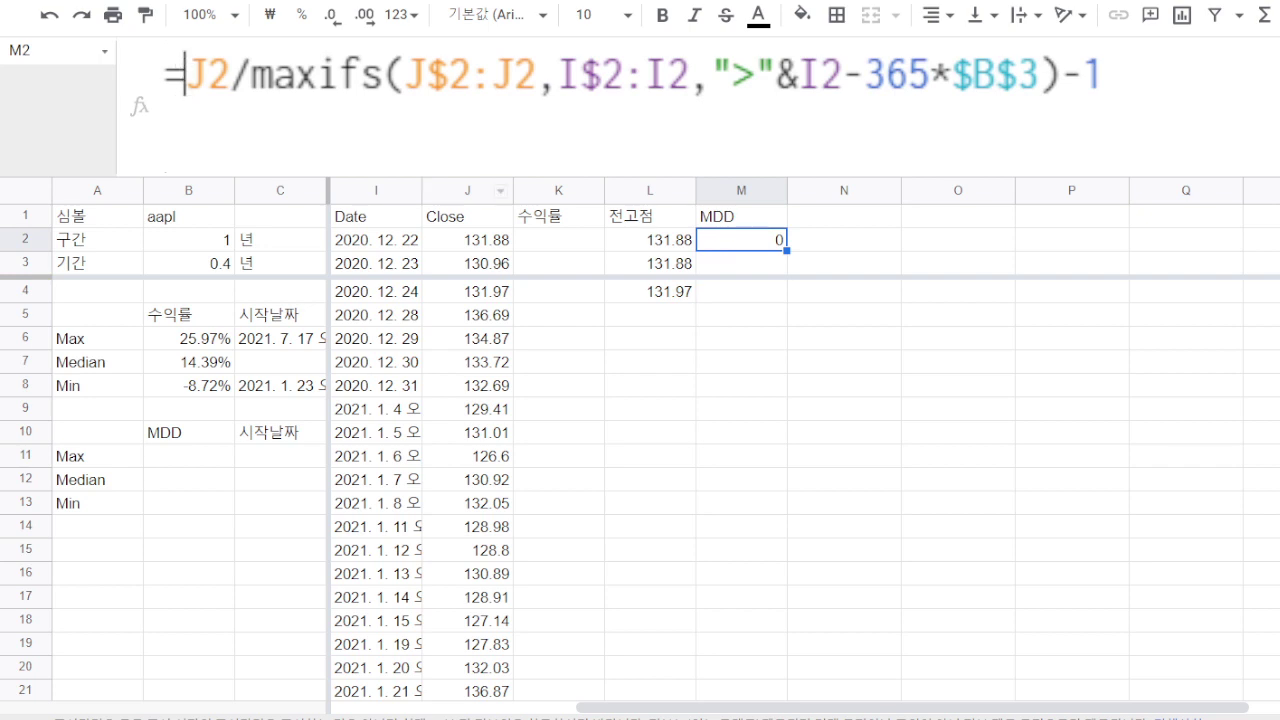
{"action": "left_click", "coordinate": [184, 74]}
{"action": "type", "text": "if("}
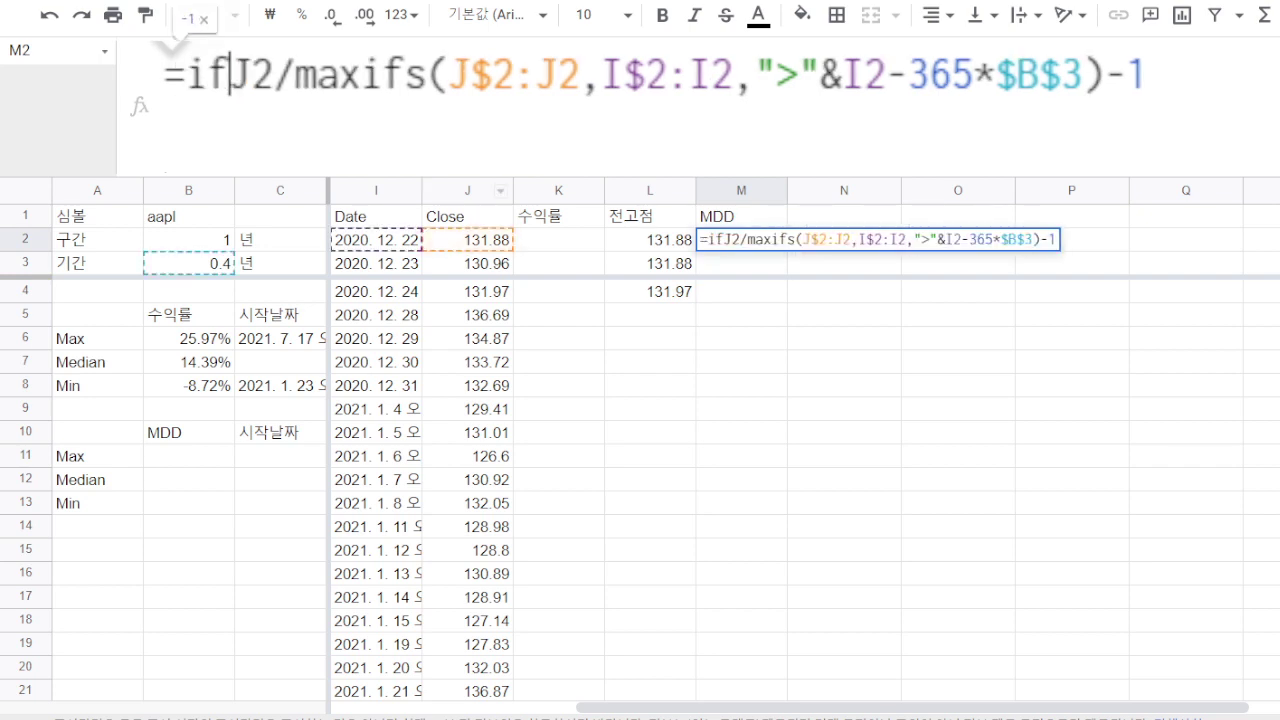
{"action": "type", "text": ","}
{"action": "key", "text": "Left"}
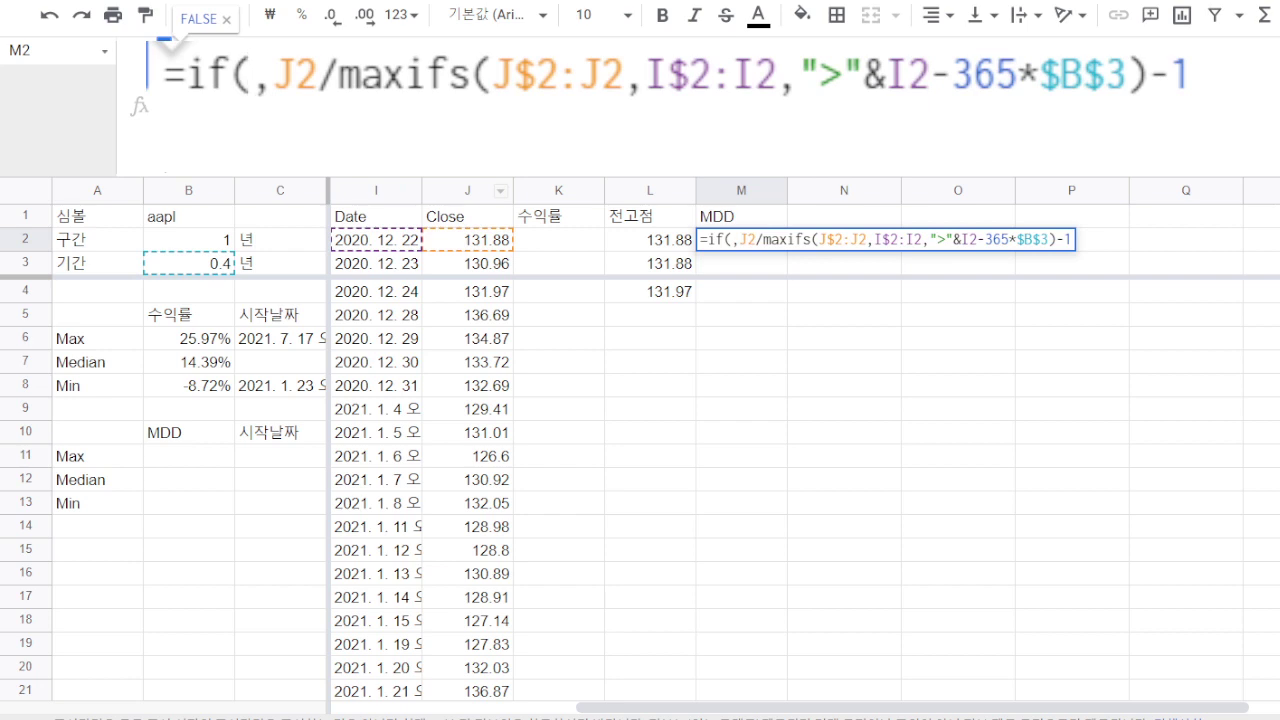
- Set the condition of M2's if function to I2-365*$B$3>$I$2, with absolute references to B3 and I2
{"action": "left_click", "coordinate": [366, 243]}
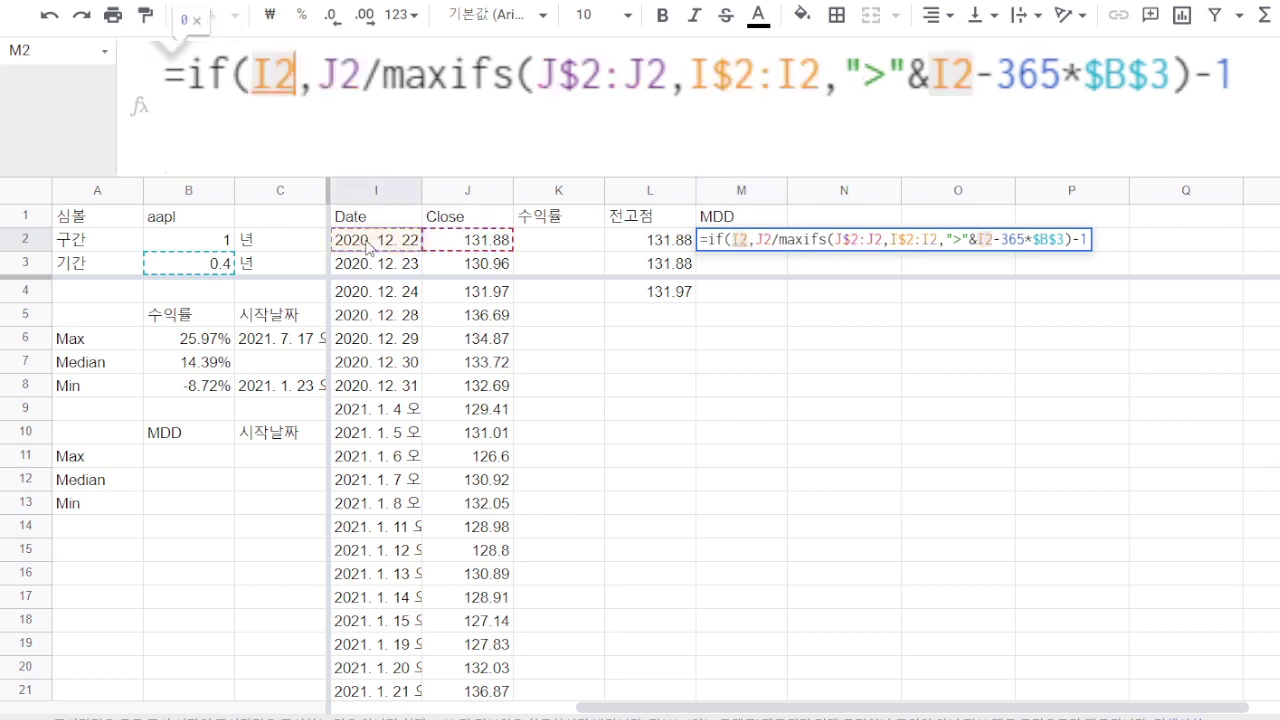
{"action": "type", "text": "-365"}
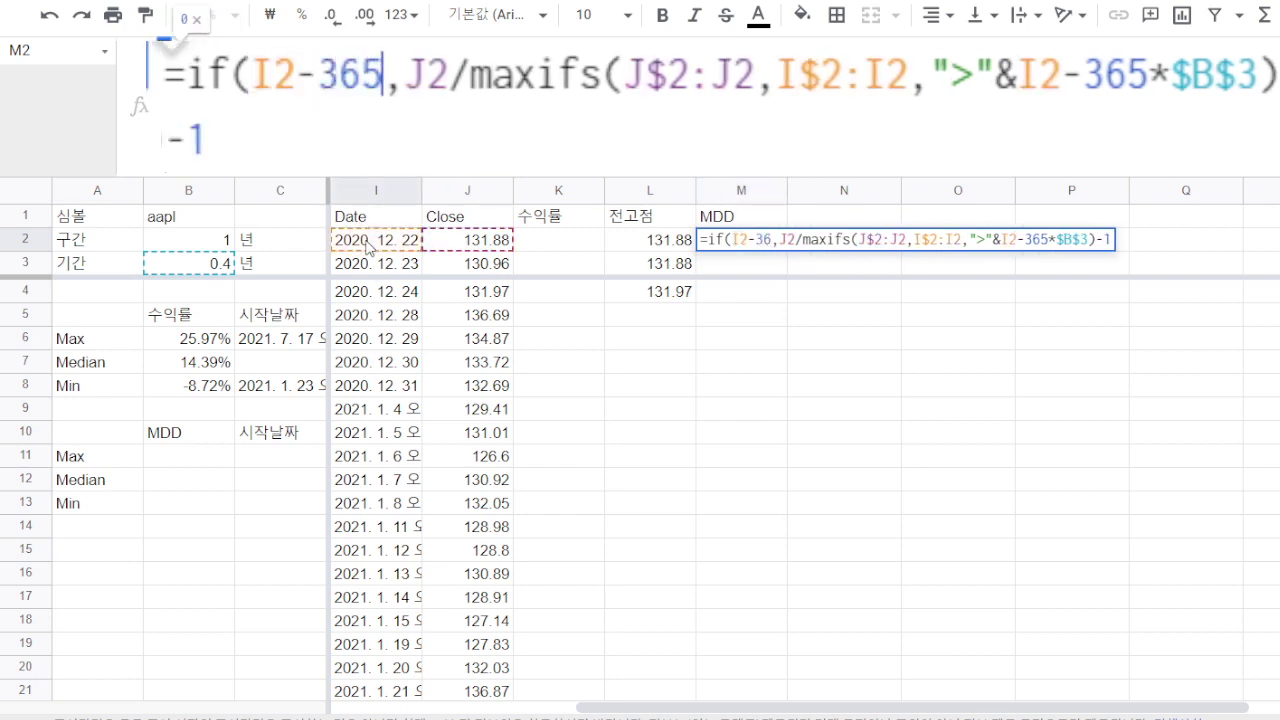
{"action": "type", "text": "*"}
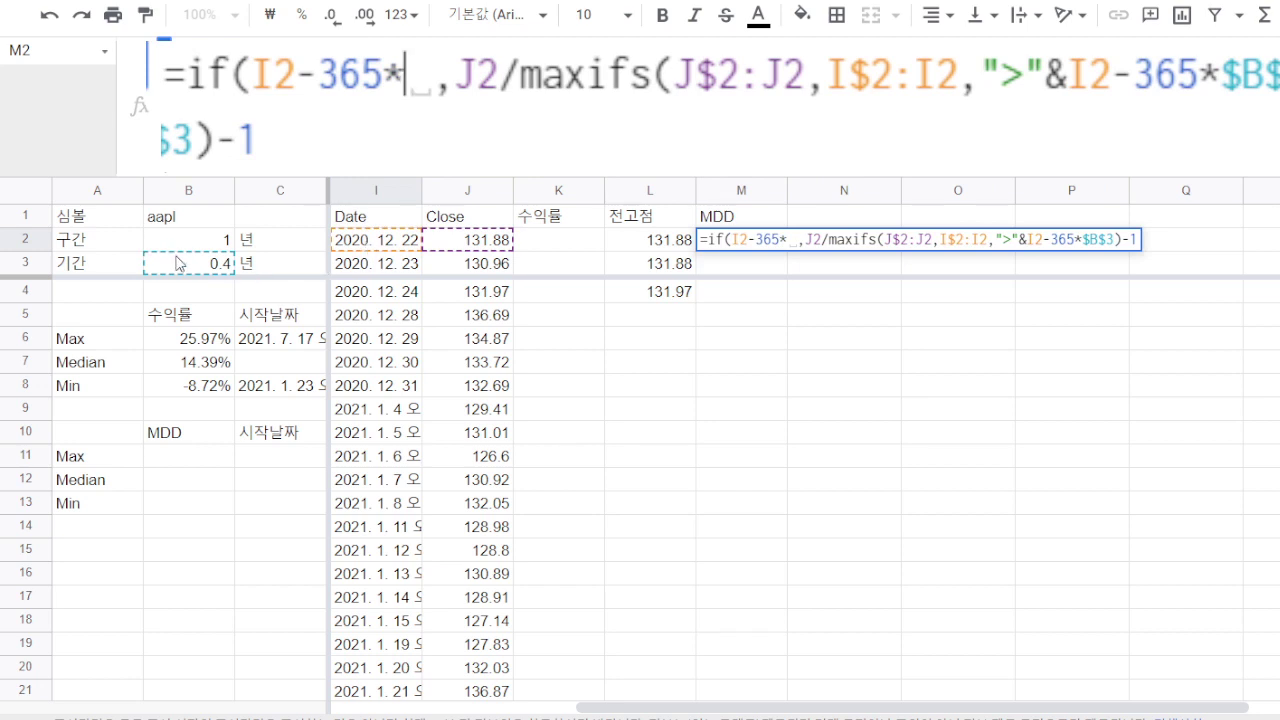
{"action": "left_click", "coordinate": [180, 263]}
{"action": "key", "text": "F4"}
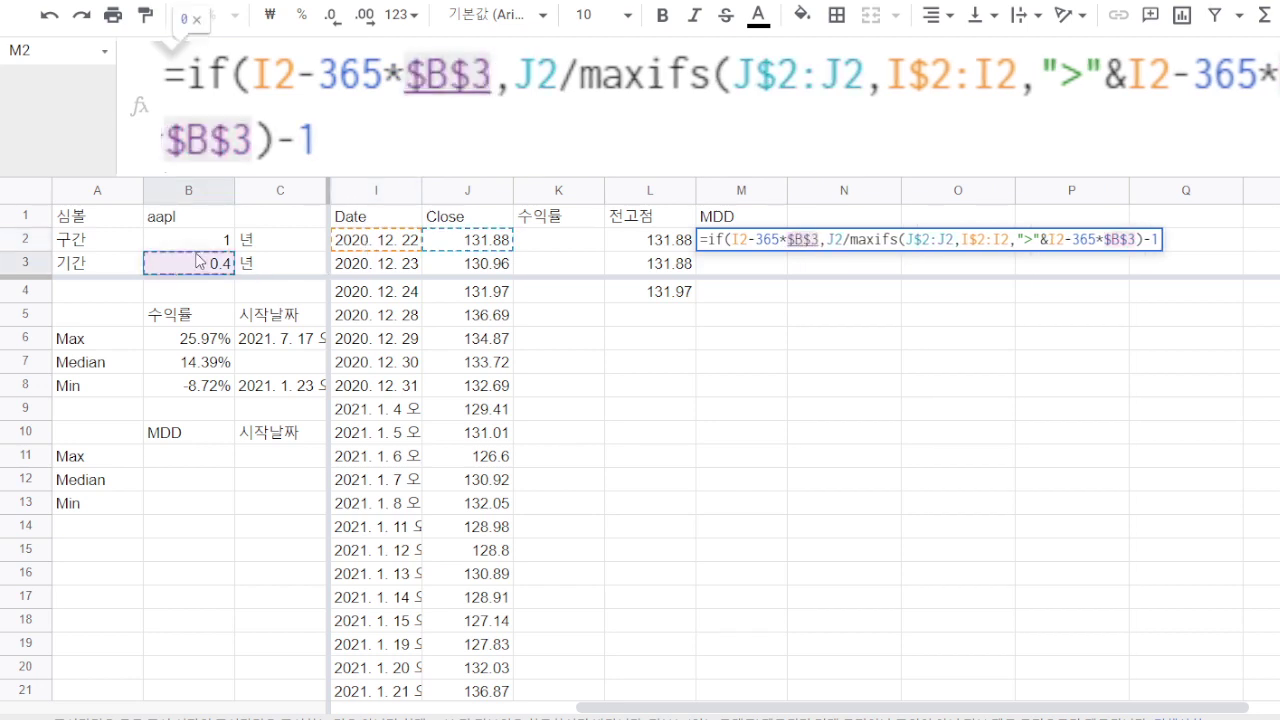
{"action": "type", "text": ">"}
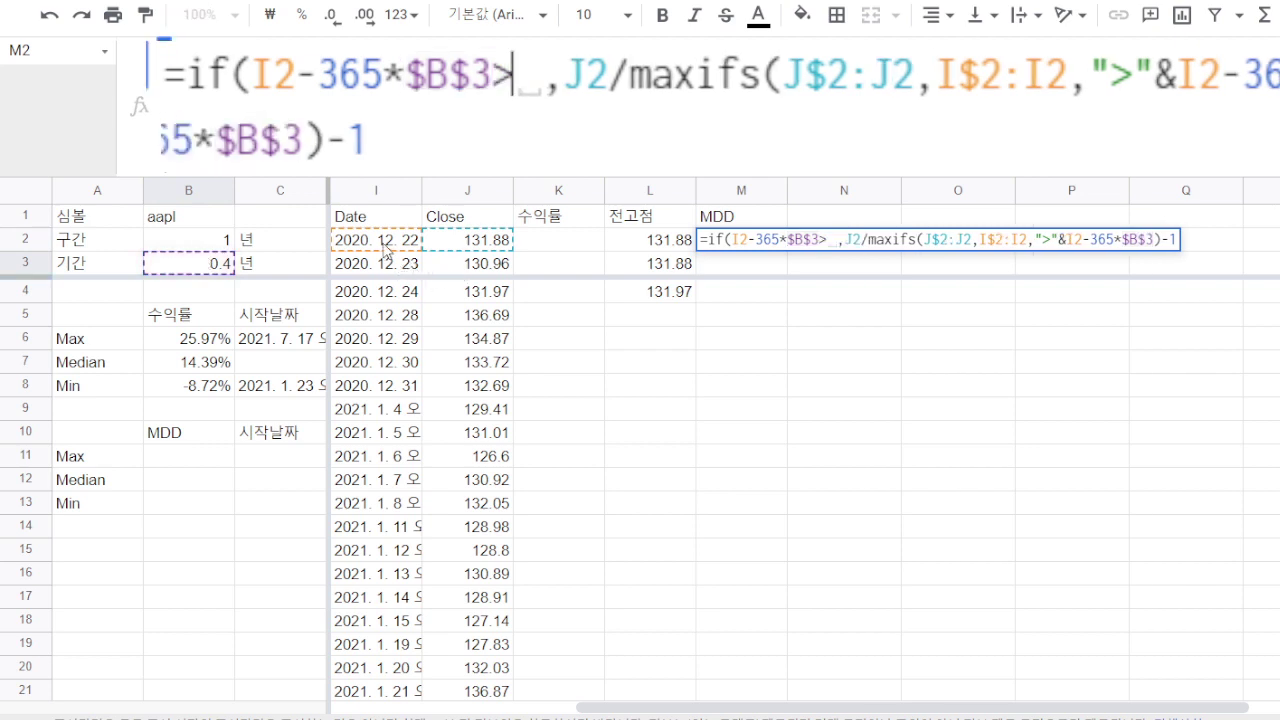
{"action": "left_click", "coordinate": [385, 250]}
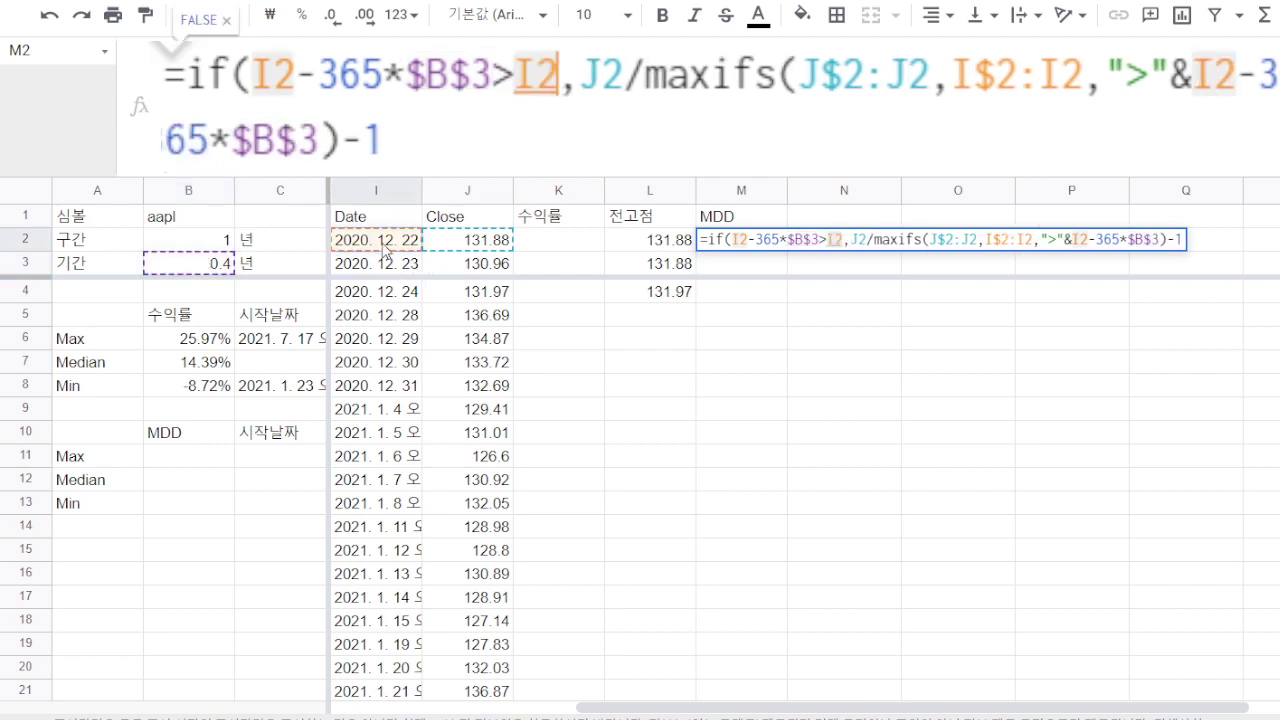
{"action": "key", "text": "F4"}
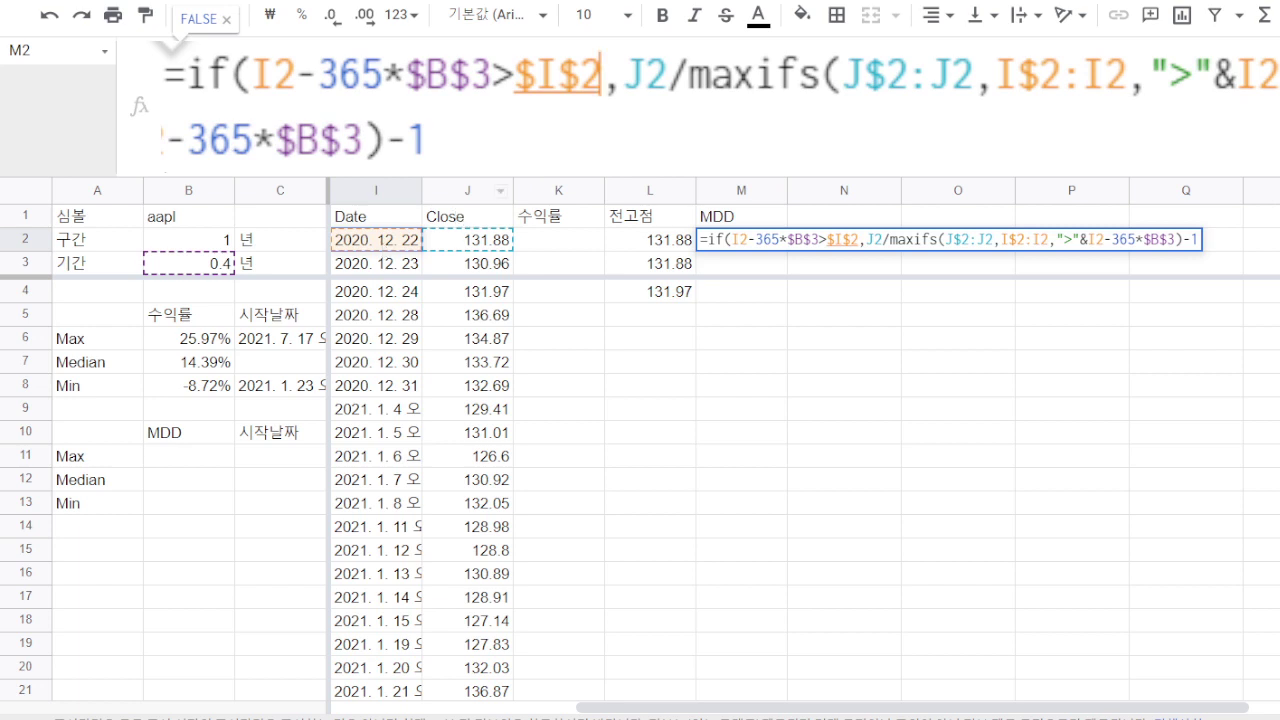
- Finish M2's if function with an empty value for the false case and a closing parenthesis
{"action": "left_click", "coordinate": [492, 155]}
{"action": "type", "text": ","}
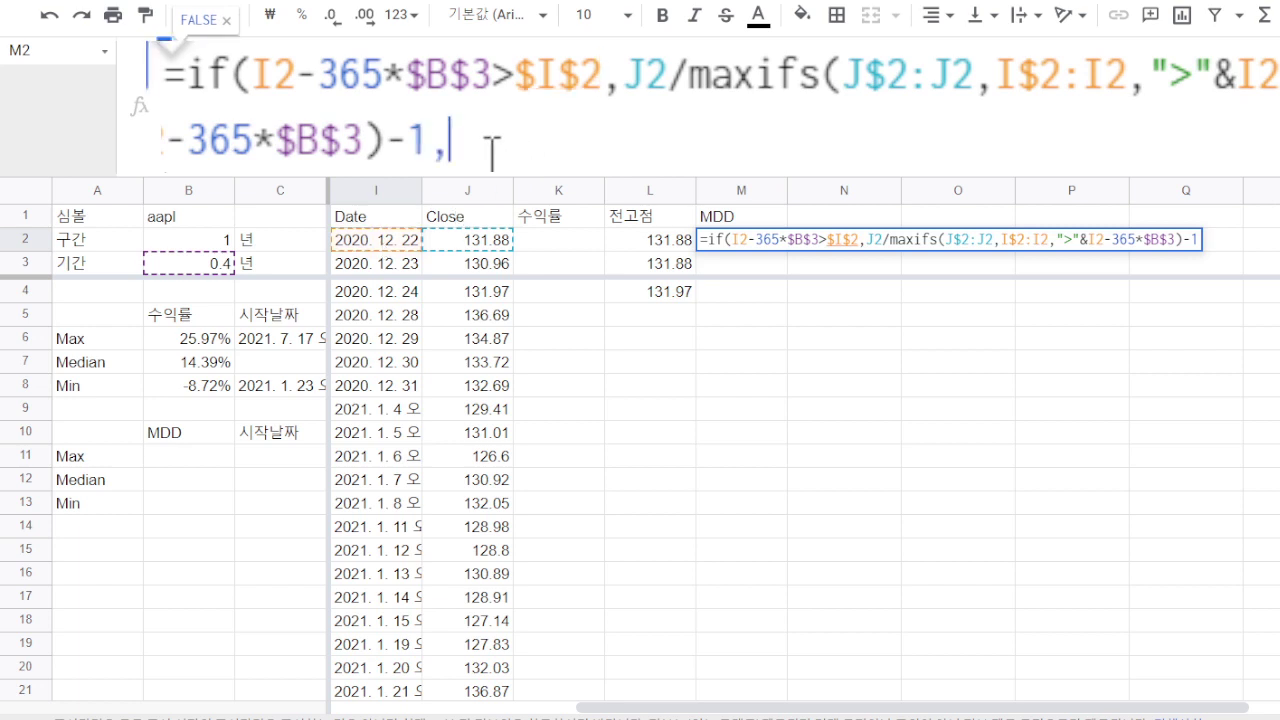
{"action": "type", "text": ")"}
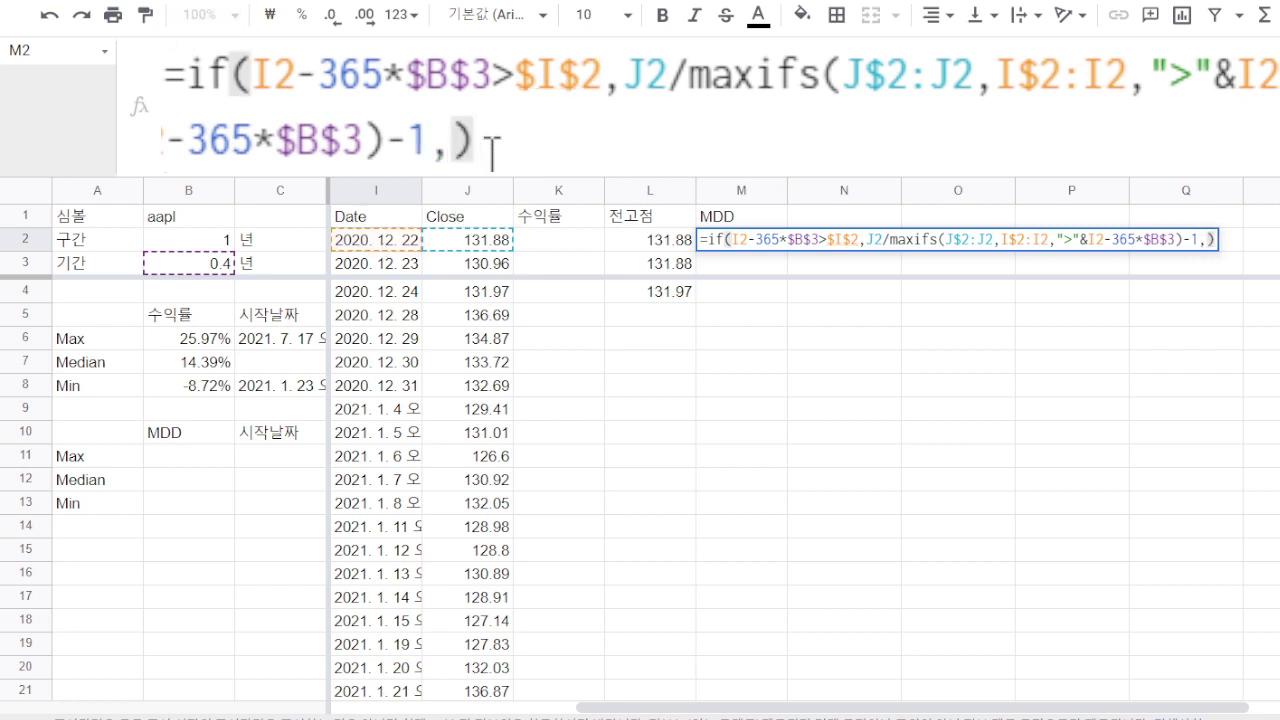
{"action": "key", "text": "Return"}
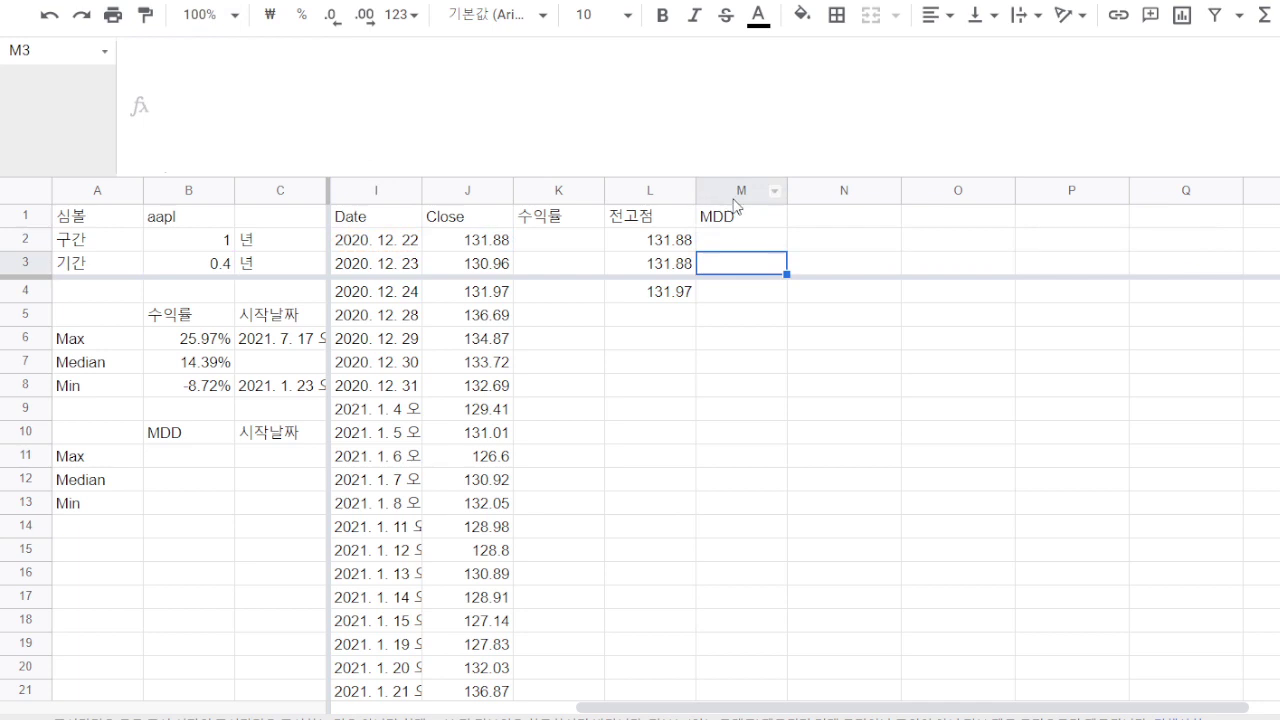
{"action": "left_click", "coordinate": [744, 246]}
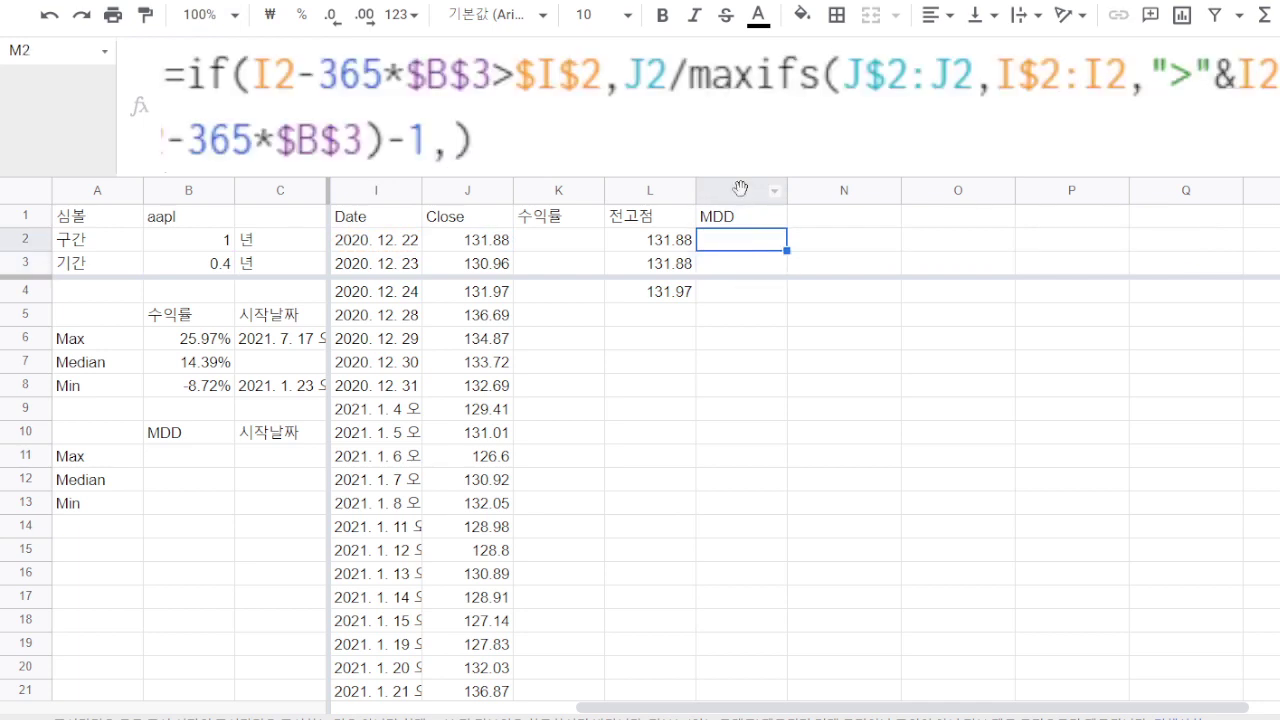
- Move the MDD column directly after the Close column and fill its row 2 formula down alongside the prices
{"action": "left_click", "coordinate": [741, 190]}
{"action": "left_click_drag", "start_coordinate": [740, 188], "coordinate": [525, 189]}
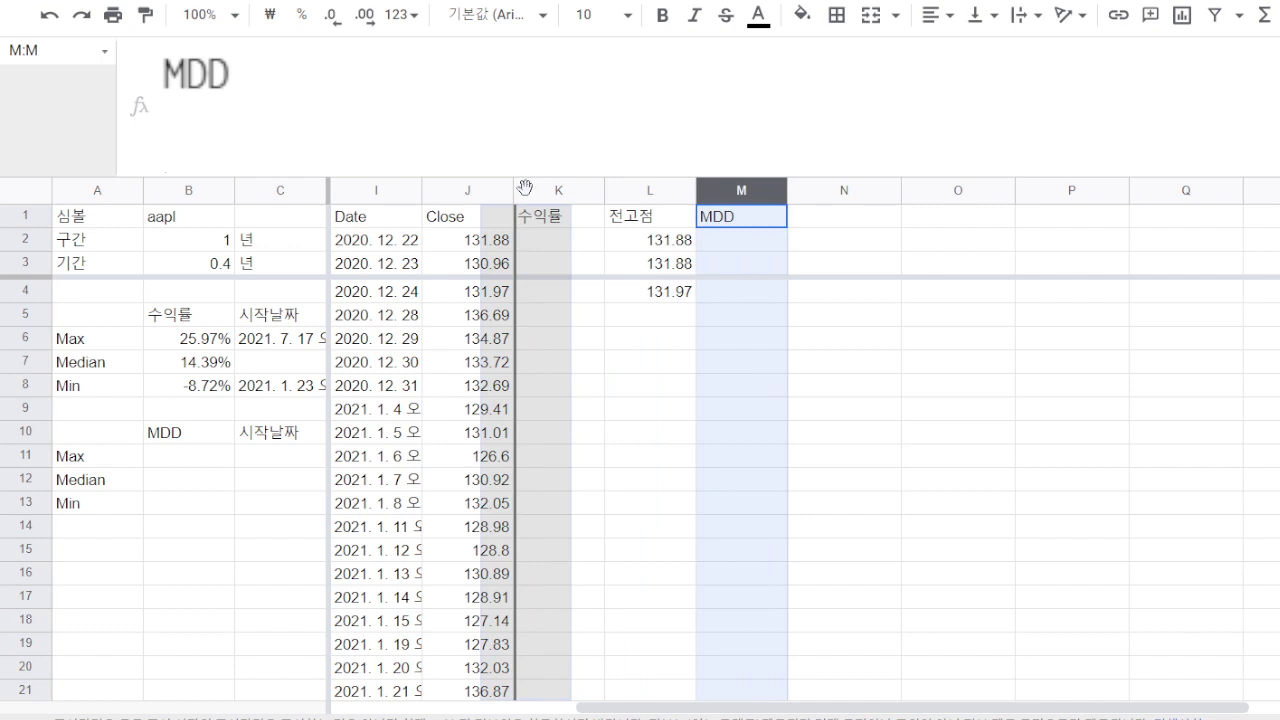
{"action": "left_click_drag", "start_coordinate": [525, 188], "coordinate": [525, 189]}
{"action": "left_click", "coordinate": [567, 247]}
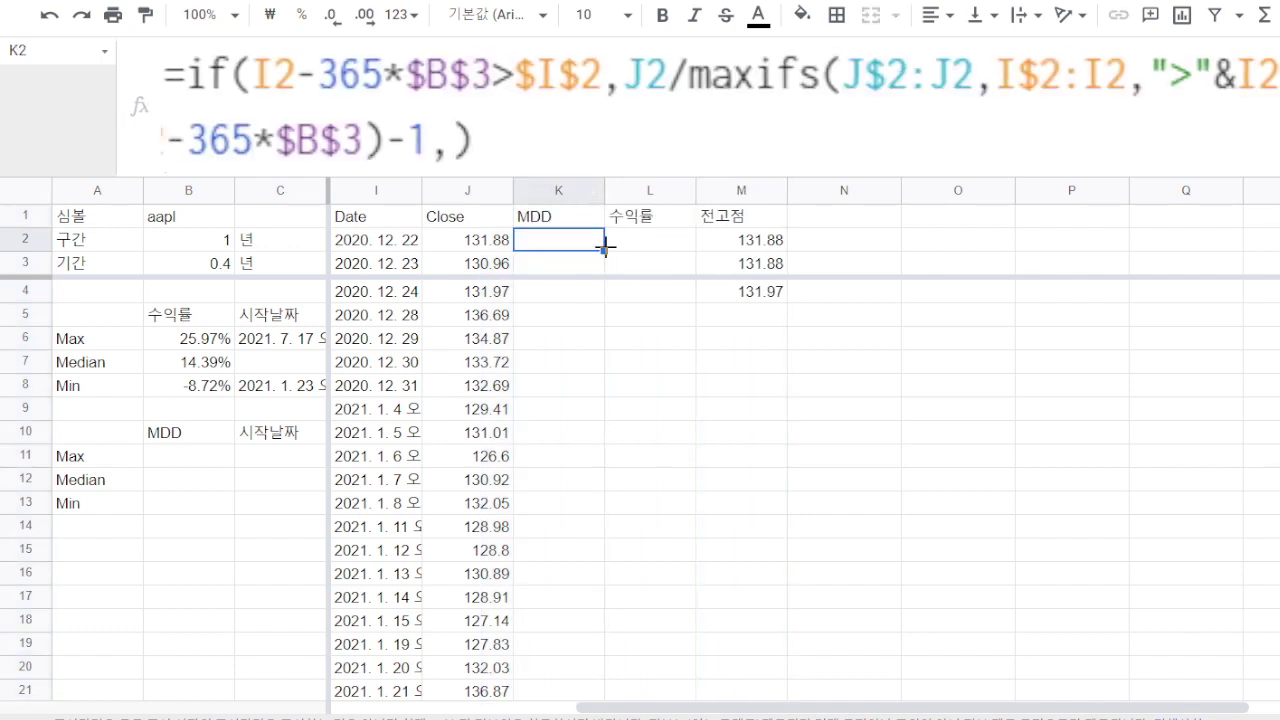
{"action": "left_click", "coordinate": [585, 268]}
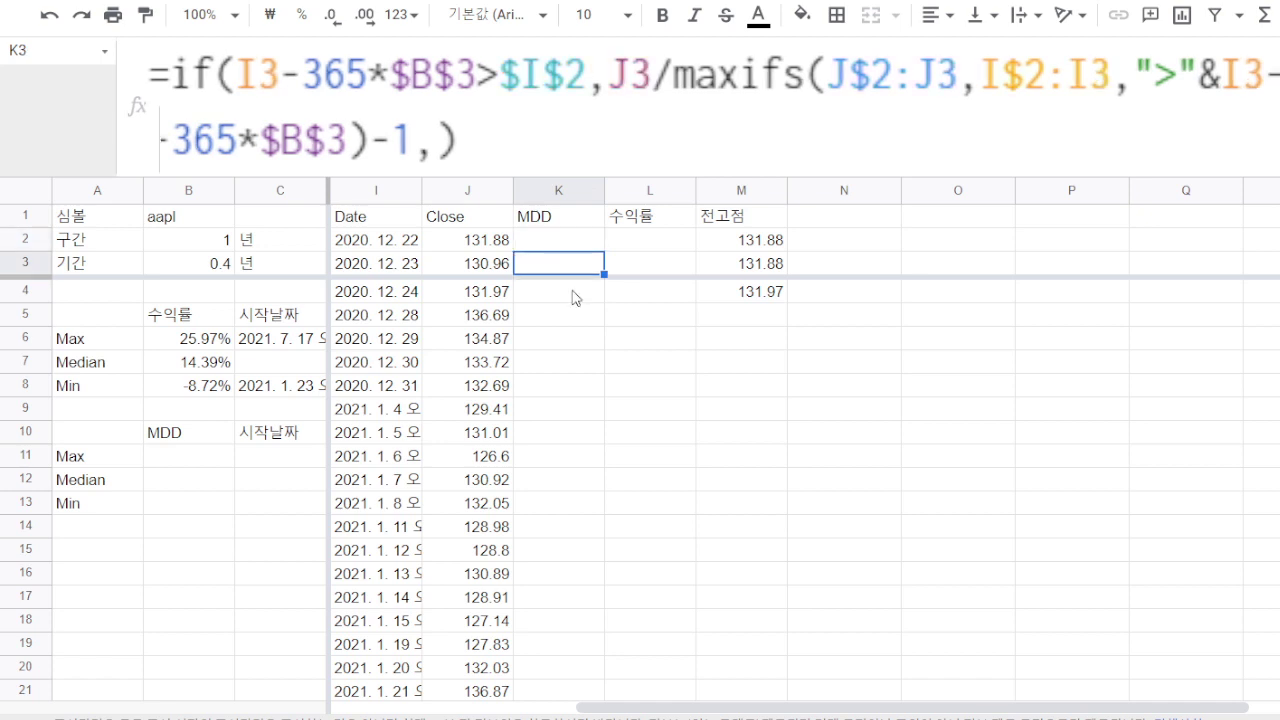
{"action": "left_click", "coordinate": [570, 300]}
{"action": "left_click", "coordinate": [569, 316]}
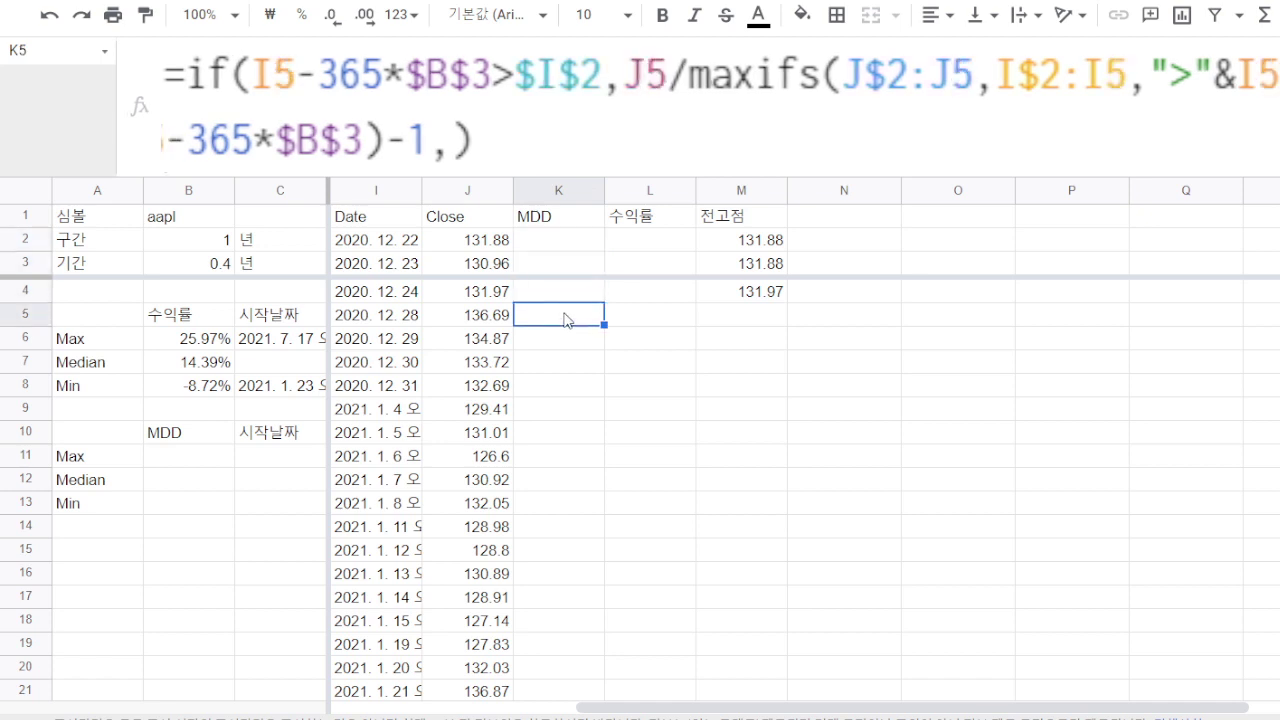
- Move the MDD column back behind the 전고점 column and delete the 전고점 column
{"action": "left_click", "coordinate": [558, 188]}
{"action": "left_click_drag", "start_coordinate": [558, 188], "coordinate": [836, 290]}
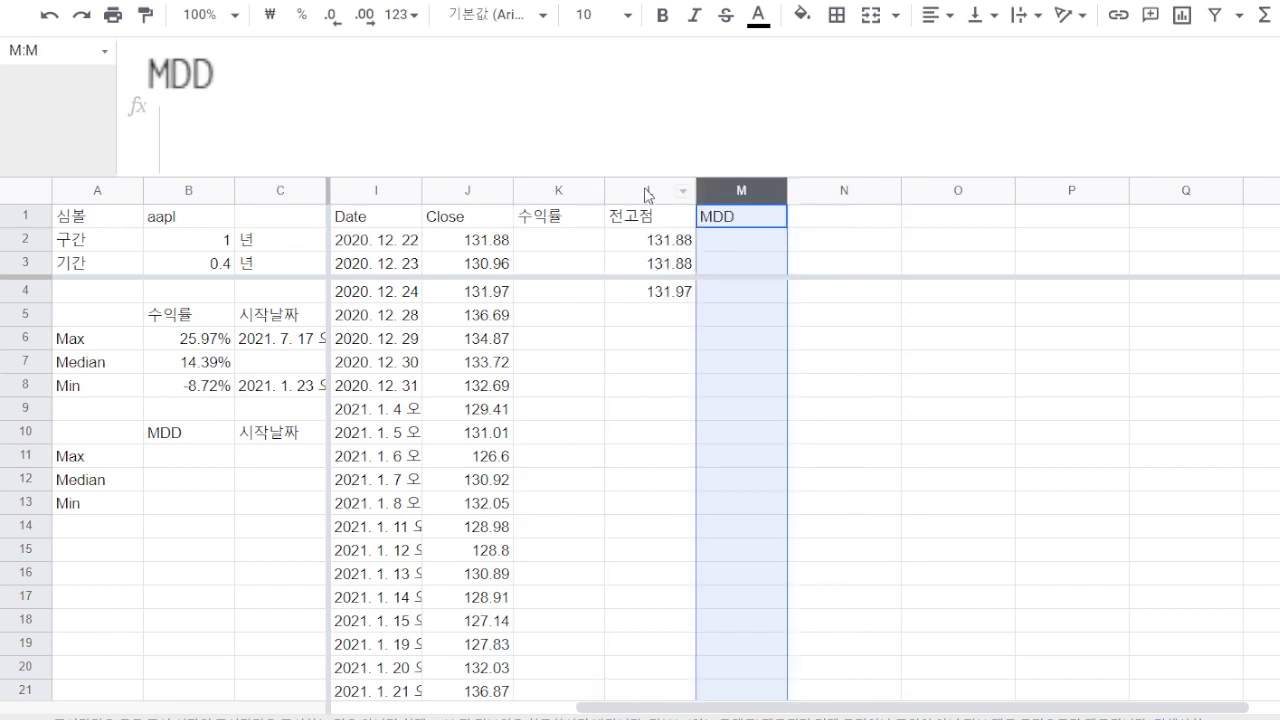
{"action": "left_click", "coordinate": [644, 188]}
{"action": "right_click", "coordinate": [644, 188]}
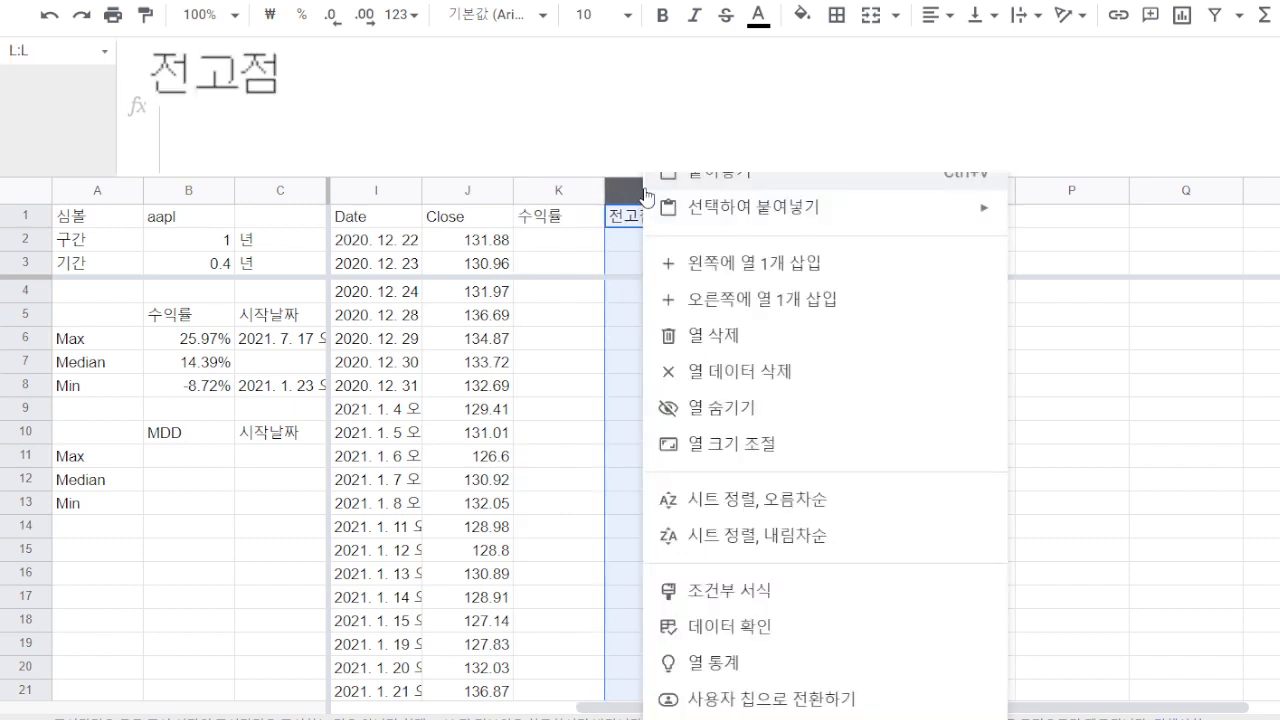
{"action": "left_click", "coordinate": [726, 338]}
- Add the column header 구간MDD in M1, beside the MDD header
{"action": "key", "text": "Right"}
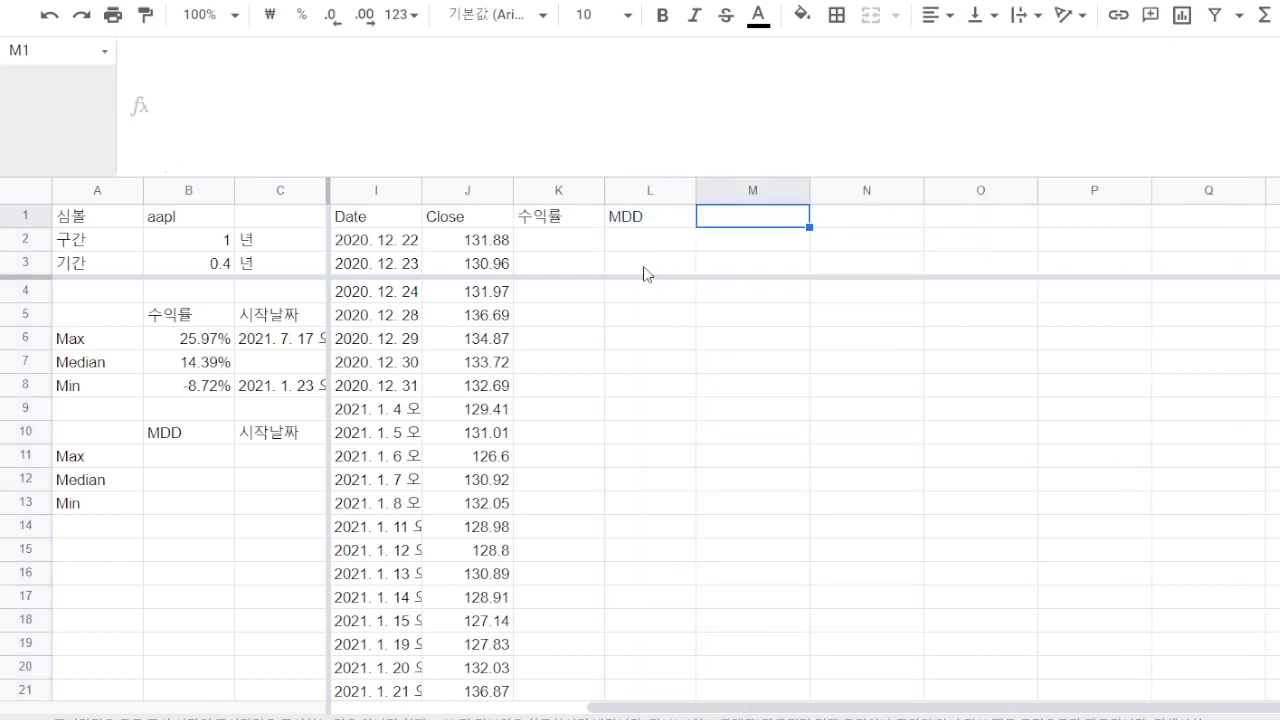
{"action": "type", "text": "귀"}
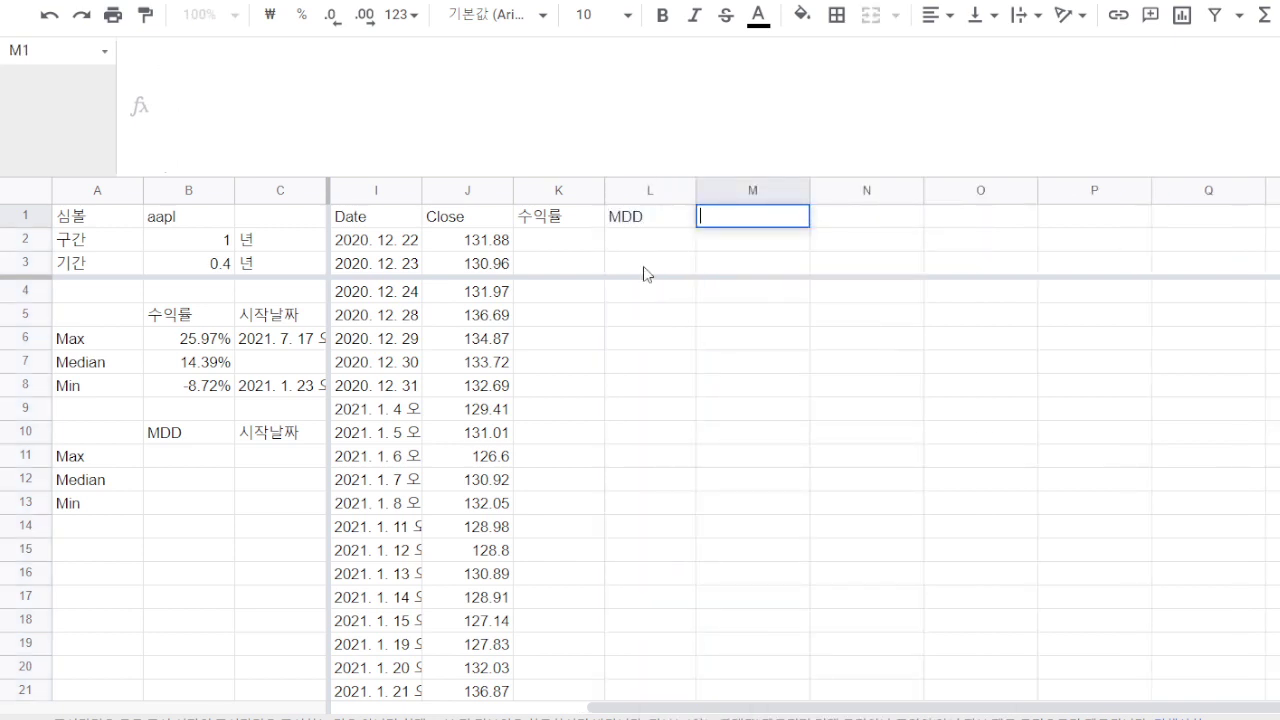
{"action": "type", "text": "간MDD"}
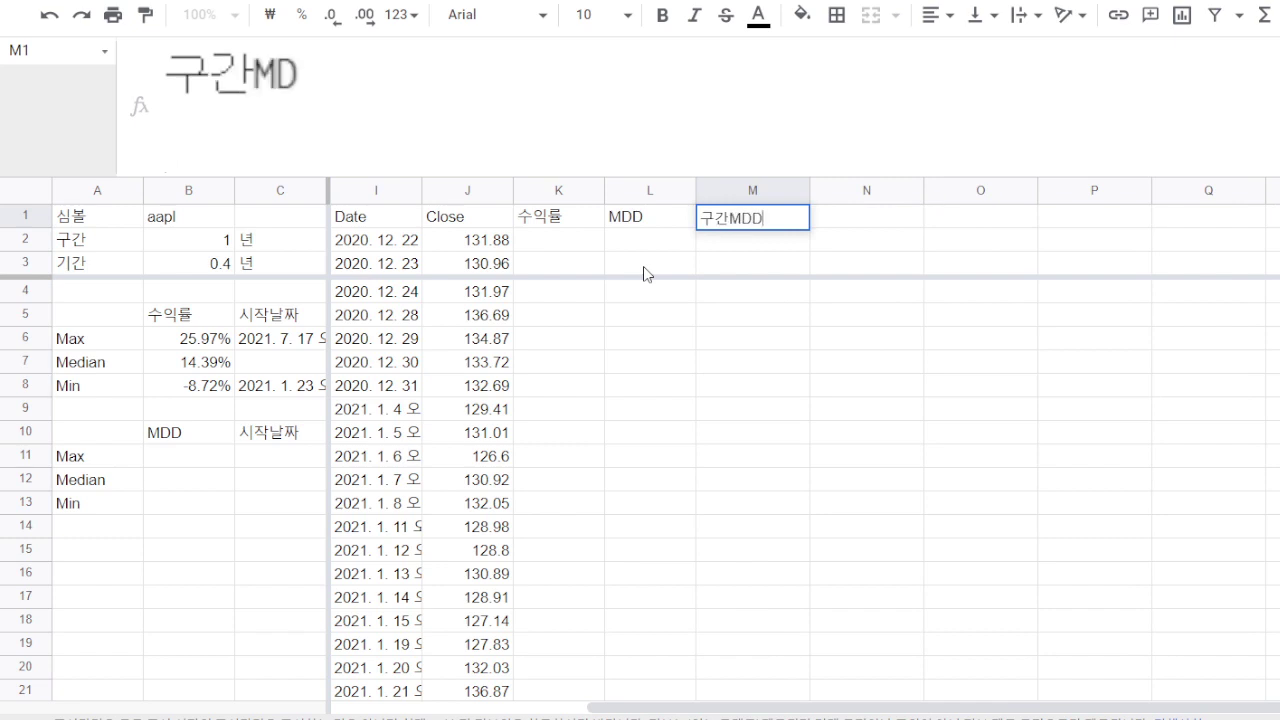
{"action": "key", "text": "Return"}
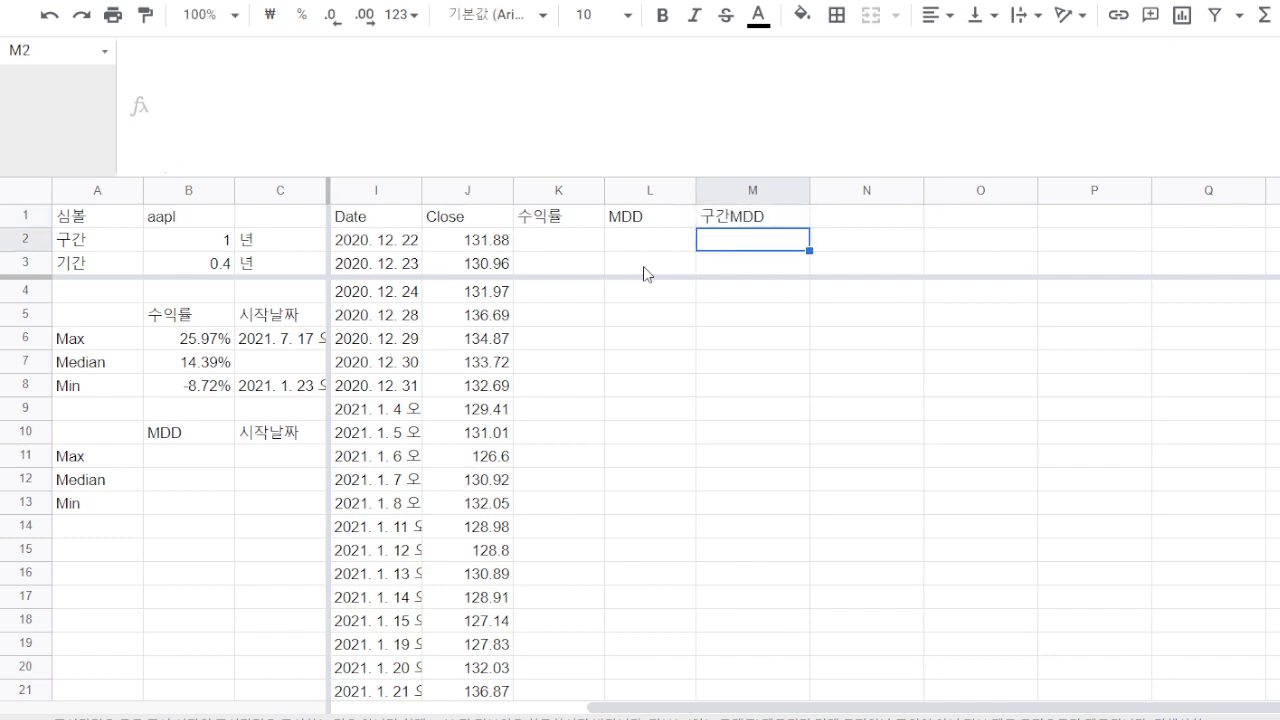
- Start a minifs formula in M4 with L$2:L4 as the range to minimise, fixing its starting row
{"action": "left_click", "coordinate": [721, 301]}
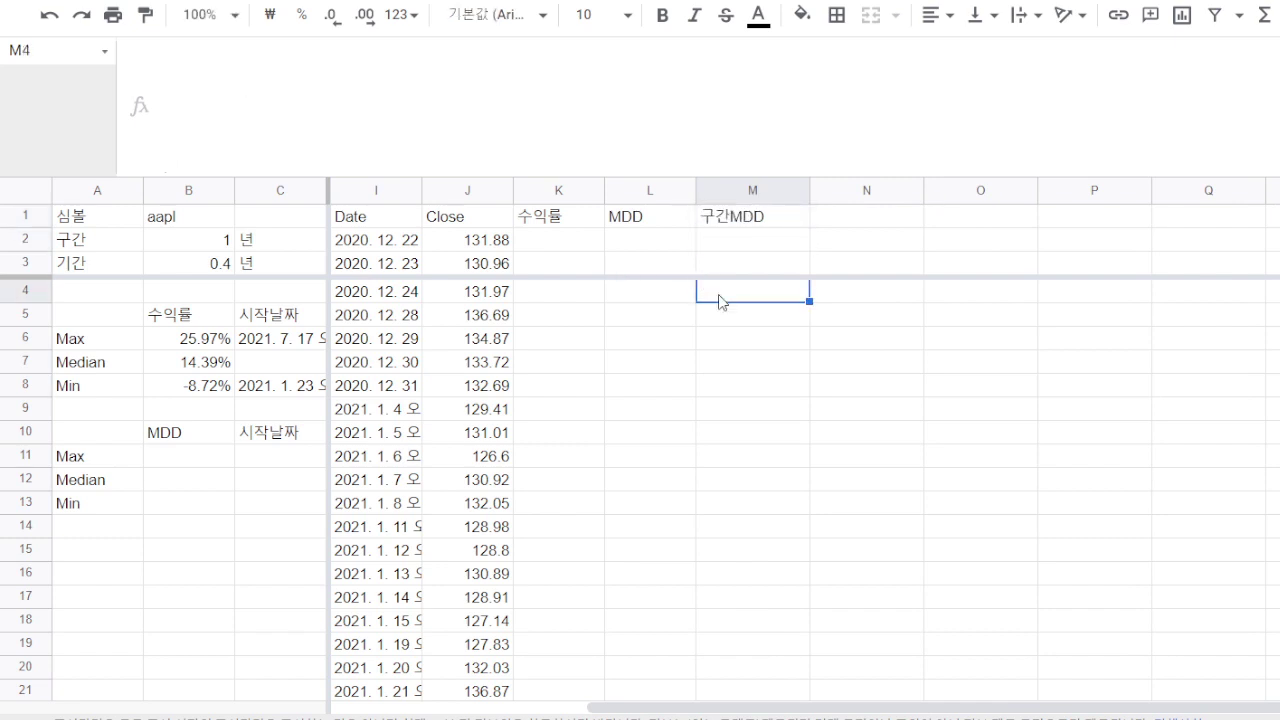
{"action": "type", "text": "="}
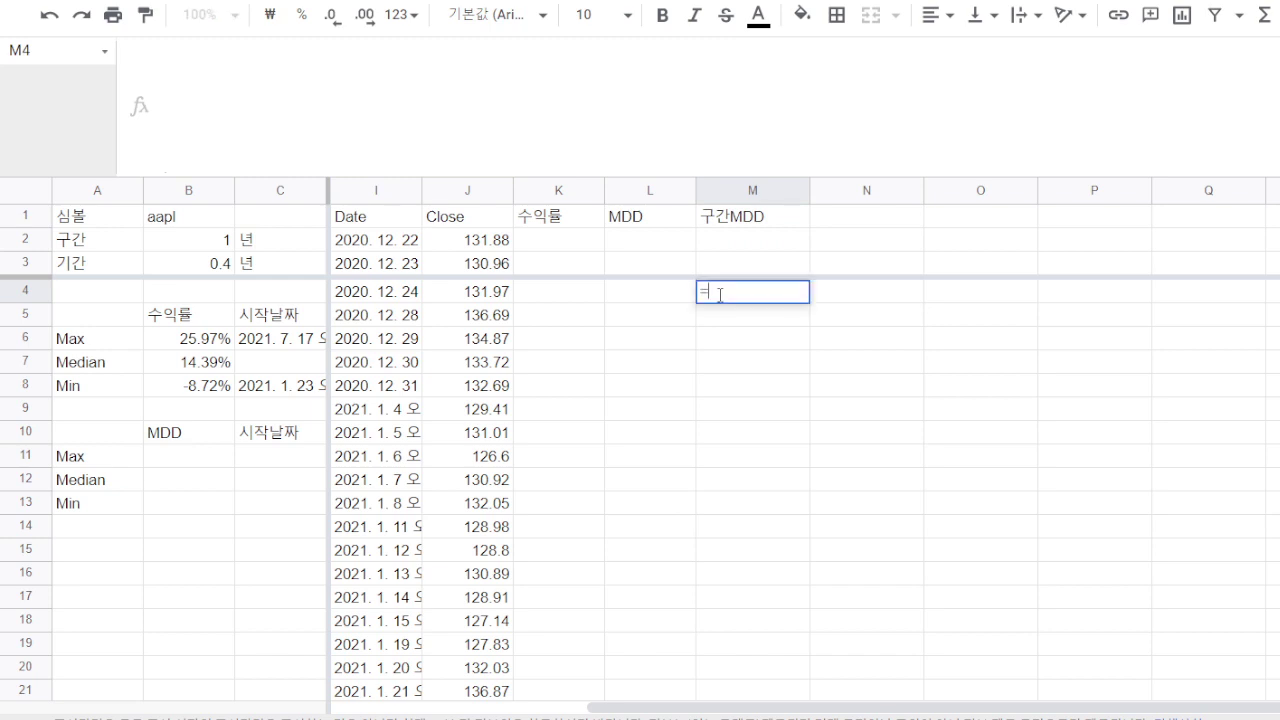
{"action": "type", "text": "mid"}
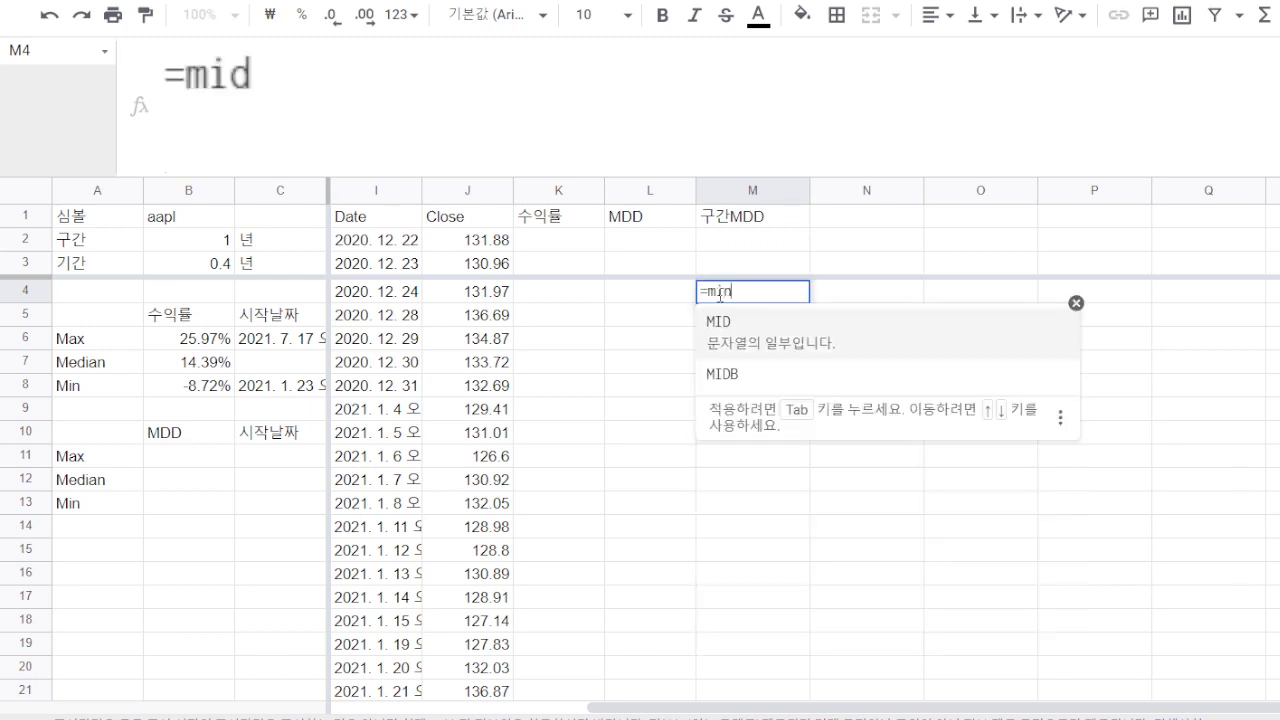
{"action": "key", "text": "BackSpace"}
{"action": "type", "text": "n"}
{"action": "key", "text": "Escape"}
{"action": "type", "text": "ifs"}
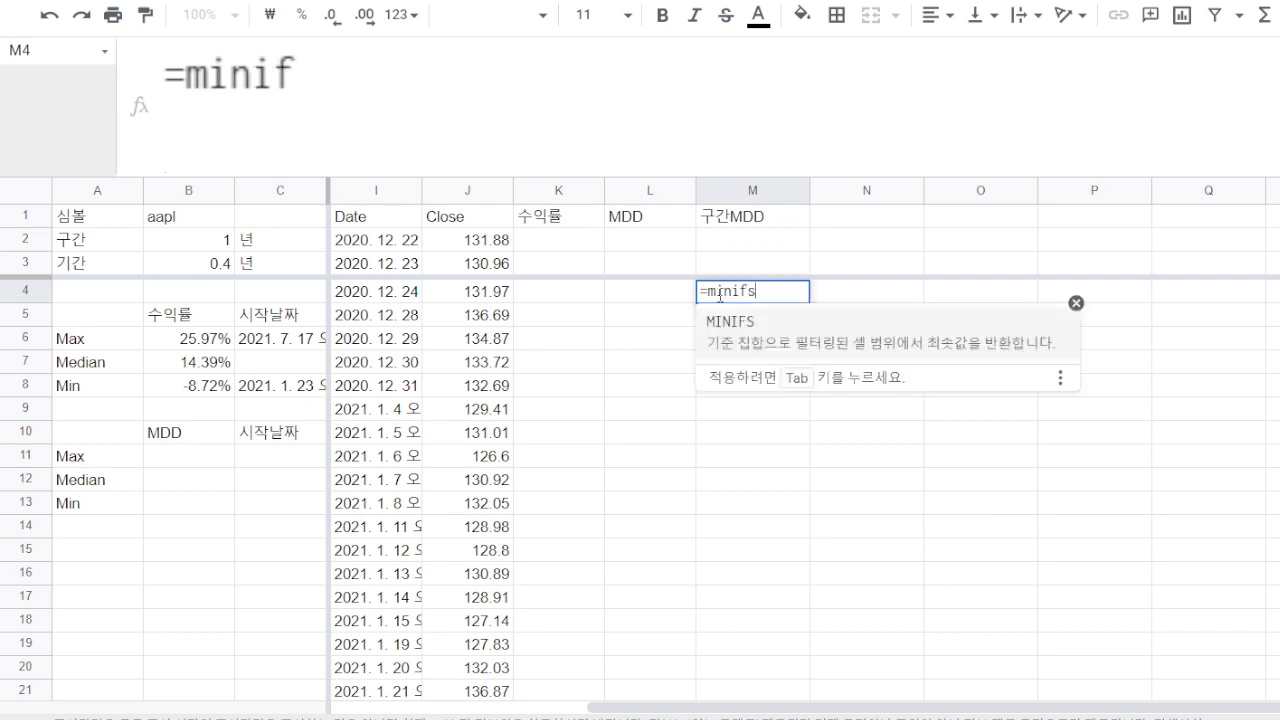
{"action": "type", "text": "("}
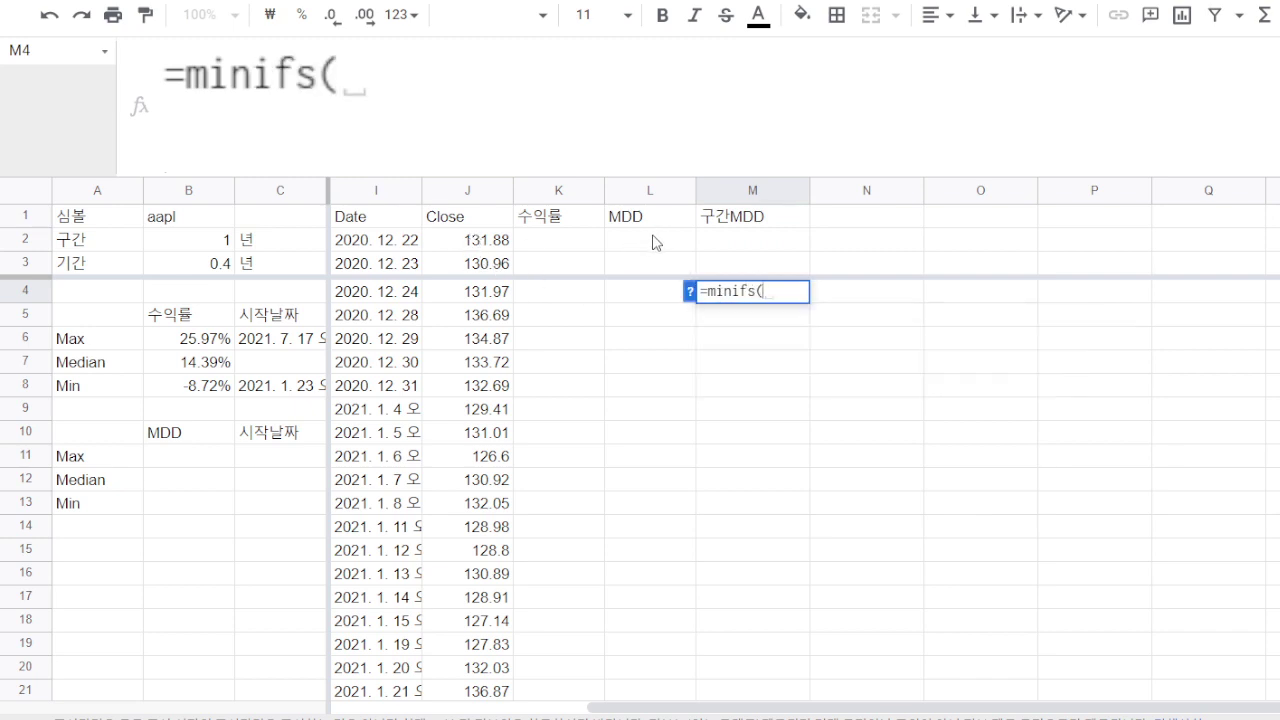
{"action": "left_click_drag", "start_coordinate": [650, 240], "coordinate": [655, 300]}
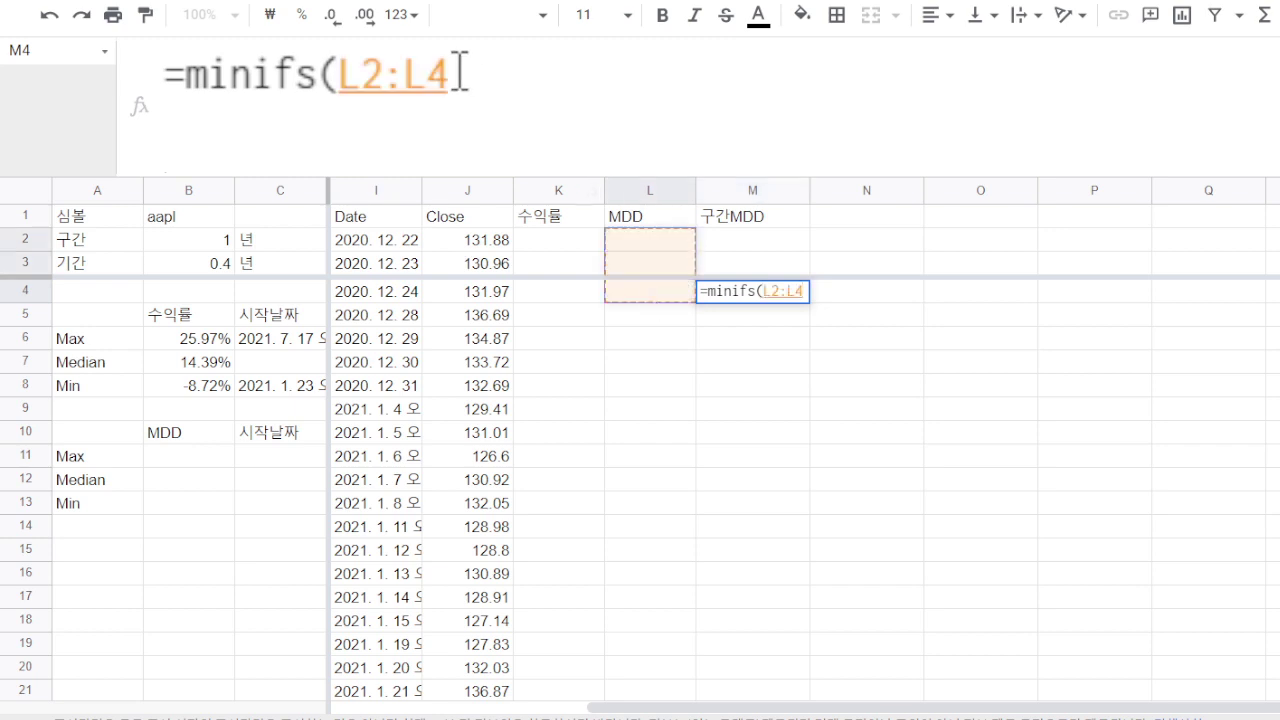
{"action": "left_click", "coordinate": [381, 80]}
{"action": "left_click", "coordinate": [365, 80]}
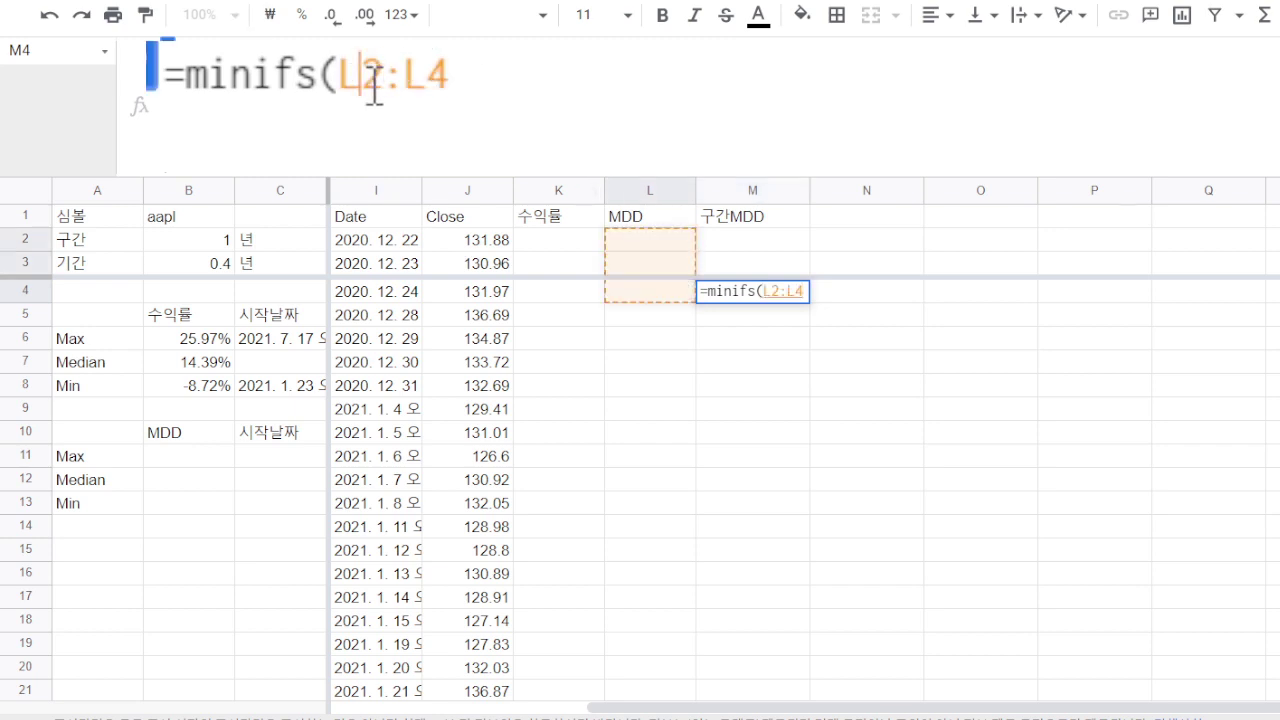
{"action": "type", "text": "$"}
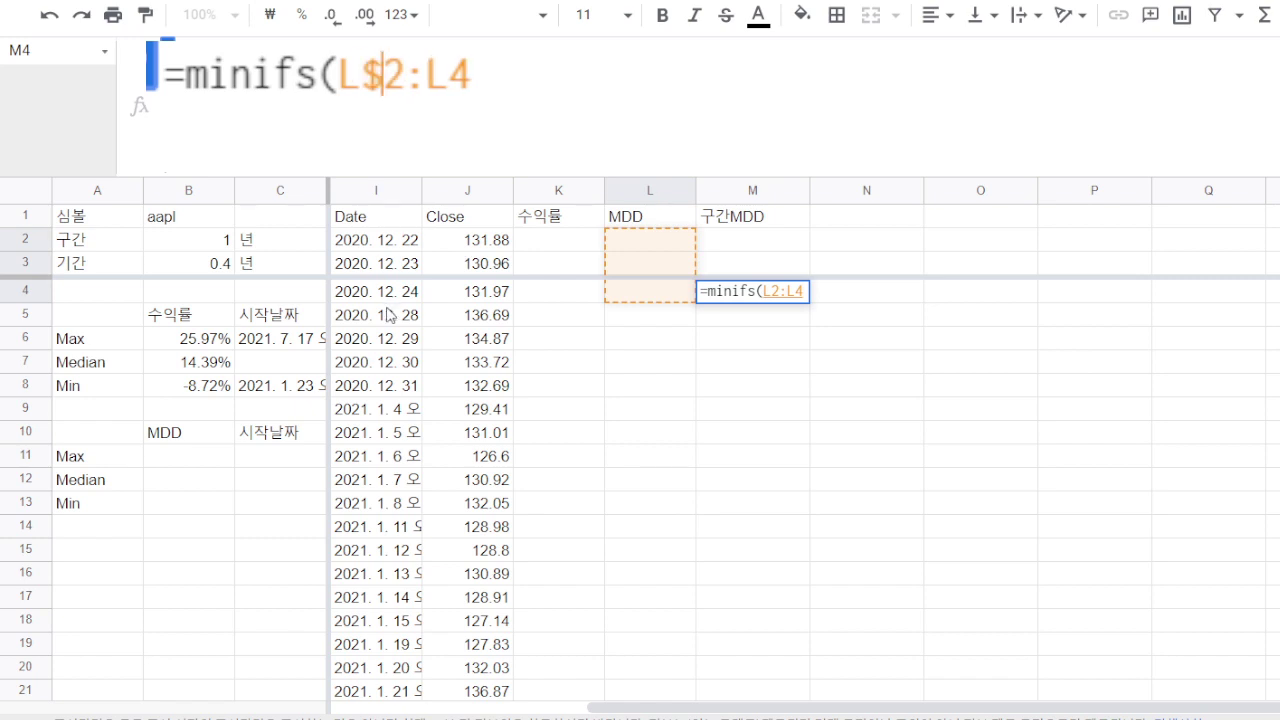
{"action": "key", "text": "End"}
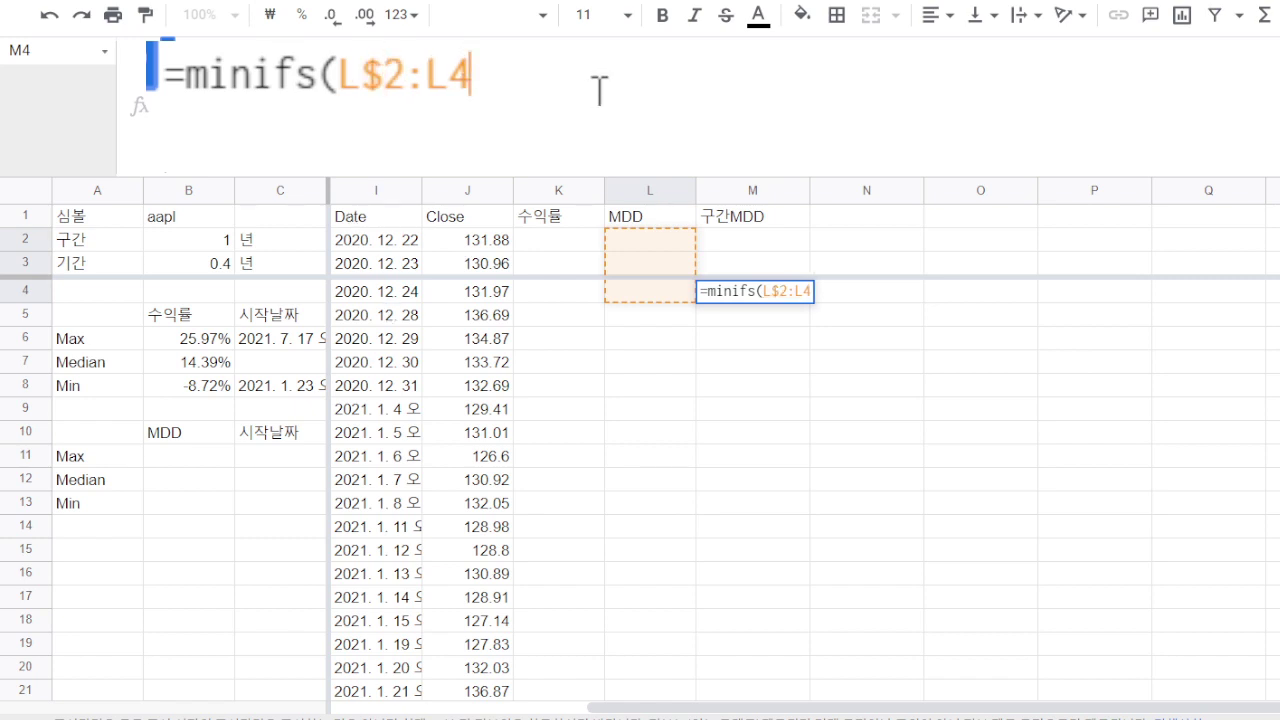
- Add the dates I$2:I4 as the criteria range of M4's minifs formula, with the starting row fixed
{"action": "type", "text": ","}
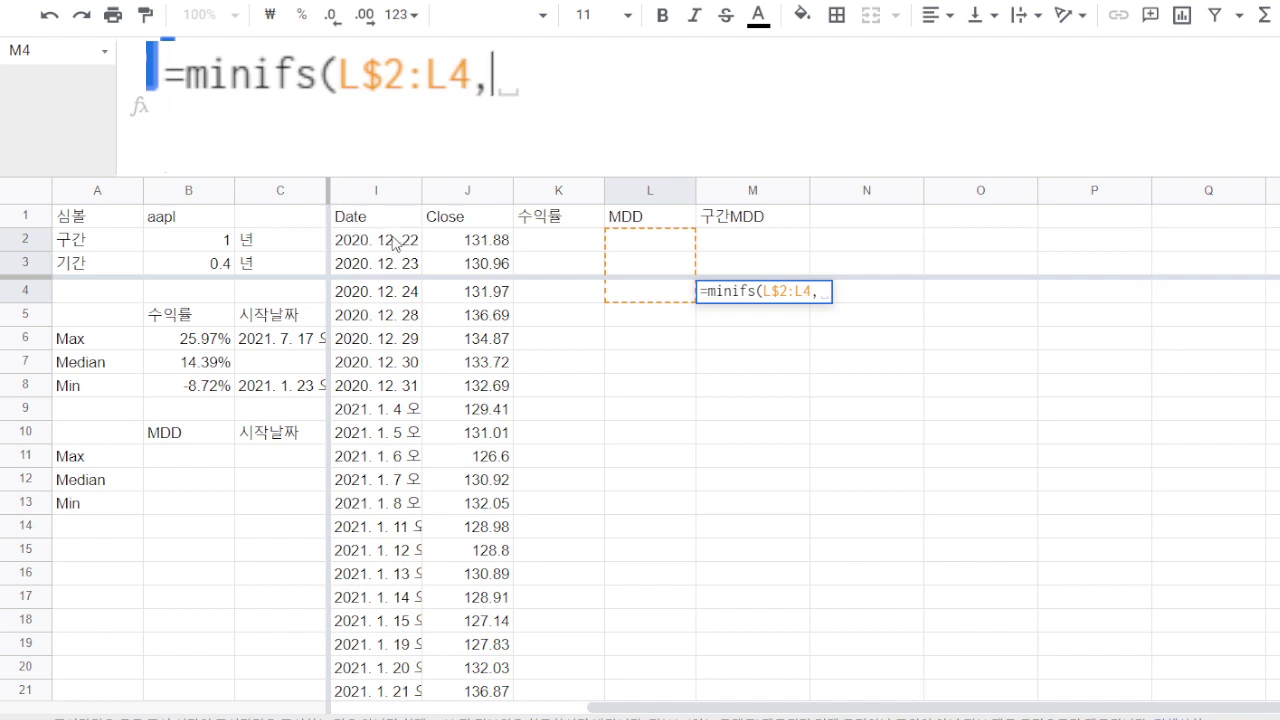
{"action": "left_click_drag", "start_coordinate": [400, 240], "coordinate": [409, 298]}
{"action": "key", "text": "Left"}
{"action": "key", "text": "Left"}
{"action": "key", "text": "Left"}
{"action": "key", "text": "Left"}
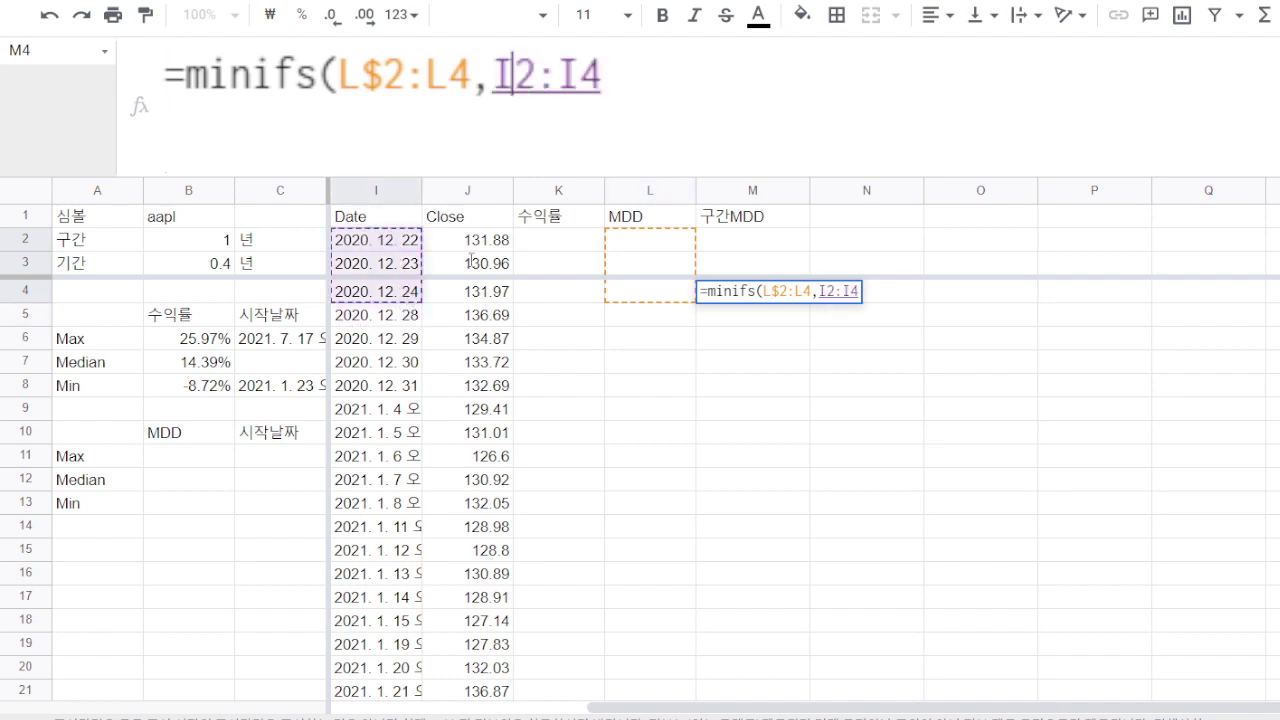
{"action": "type", "text": "$"}
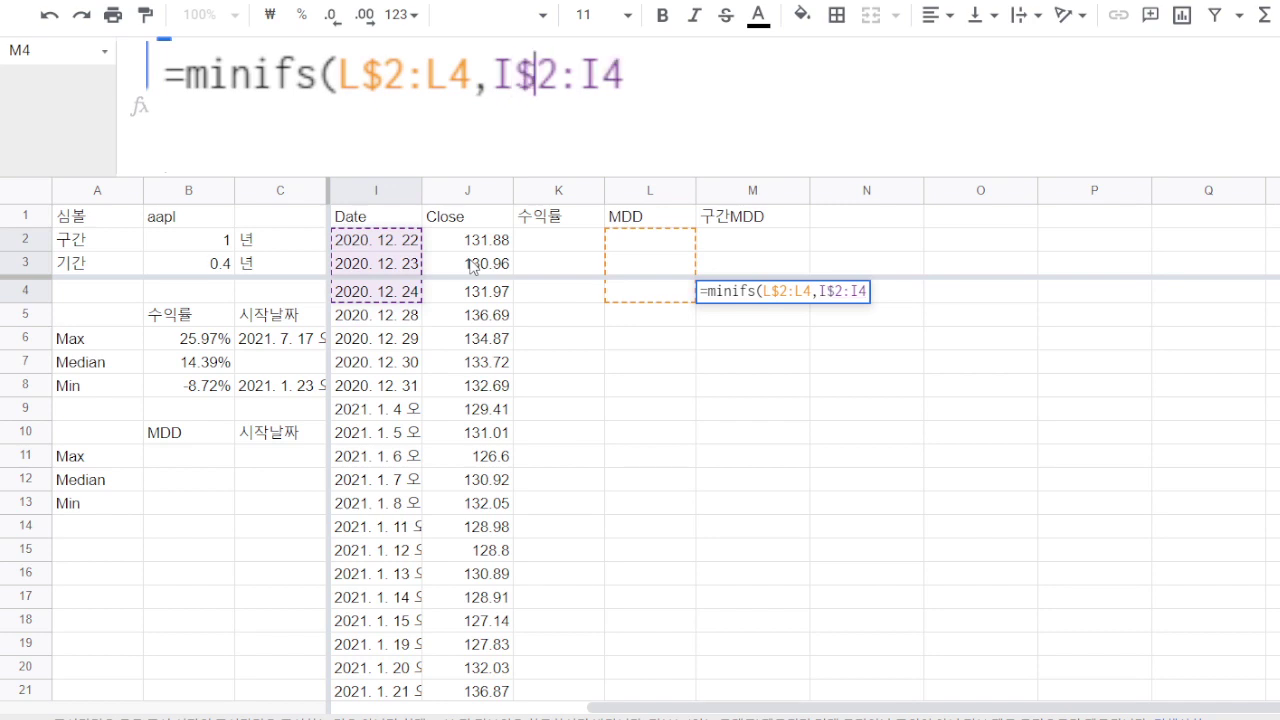
- Add I4-365*$B$3 as the date criterion of M4's minifs formula, with an absolute reference to the 기간 cell
{"action": "left_click", "coordinate": [690, 73]}
{"action": "type", "text": ","}
{"action": "left_click", "coordinate": [405, 297]}
{"action": "type", "text": "-365*"}
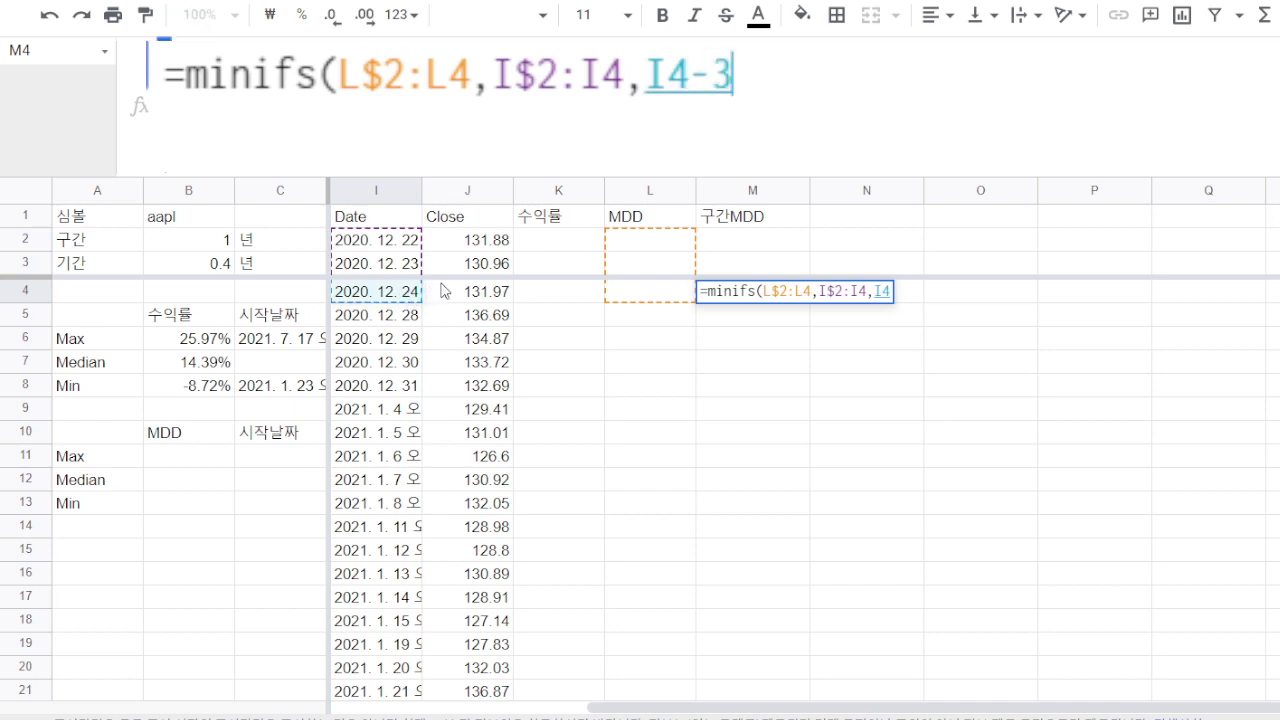
{"action": "left_click", "coordinate": [180, 266]}
{"action": "key", "text": "F4"}
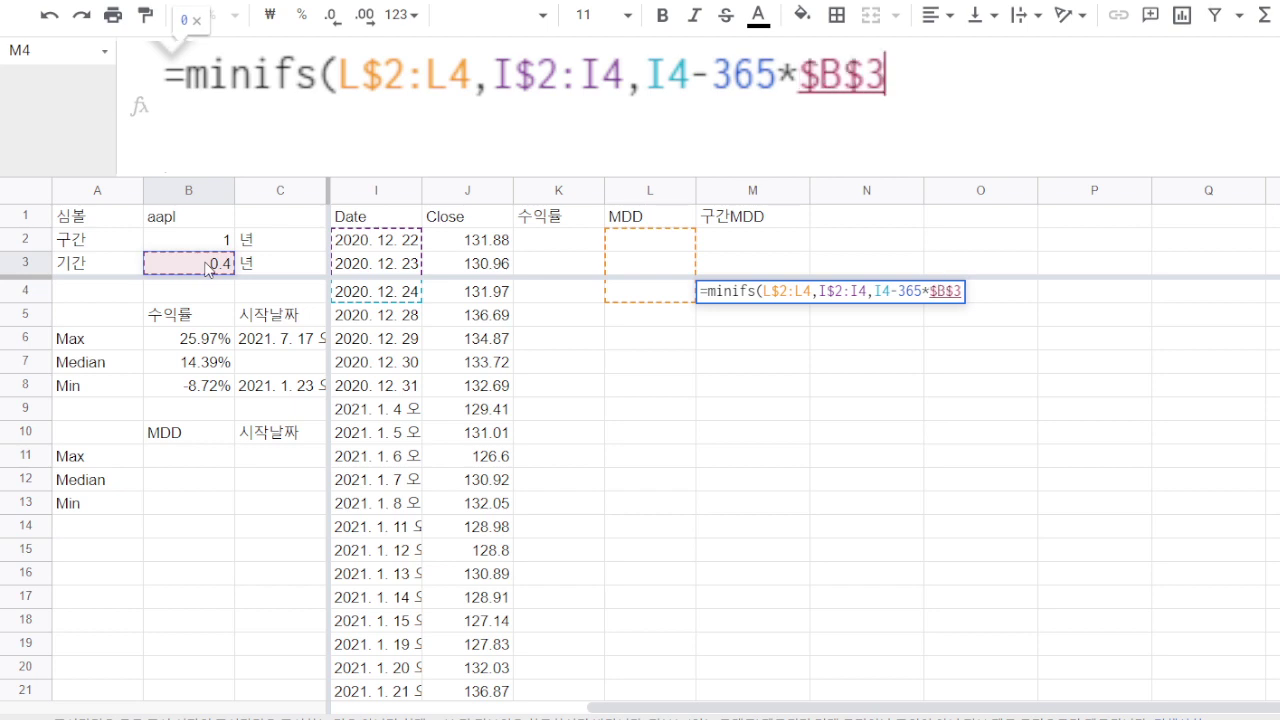
- Put ">"& in front of I4-365*$B$3 in M4's minifs formula and commit the formula
{"action": "key", "text": "Left"}
{"action": "key", "text": "Left"}
{"action": "key", "text": "Left"}
{"action": "key", "text": "Left"}
{"action": "key", "text": "Left"}
{"action": "key", "text": "Left"}
{"action": "key", "text": "Left"}
{"action": "key", "text": "Left"}
{"action": "key", "text": "Left"}
{"action": "key", "text": "Left"}
{"action": "key", "text": "Left"}
{"action": "type", "text": ">"}
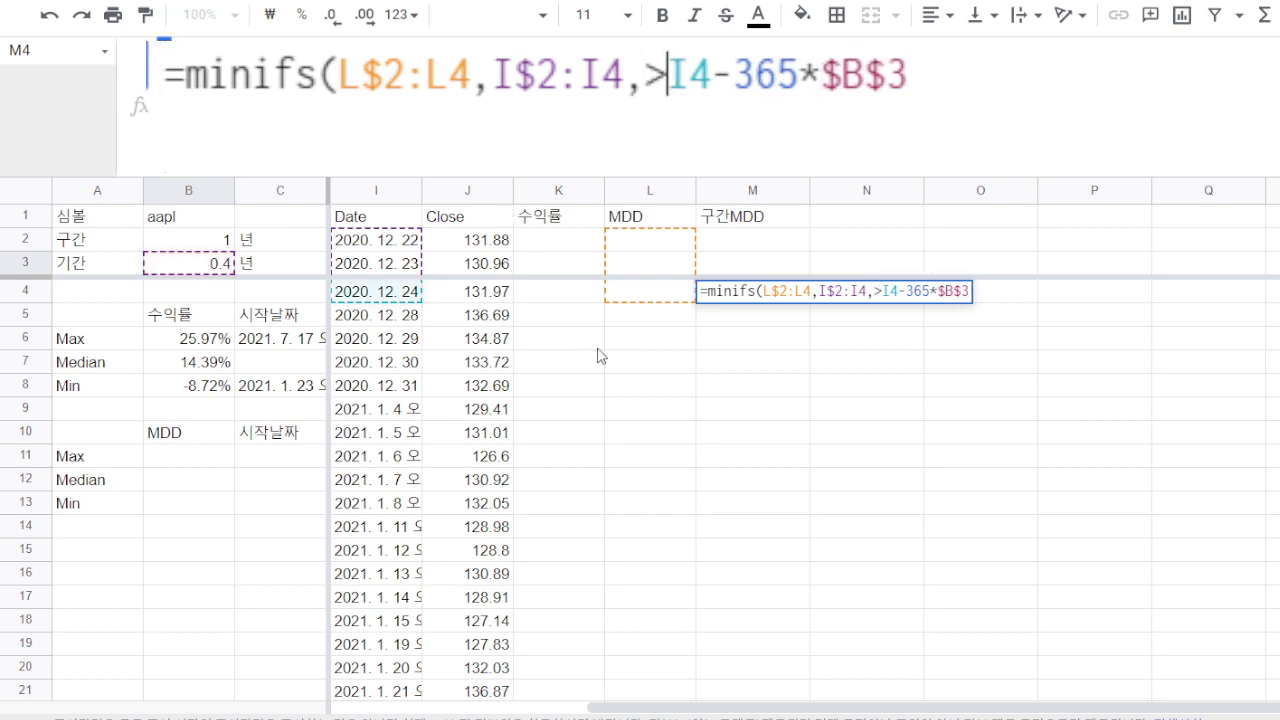
{"action": "type", "text": "\""}
{"action": "key", "text": "Right"}
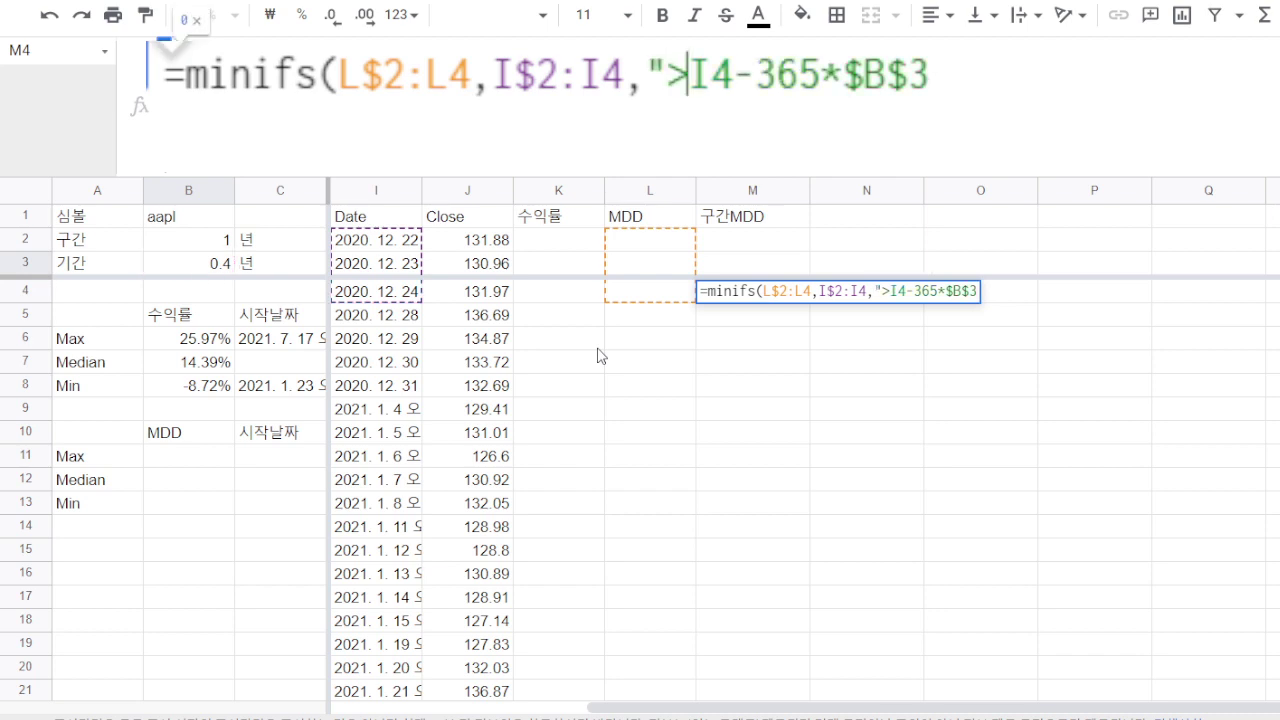
{"action": "type", "text": "\"&"}
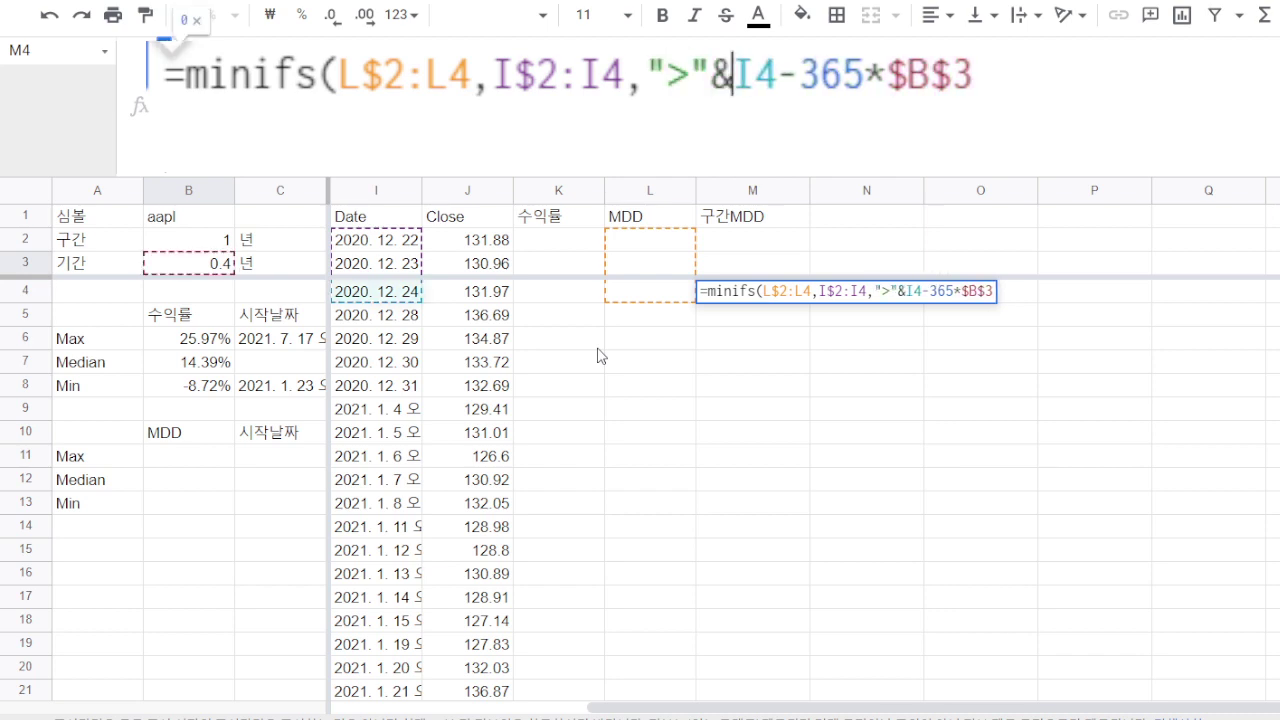
{"action": "key", "text": "Return"}
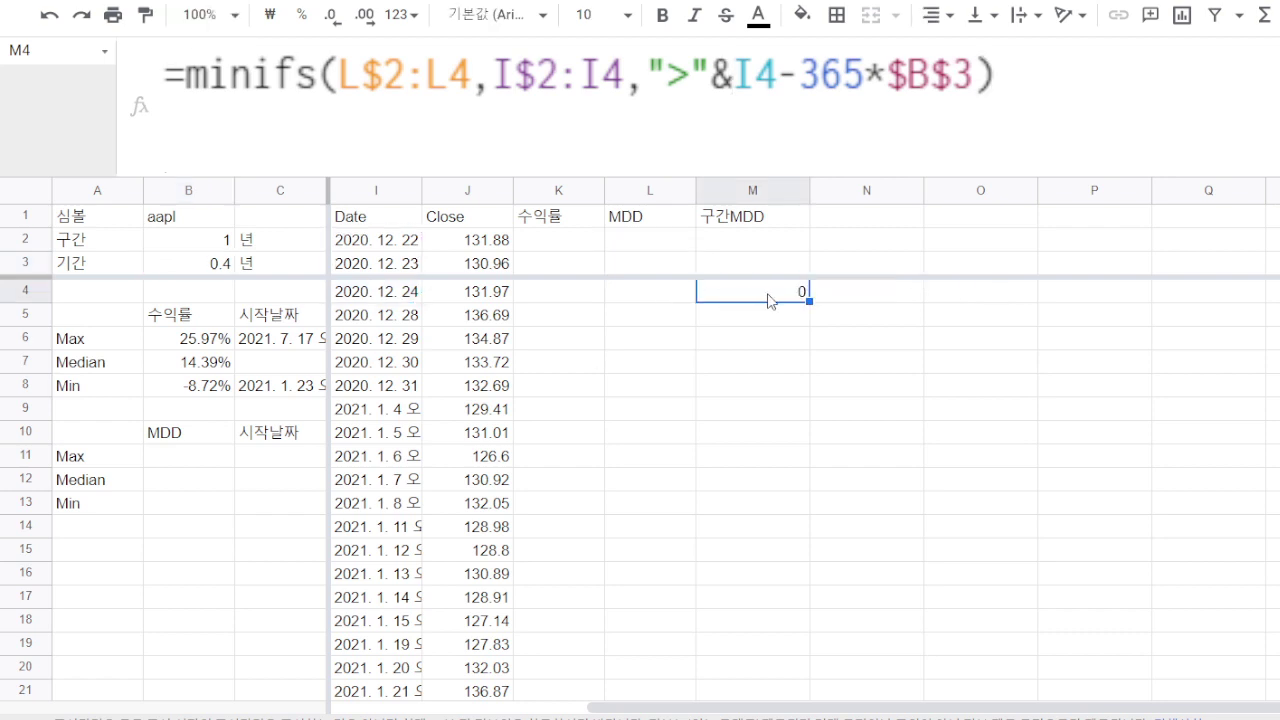
- Wrap M4's minifs formula in an if that returns blank when L4=""
{"action": "left_click", "coordinate": [205, 75]}
{"action": "key", "text": "Left"}
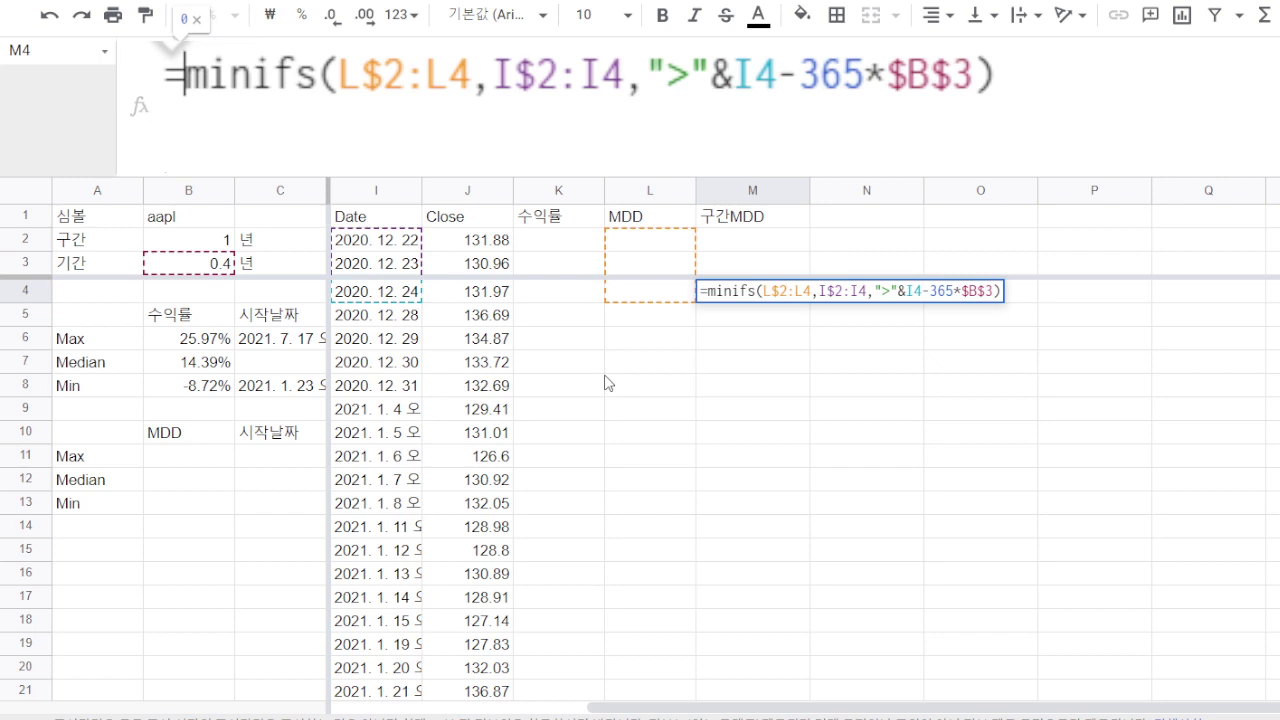
{"action": "type", "text": "if("}
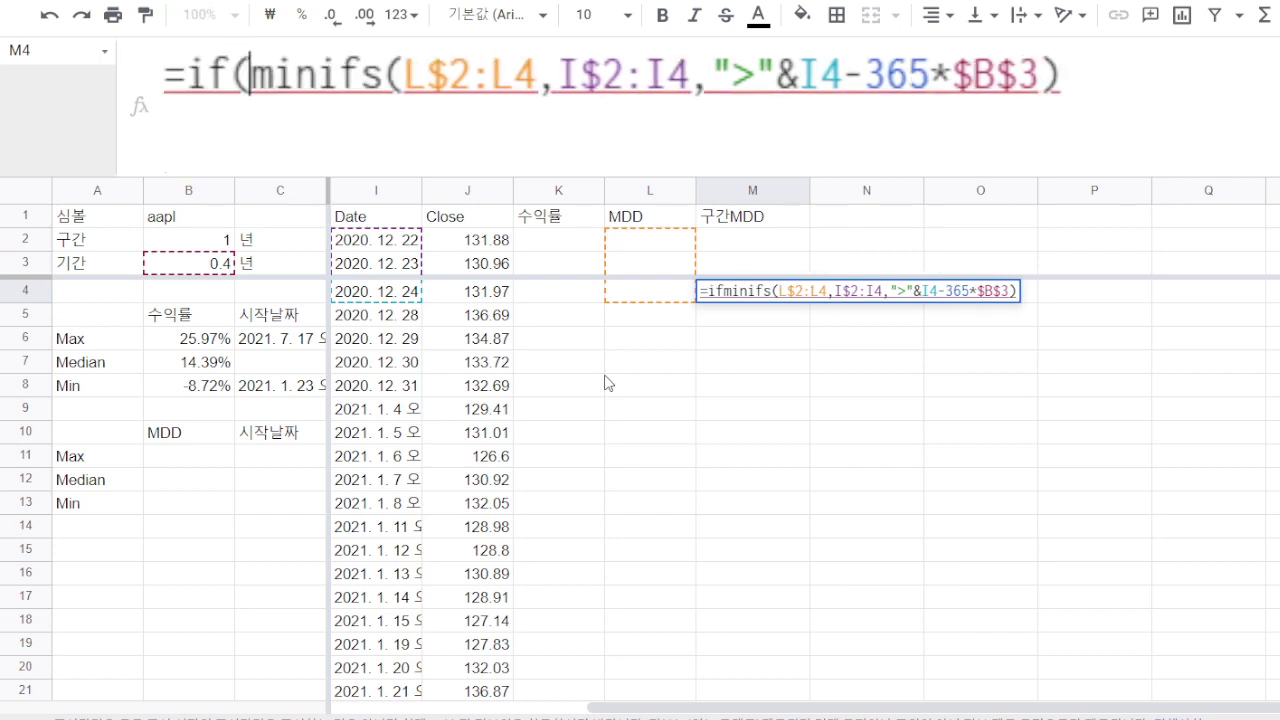
{"action": "left_click", "coordinate": [637, 296]}
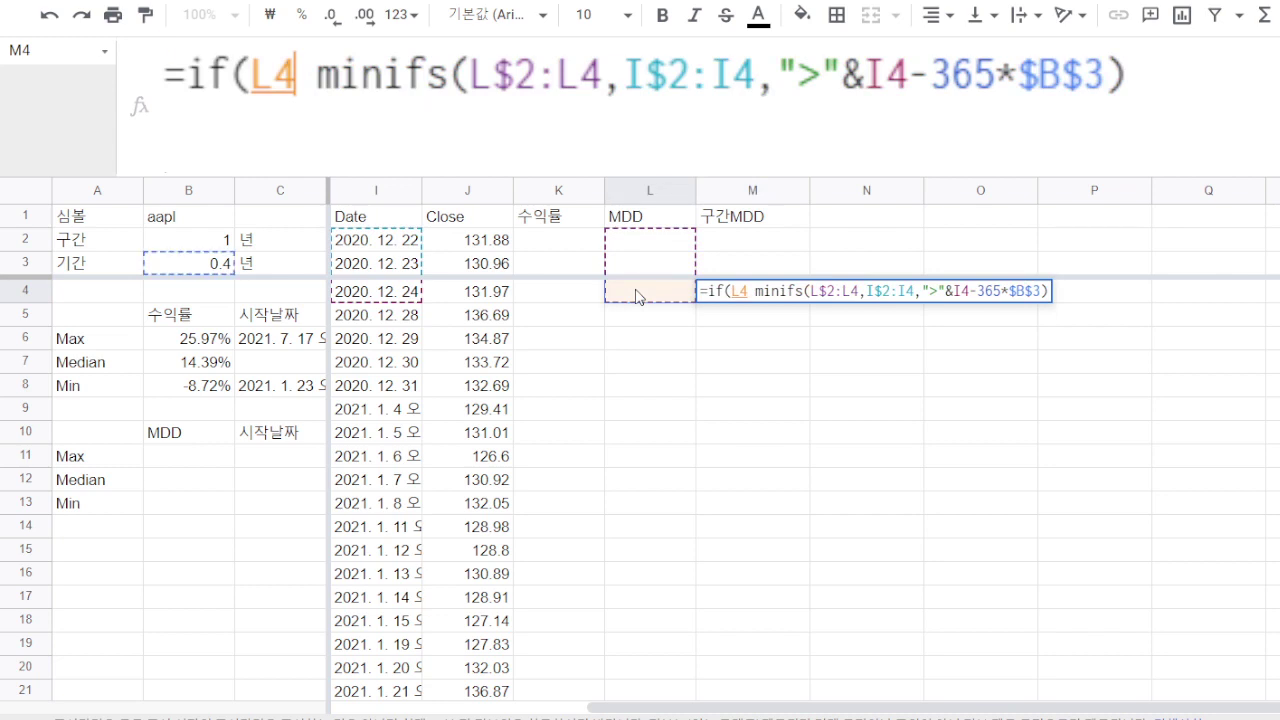
{"action": "type", "text": "=\""}
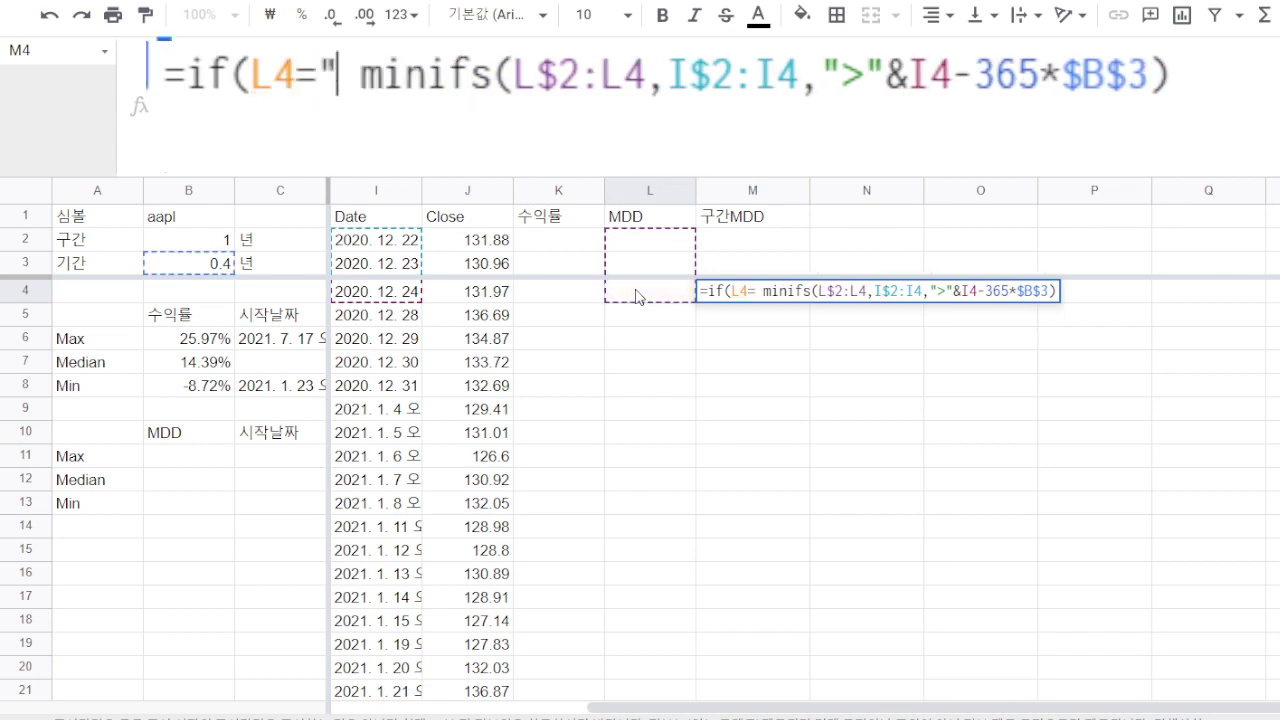
{"action": "type", "text": "\",,"}
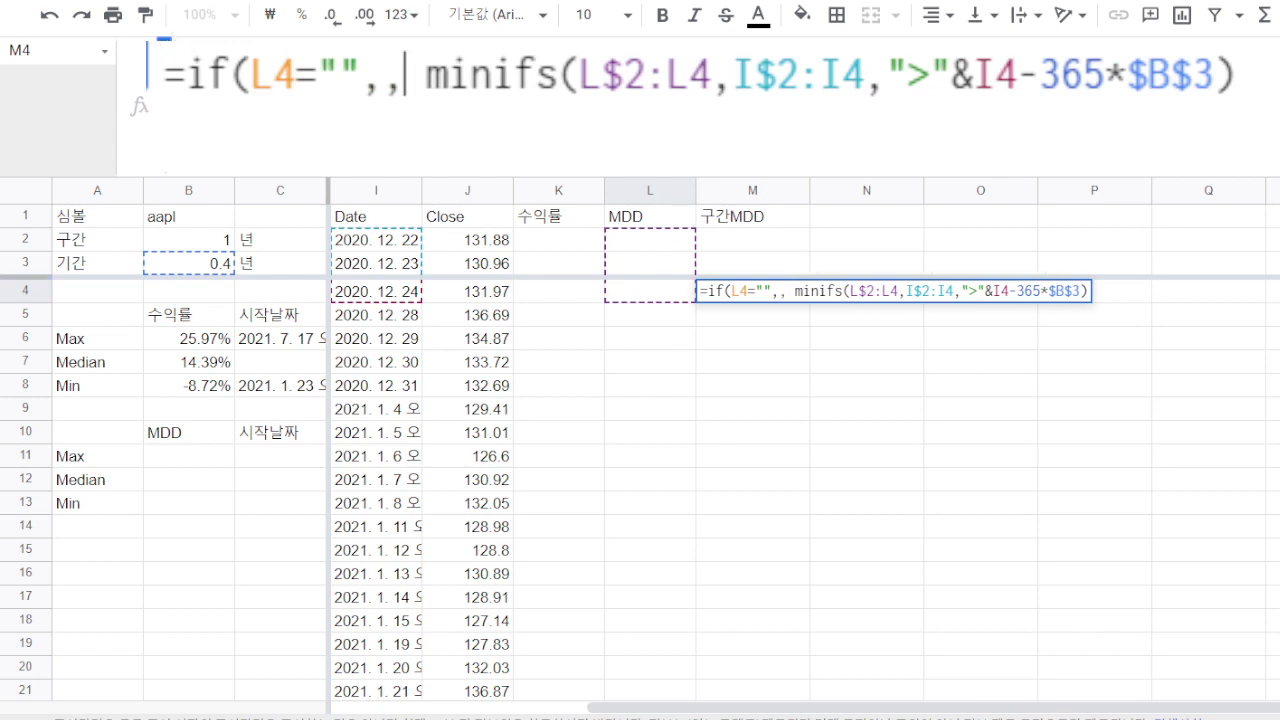
{"action": "left_click", "coordinate": [170, 137]}
{"action": "type", "text": ")"}
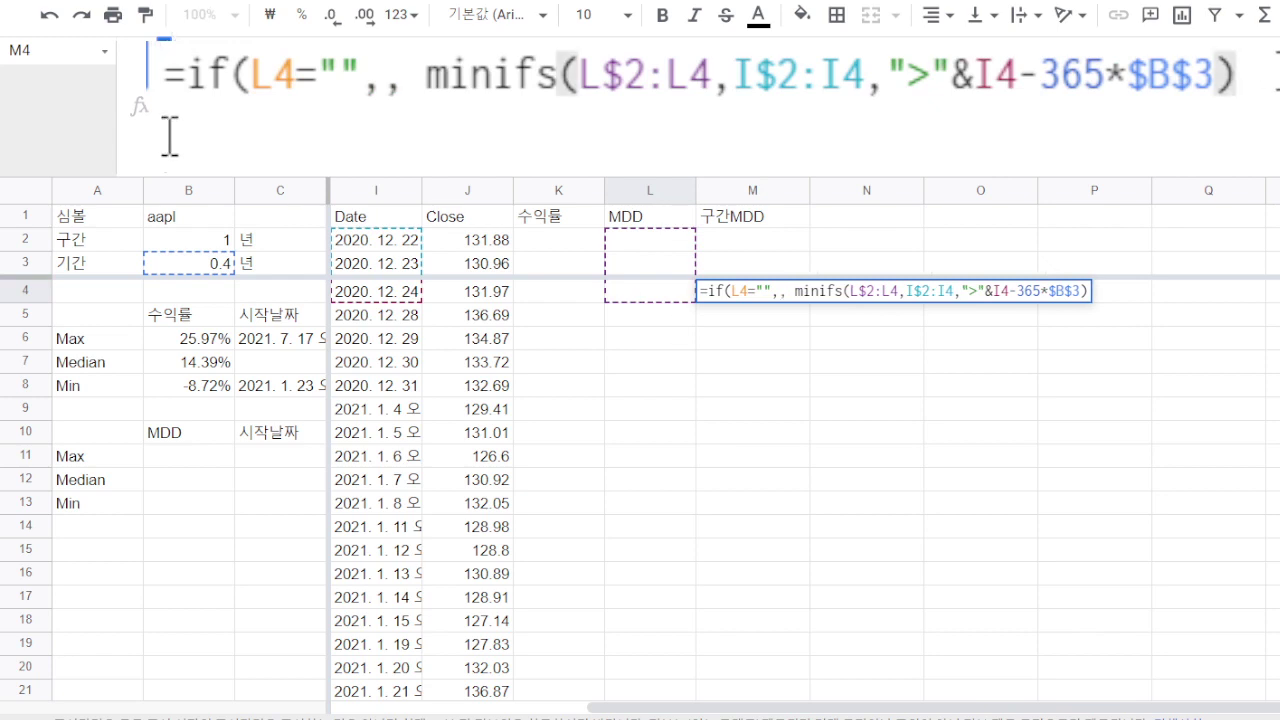
{"action": "key", "text": "ctrl+Return"}
- Move the 구간MDD column directly beside the Close column and fill its row 4 formula down
{"action": "left_click_drag", "start_coordinate": [813, 302], "coordinate": [544, 191]}
{"action": "left_click", "coordinate": [767, 186]}
{"action": "left_click", "coordinate": [571, 290]}
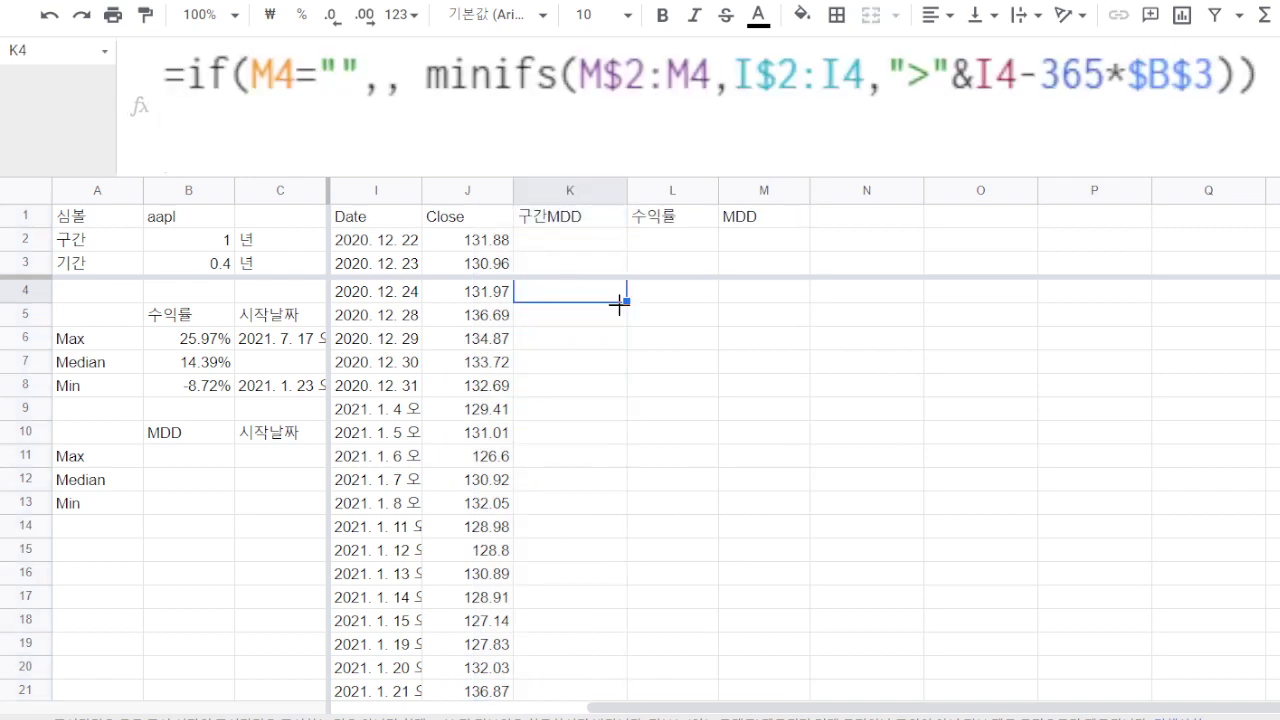
{"action": "left_click", "coordinate": [603, 314]}
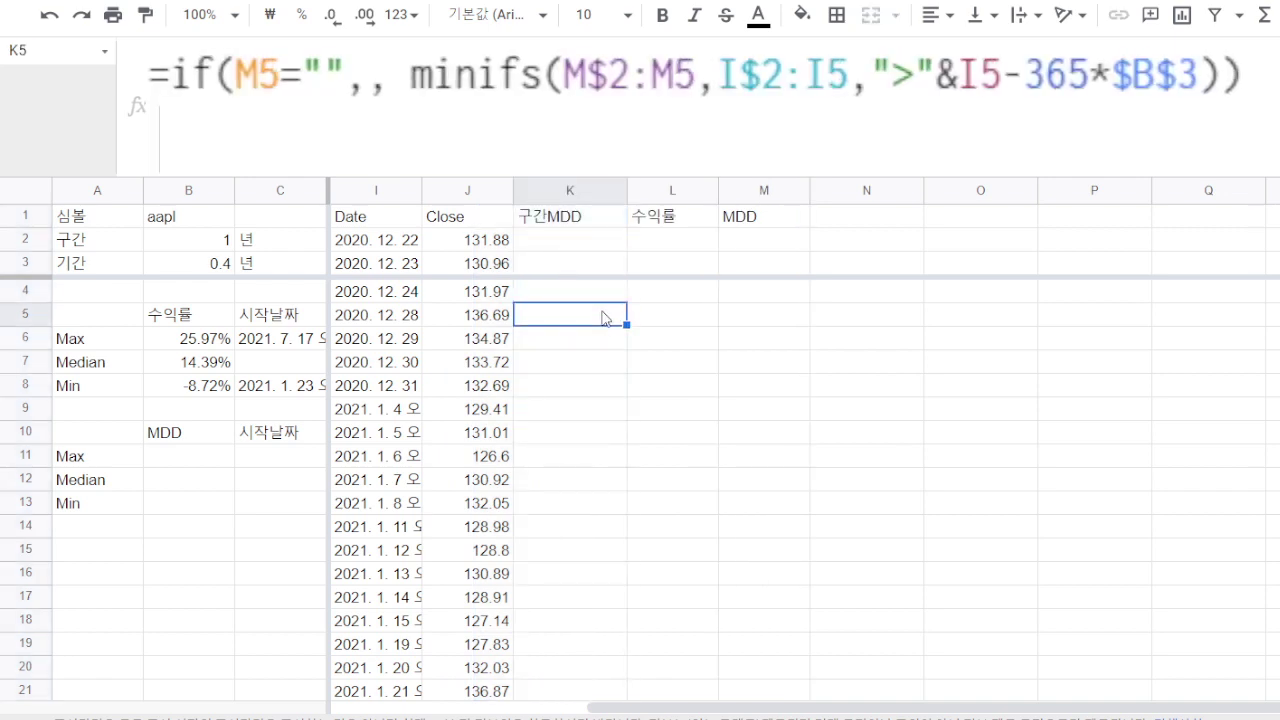
- Move the 구간MDD column back behind the MDD column and enter a range name for the whole column
{"action": "left_click", "coordinate": [571, 189]}
{"action": "left_click_drag", "start_coordinate": [571, 189], "coordinate": [776, 189]}
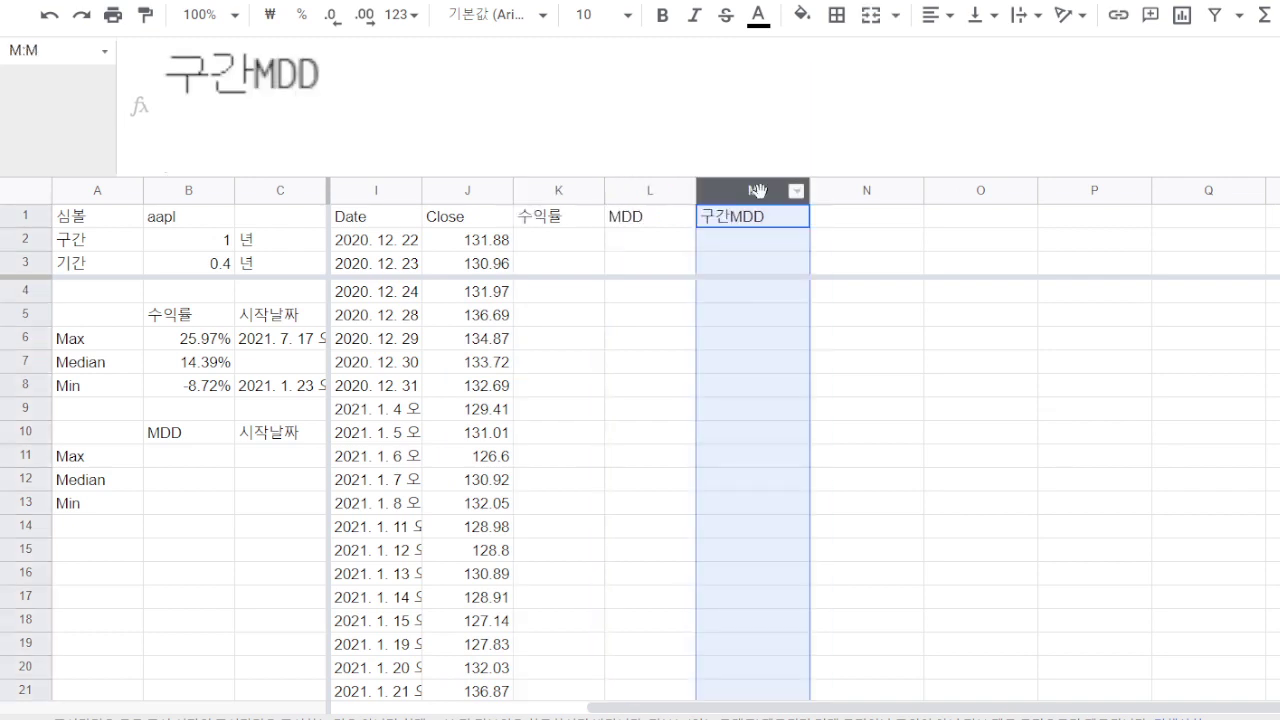
{"action": "left_click", "coordinate": [50, 50]}
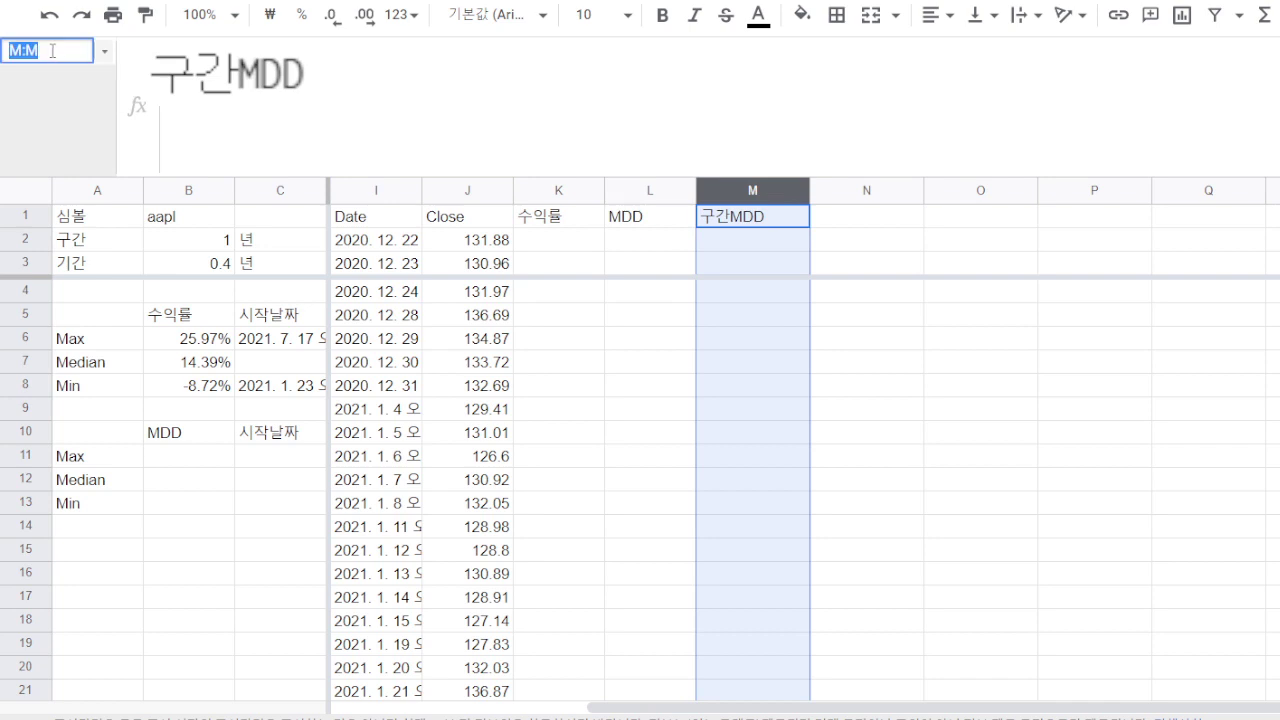
{"action": "type", "text": "구개"}
{"action": "key", "text": "Return"}
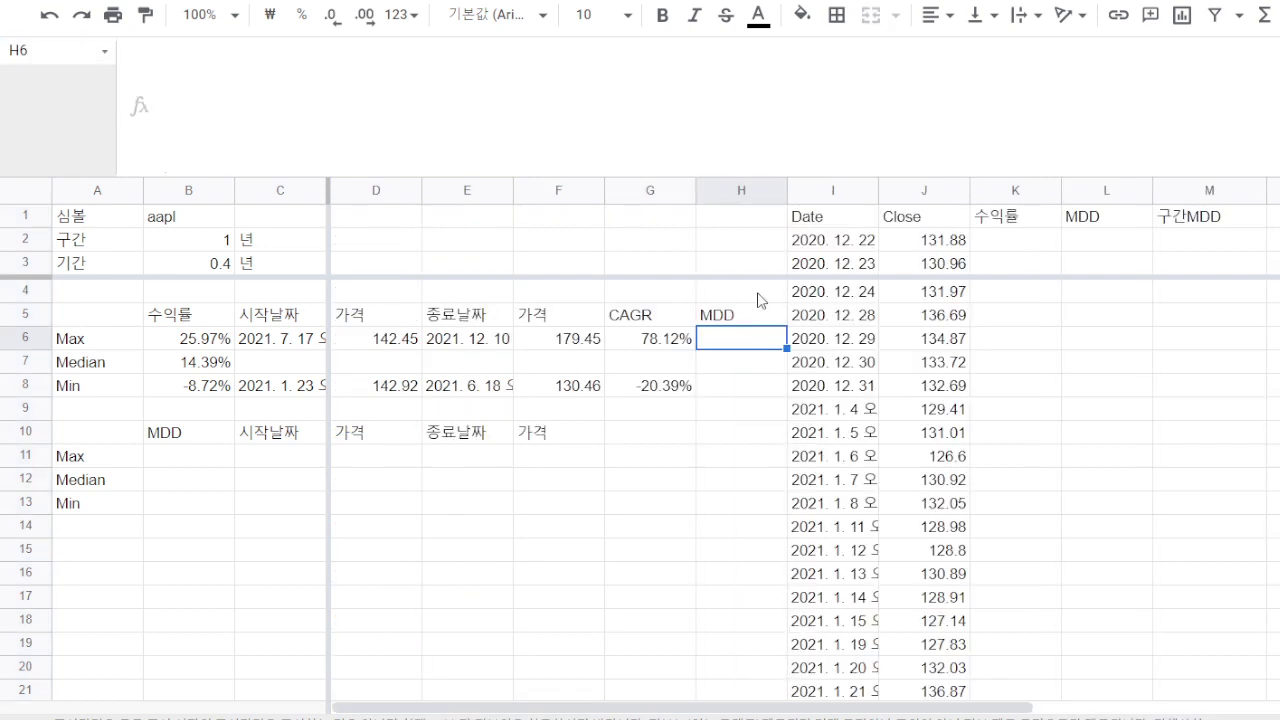
- Start a FILTER formula in H6, the Max row's MDD cell, with the 구간MDD column M:M as its range
{"action": "type", "text": "ㅋ"}
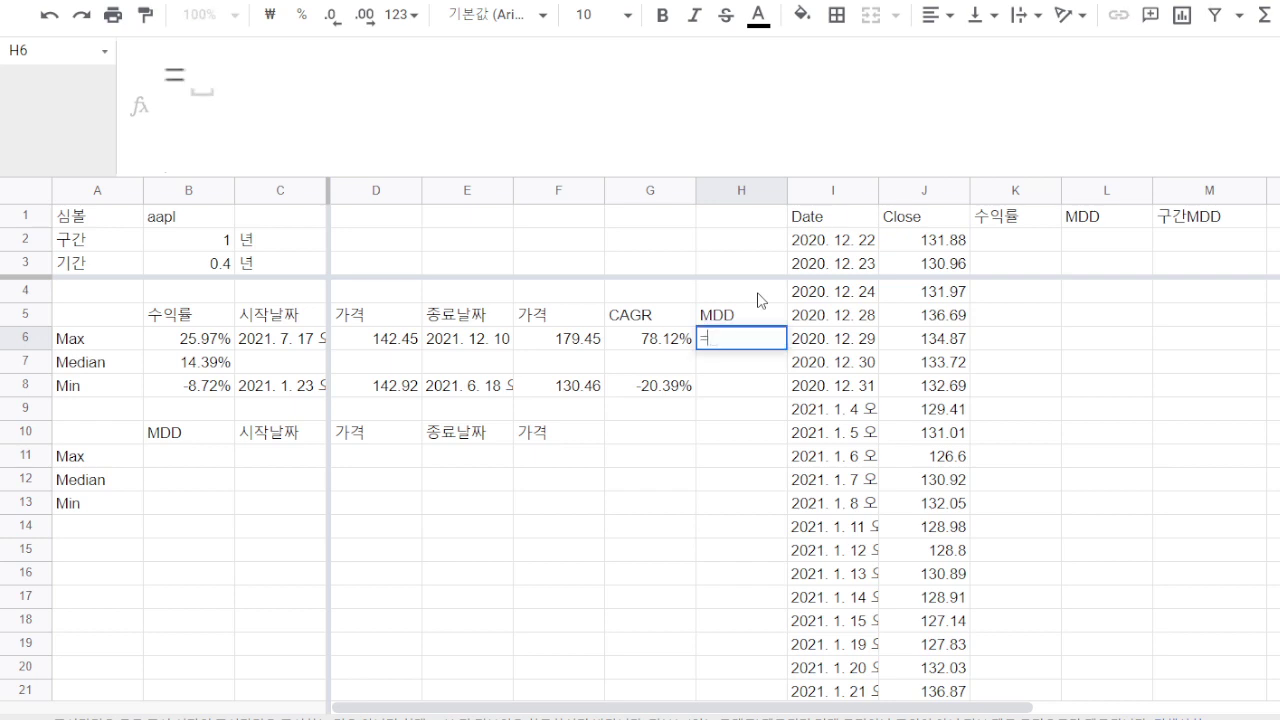
{"action": "type", "text": "랴"}
{"action": "key", "text": "BackSpace"}
{"action": "key", "text": "BackSpace"}
{"action": "key", "text": "Hangul"}
{"action": "type", "text": "fil"}
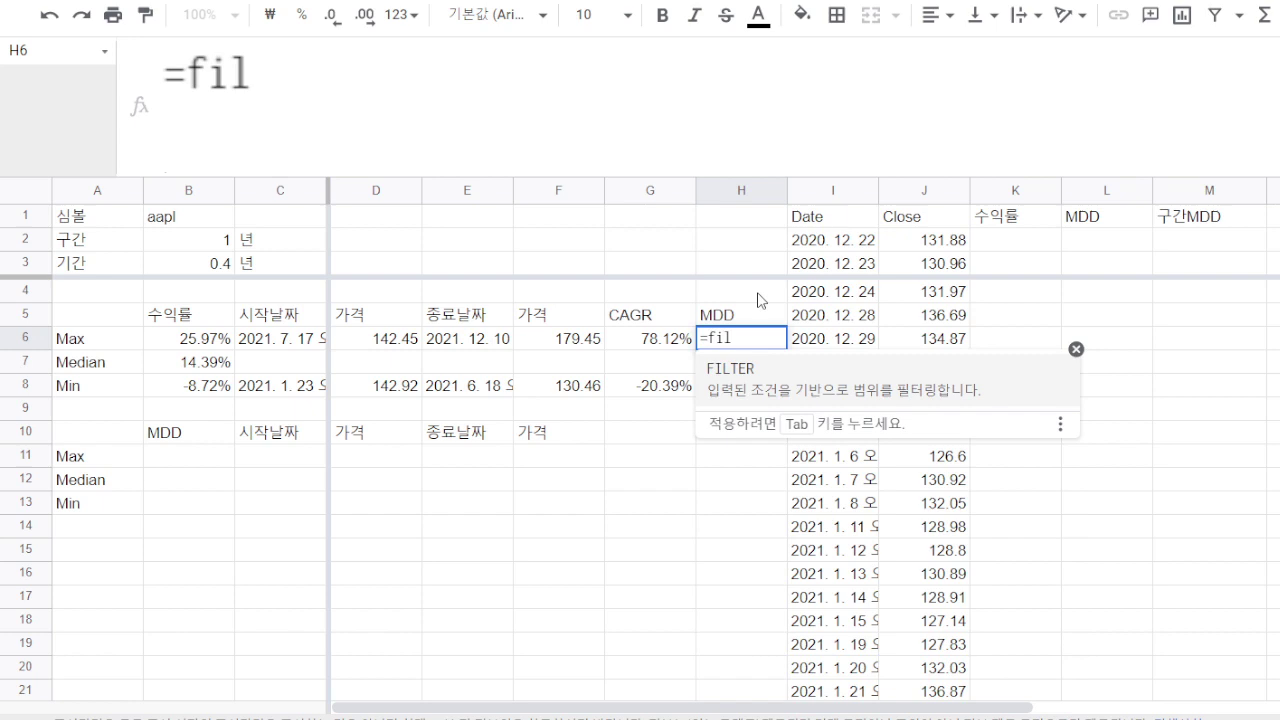
{"action": "key", "text": "Tab"}
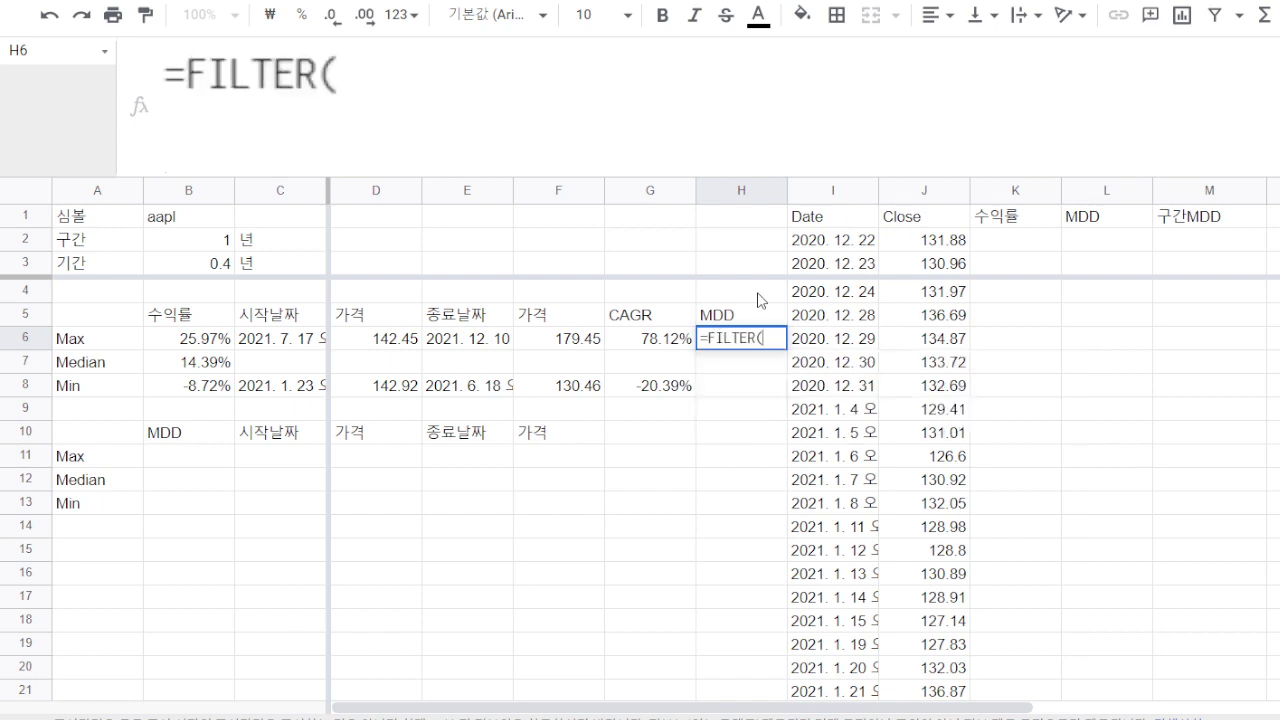
{"action": "left_click", "coordinate": [1201, 191]}
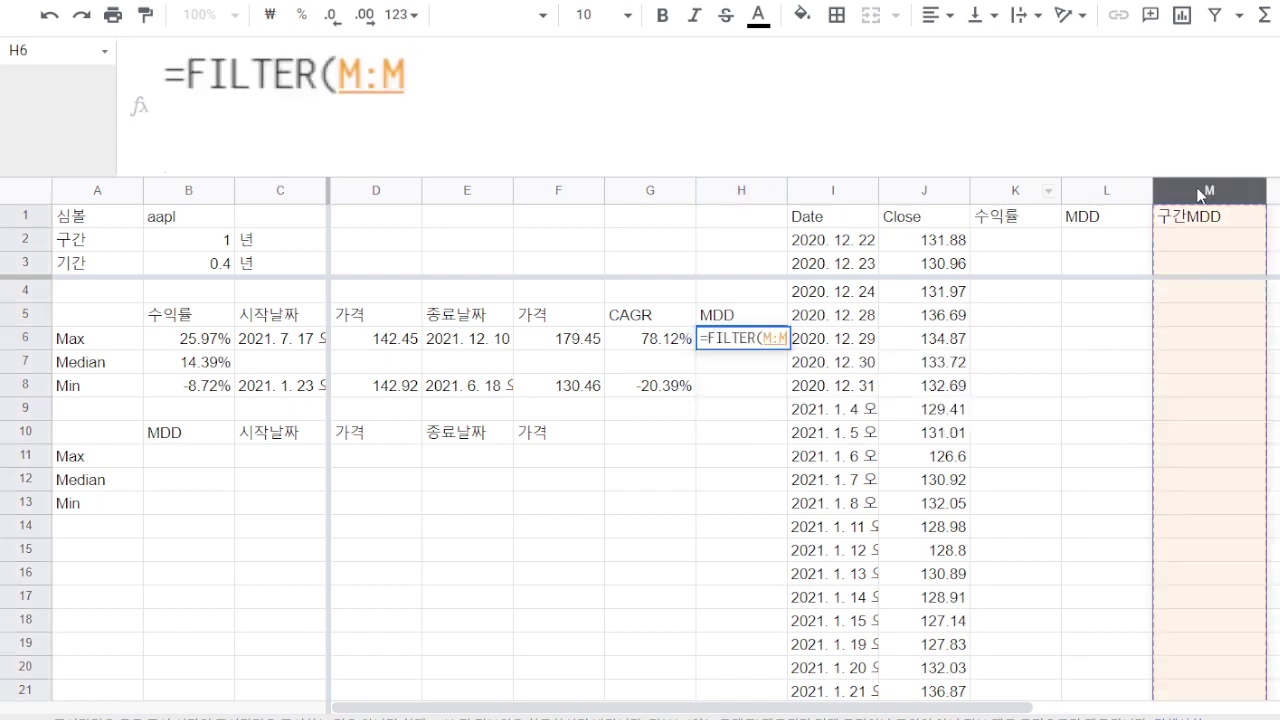
{"action": "type", "text": ","}
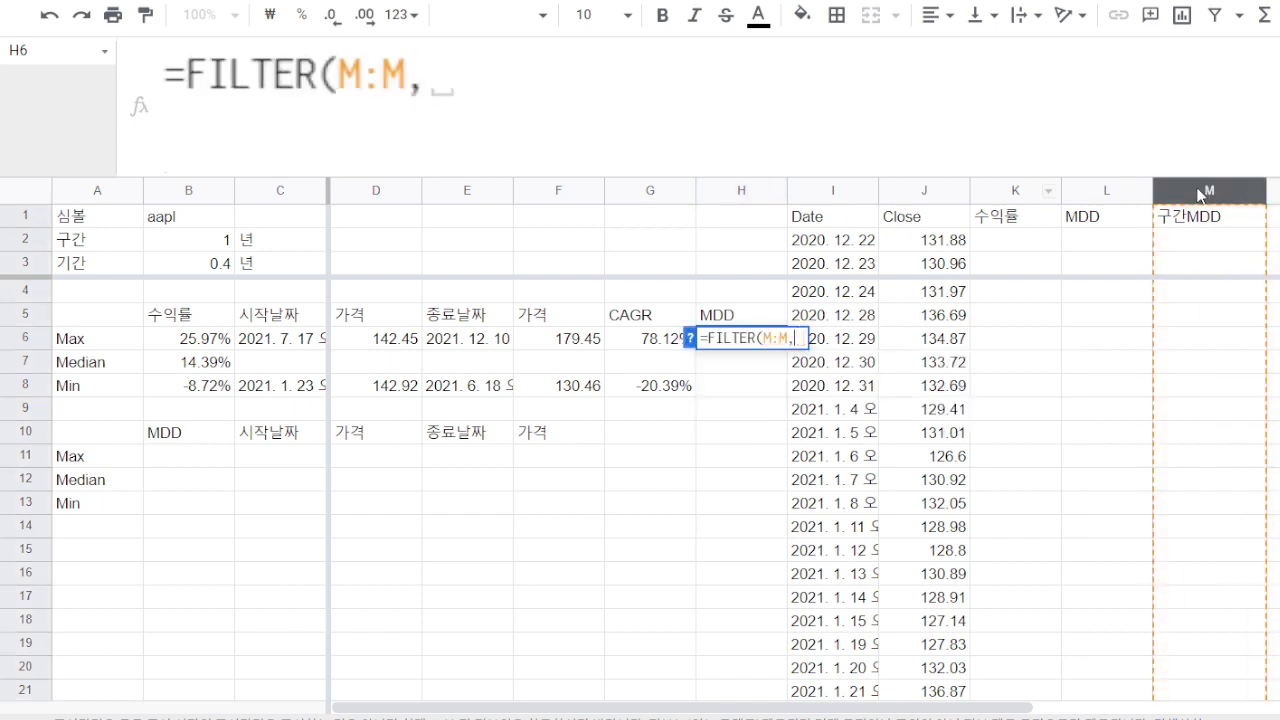
- Complete H6's FILTER formula with the condition that the Date column matches the Max row's end date, I:I=E6
{"action": "left_click", "coordinate": [818, 196]}
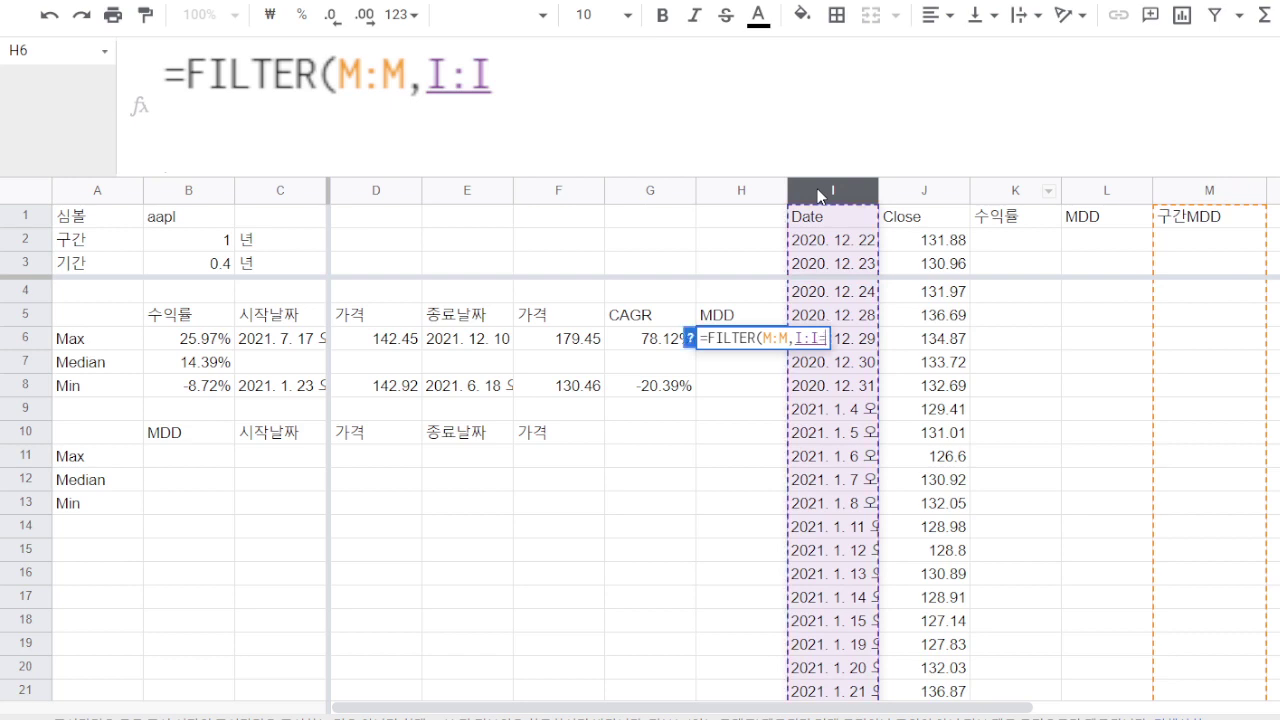
{"action": "type", "text": "="}
{"action": "left_click", "coordinate": [447, 345]}
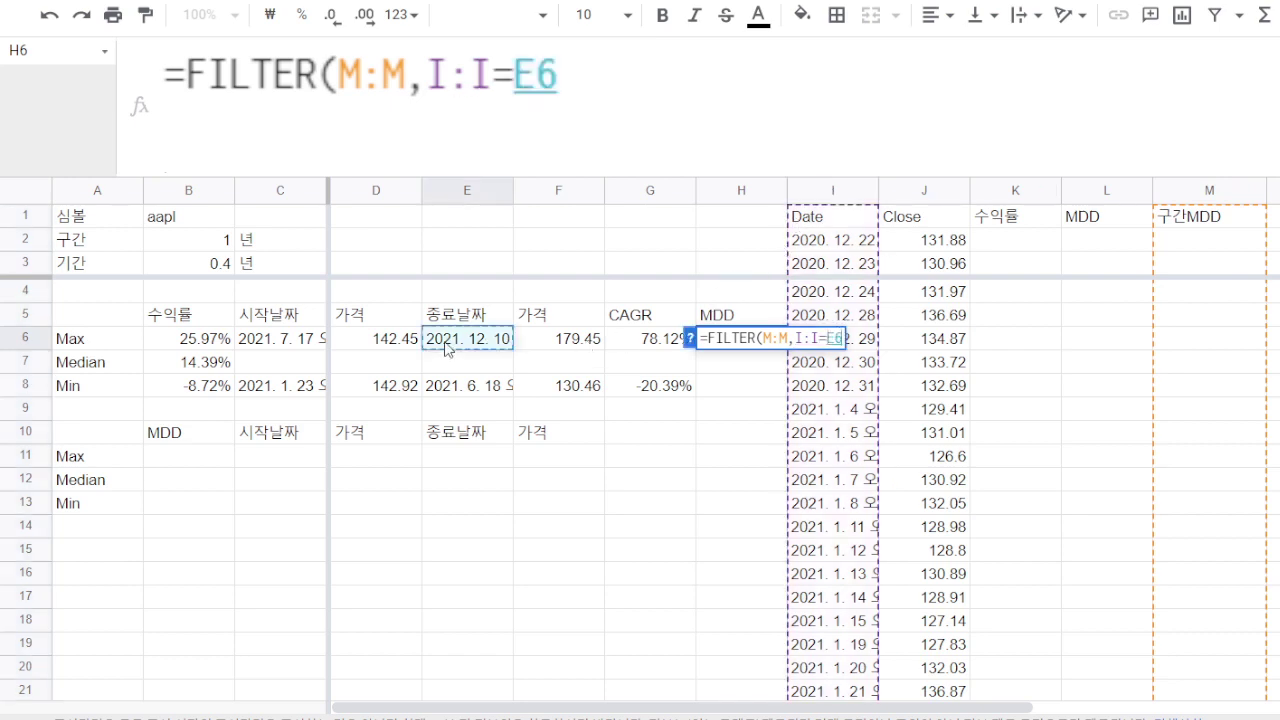
{"action": "key", "text": "Return"}
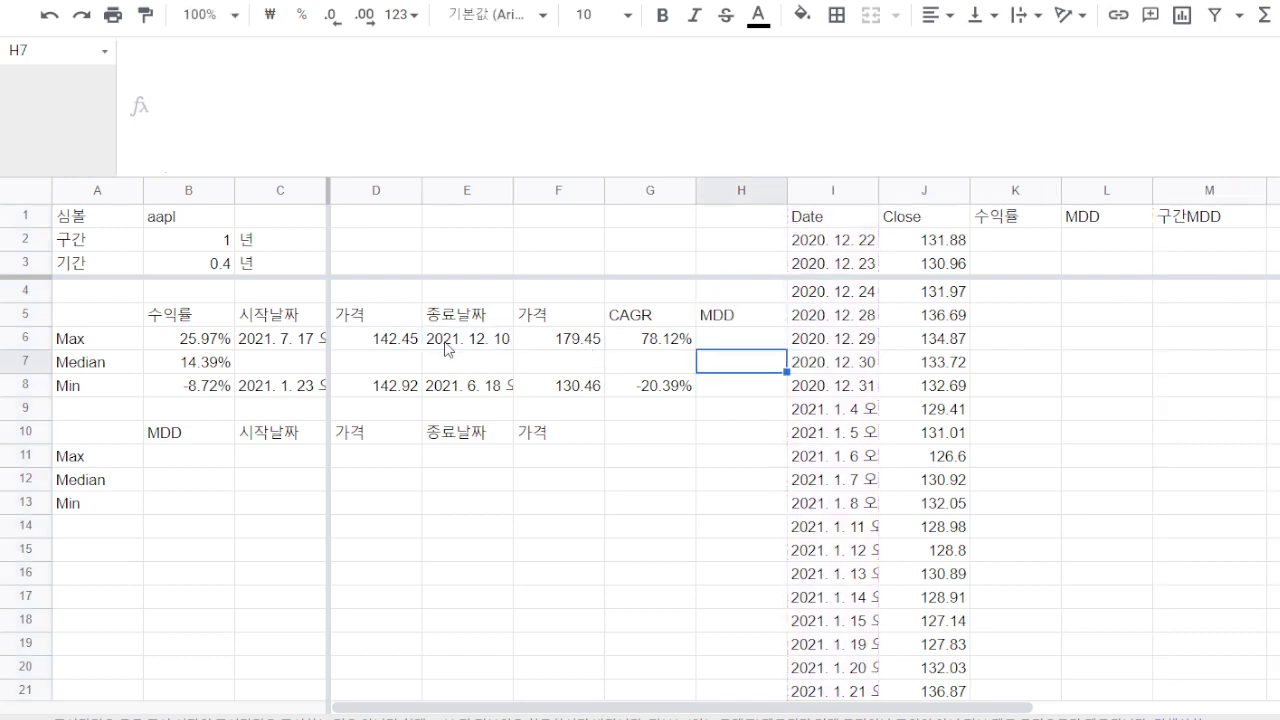
- Format H6 as a percentage and wrap its FILTER formula in max()
{"action": "left_click", "coordinate": [733, 342]}
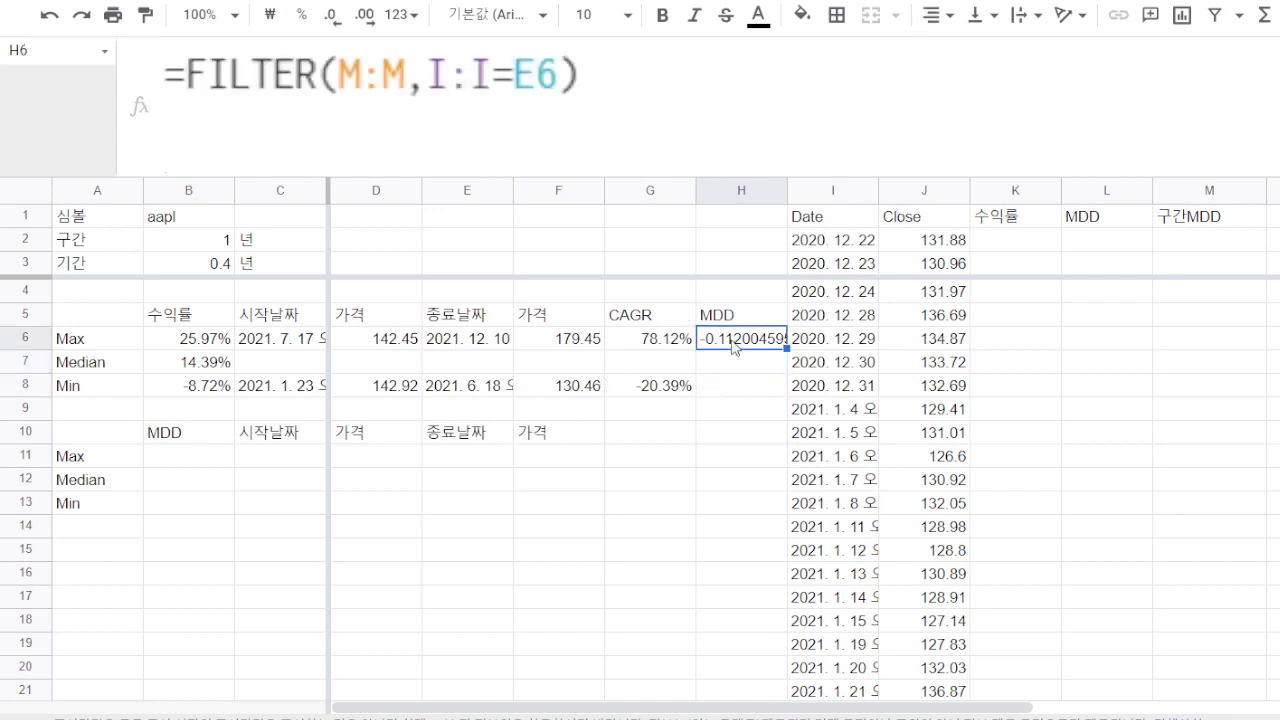
{"action": "key", "text": "ctrl+shift+5"}
{"action": "key", "text": "F2"}
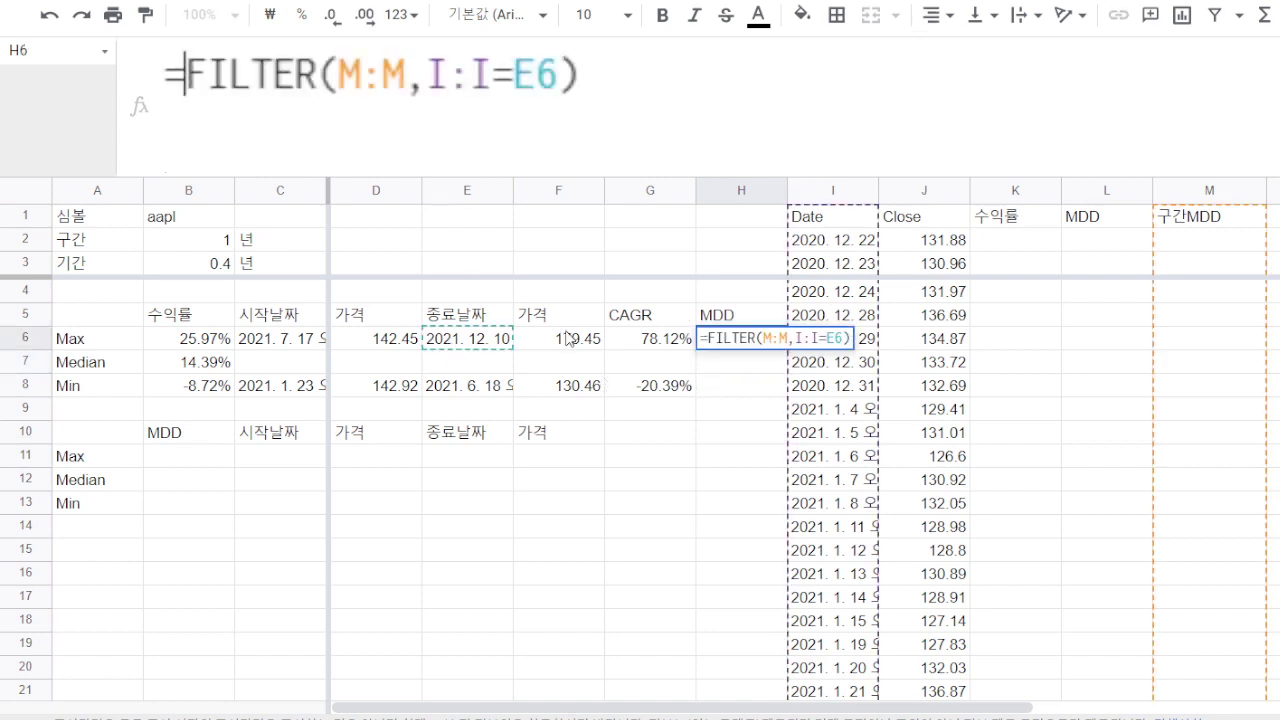
{"action": "type", "text": "max"}
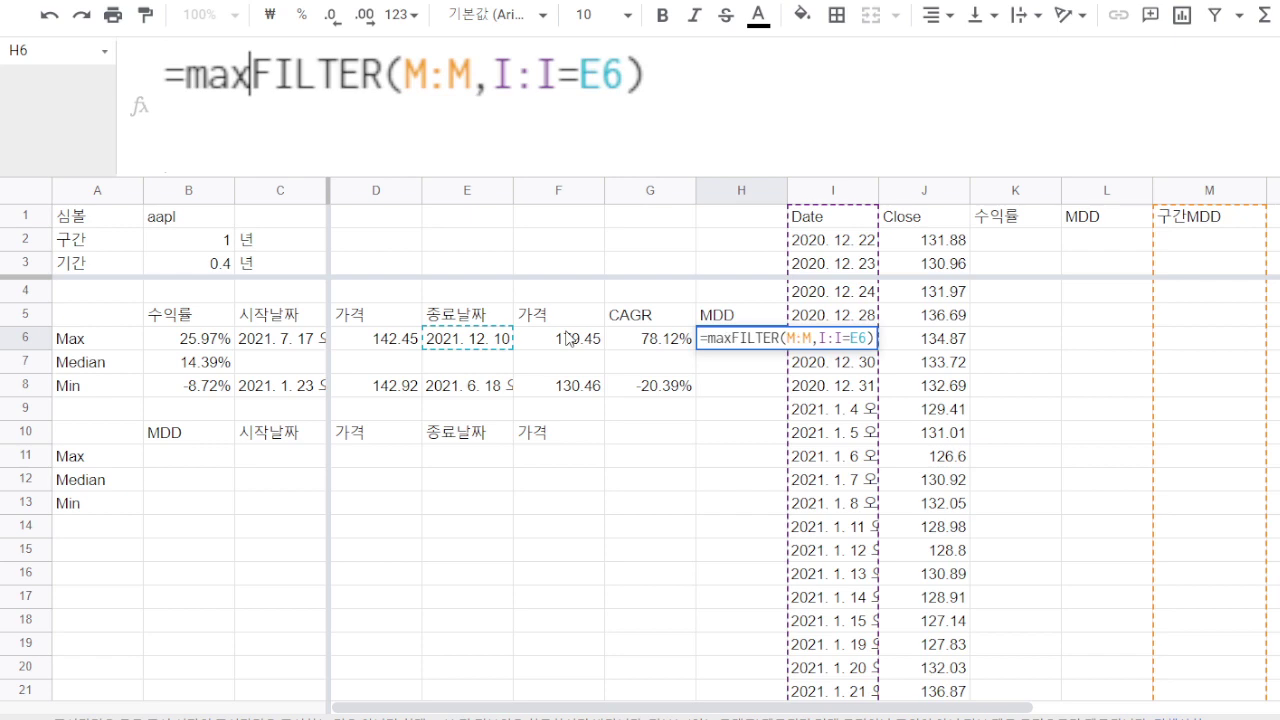
{"action": "type", "text": "("}
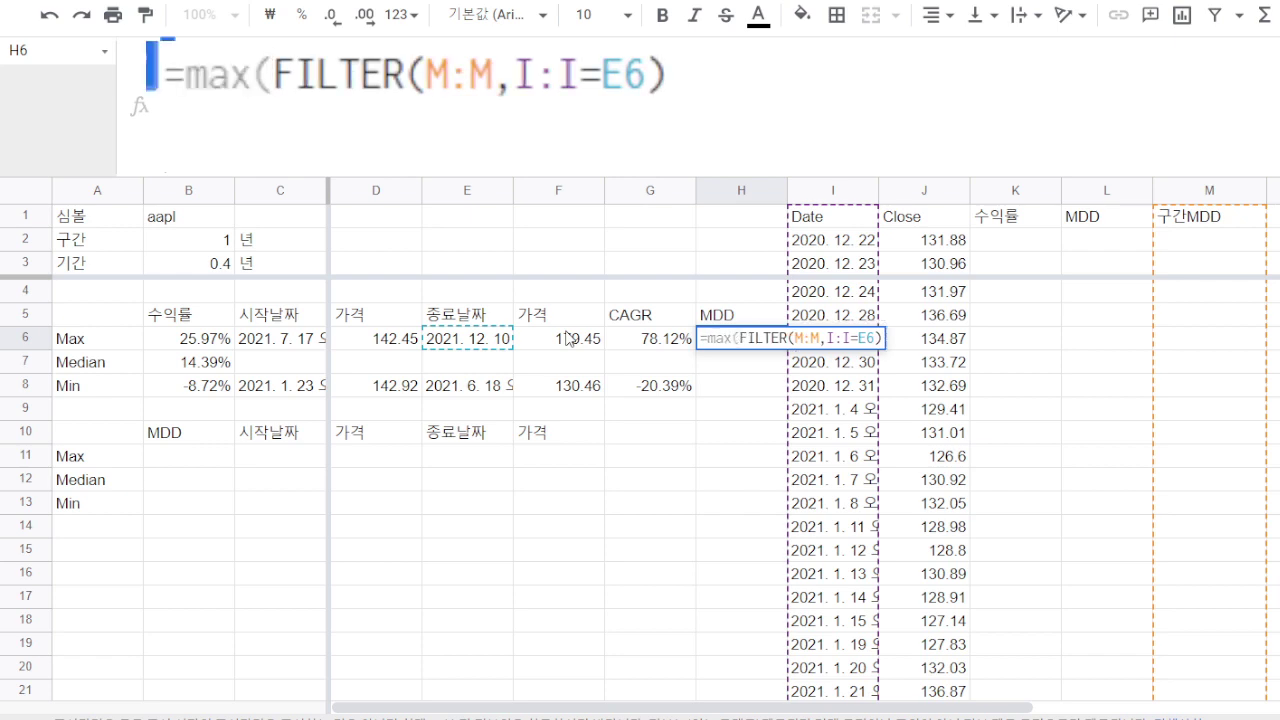
{"action": "left_click", "coordinate": [782, 80]}
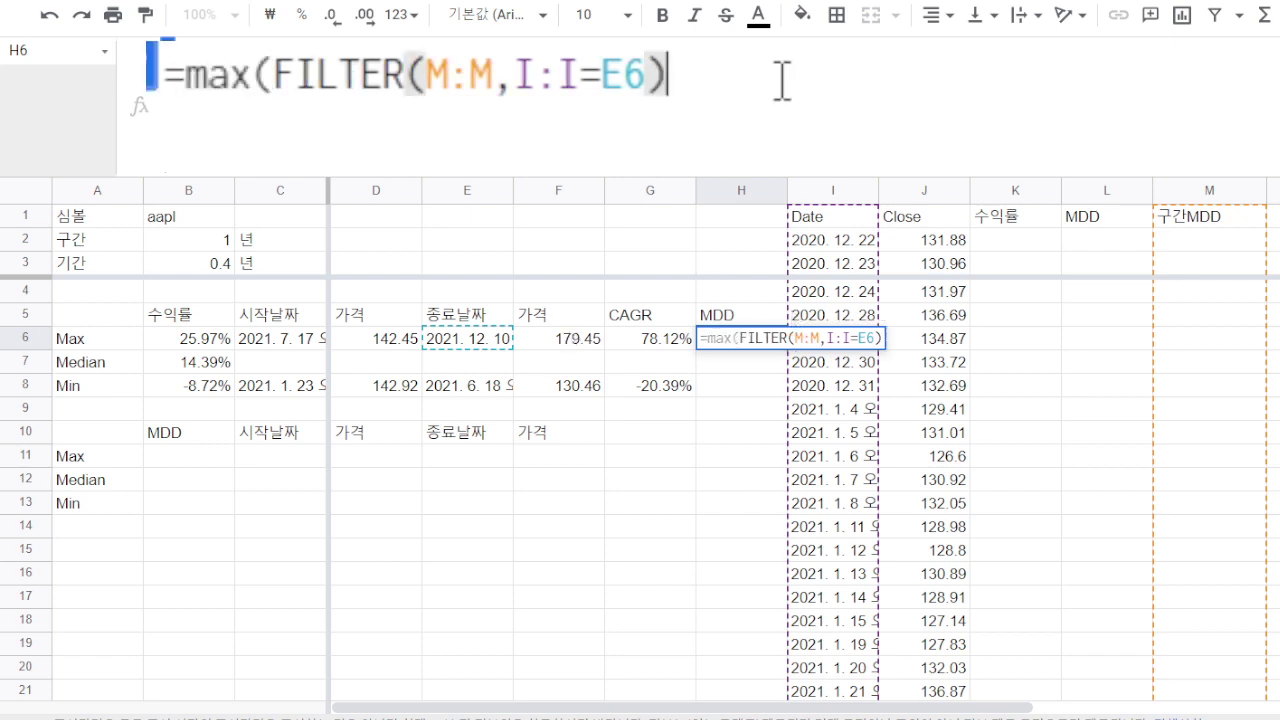
{"action": "type", "text": ")"}
{"action": "key", "text": "Return"}
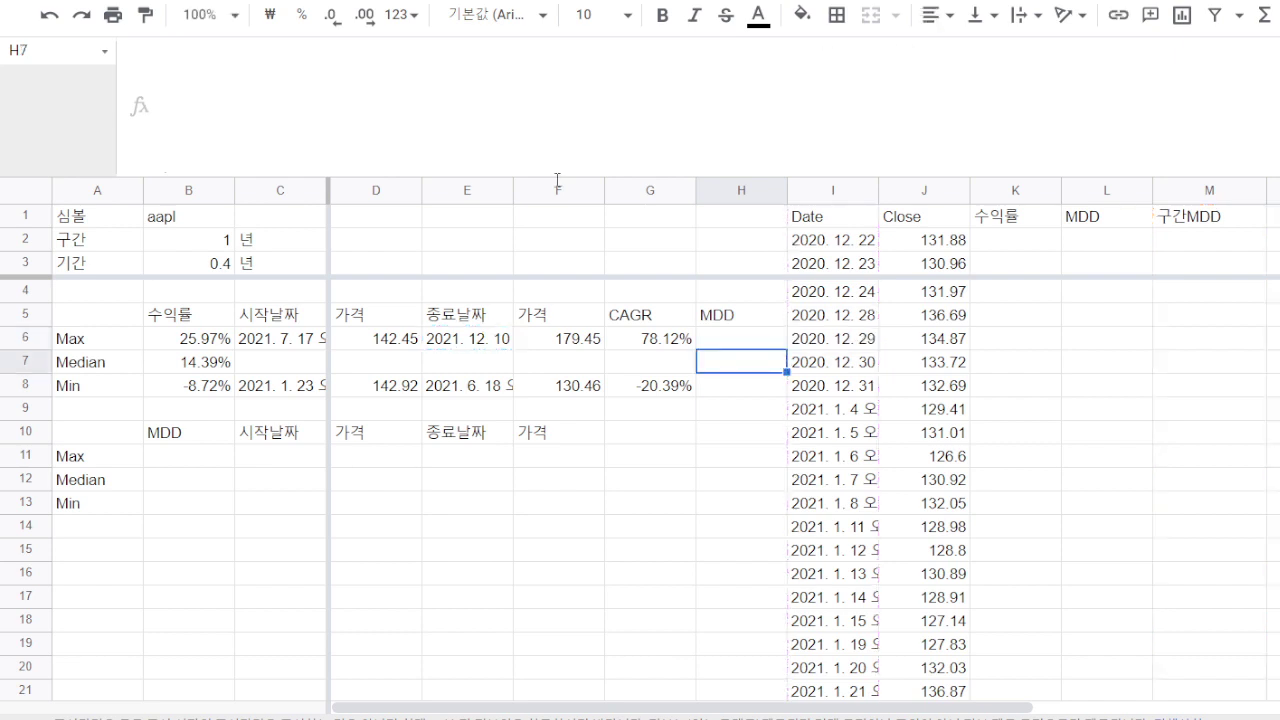
- Copy the MDD formula from H6 to H8 in the Min row
{"action": "left_click", "coordinate": [742, 343]}
{"action": "key", "text": "ctrl+c"}
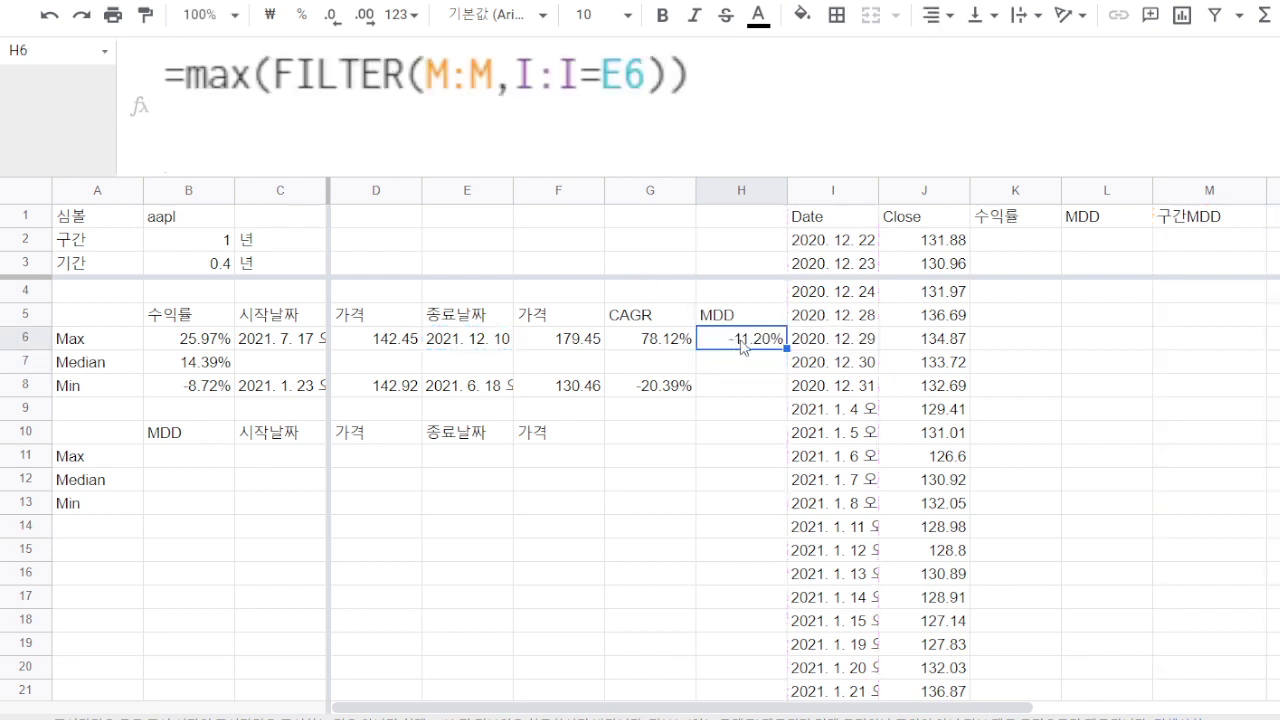
{"action": "left_click", "coordinate": [720, 389]}
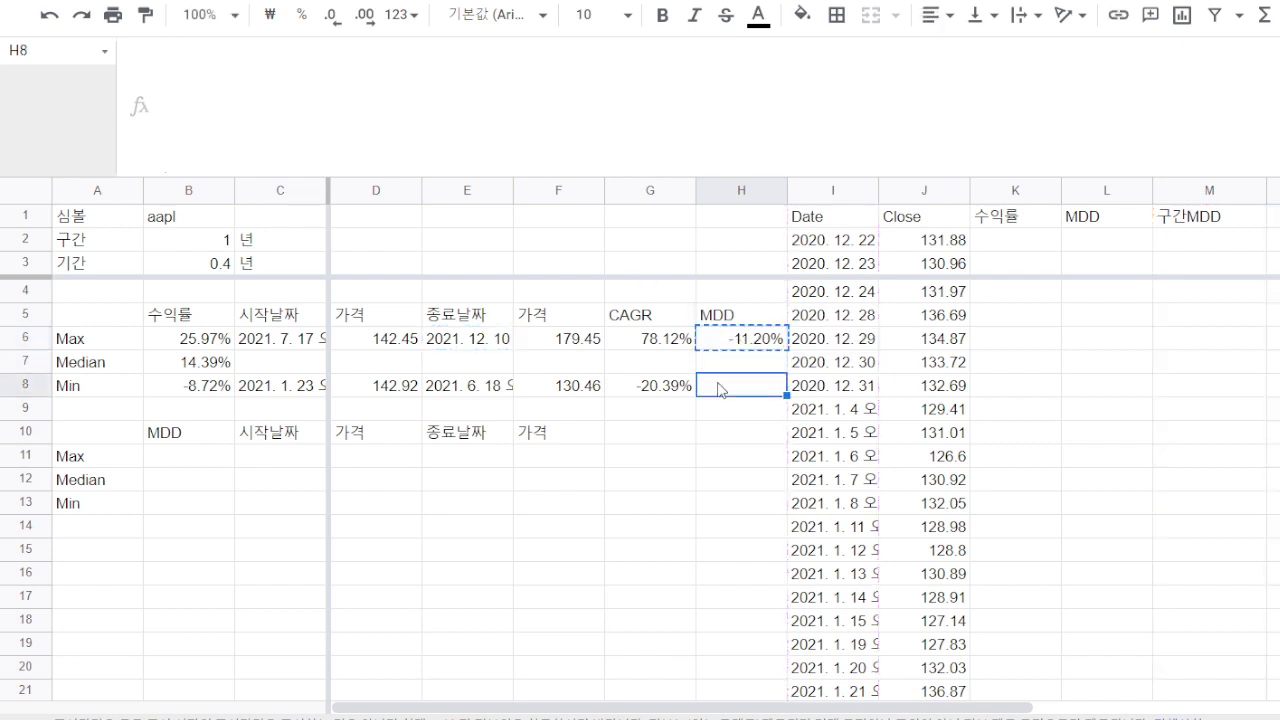
{"action": "key", "text": "ctrl+v"}
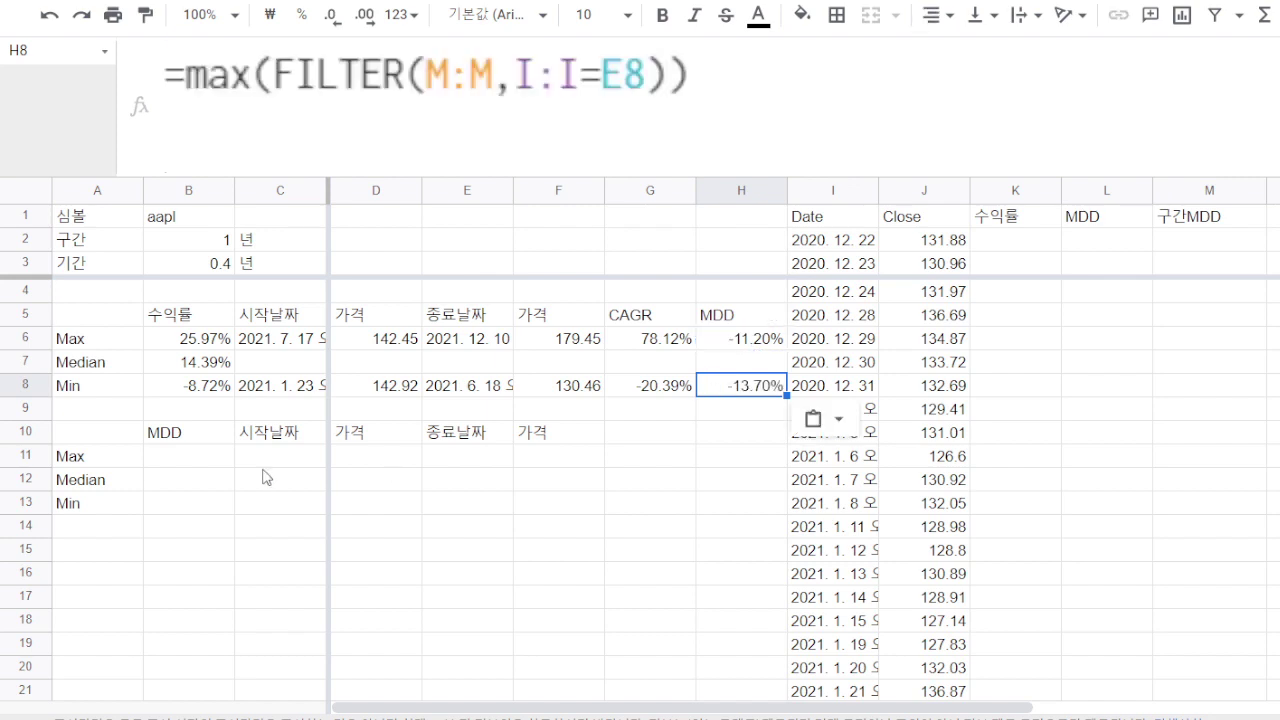
- Enter =max(구간) in B11, the Max row of the lower MDD table
{"action": "left_click", "coordinate": [178, 461]}
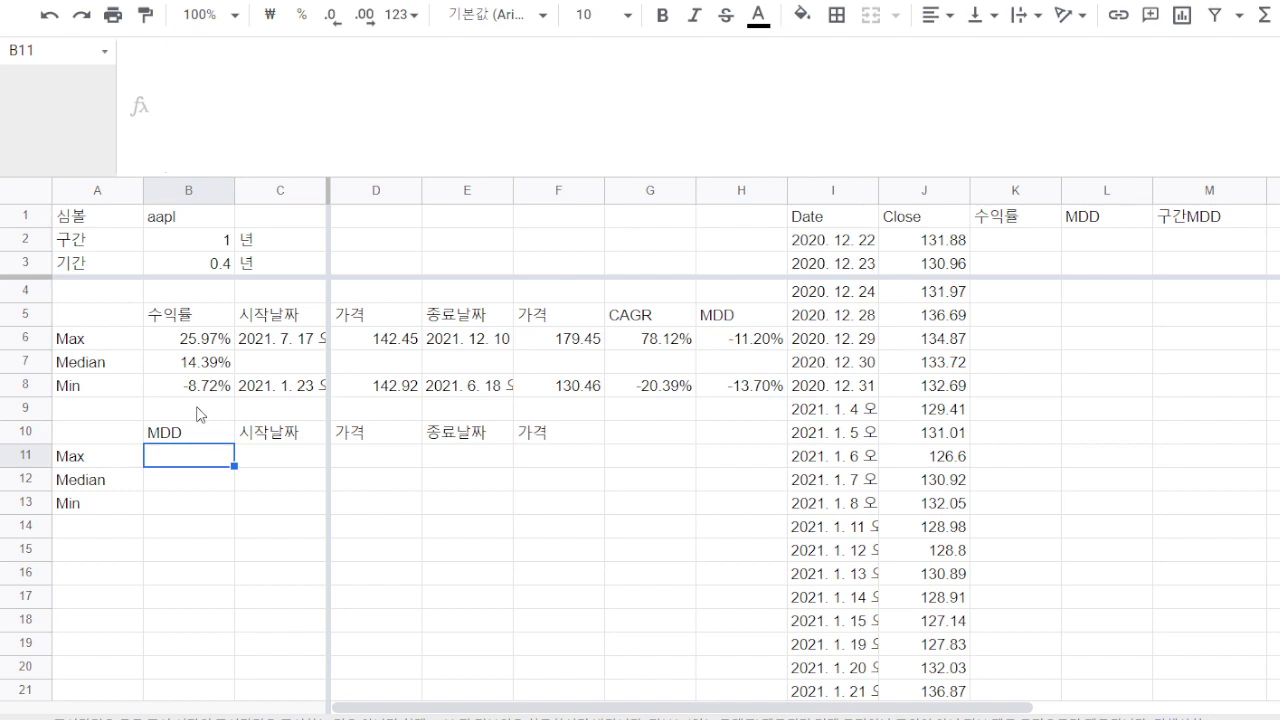
{"action": "type", "text": "="}
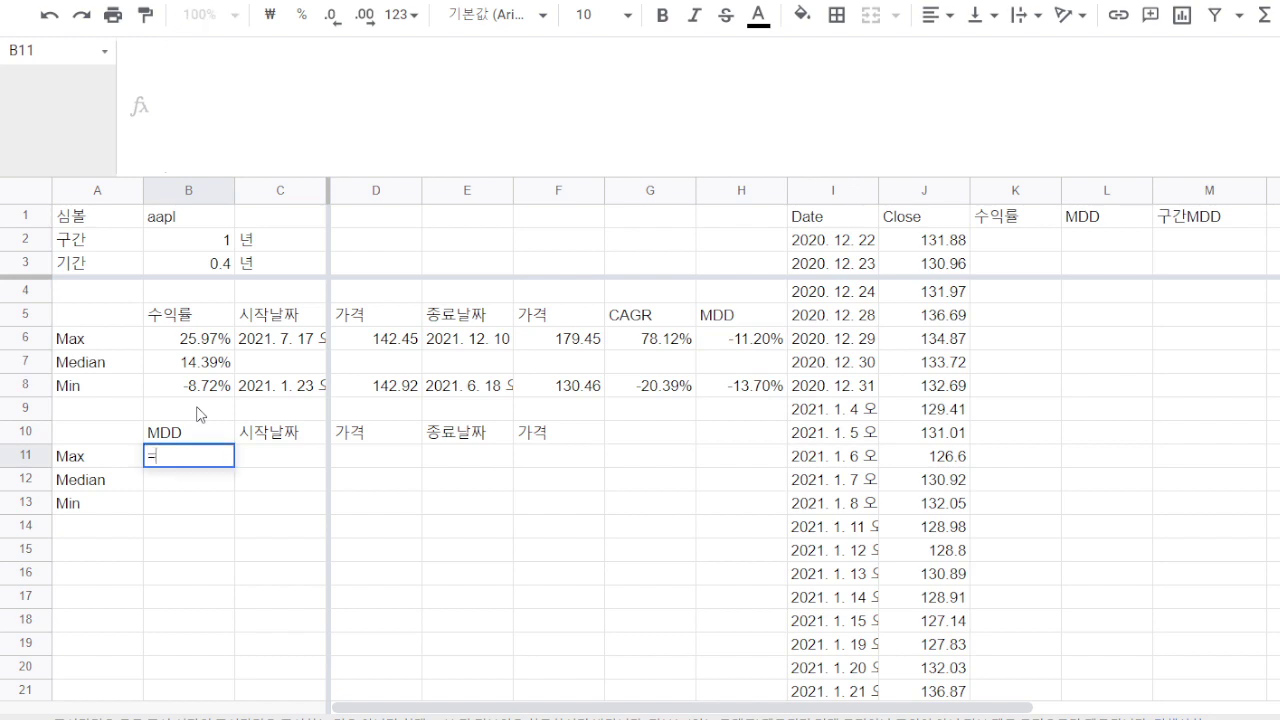
{"action": "type", "text": "max"}
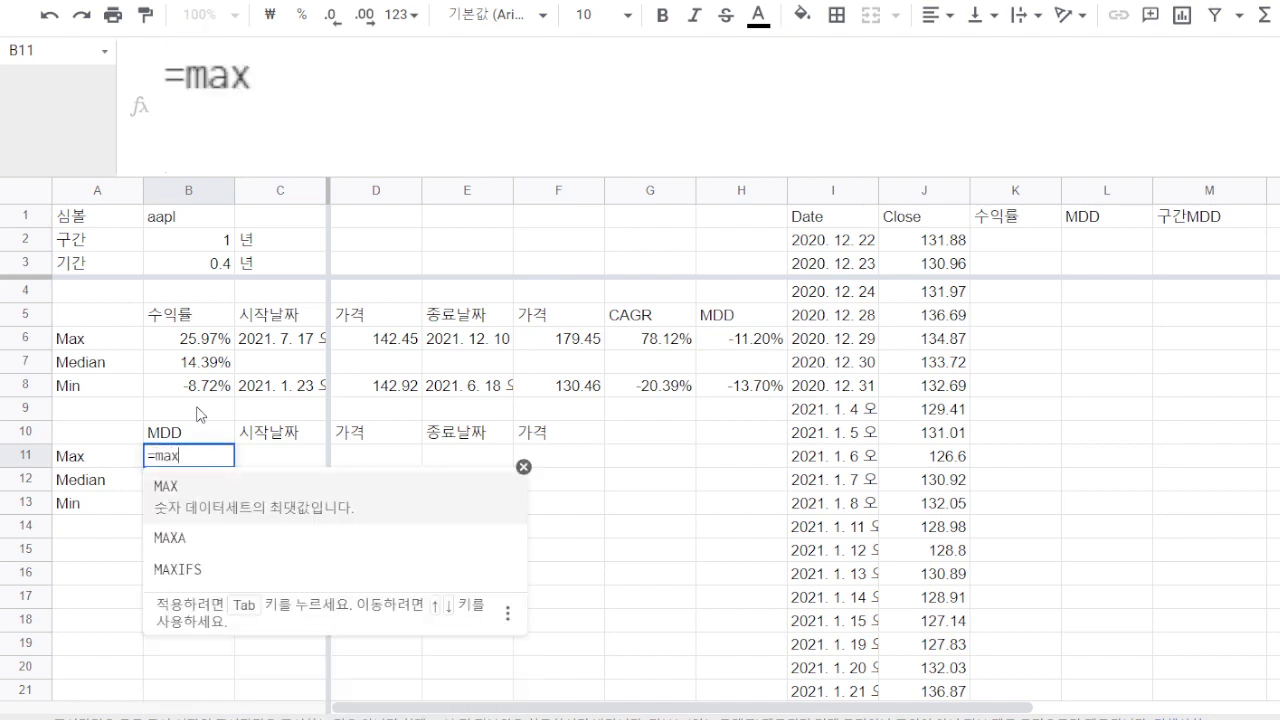
{"action": "type", "text": "(구개"}
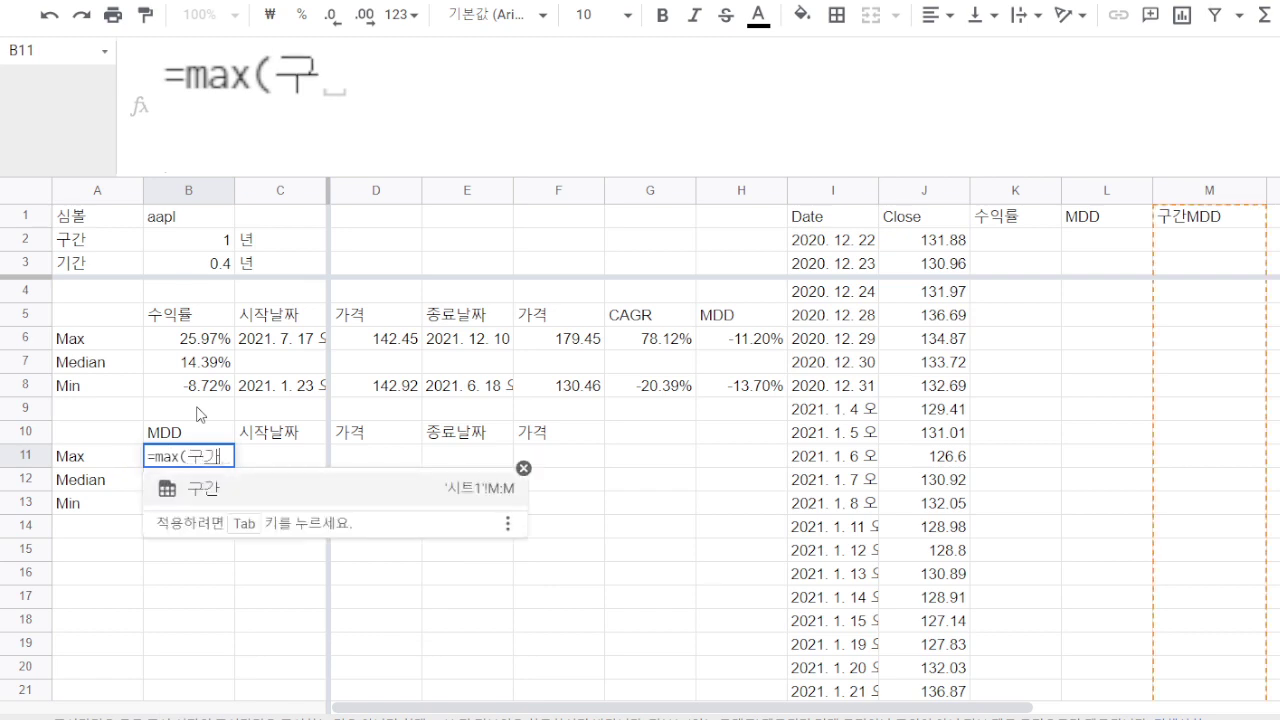
{"action": "type", "text": "ㄴ"}
{"action": "key", "text": "Return"}
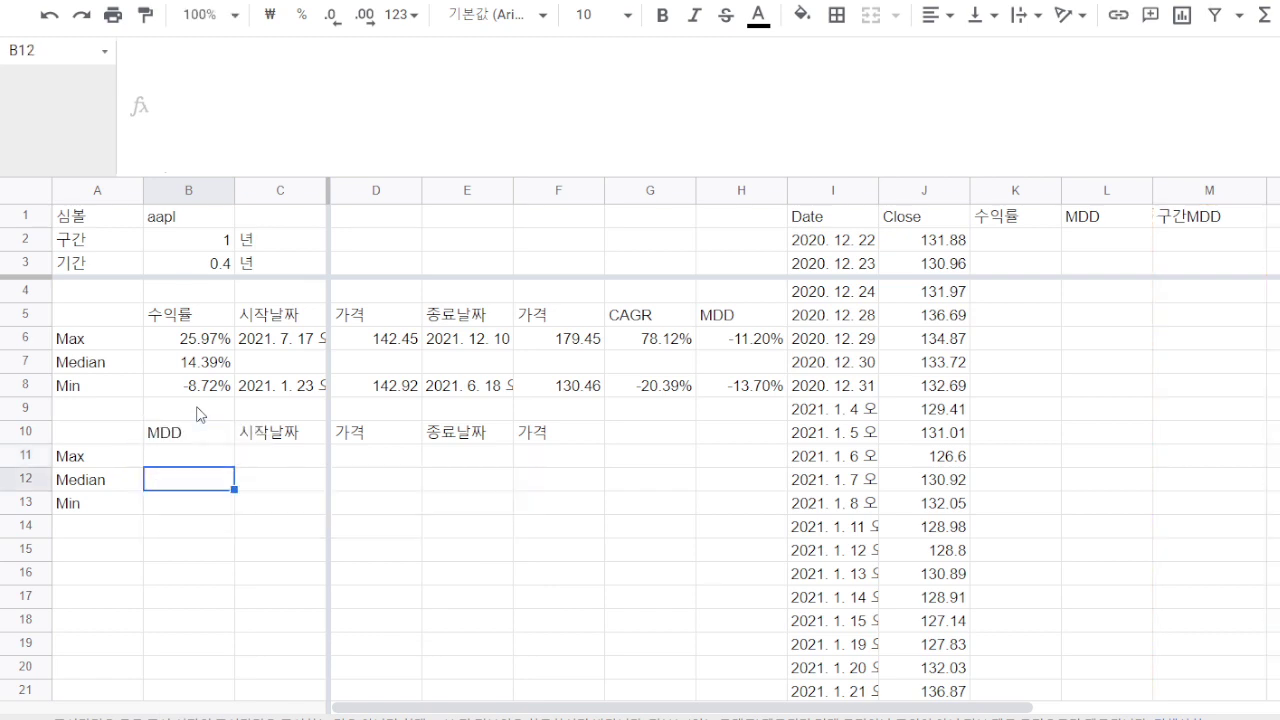
- Enter =median(구간) in B12, the Median row of the lower MDD table
{"action": "type", "text": "="}
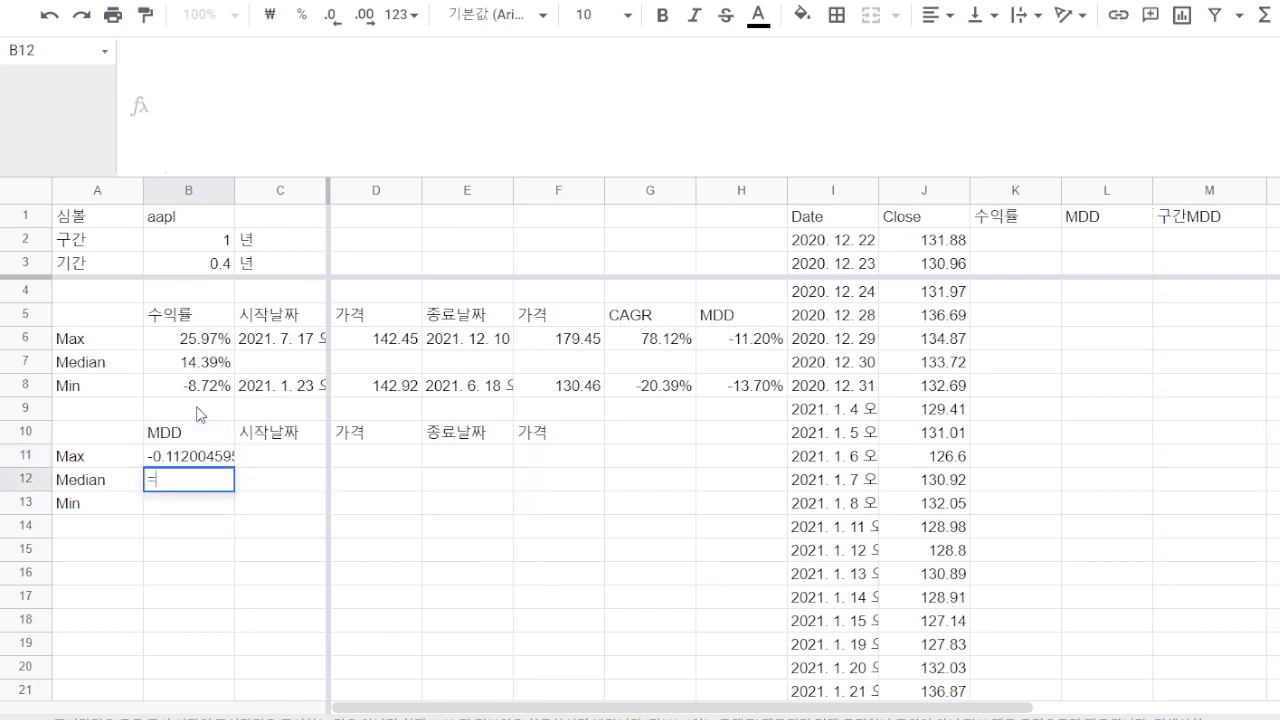
{"action": "type", "text": "ㅡ"}
{"action": "key", "text": "BackSpace"}
{"action": "type", "text": "median("}
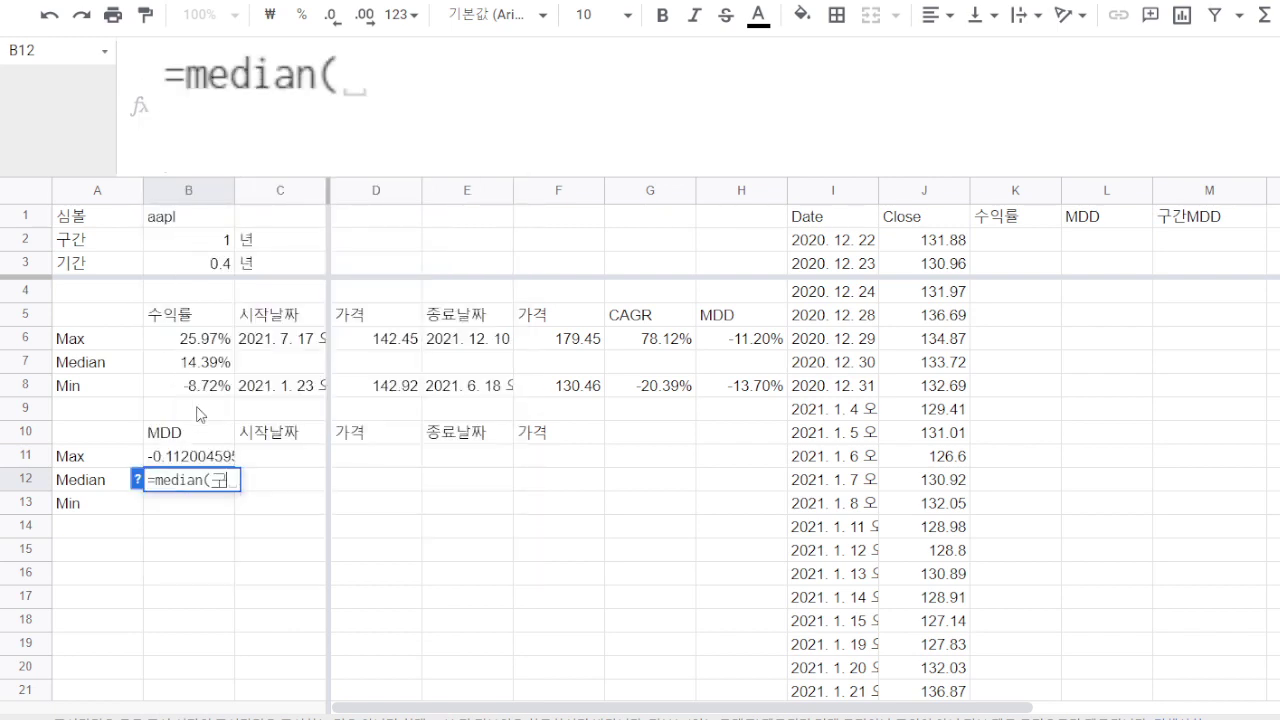
{"action": "type", "text": "구간"}
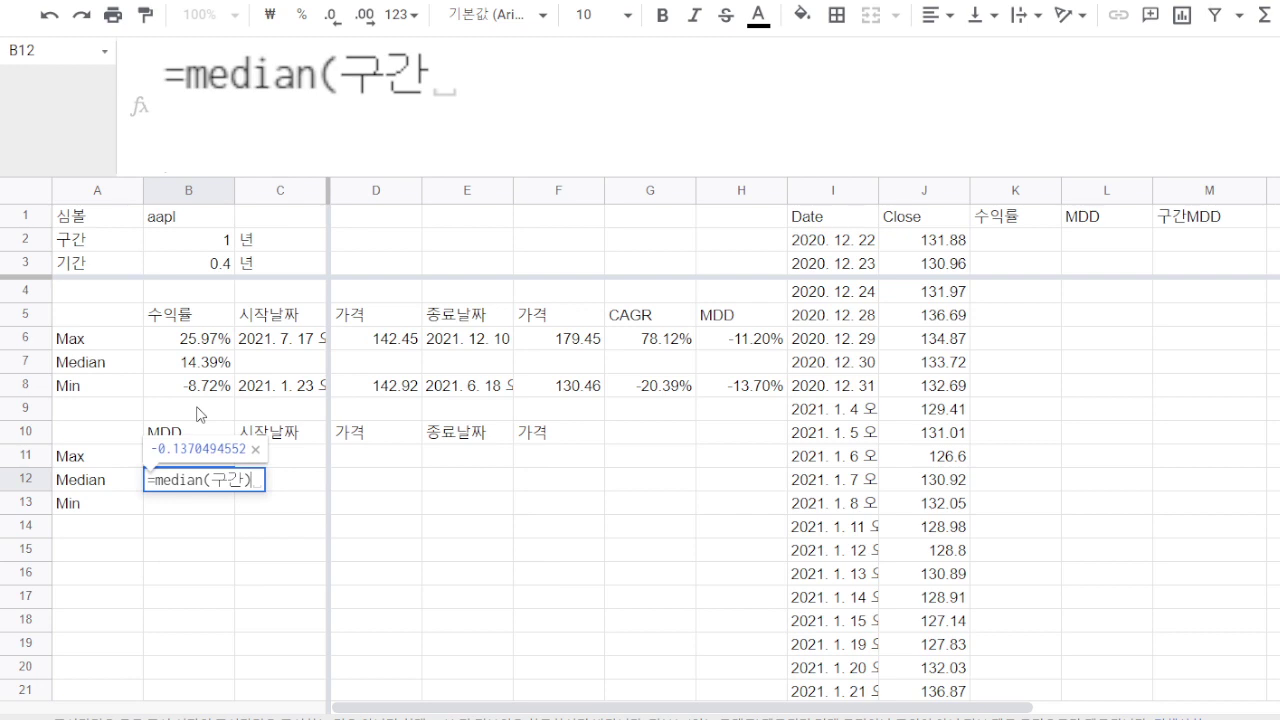
{"action": "key", "text": "Return"}
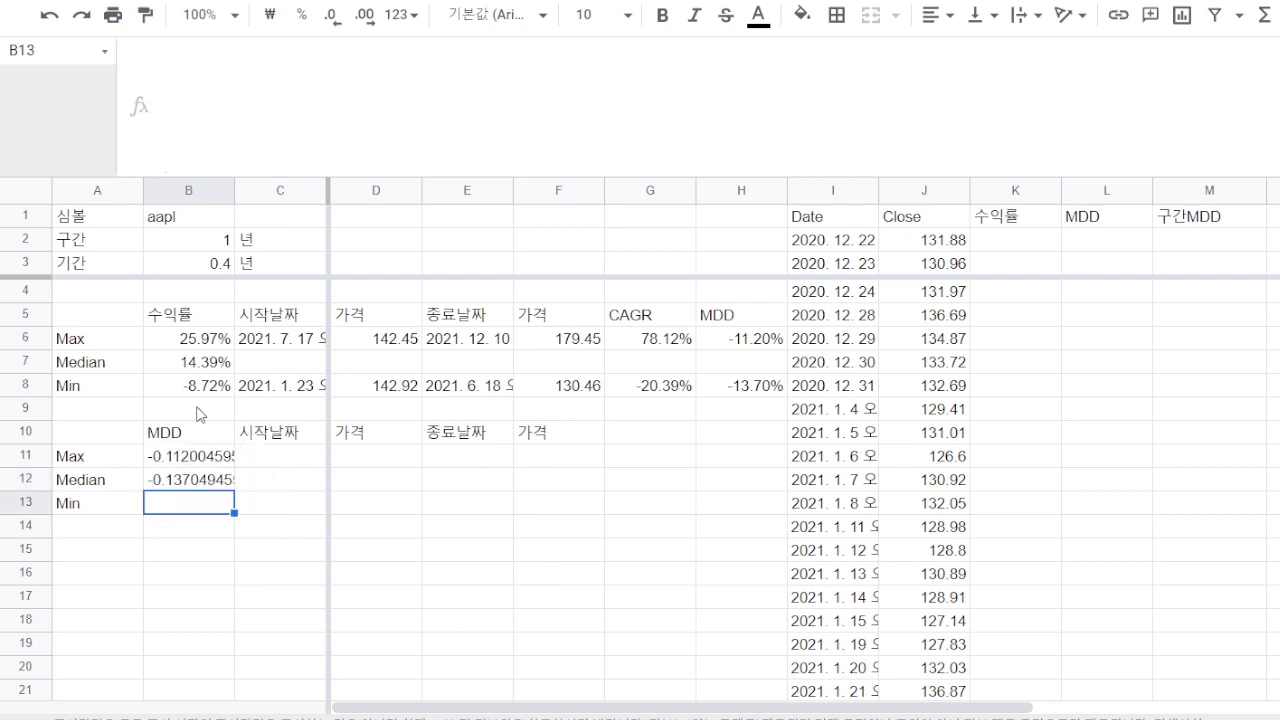
- Enter =min(구간) in B13 for the Min row and format B11:B13 as percentages
{"action": "type", "text": "="}
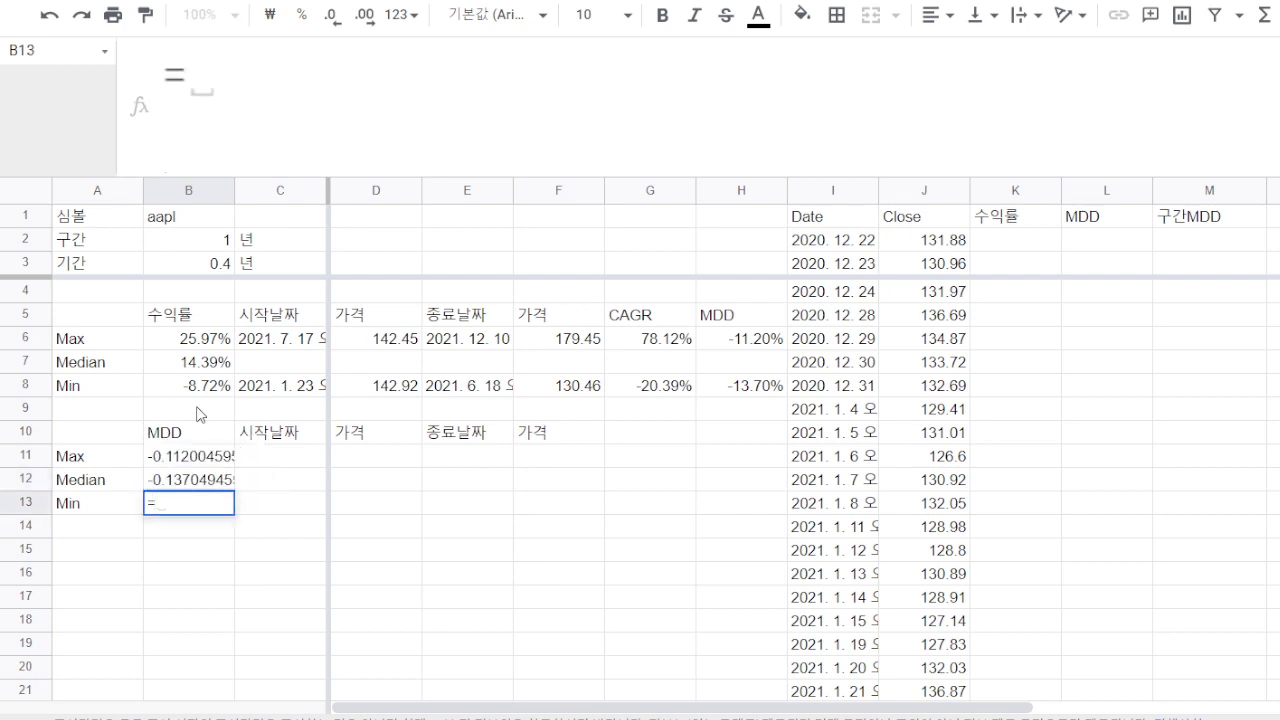
{"action": "type", "text": "min"}
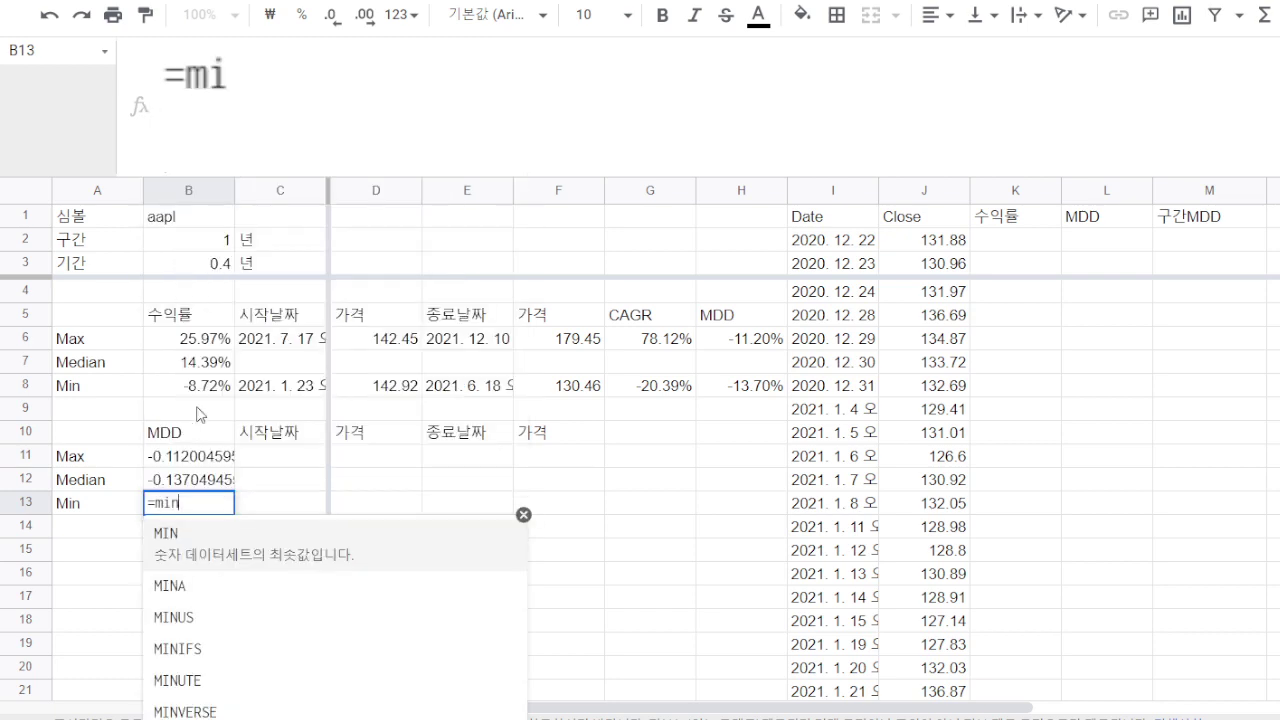
{"action": "type", "text": "(구간"}
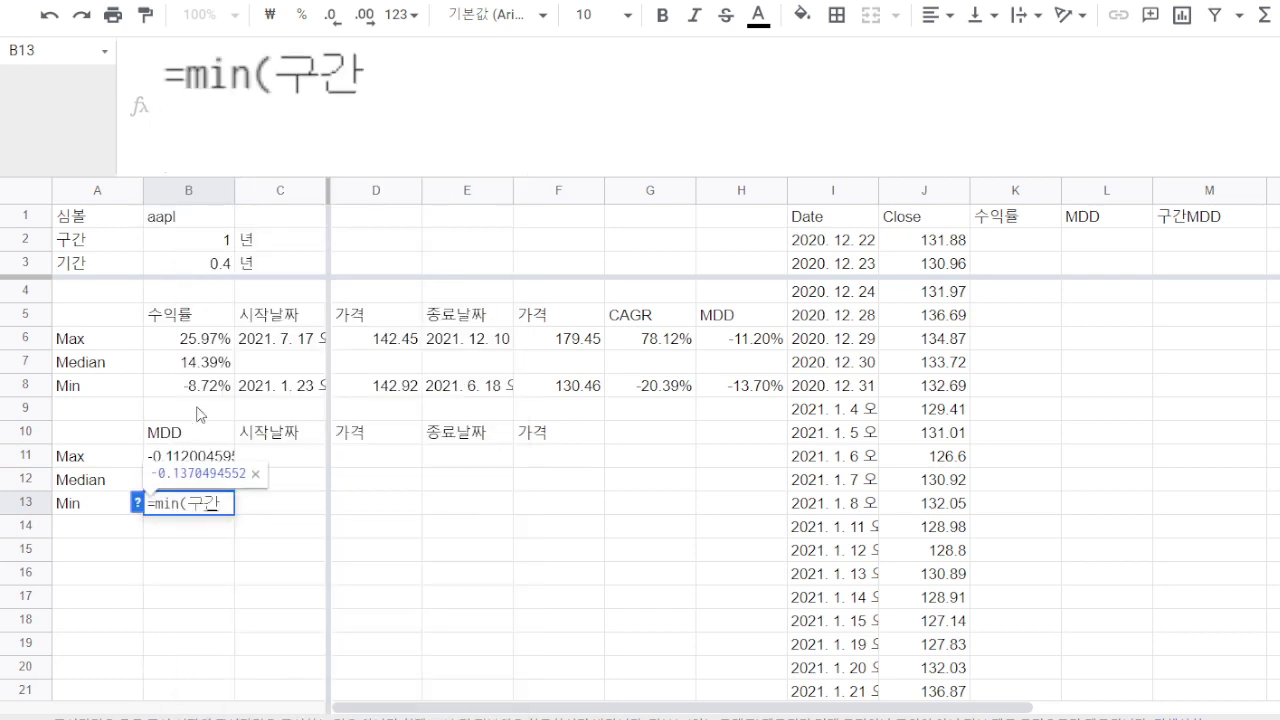
{"action": "key", "text": "Return"}
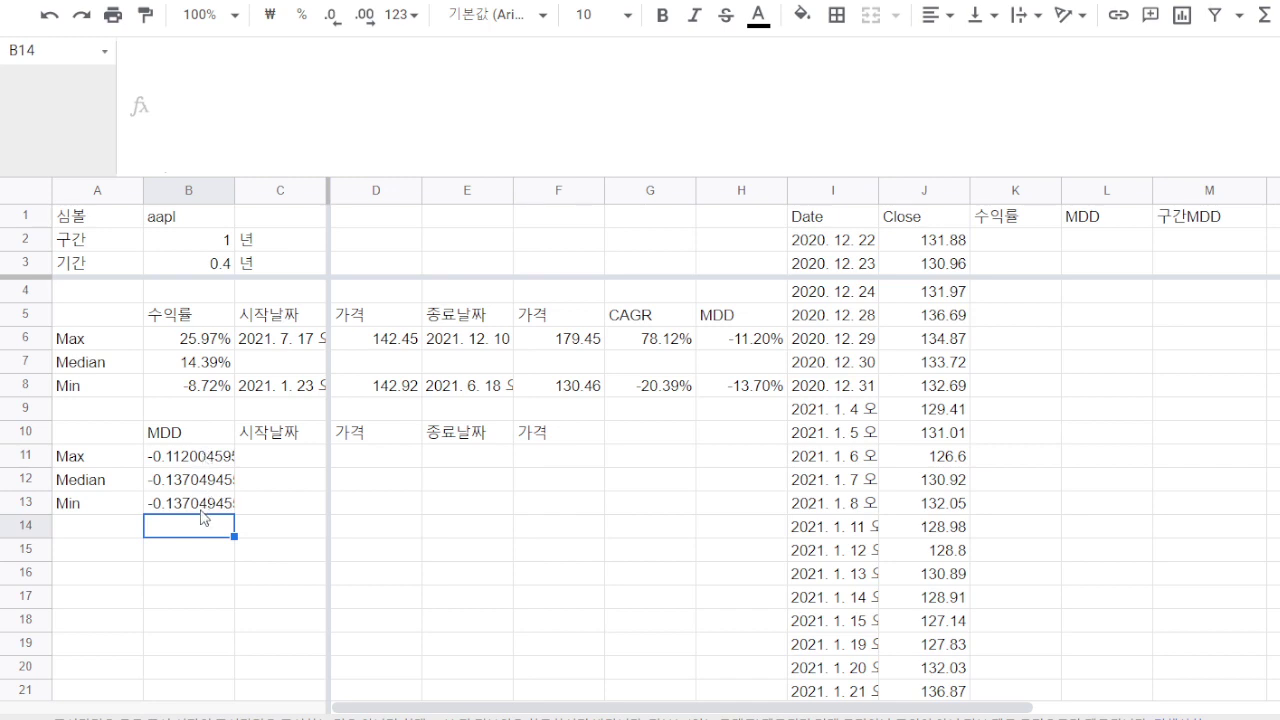
{"action": "left_click_drag", "start_coordinate": [188, 456], "coordinate": [188, 508]}
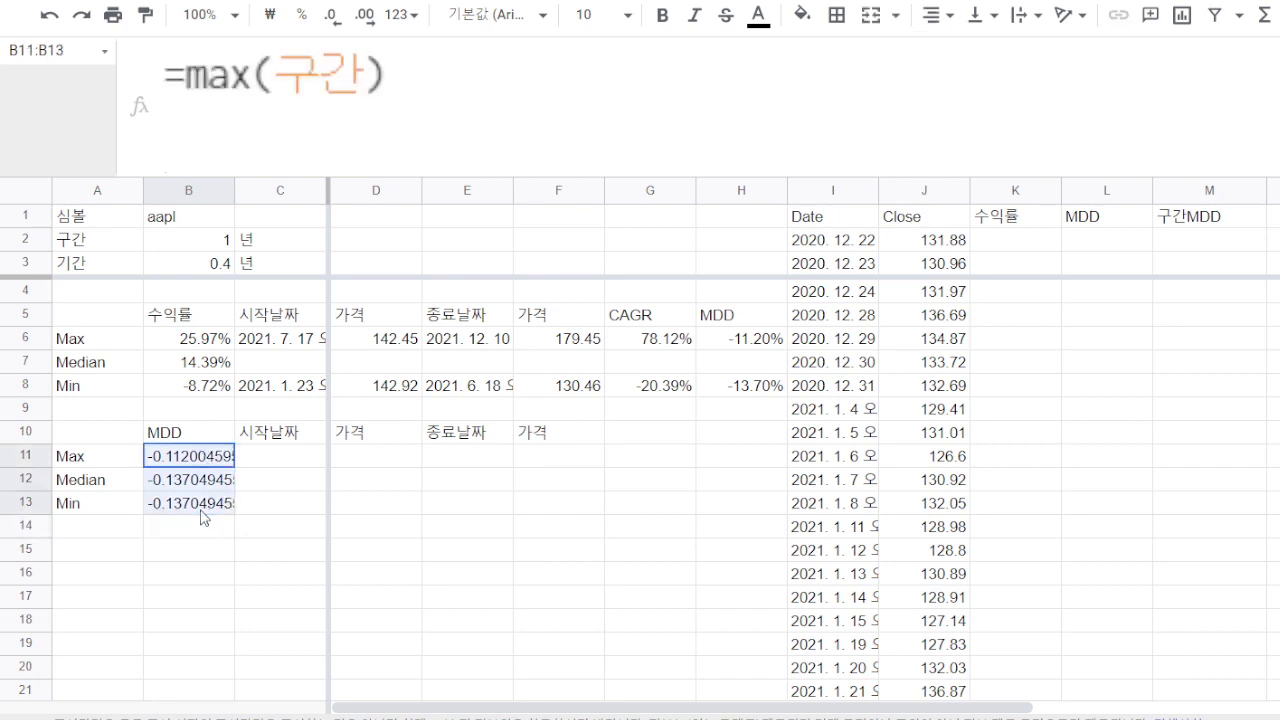
{"action": "left_click", "coordinate": [301, 25]}
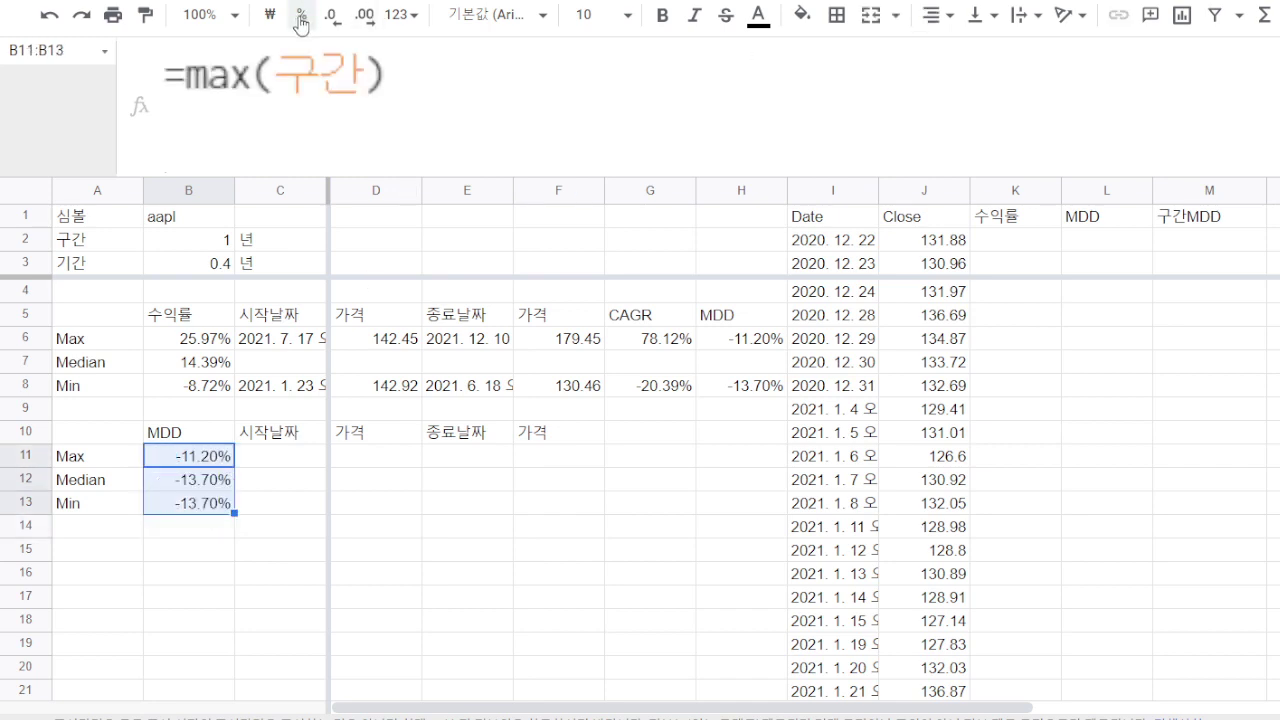
- Enter =filter(I:I,B11=L:L) in E11 to look up the end date matching the Max row's MDD
{"action": "left_click", "coordinate": [463, 460]}
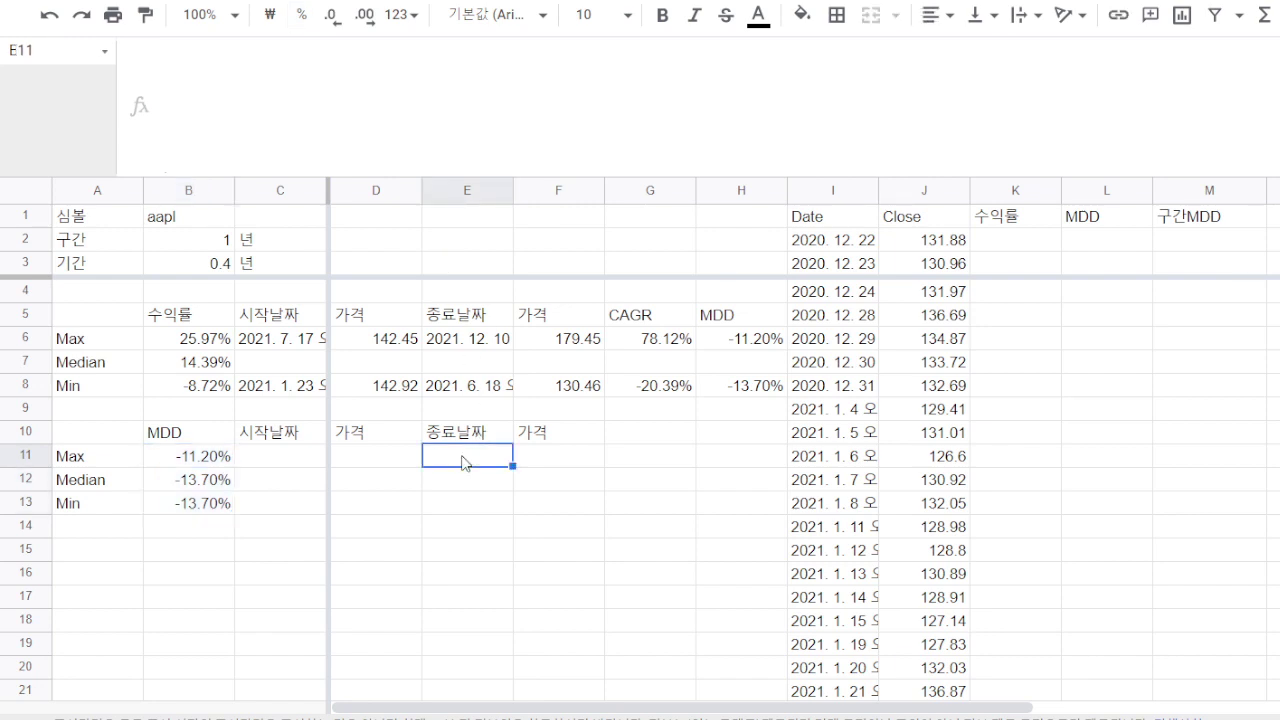
{"action": "type", "text": "="}
{"action": "type", "text": "fil"}
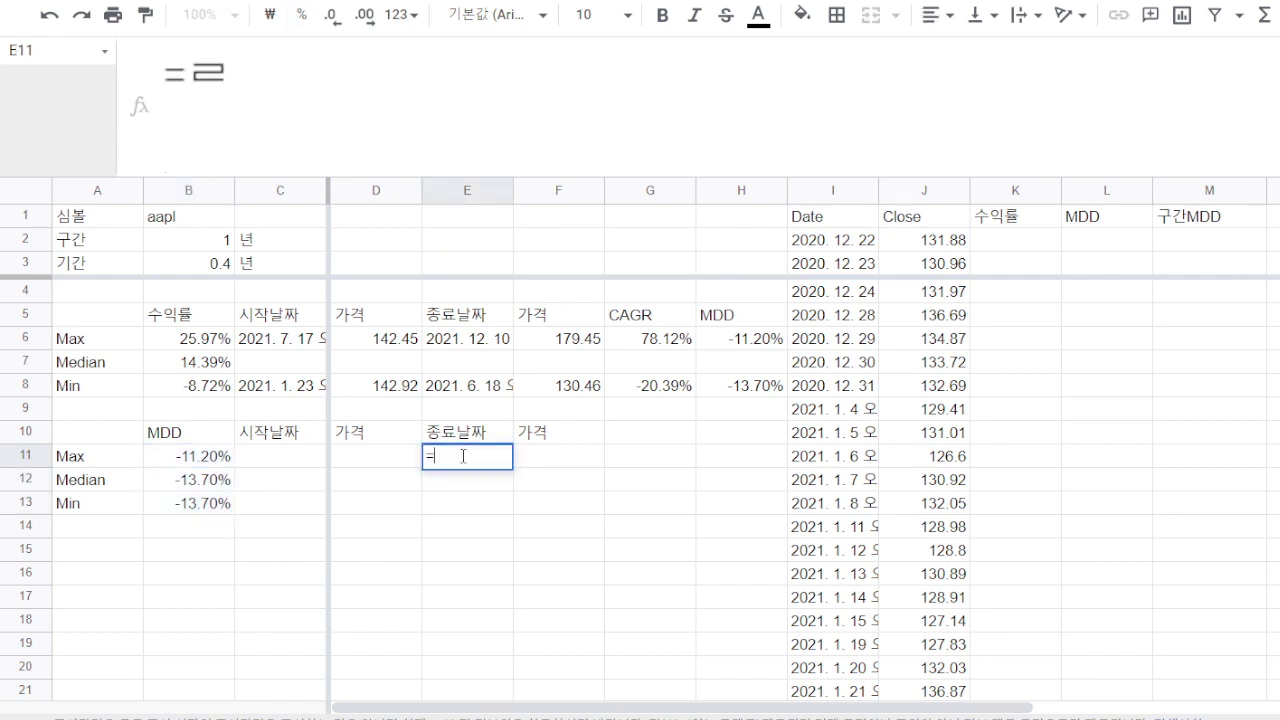
{"action": "type", "text": "ter("}
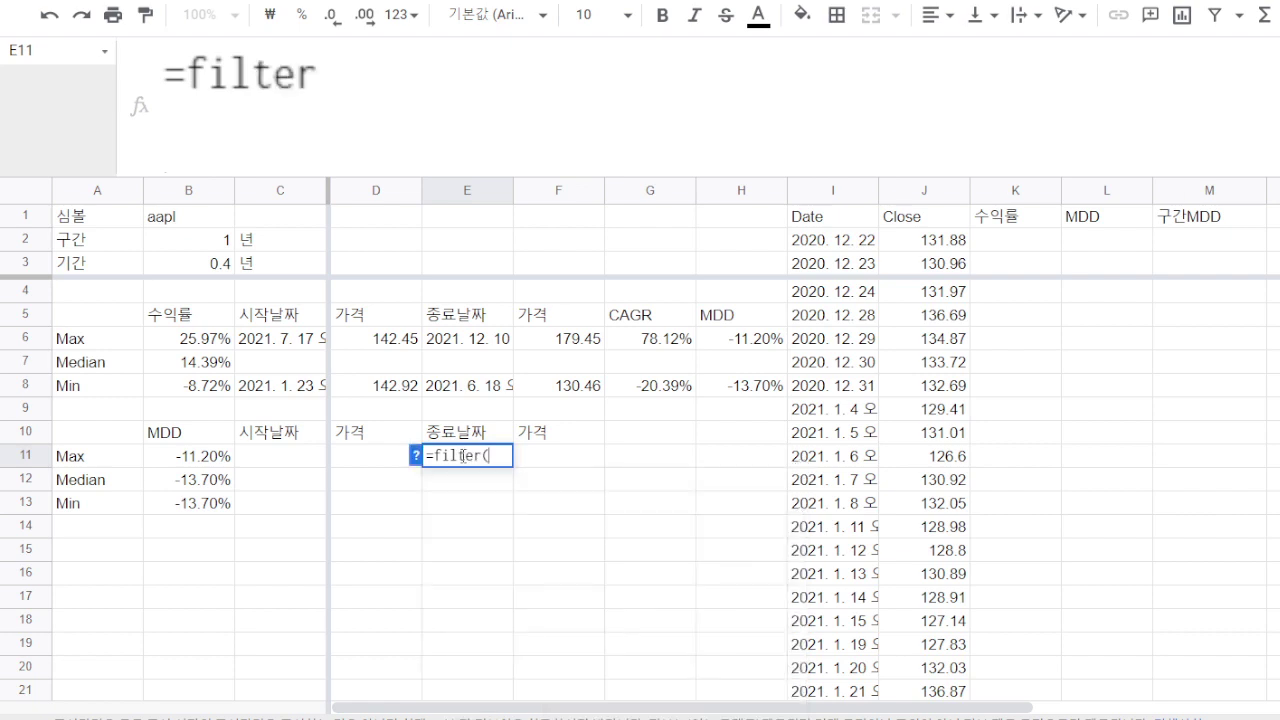
{"action": "left_click", "coordinate": [818, 190]}
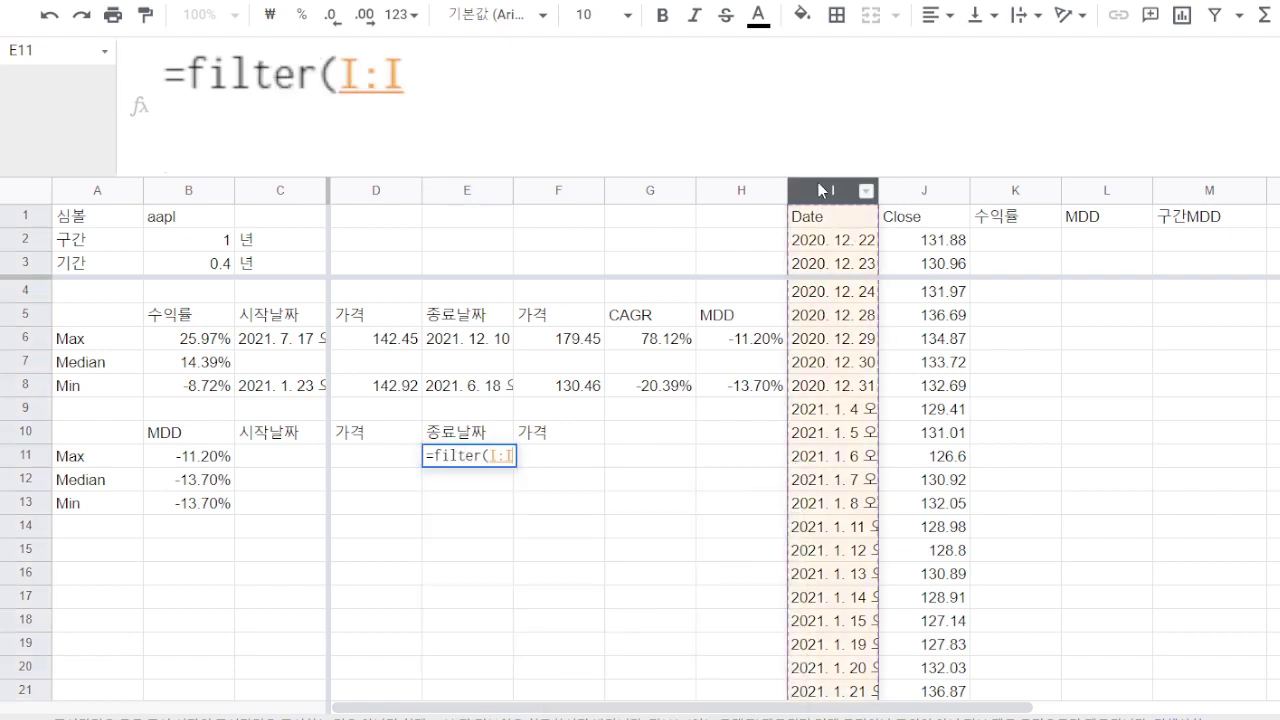
{"action": "type", "text": ","}
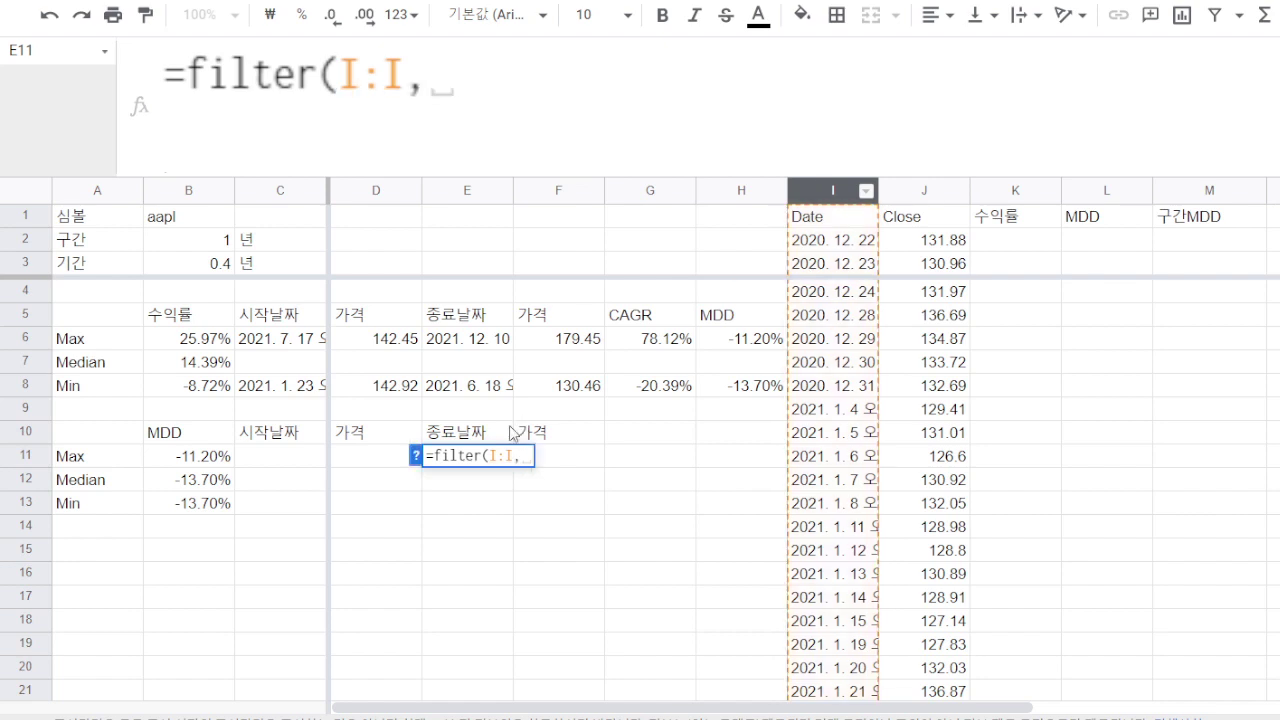
{"action": "left_click", "coordinate": [210, 462]}
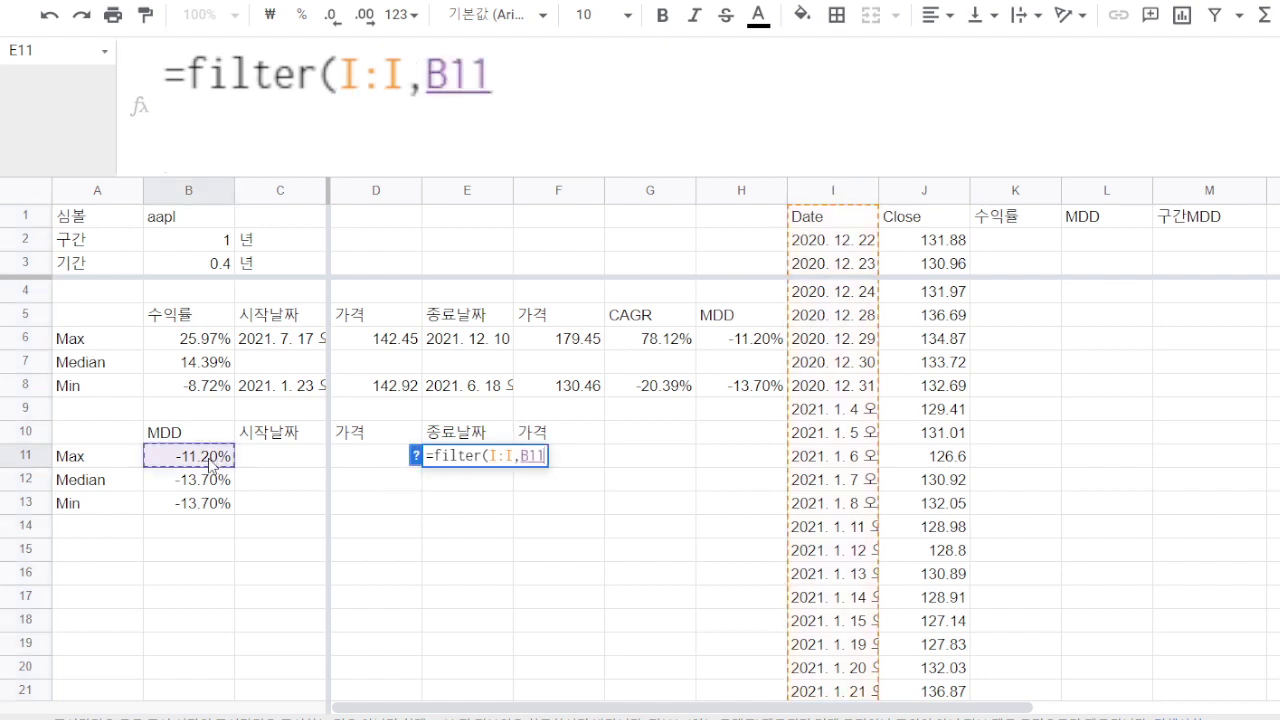
{"action": "type", "text": "="}
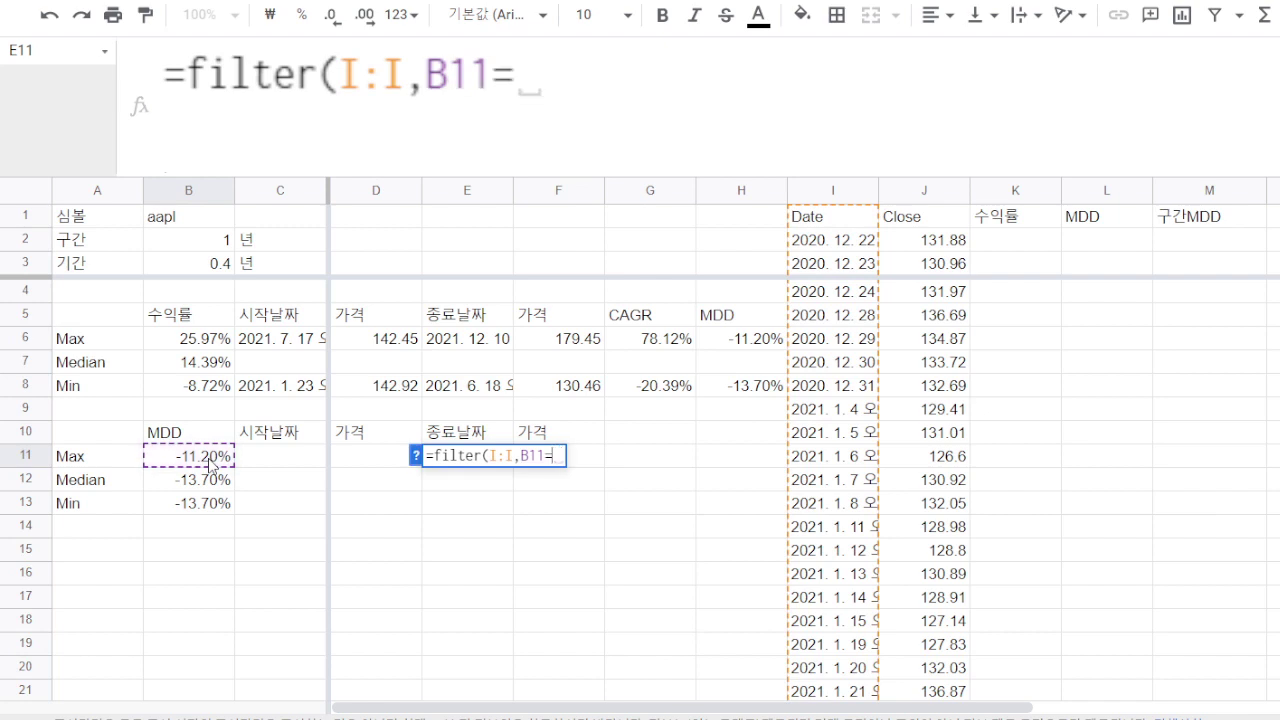
{"action": "left_click", "coordinate": [1094, 192]}
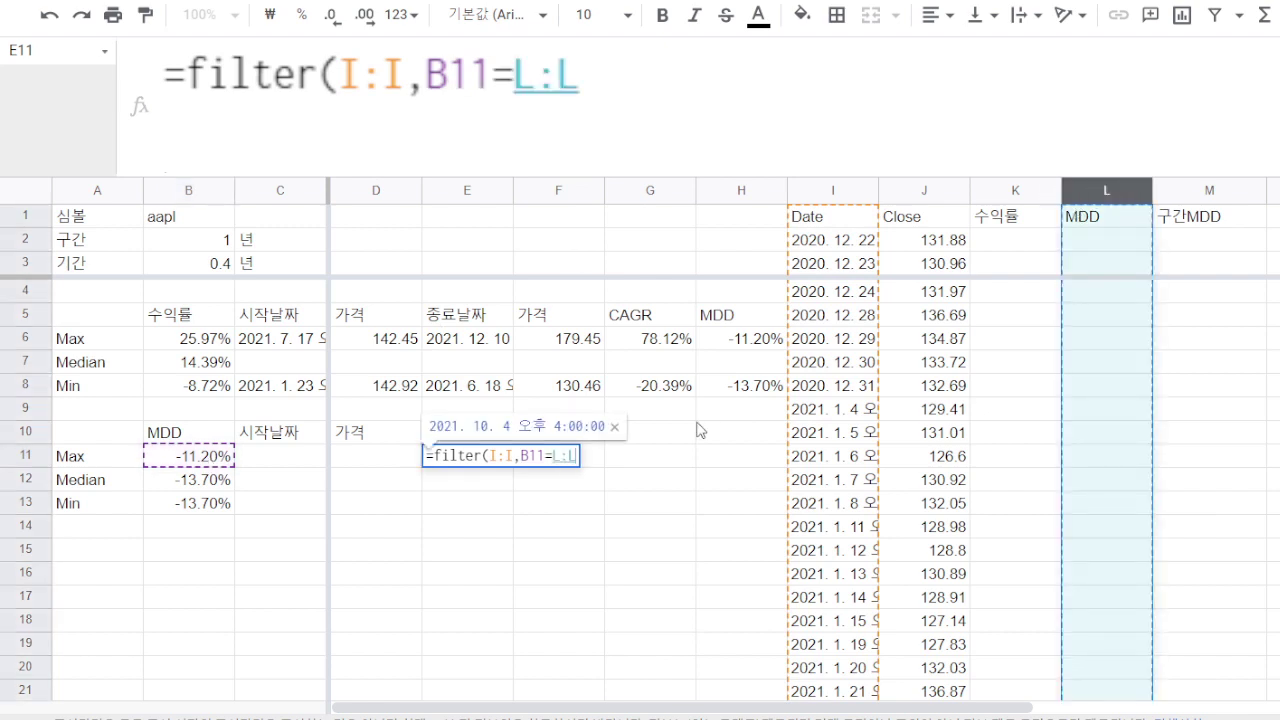
{"action": "key", "text": "Return"}
- Wrap E11's filter formula in max() so it reads =max(filter(I:I,B11=L:L))
{"action": "left_click", "coordinate": [468, 456]}
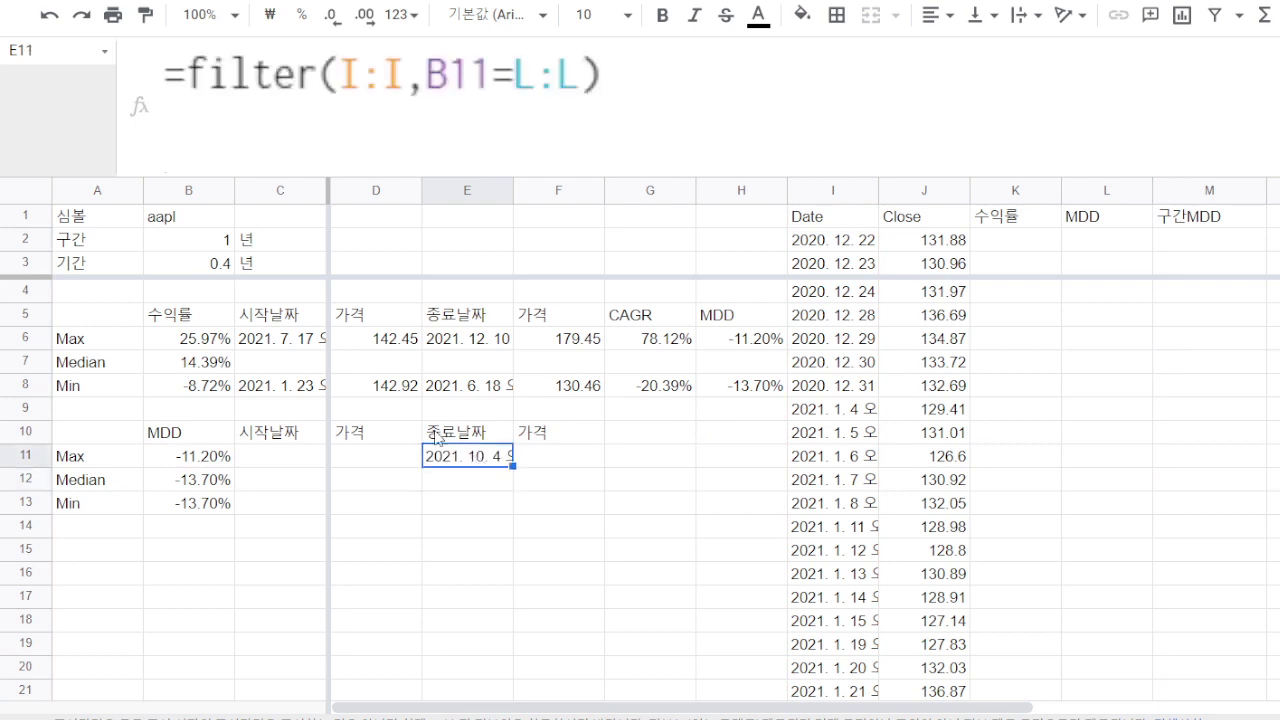
{"action": "left_click", "coordinate": [184, 60]}
{"action": "type", "text": "ma"}
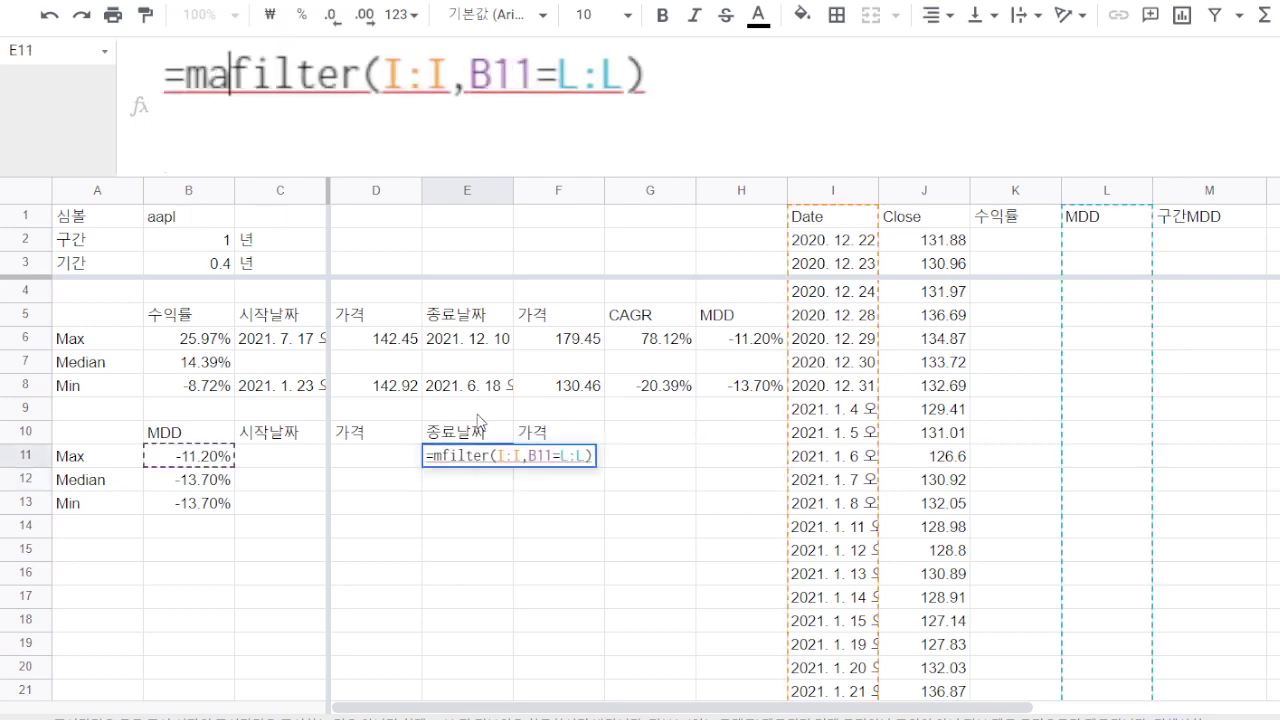
{"action": "type", "text": "x("}
{"action": "key", "text": "BackSpace"}
{"action": "type", "text": "("}
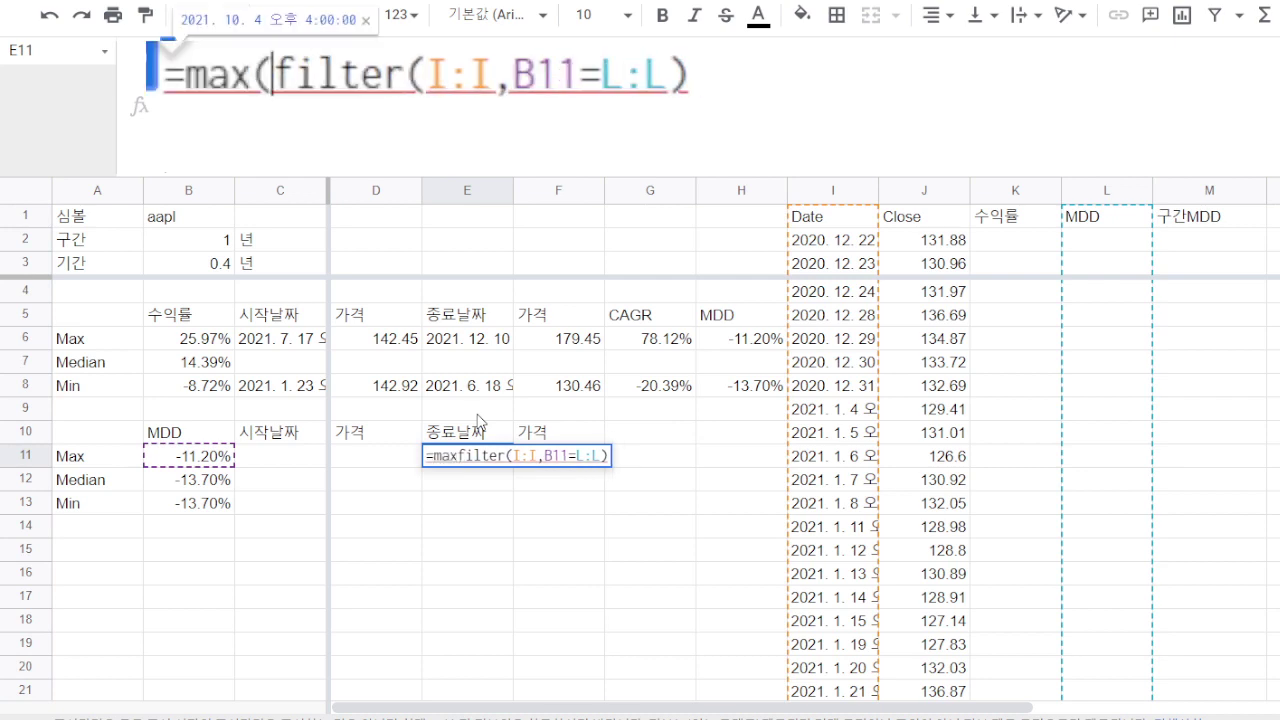
{"action": "left_click", "coordinate": [912, 62]}
{"action": "type", "text": ")"}
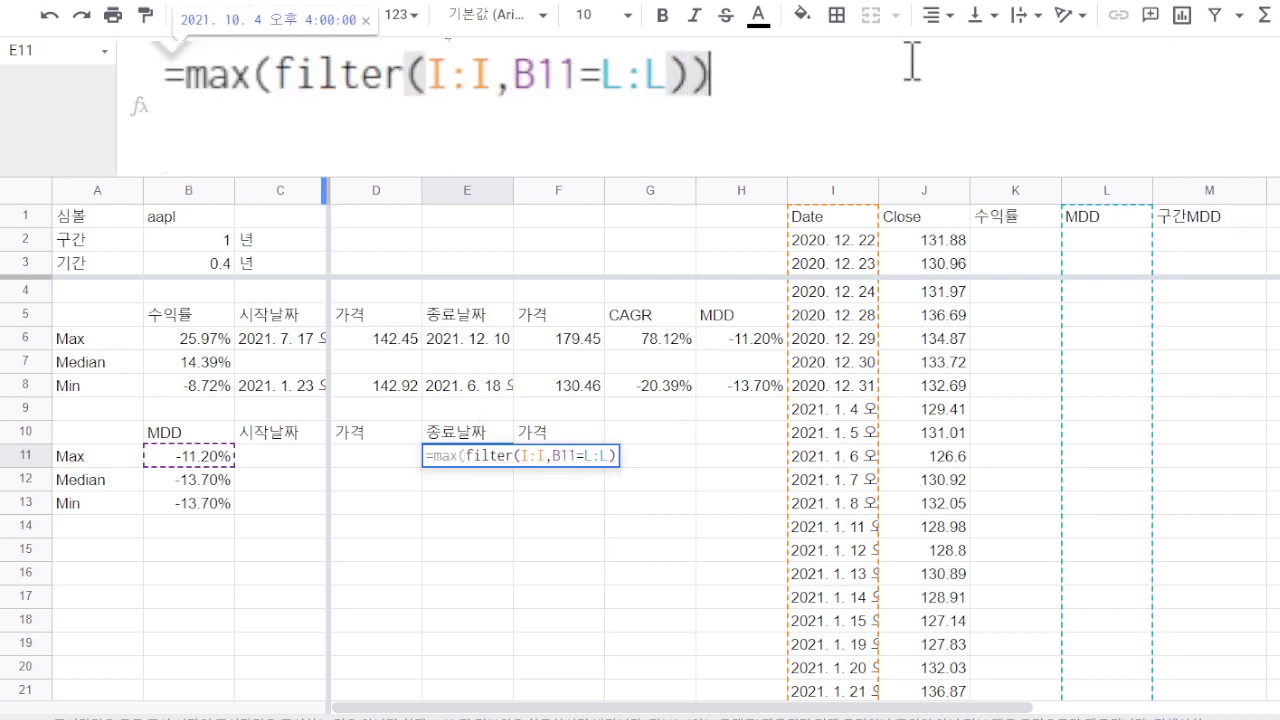
- Copy the end-date formula from E11 to E13 in the Min row
{"action": "left_click", "coordinate": [470, 467]}
{"action": "key", "text": "ctrl+c"}
{"action": "left_click", "coordinate": [457, 514]}
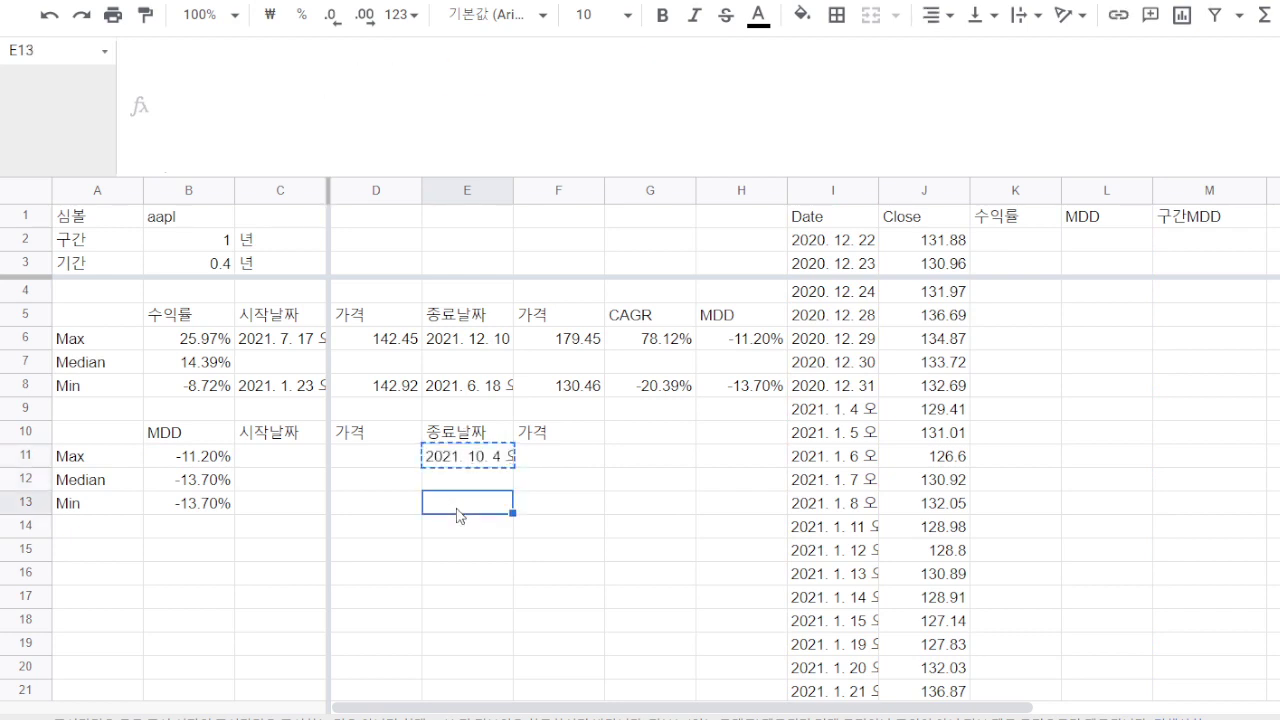
{"action": "key", "text": "ctrl+v"}
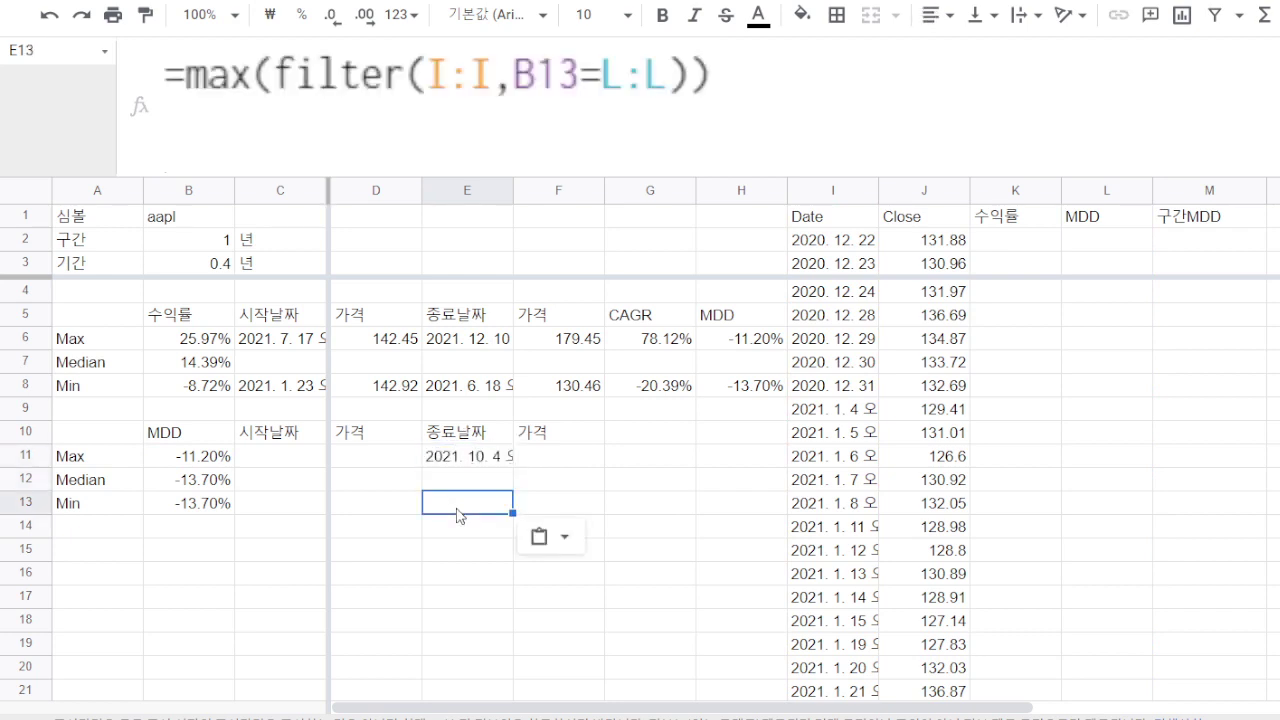
- Copy the sumif end-price formula from F8 to F11 and F13 in the lower MDD table
{"action": "left_click", "coordinate": [578, 393]}
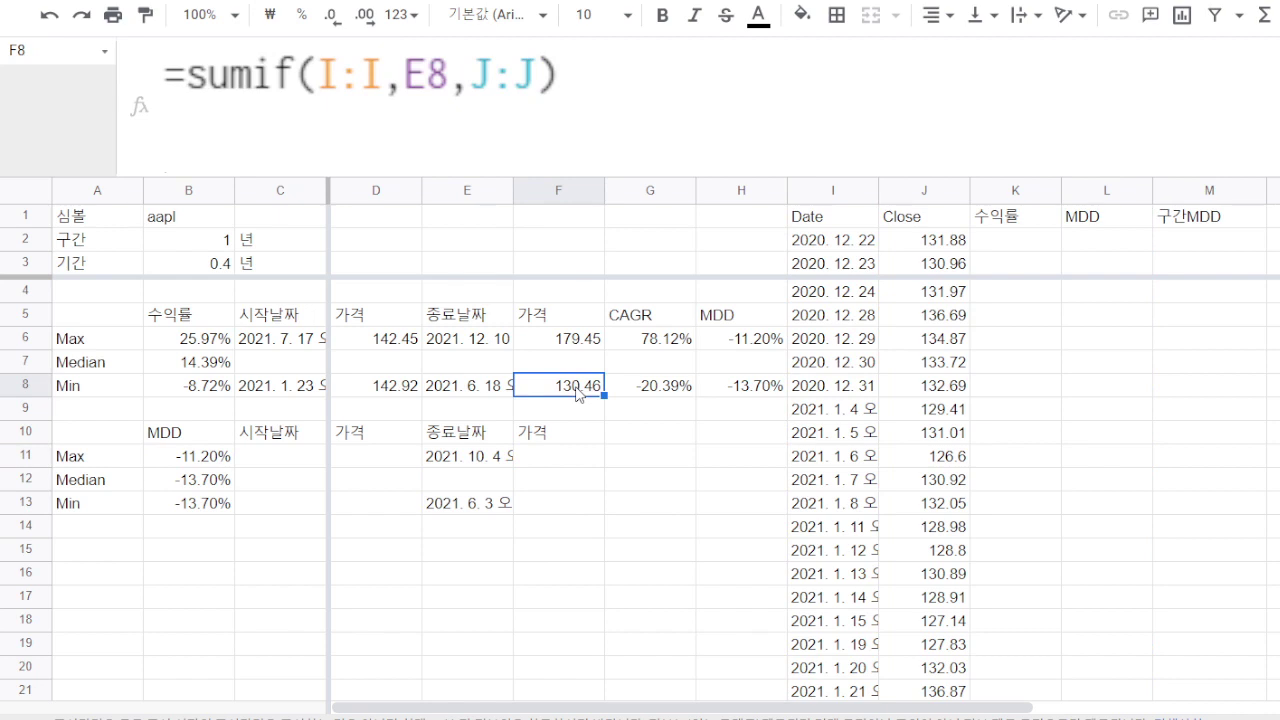
{"action": "key", "text": "ctrl+c"}
{"action": "left_click", "coordinate": [551, 464]}
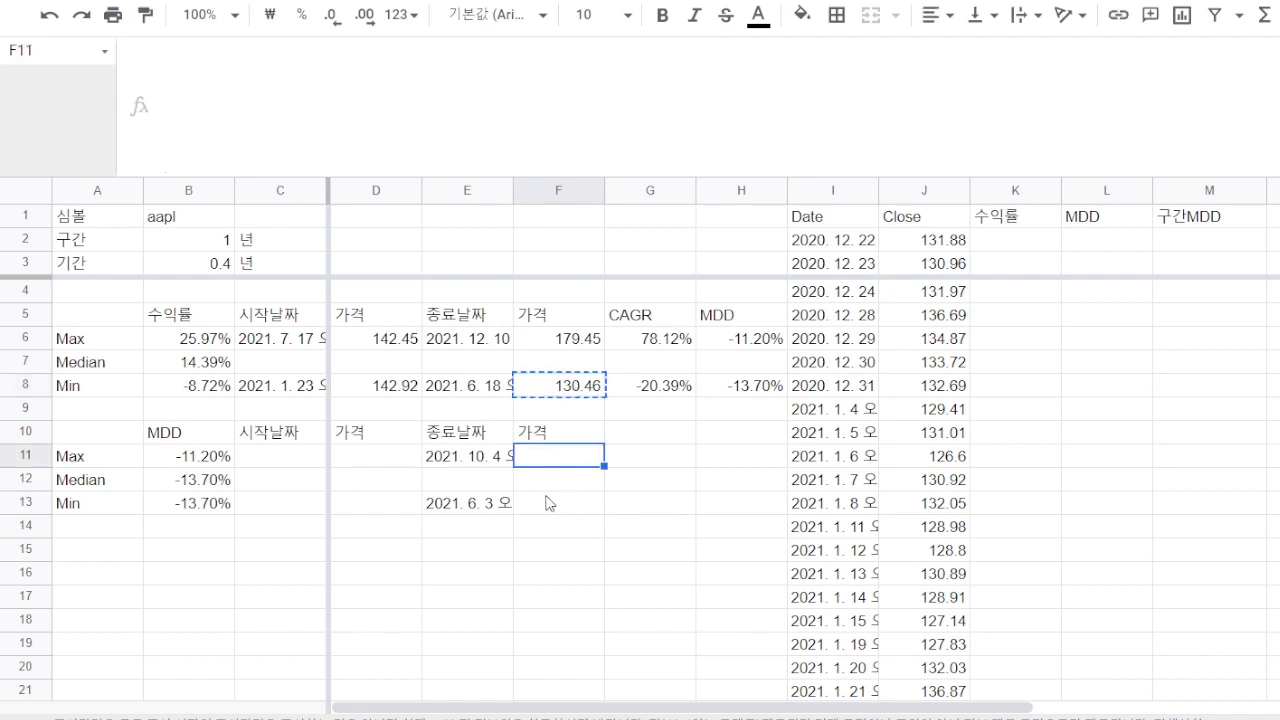
{"action": "key", "text": "ctrl+v"}
{"action": "left_click", "coordinate": [549, 505]}
{"action": "key", "text": "ctrl+v"}
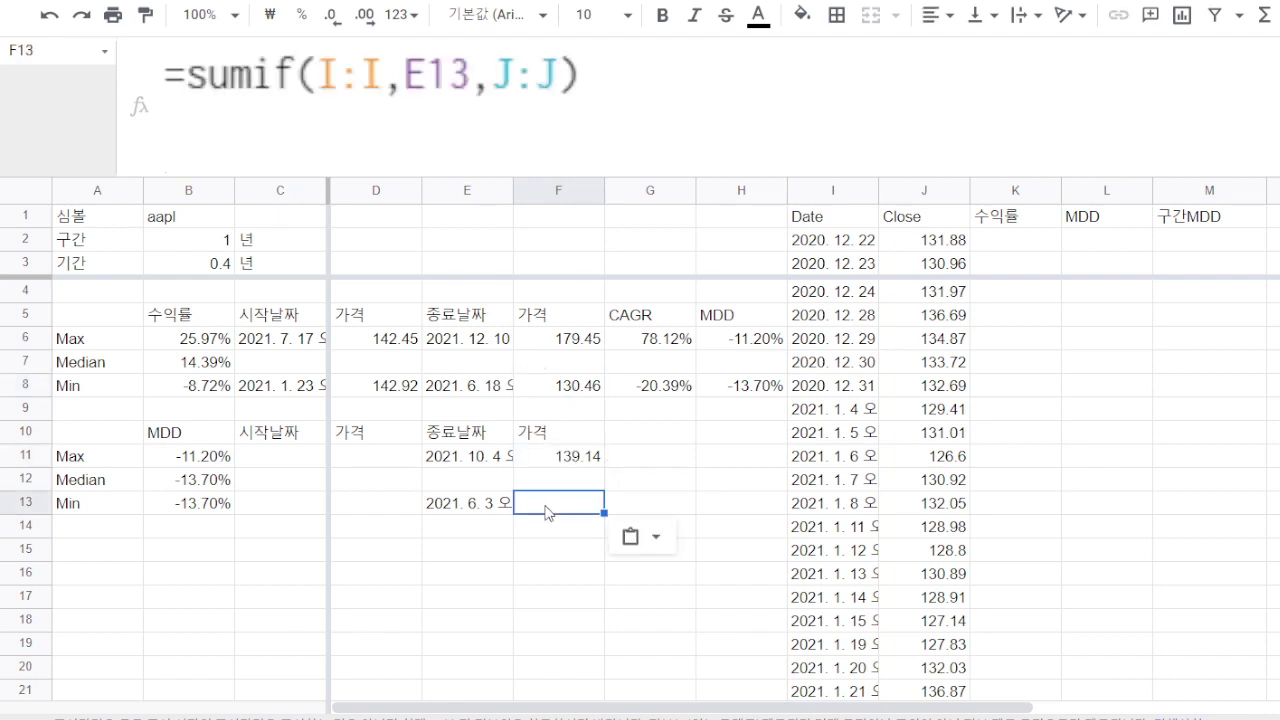
- Copy the start-date and start-price formulas from C8:D8 to C11:D11 in the lower table's Max row
{"action": "left_click", "coordinate": [257, 390]}
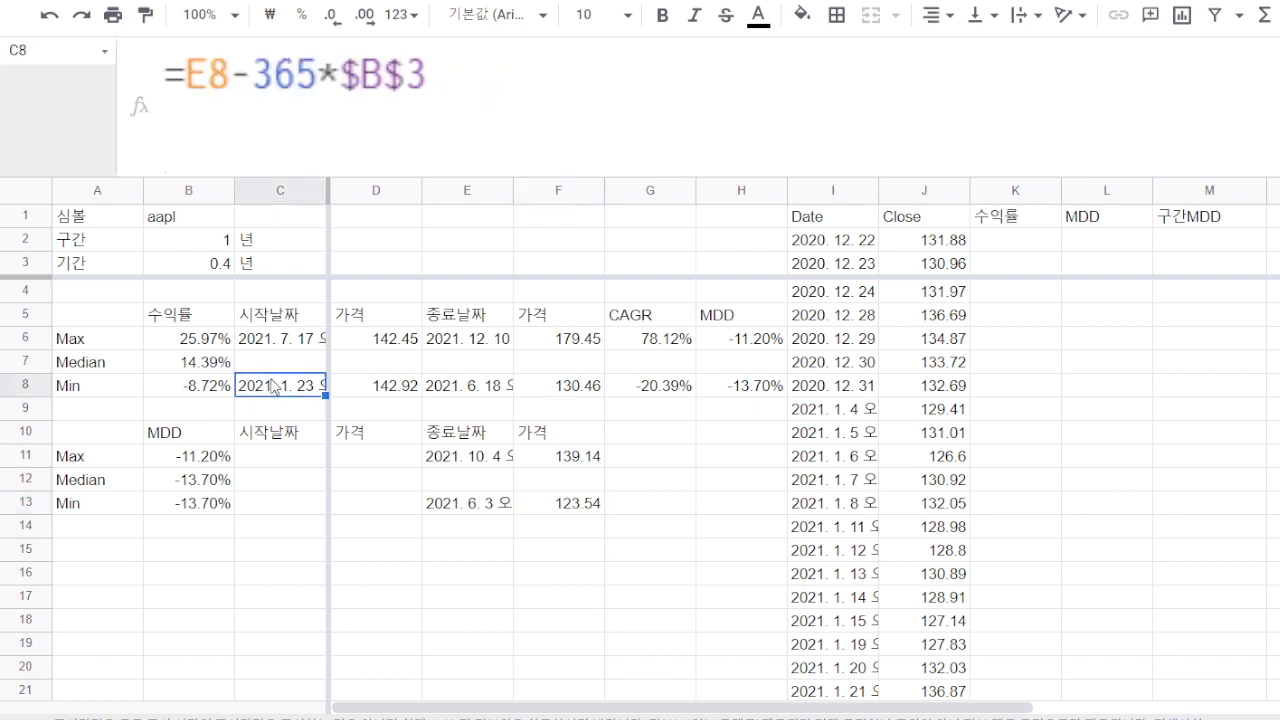
{"action": "left_click", "coordinate": [375, 388]}
{"action": "left_click_drag", "start_coordinate": [285, 388], "coordinate": [386, 398]}
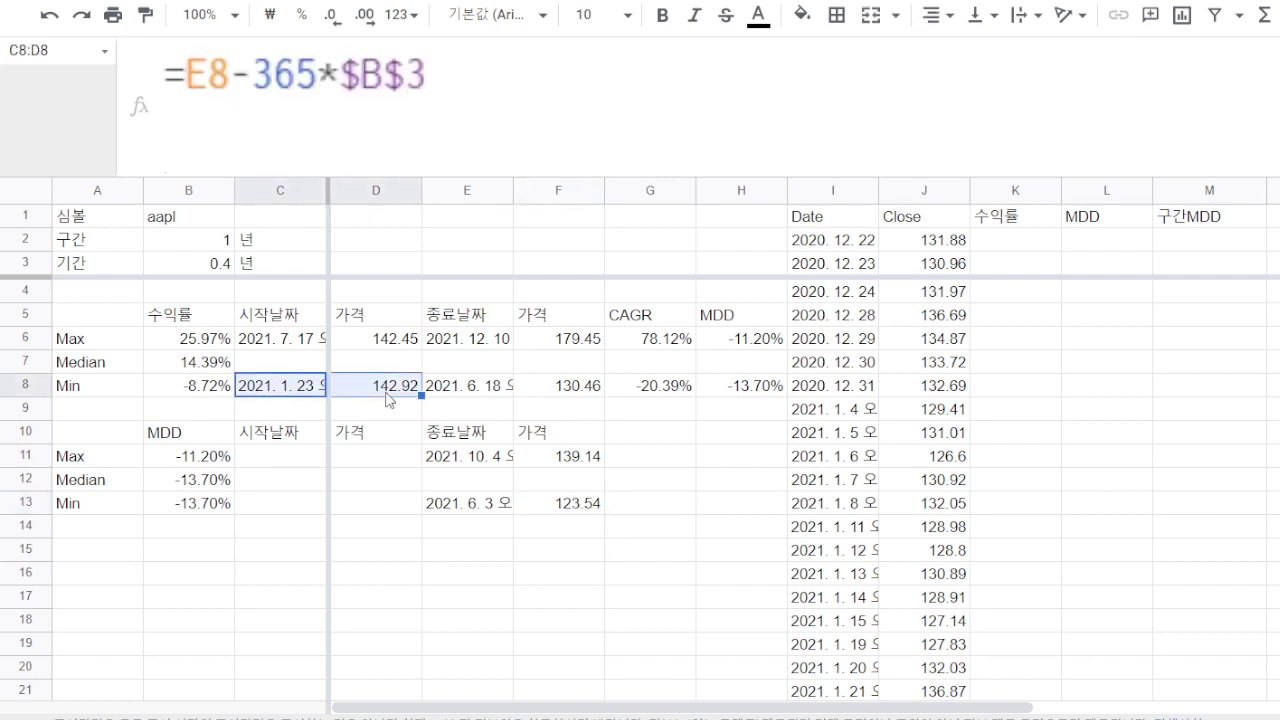
{"action": "key", "text": "ctrl+c"}
{"action": "left_click", "coordinate": [266, 466]}
{"action": "key", "text": "ctrl+v"}
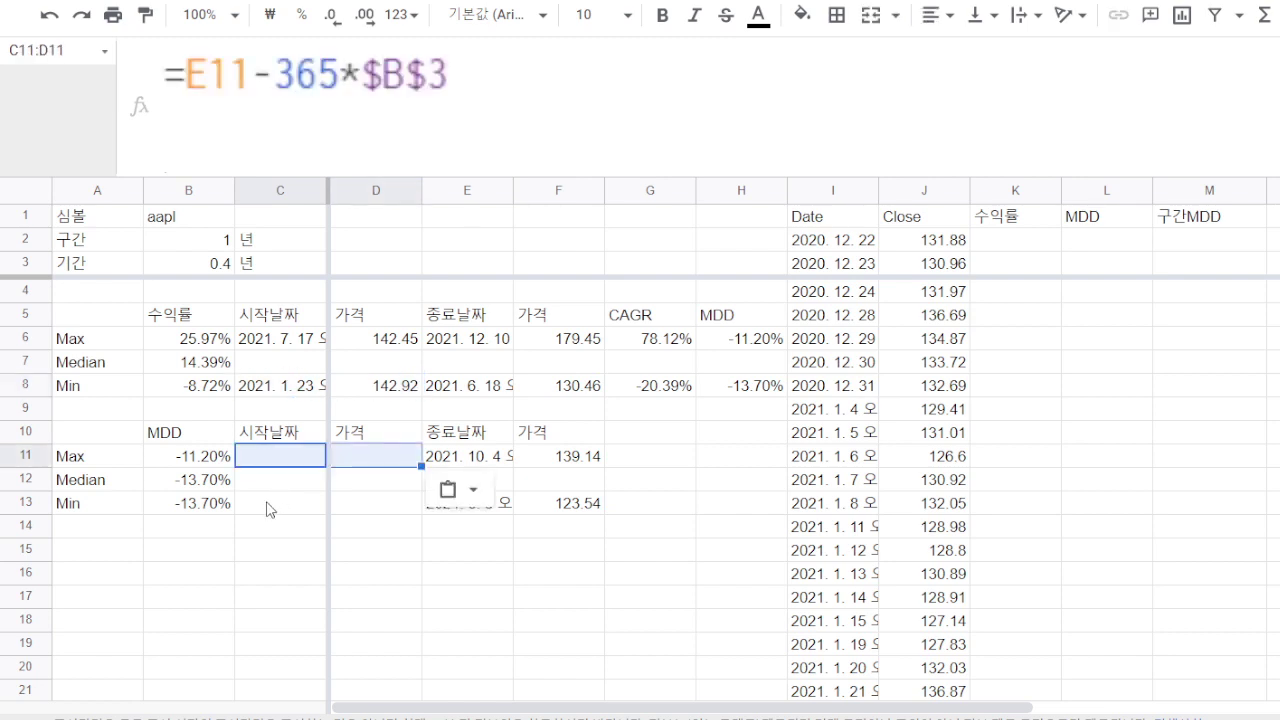
- Copy the start-date and start-price formulas to C13:D13 in the lower MDD table's Min row
{"action": "left_click", "coordinate": [268, 508]}
{"action": "key", "text": "ctrl+v"}
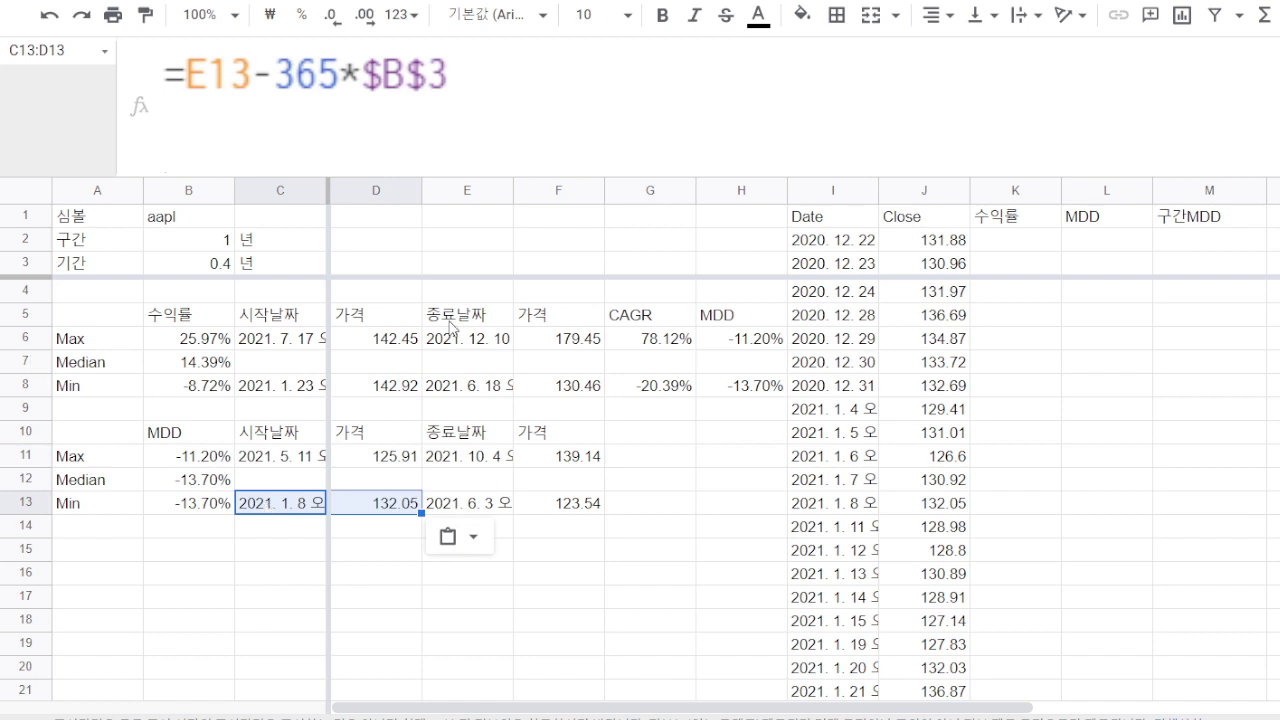
- Set the 구간 (data range) in B2 to 10 years and the 기간 (holding period) in B3 to 3 years
{"action": "left_click", "coordinate": [200, 238]}
{"action": "type", "text": "10"}
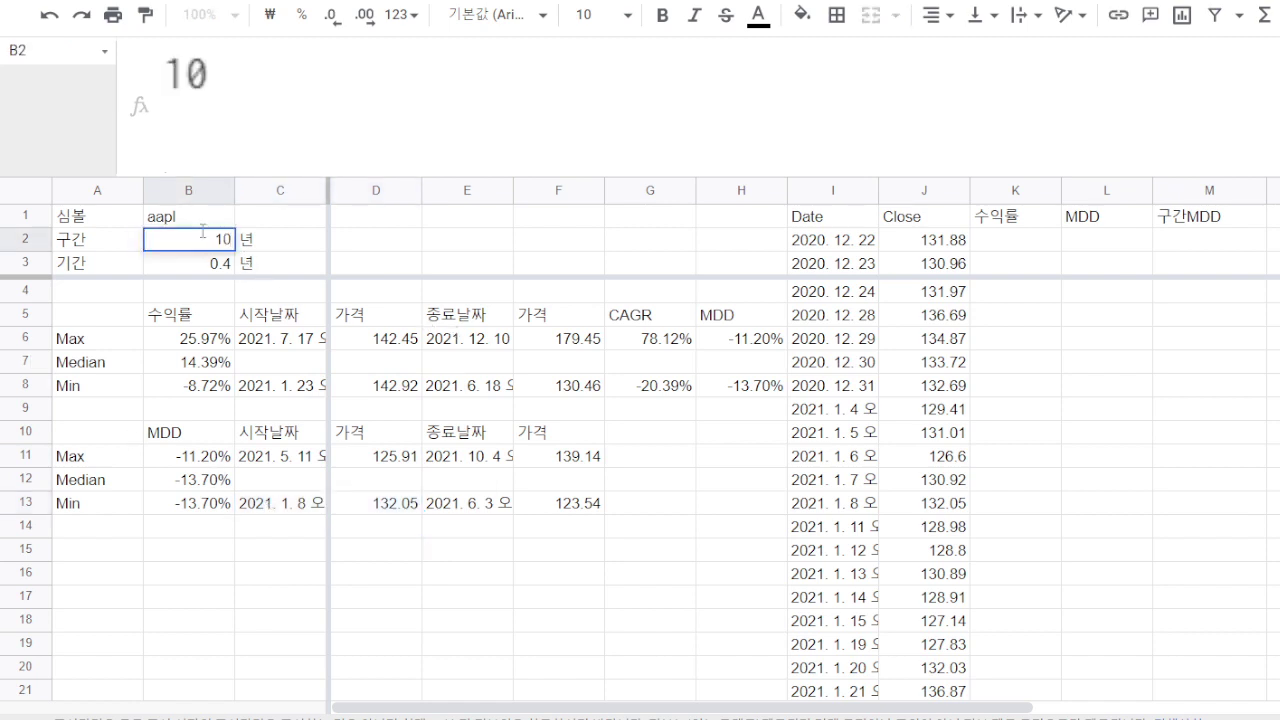
{"action": "key", "text": "Return"}
{"action": "type", "text": "3"}
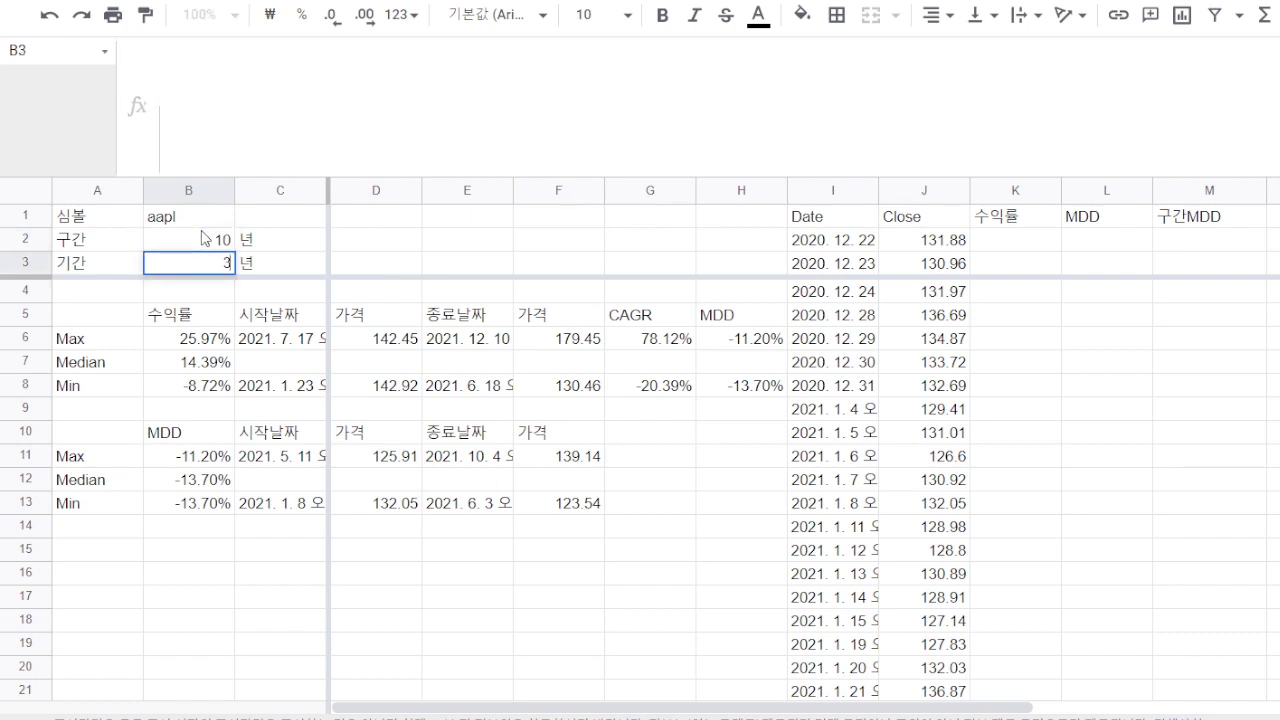
{"action": "key", "text": "Return"}
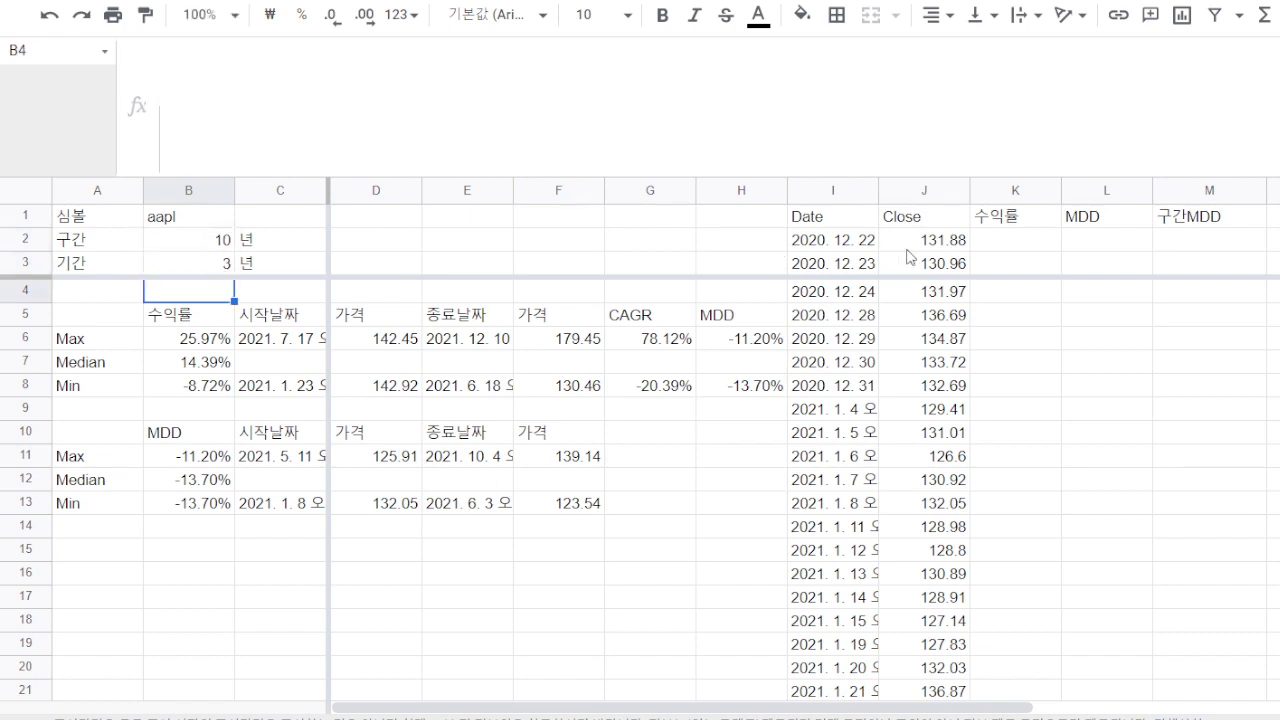
- Extend the 수익률, MDD and 구간MDD formulas in K252:M252 down through the remaining price-history rows
{"action": "left_click", "coordinate": [1199, 300]}
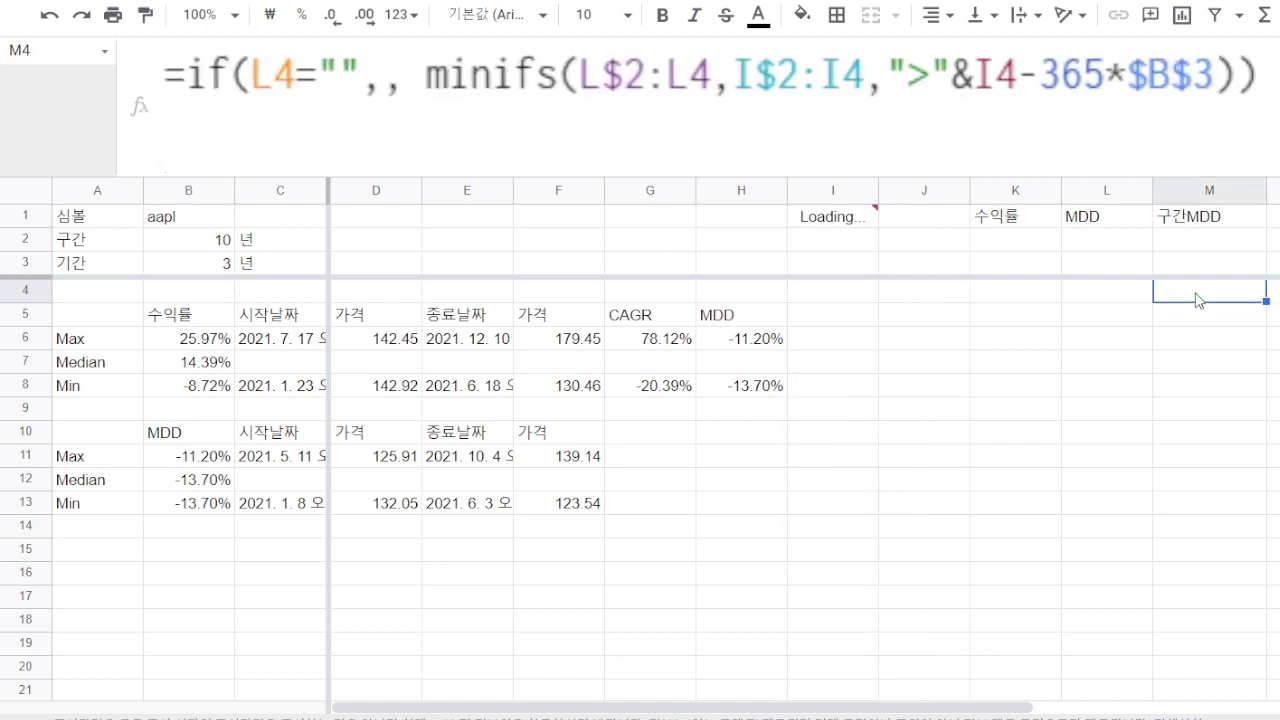
{"action": "key", "text": "ctrl+Down"}
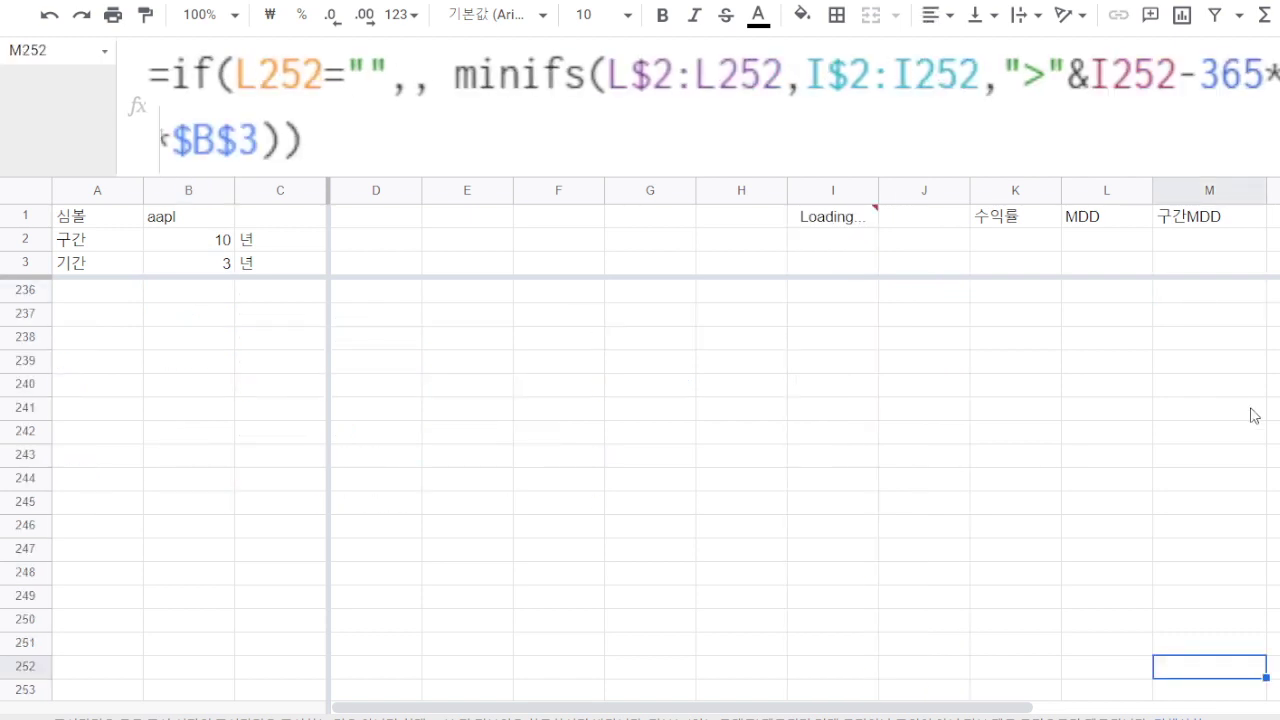
{"action": "left_click_drag", "start_coordinate": [1012, 670], "coordinate": [1260, 297]}
{"action": "left_click", "coordinate": [1249, 318]}
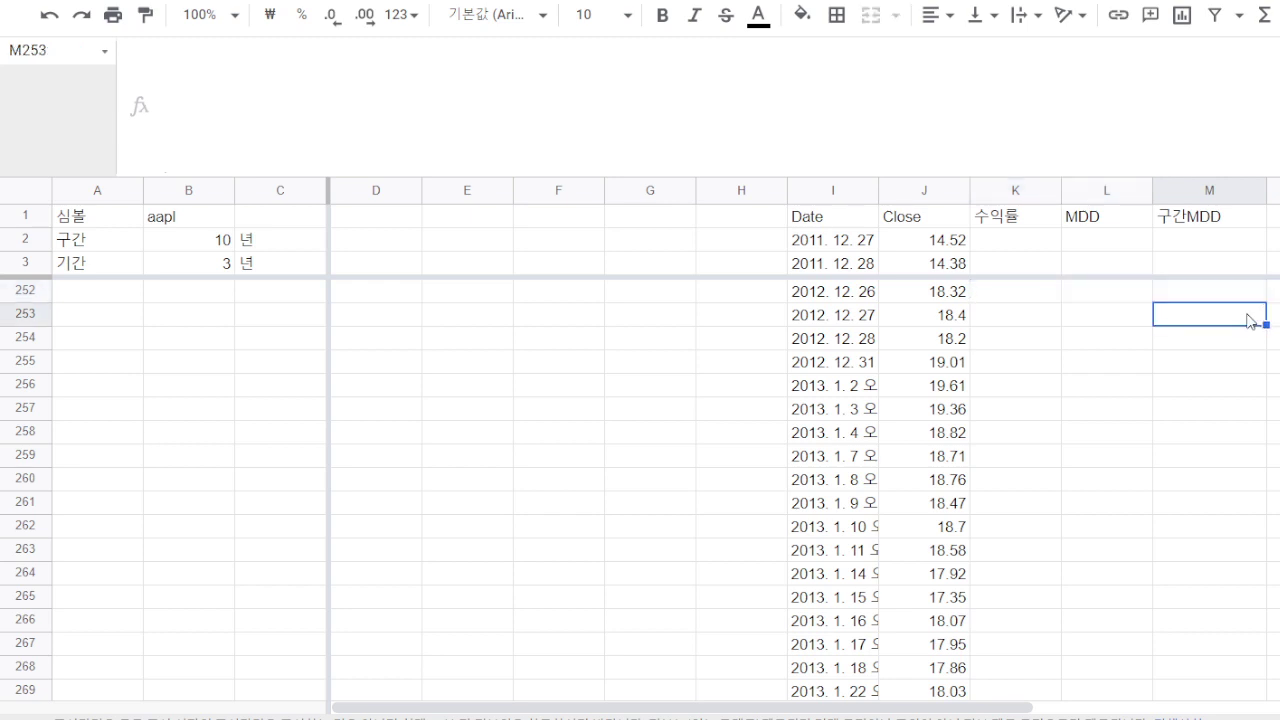
{"action": "left_click", "coordinate": [1235, 290]}
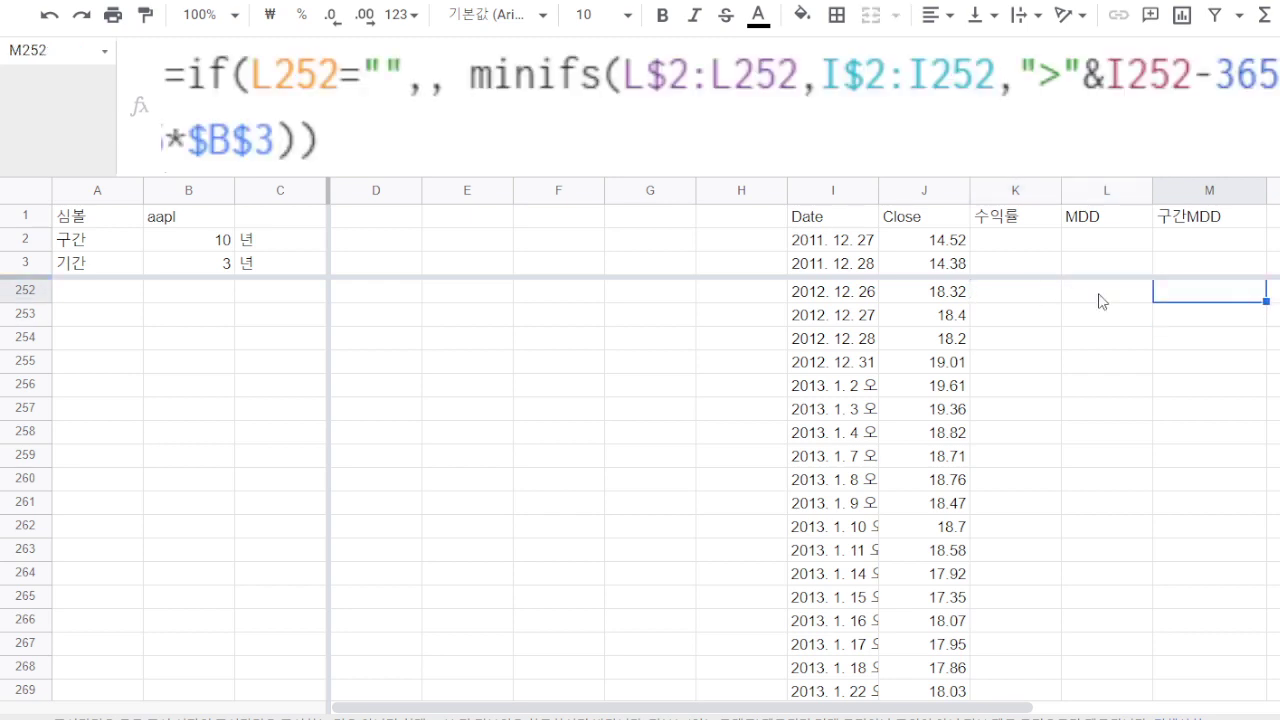
{"action": "left_click_drag", "start_coordinate": [1015, 290], "coordinate": [1206, 297]}
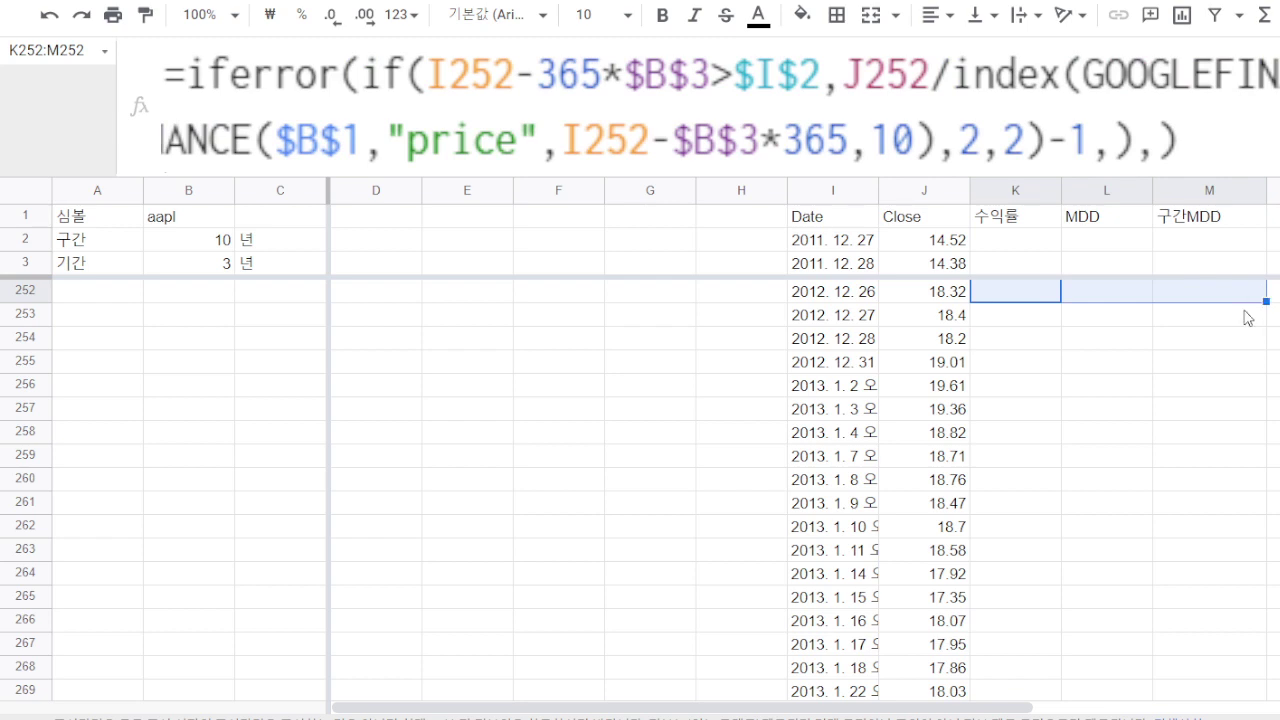
{"action": "left_click", "coordinate": [1247, 318]}
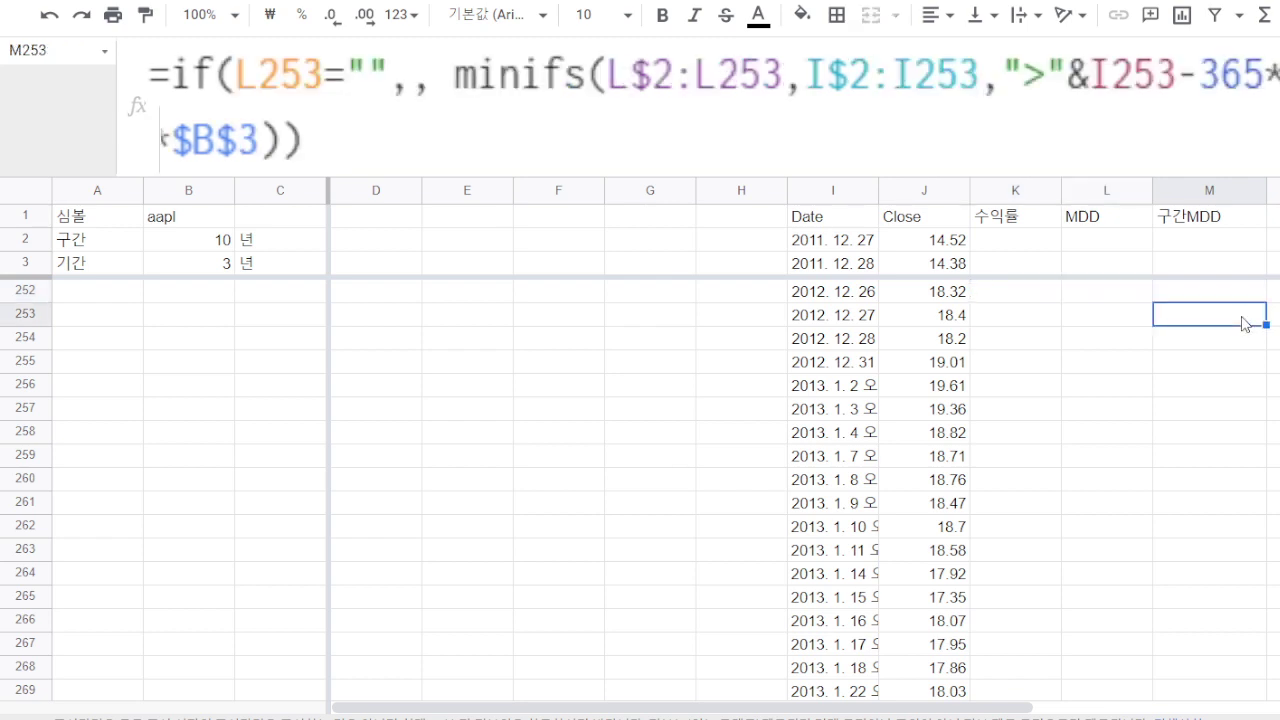
{"action": "left_click", "coordinate": [276, 266]}
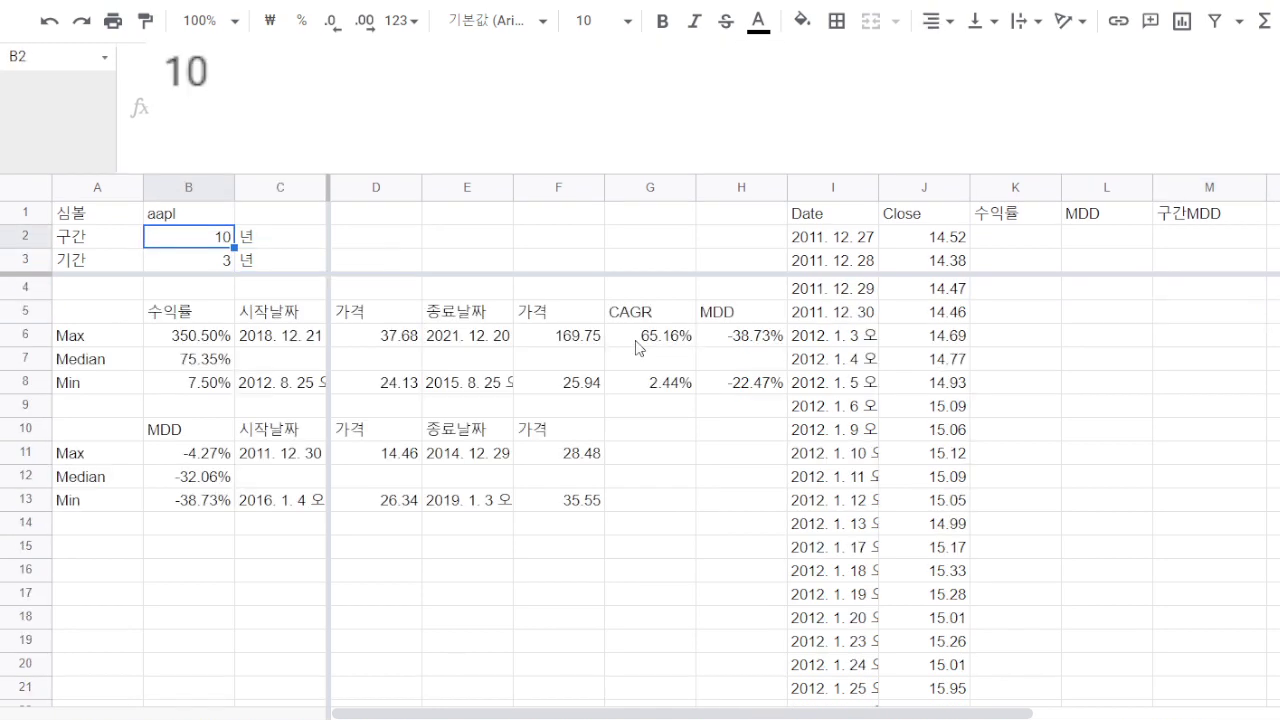